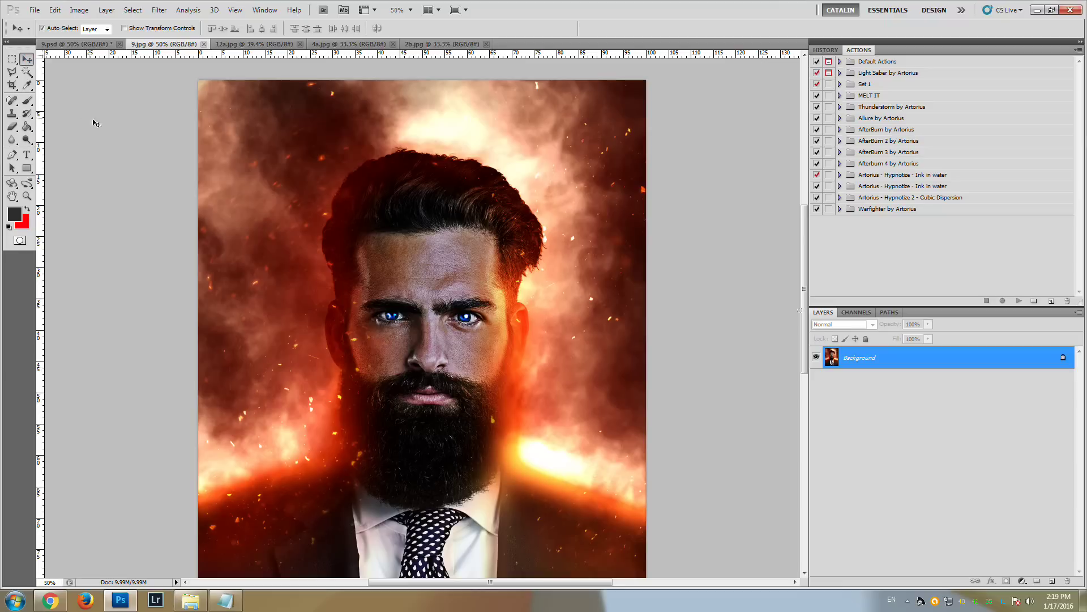
Look through the finished effect examples 12a.jpg, 4a.jpg, 2b.jpg and 9.jpg
click(250, 44)
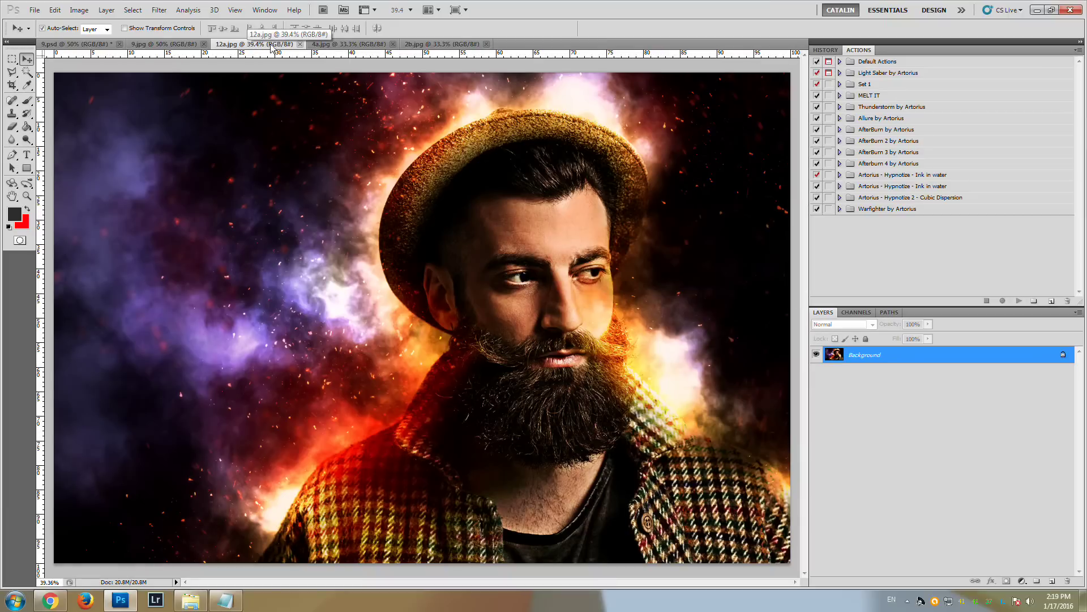
click(338, 45)
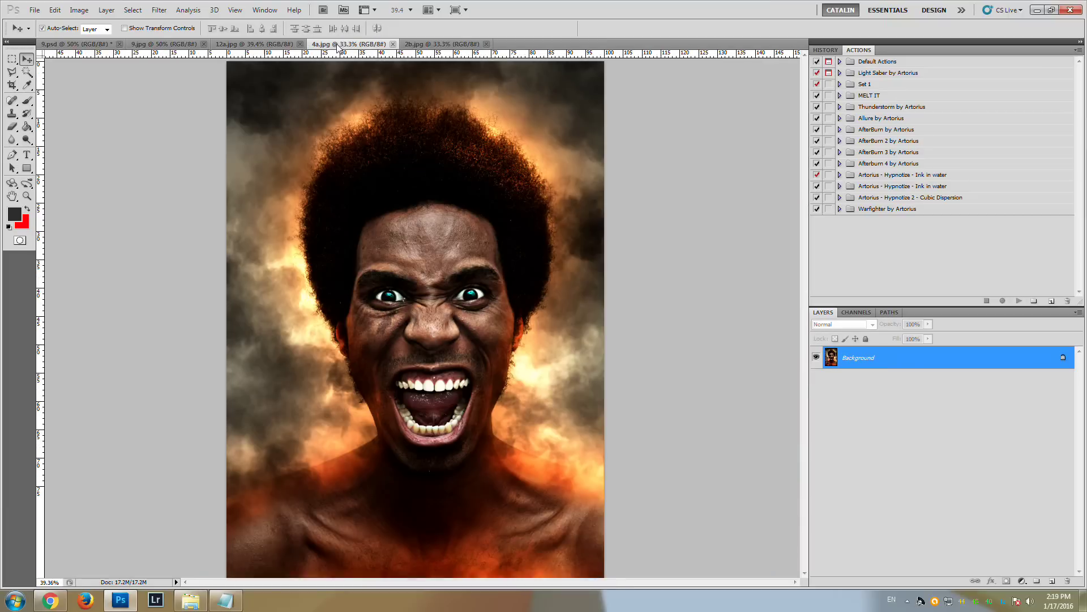
click(413, 44)
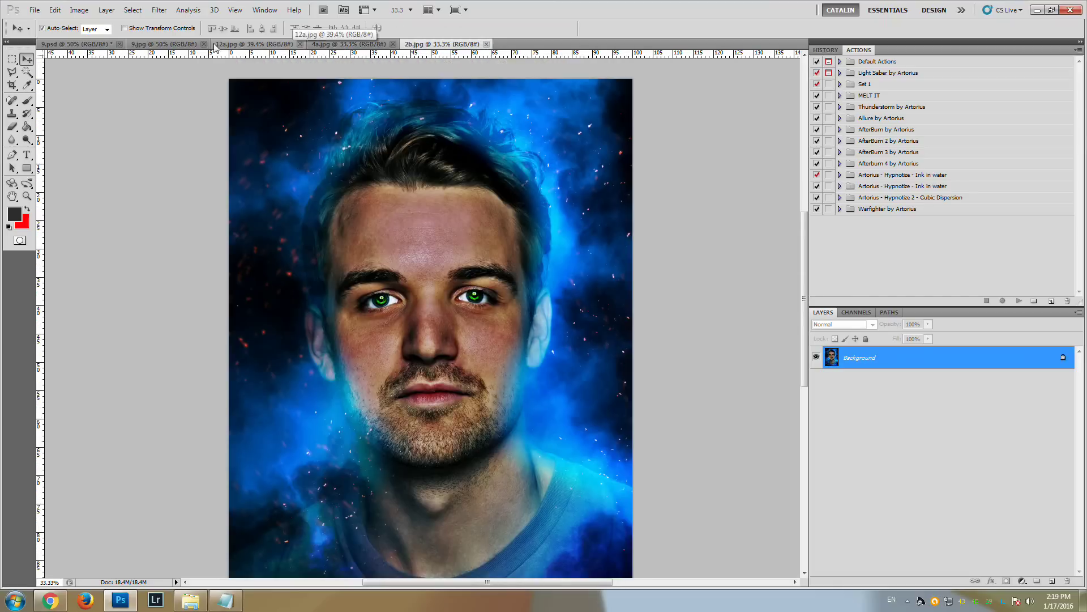
click(237, 46)
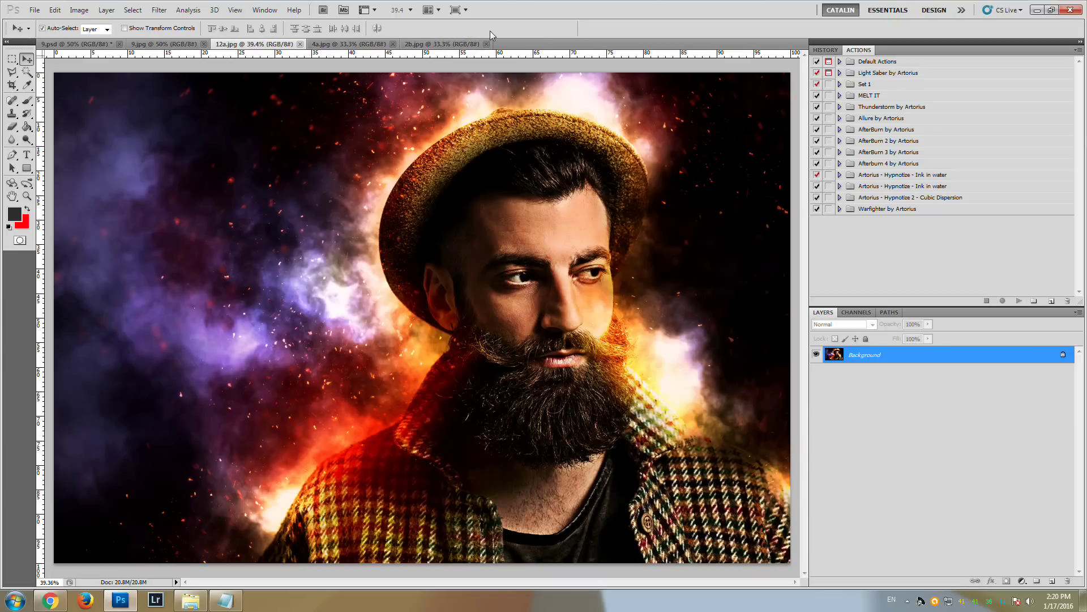
click(158, 45)
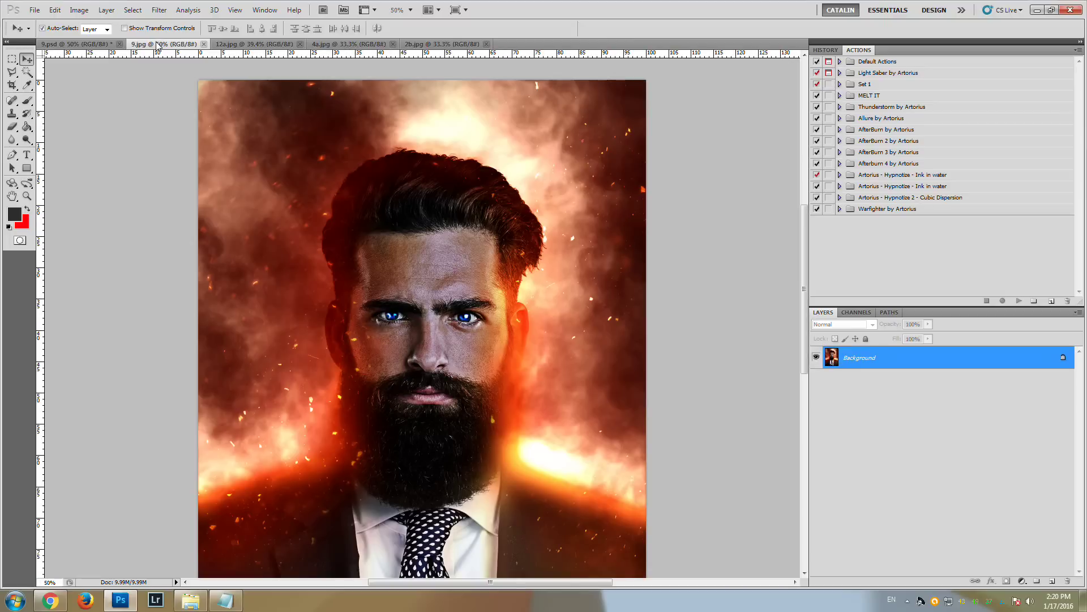
Compare the original portrait in 9.psd with its finished version in 9.jpg
click(75, 44)
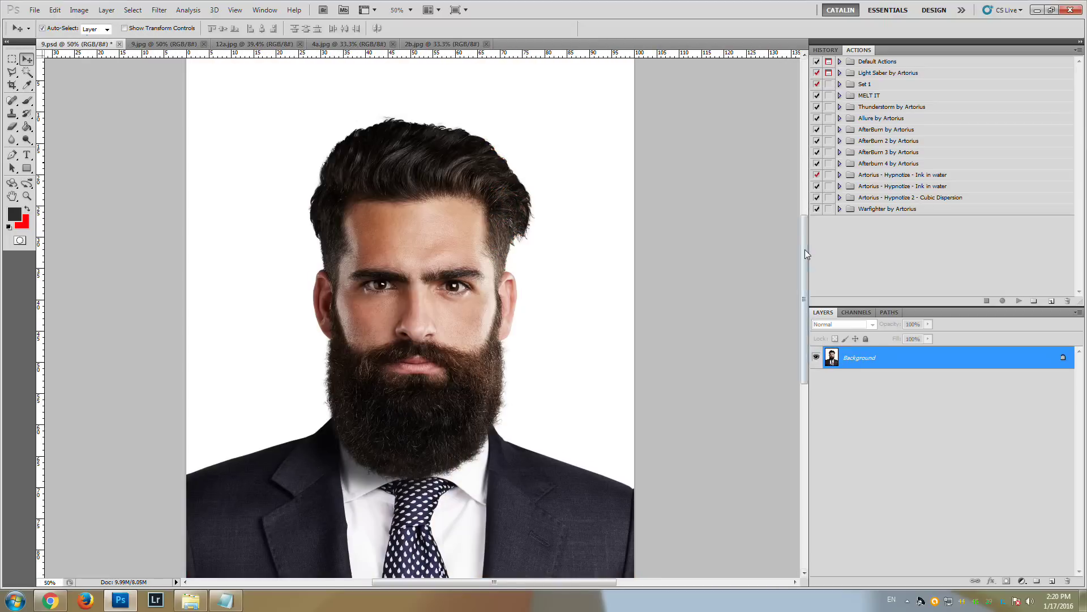
mouse_move(804, 249)
mouse_down()
mouse_move(801, 297)
mouse_move(798, 242)
mouse_up()
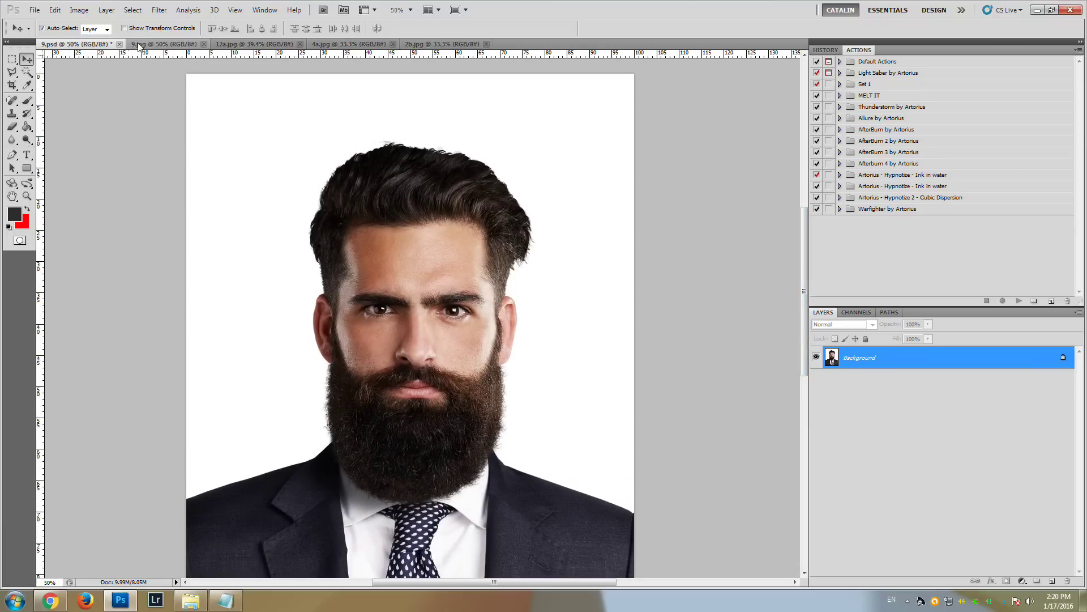
click(158, 45)
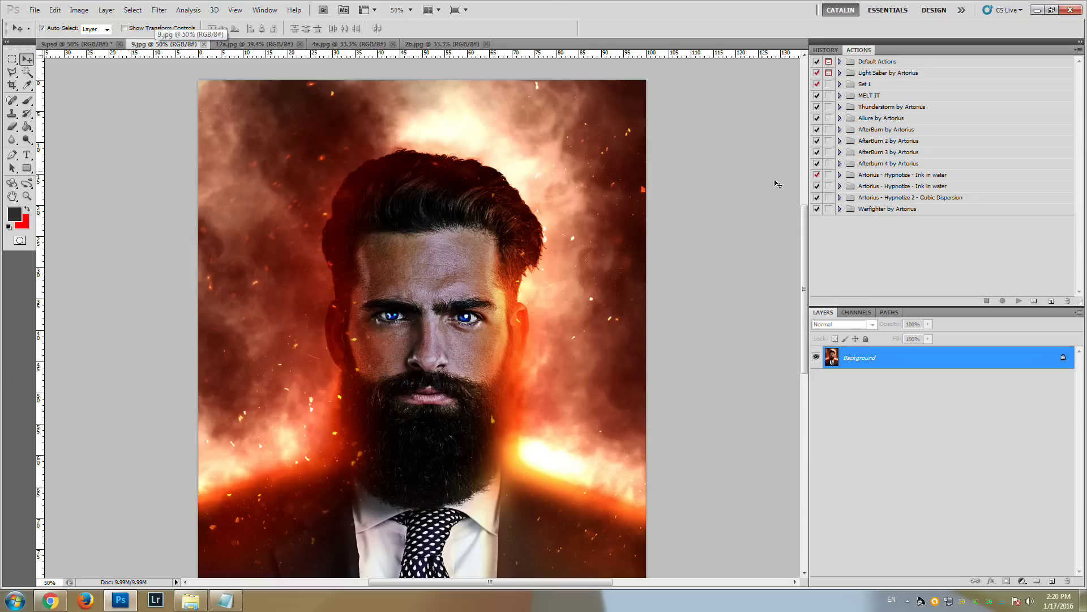
mouse_move(804, 243)
mouse_down()
mouse_move(807, 253)
mouse_move(807, 239)
mouse_up()
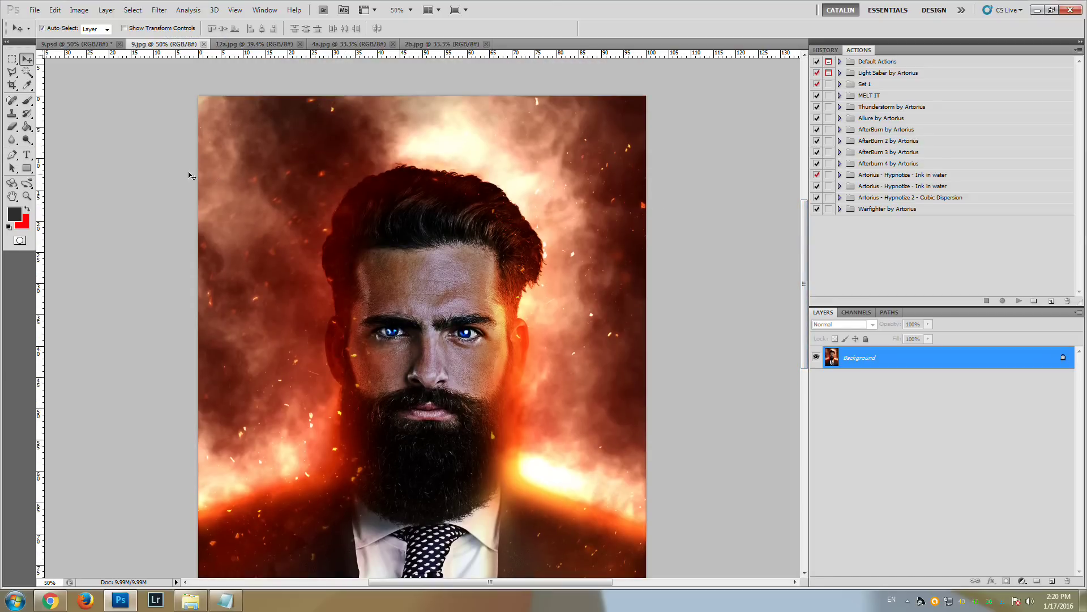
click(67, 45)
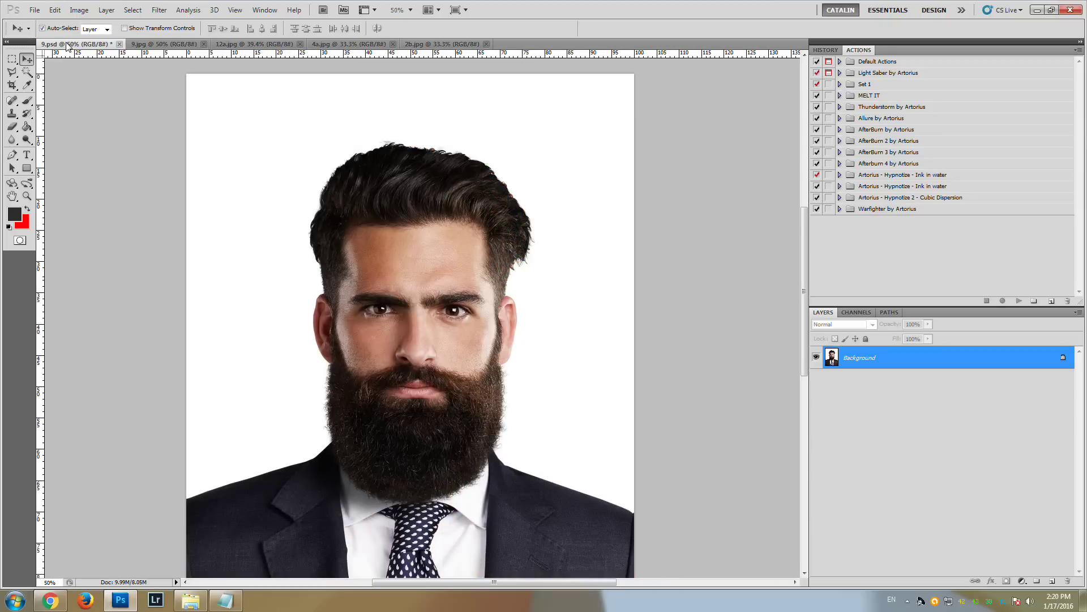
mouse_move(804, 240)
mouse_down()
mouse_move(804, 225)
mouse_move(803, 244)
mouse_up()
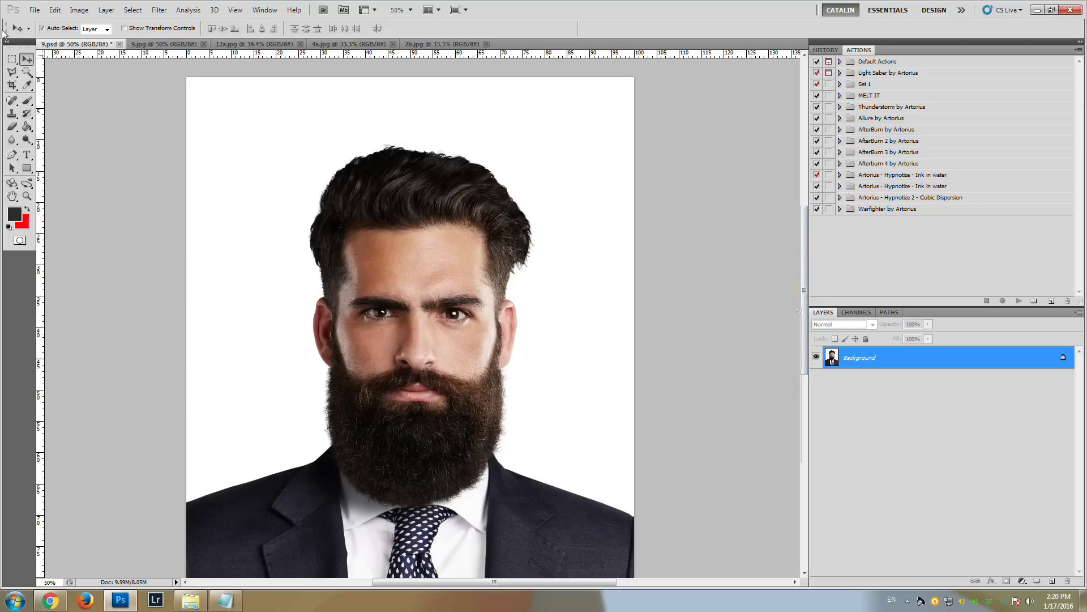
Load the brush set Portrait Magic Brushes.abr into the Brush tool's presets
click(29, 101)
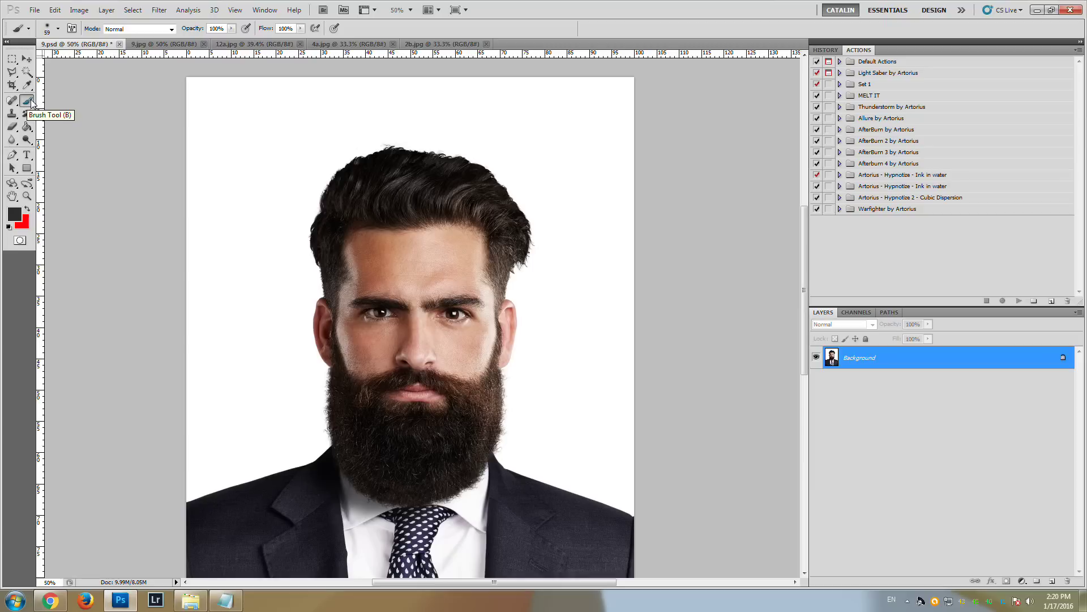
click(58, 28)
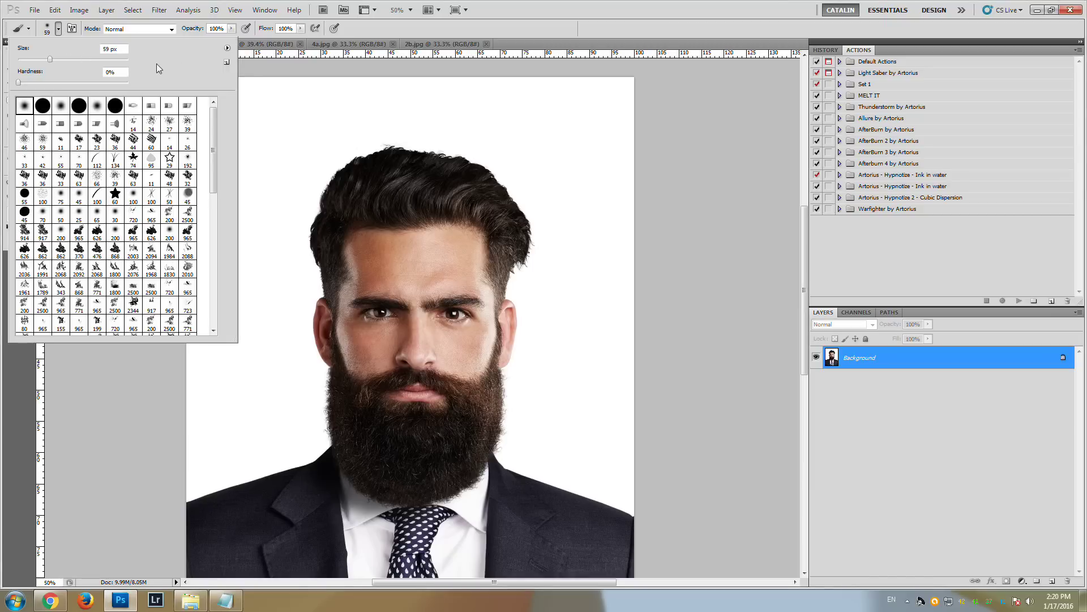
click(228, 48)
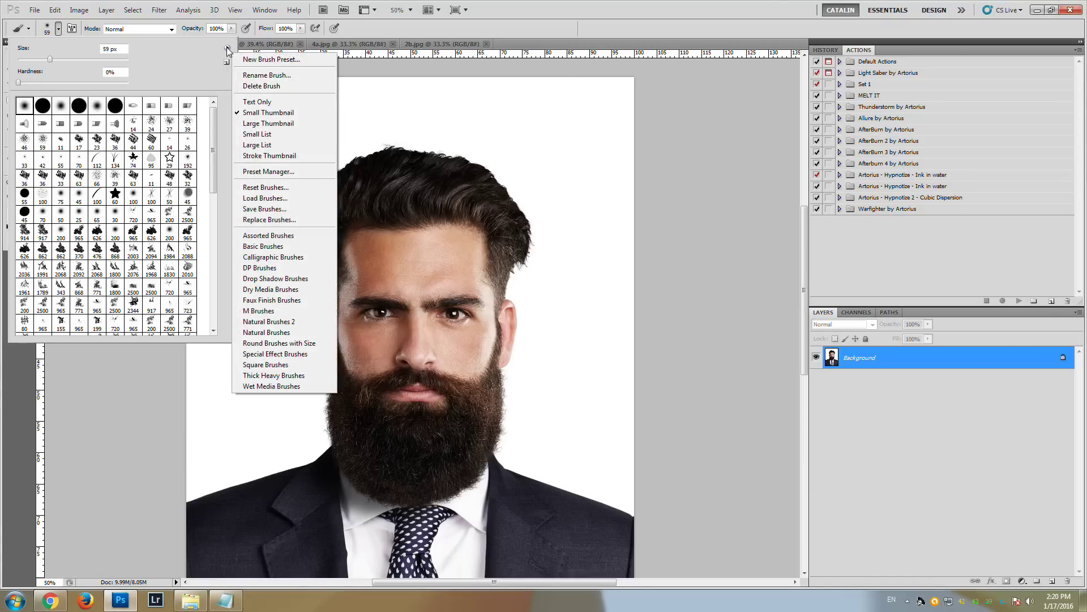
click(270, 198)
click(485, 184)
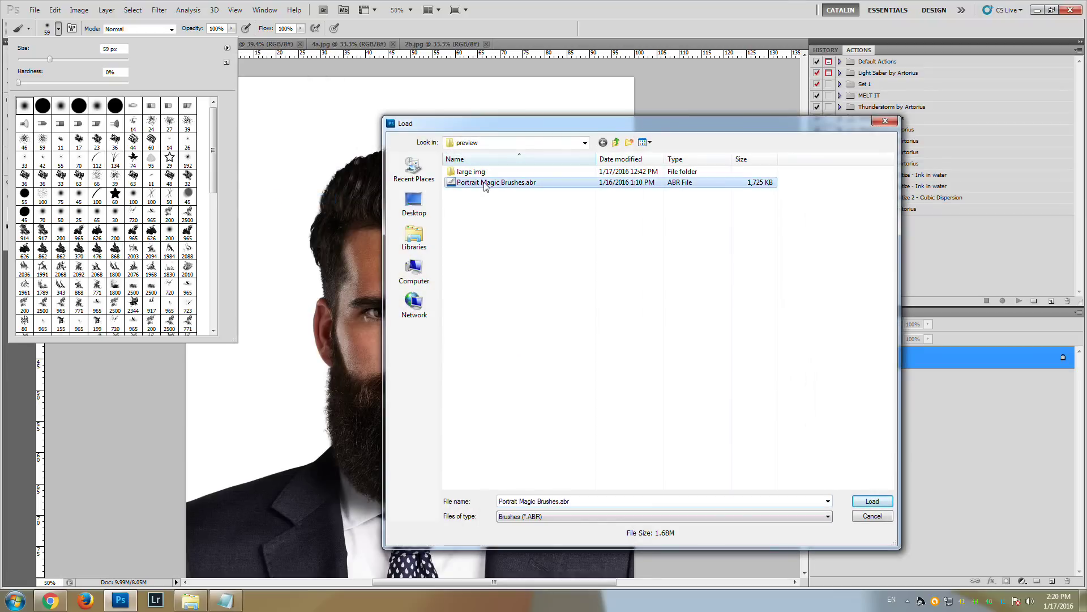
click(873, 501)
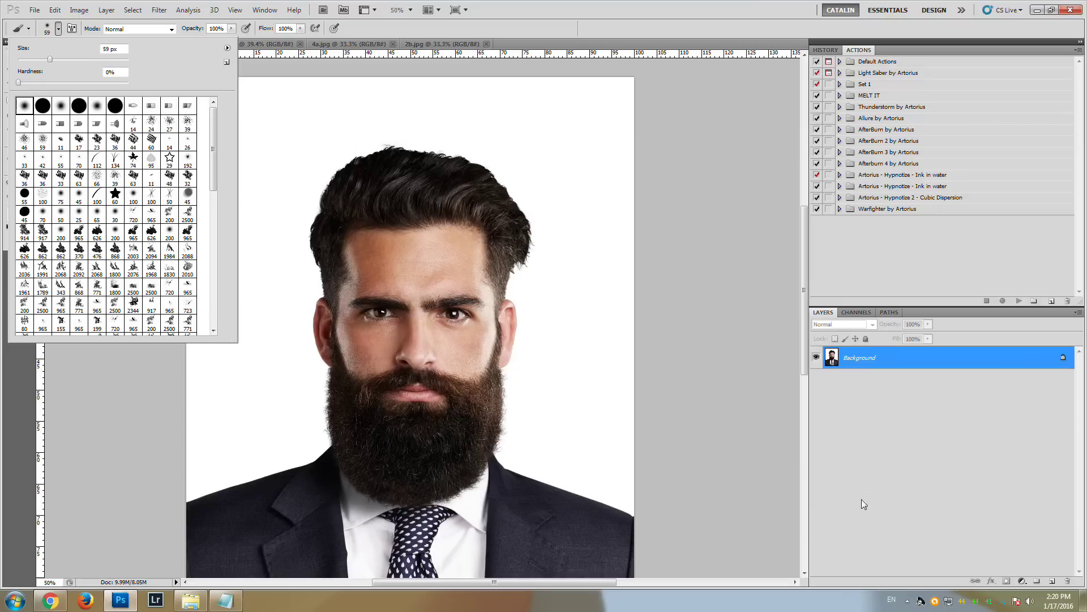
click(59, 29)
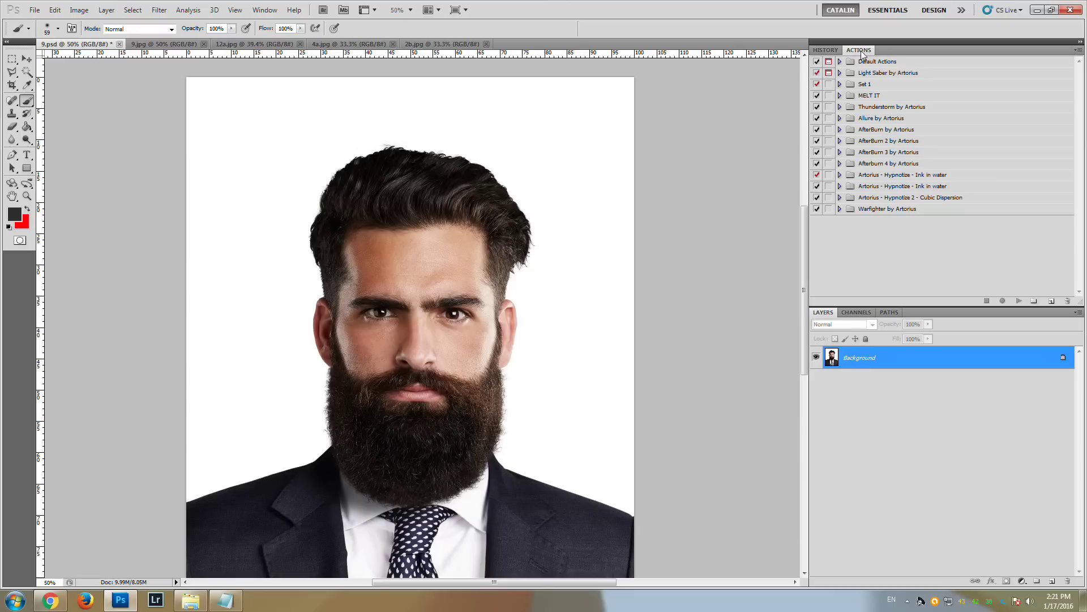
Load the action file Portrait Magic Action by Artorius.atn and select its Portrait Magic action
click(1079, 52)
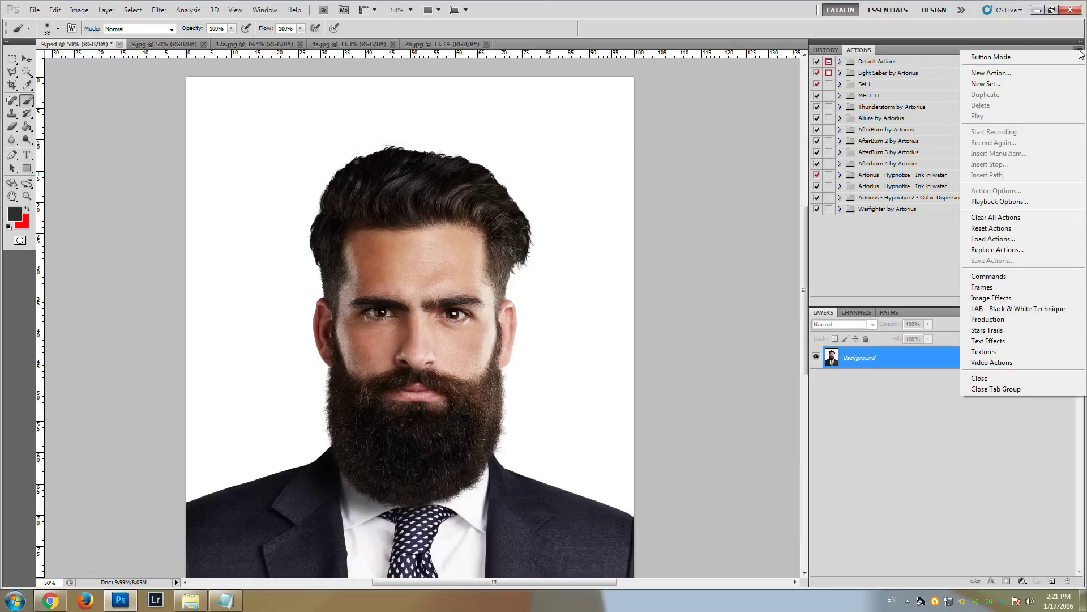
click(1007, 240)
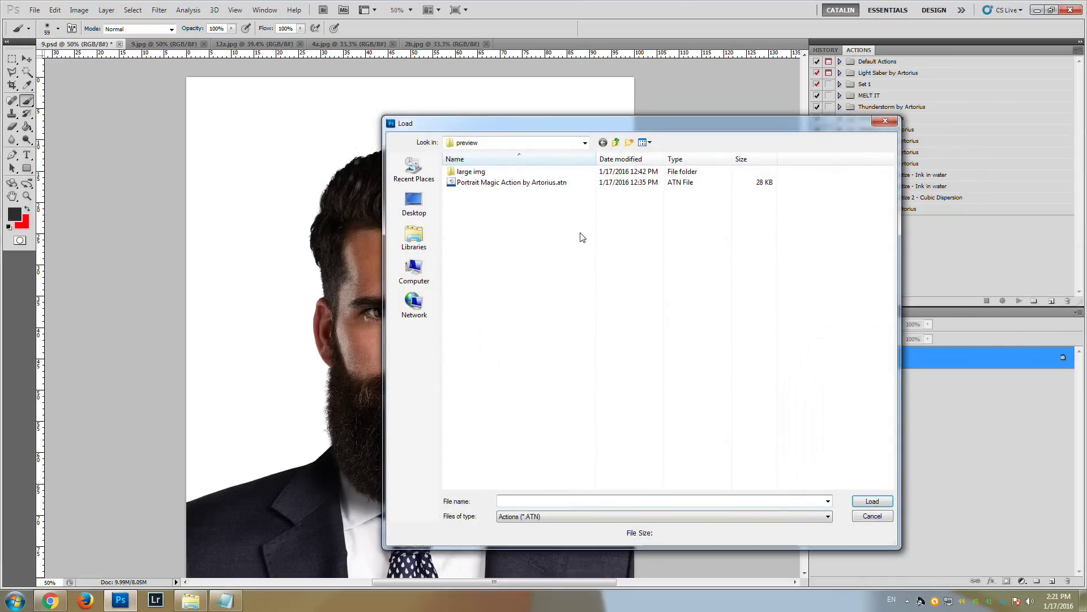
click(529, 183)
click(873, 501)
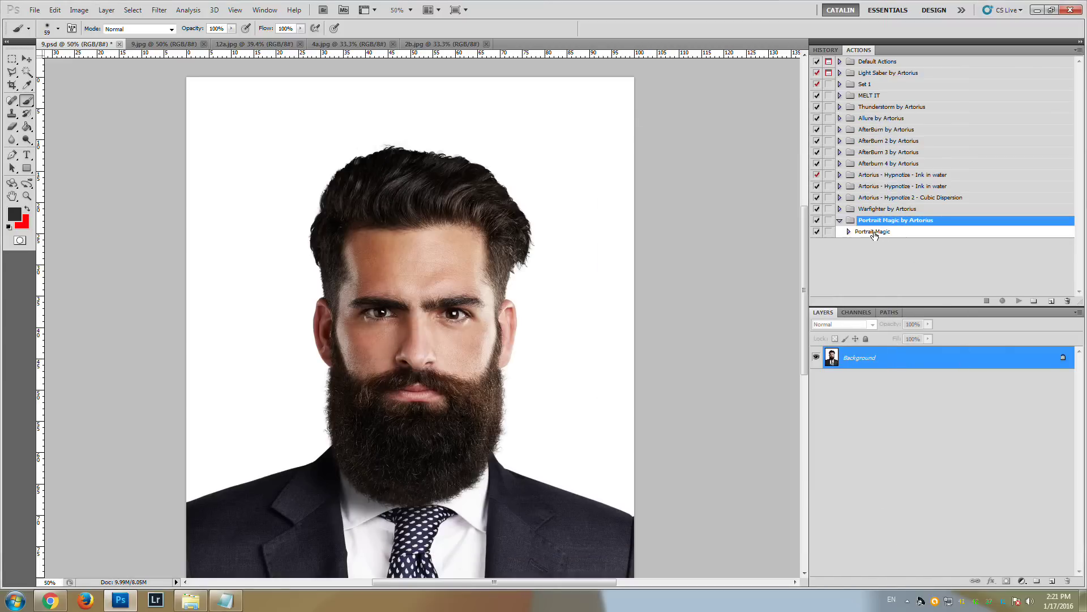
click(882, 232)
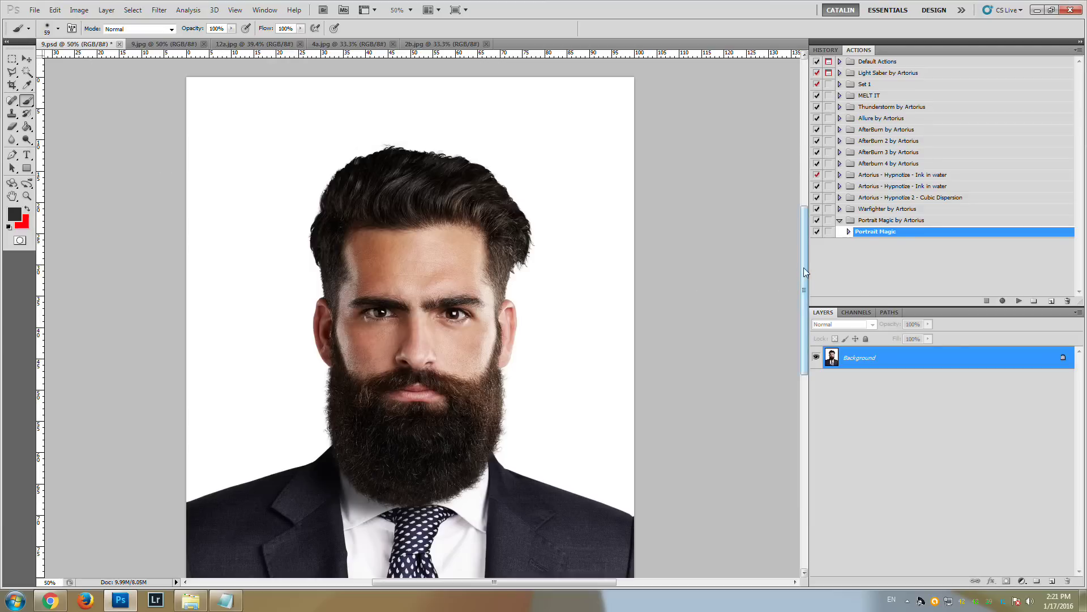
Check the portrait's pixel dimensions and resolution in Image Size without changing them
drag(804, 268, 805, 269)
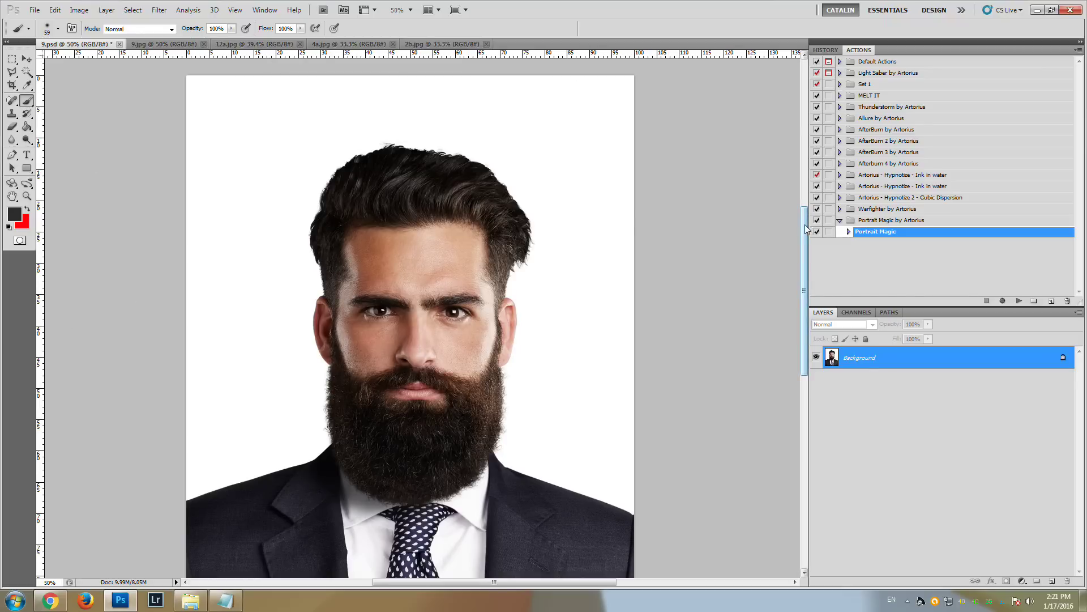
mouse_move(805, 229)
mouse_down()
mouse_move(804, 239)
mouse_move(799, 219)
mouse_up()
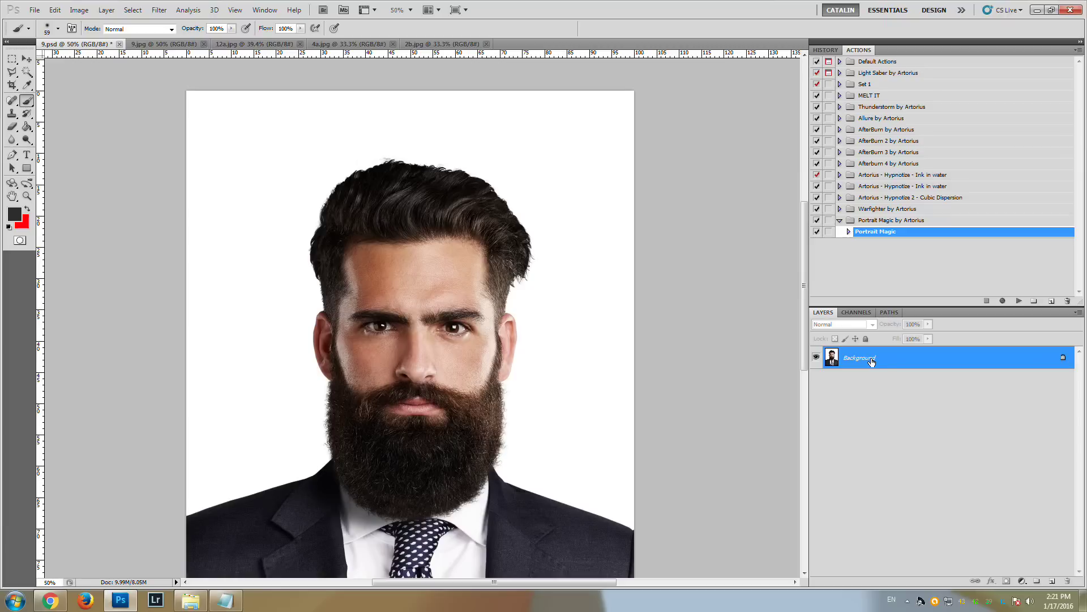
click(79, 10)
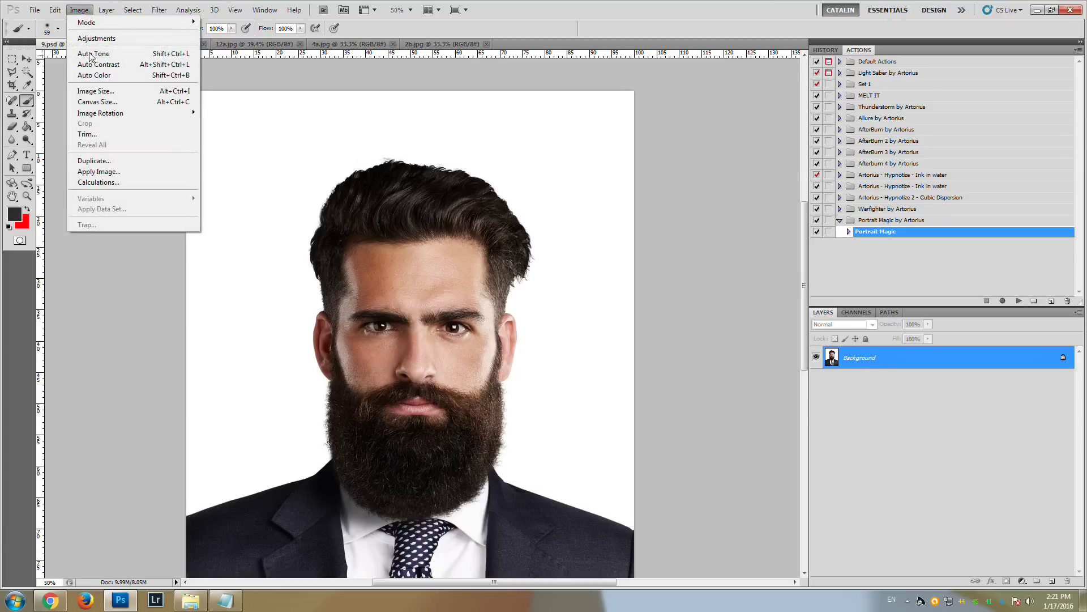
click(90, 92)
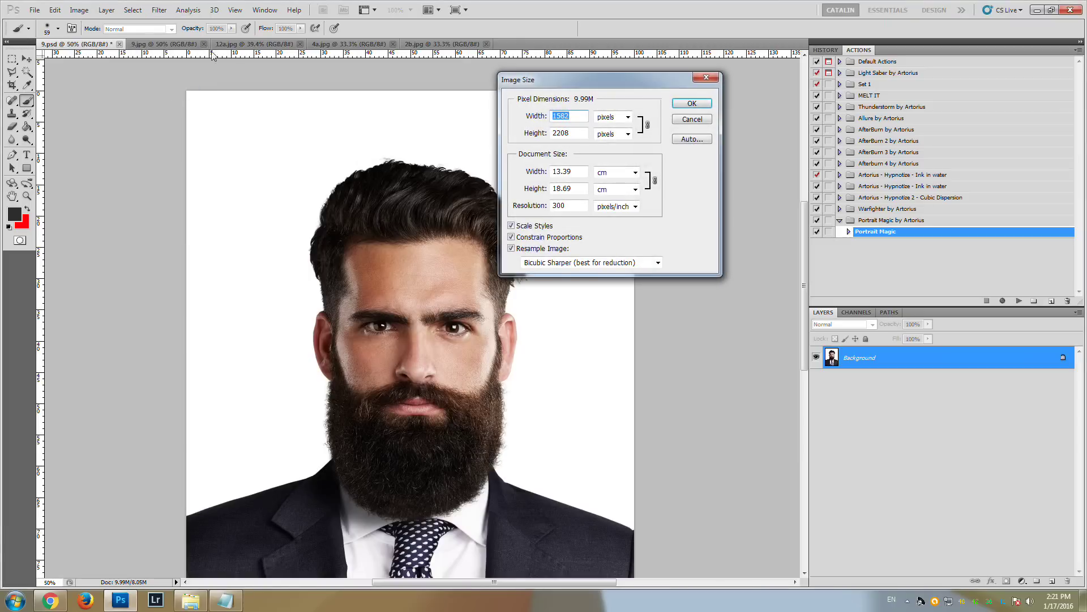
double_click(565, 133)
click(707, 77)
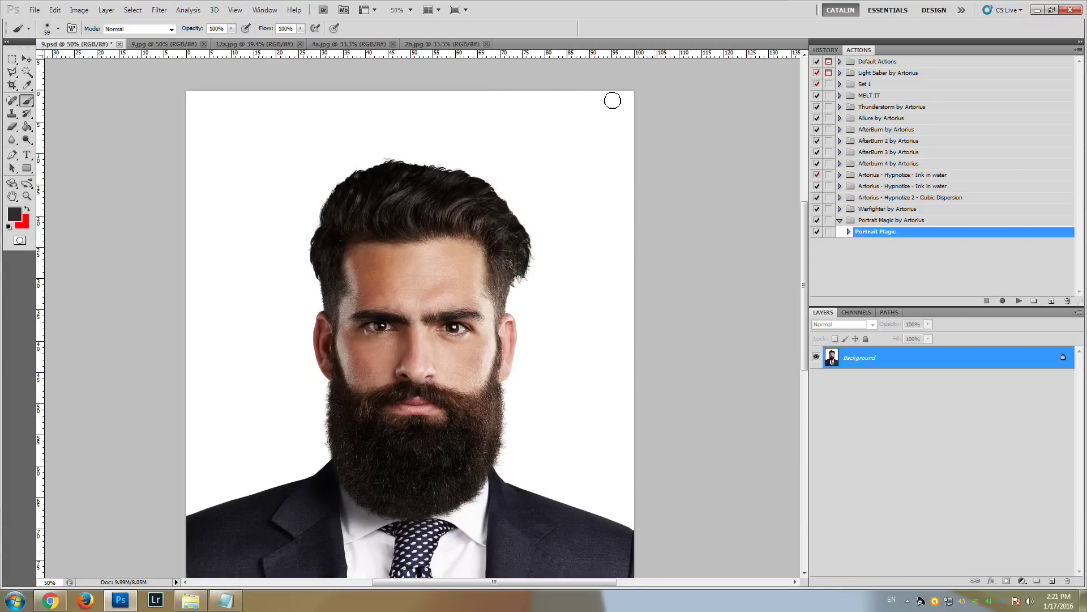
Add a new layer above the portrait's background and name it Brush
click(26, 196)
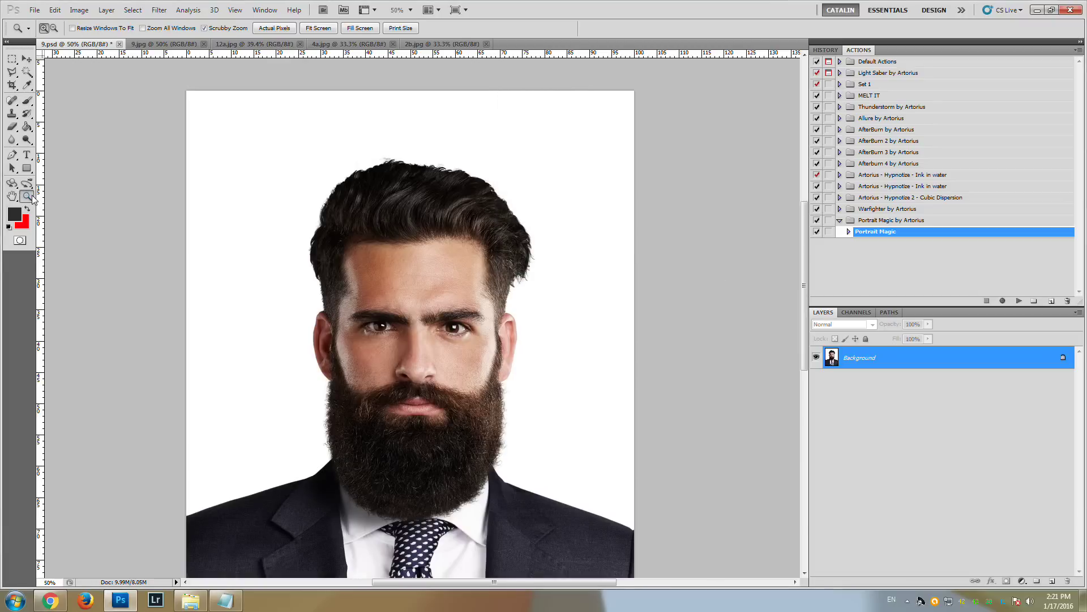
click(434, 368)
alt+click(385, 444)
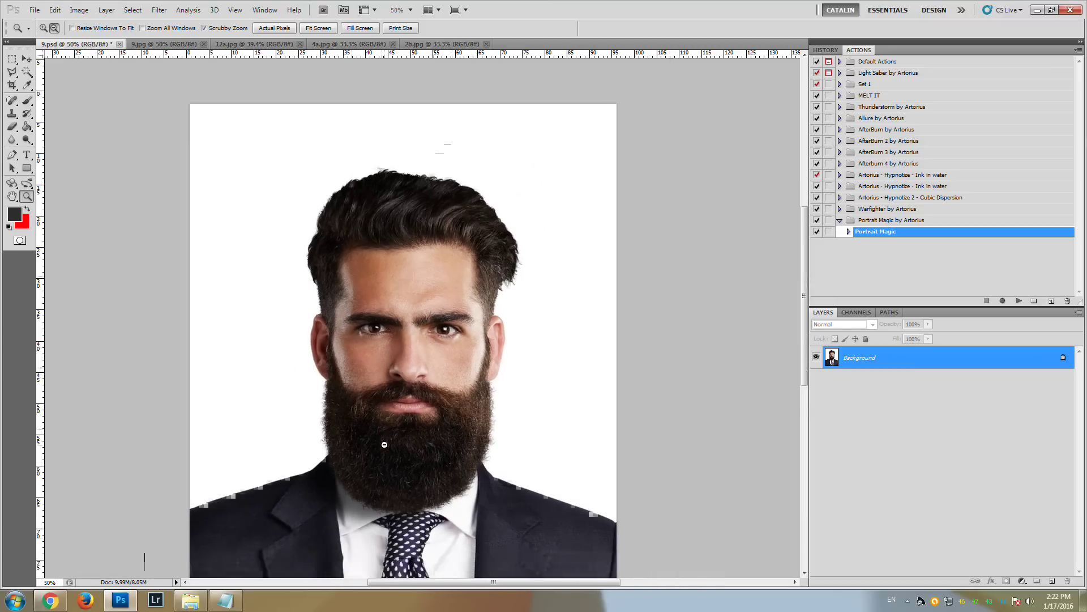
alt+click(385, 445)
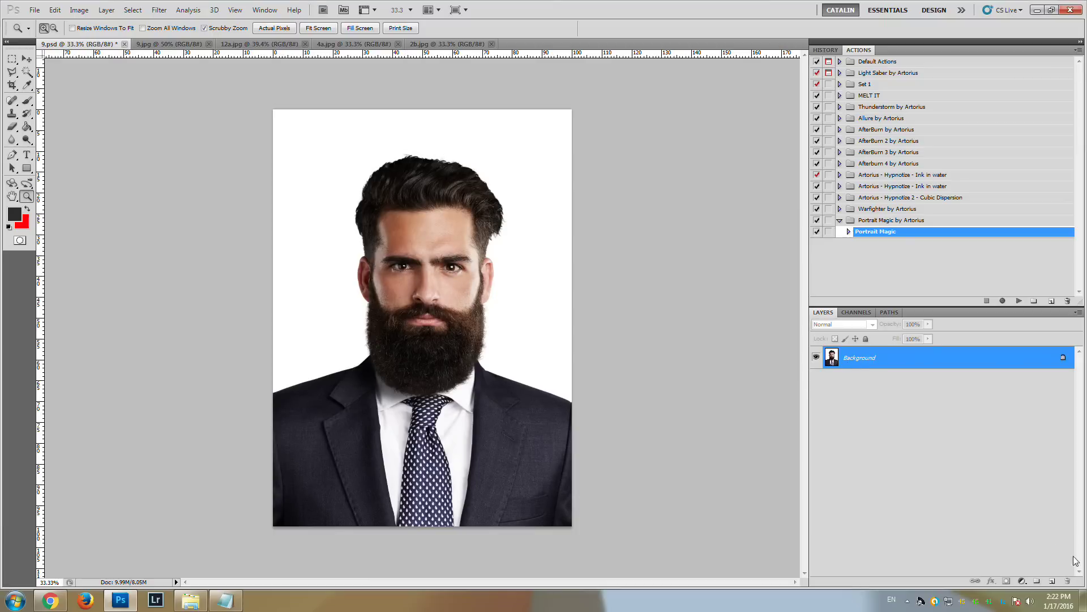
click(1051, 582)
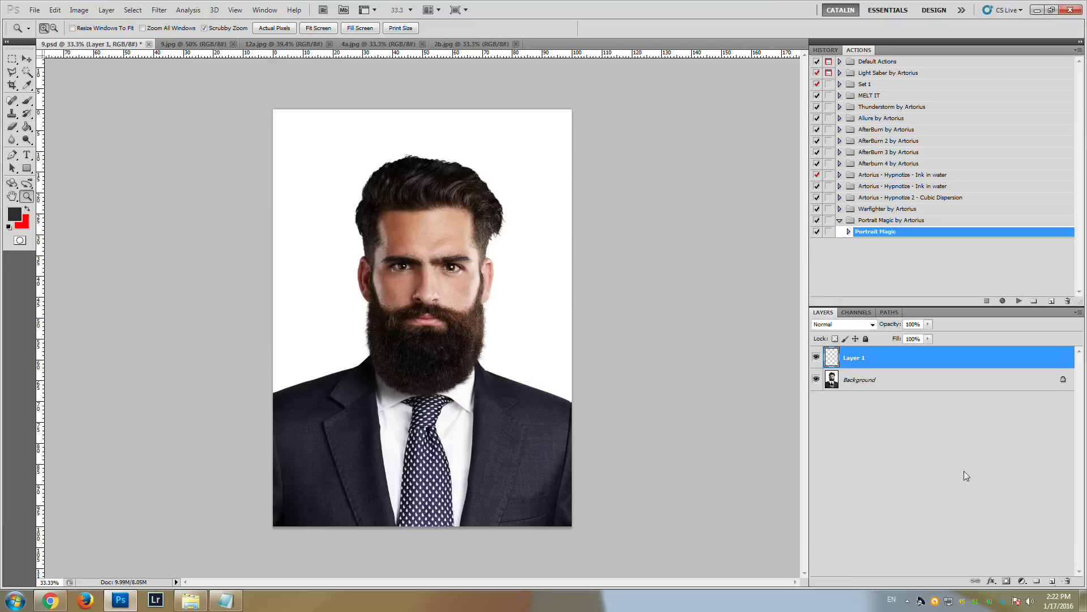
double_click(855, 359)
text(Brush)
key(Return)
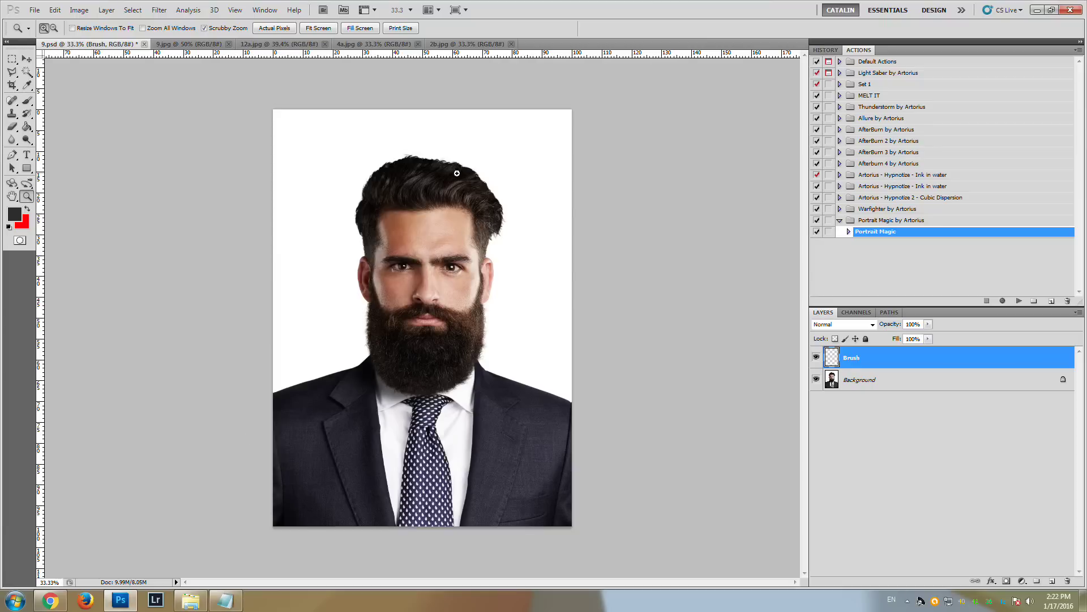
Set the Brush tool to a hard round tip with 100% hardness and a size of 442 px
click(27, 102)
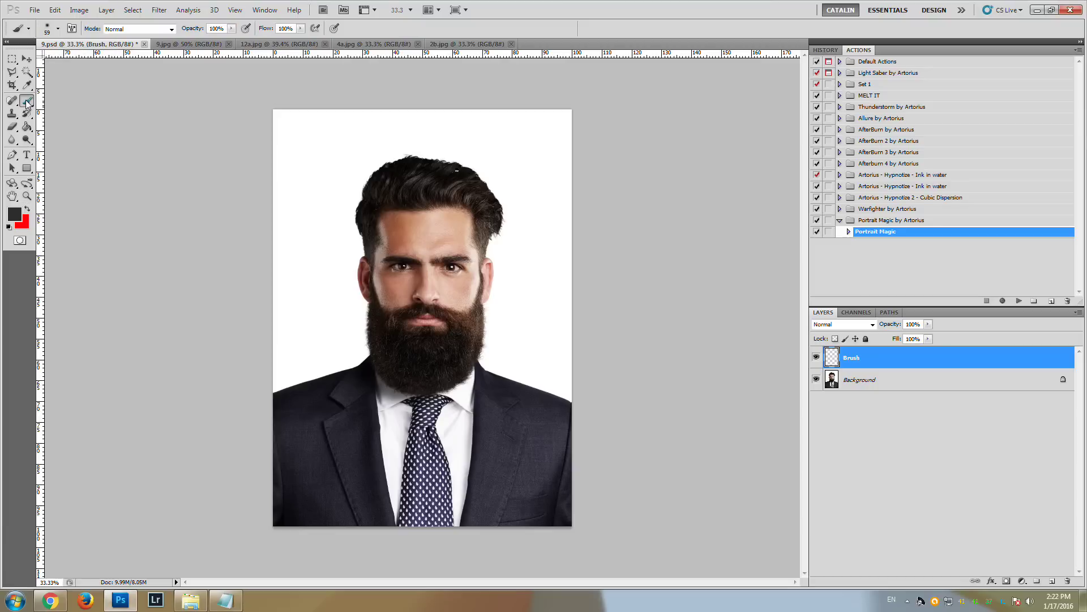
click(58, 29)
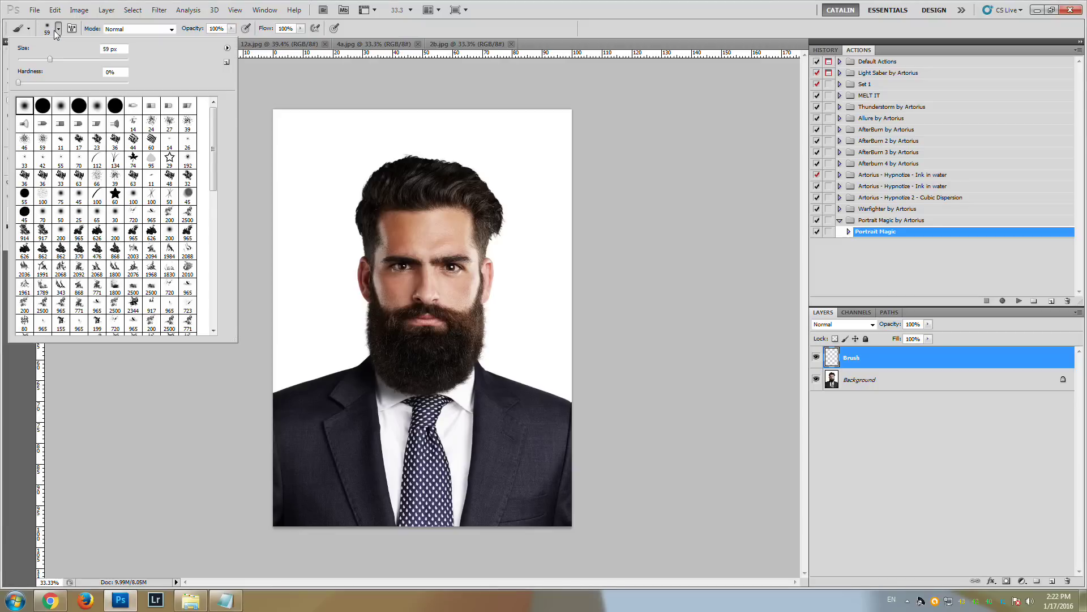
click(42, 107)
click(100, 60)
drag(117, 59, 117, 59)
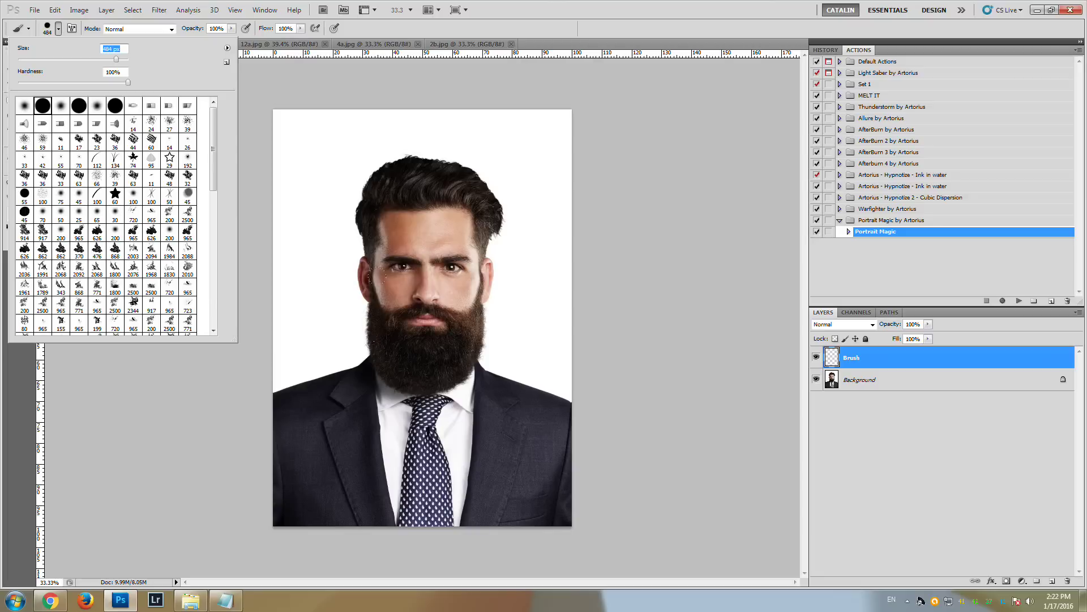
click(115, 60)
click(585, 9)
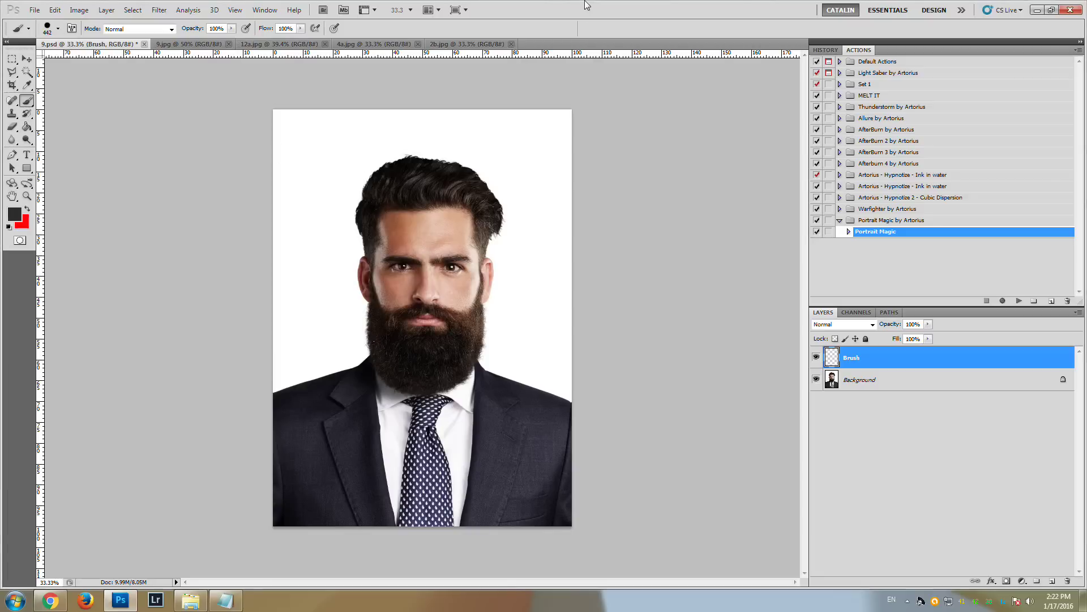
Paint the man's hair, face, beard and suit solid red on the Brush layer with the 442 px brush
click(26, 209)
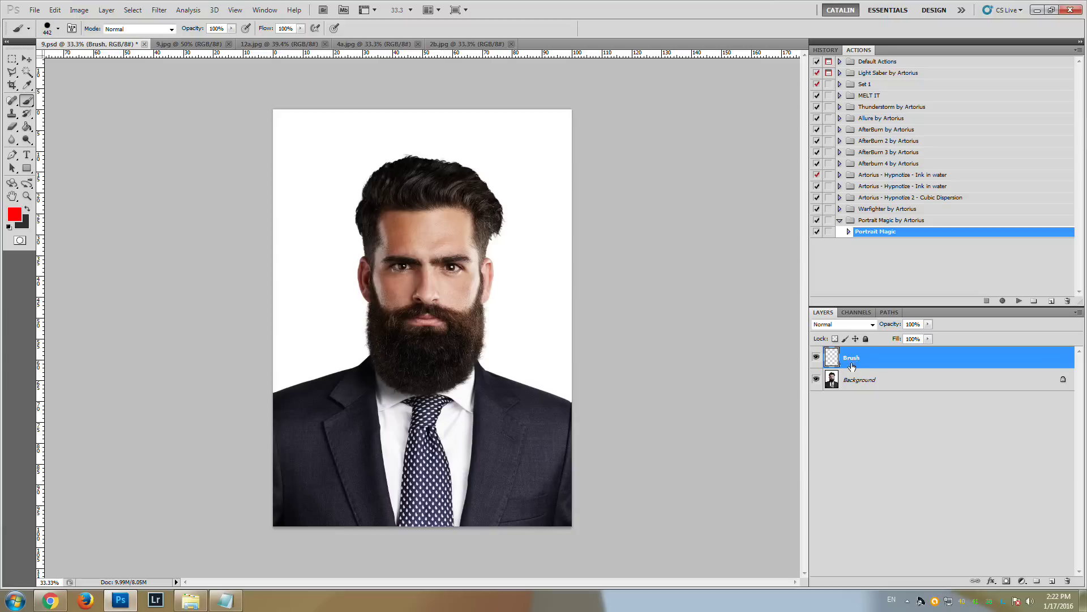
mouse_move(387, 178)
mouse_down()
mouse_move(416, 182)
mouse_move(388, 273)
mouse_move(394, 444)
mouse_move(258, 470)
mouse_move(258, 404)
mouse_move(349, 384)
mouse_move(389, 435)
mouse_move(406, 502)
mouse_move(520, 505)
mouse_move(528, 479)
mouse_move(511, 443)
mouse_move(419, 412)
mouse_move(467, 440)
mouse_move(475, 472)
mouse_up()
mouse_move(549, 452)
mouse_down()
mouse_move(498, 406)
mouse_move(356, 374)
mouse_move(366, 359)
mouse_move(357, 392)
mouse_move(324, 379)
mouse_move(272, 399)
mouse_up()
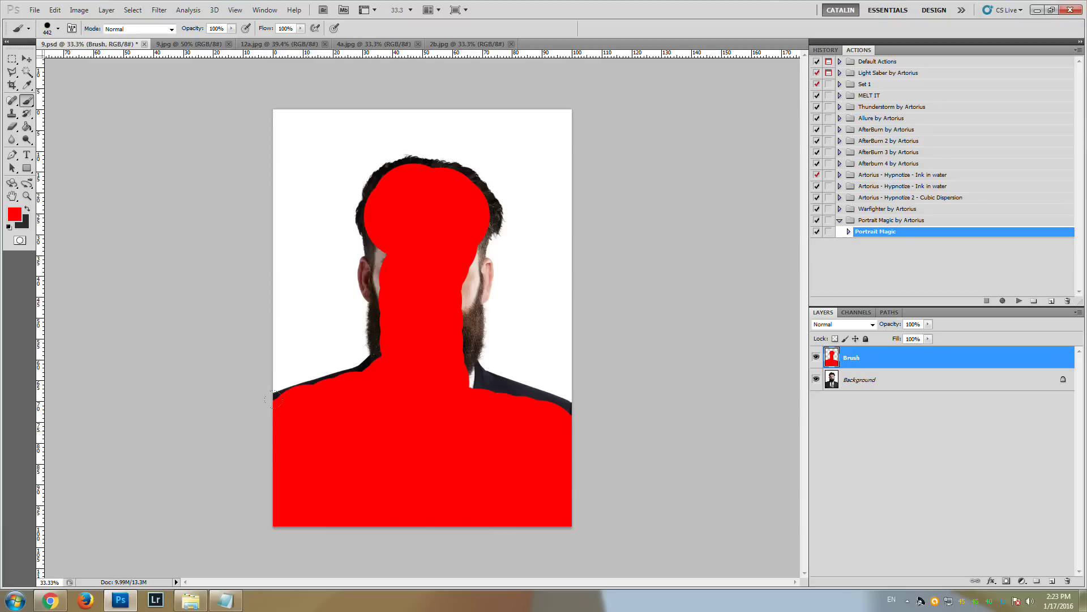
drag(420, 369, 551, 401)
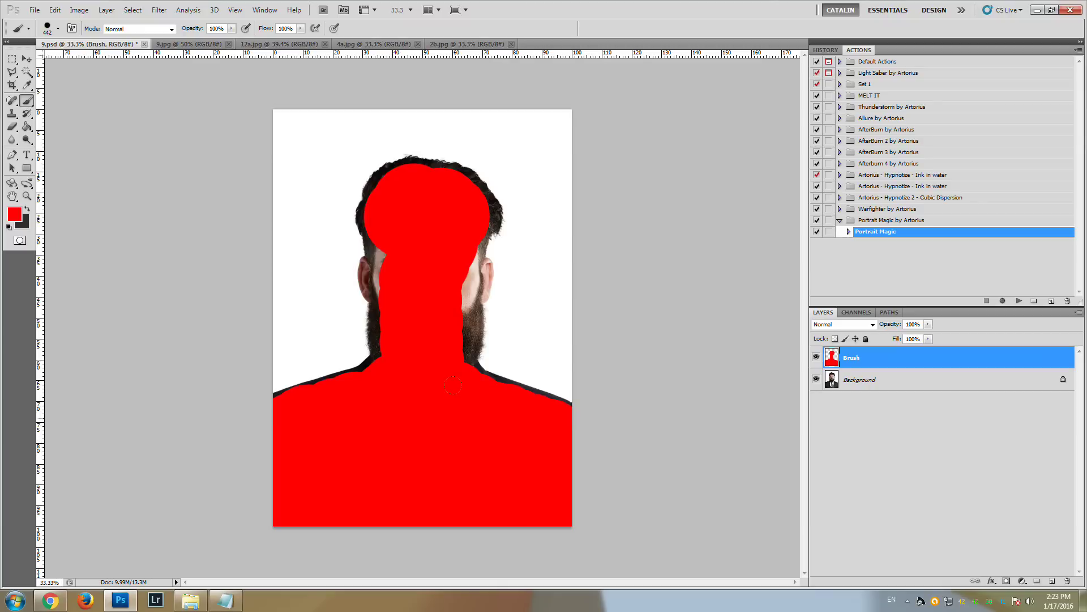
drag(431, 342, 440, 329)
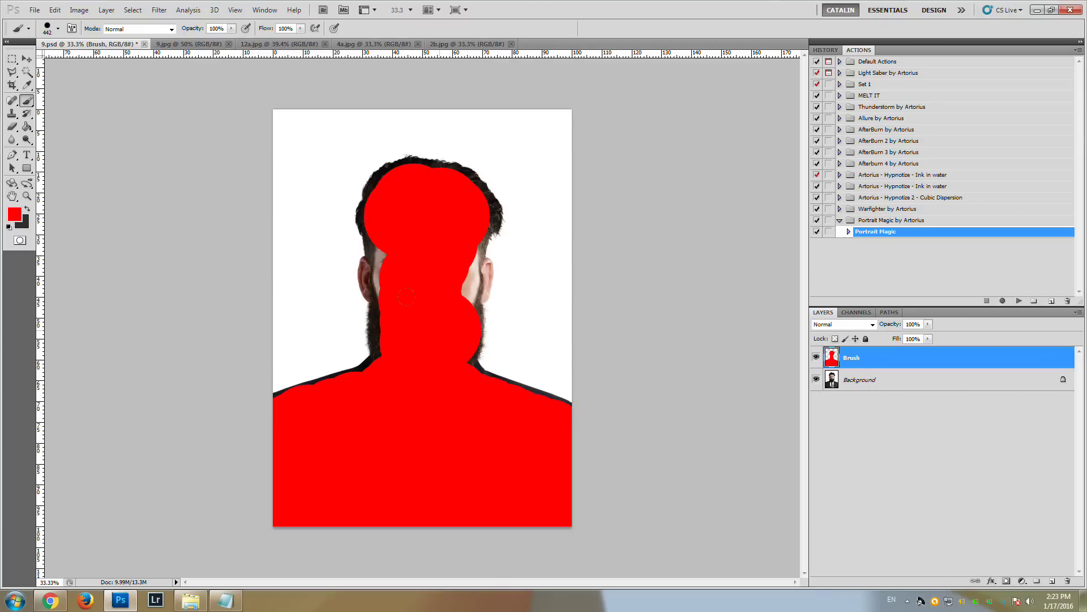
drag(412, 247, 409, 255)
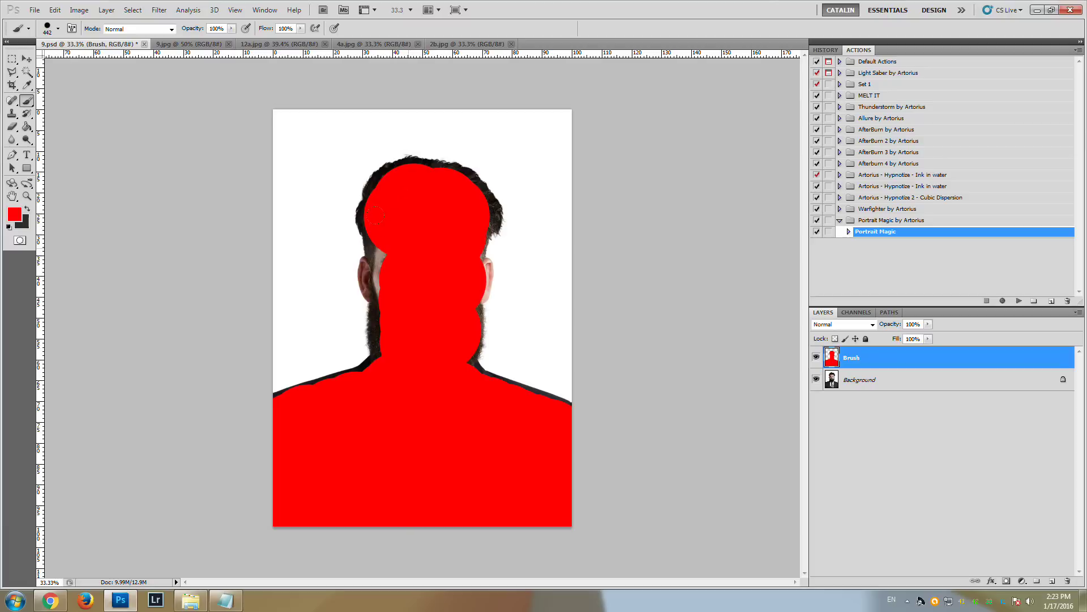
drag(375, 215, 377, 267)
mouse_move(363, 181)
mouse_down()
mouse_move(439, 164)
mouse_move(411, 175)
mouse_up()
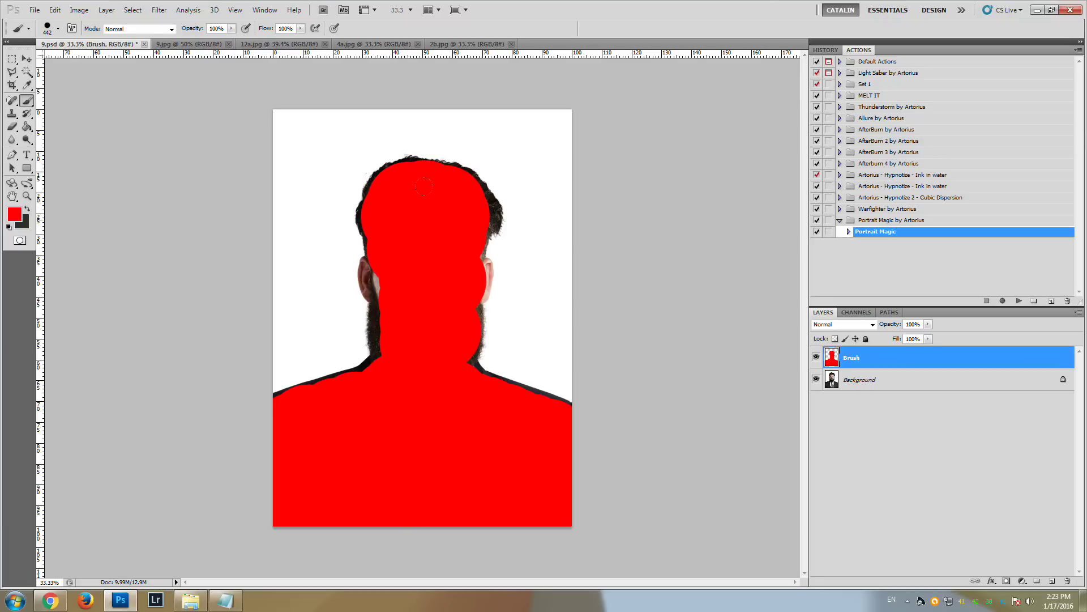
drag(450, 210, 451, 210)
drag(378, 242, 373, 243)
mouse_move(382, 281)
mouse_down()
mouse_move(378, 329)
mouse_move(381, 294)
mouse_up()
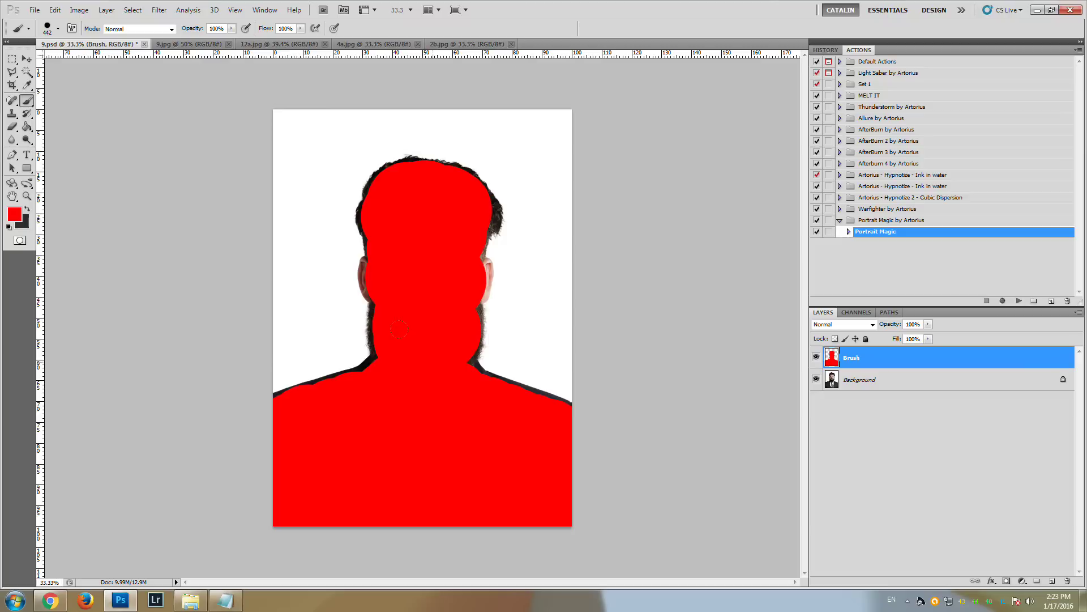
drag(374, 349, 330, 385)
Reduce the brush size to 267 px and fill in the ears, beard edges and outer hair with red
click(58, 29)
drag(118, 63, 105, 59)
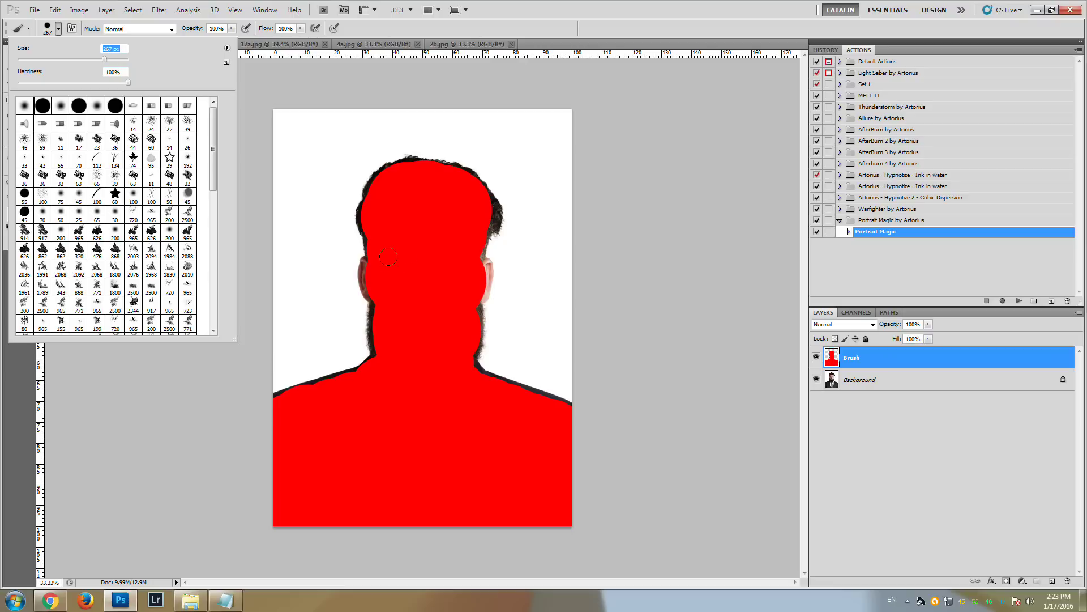
drag(369, 266, 377, 265)
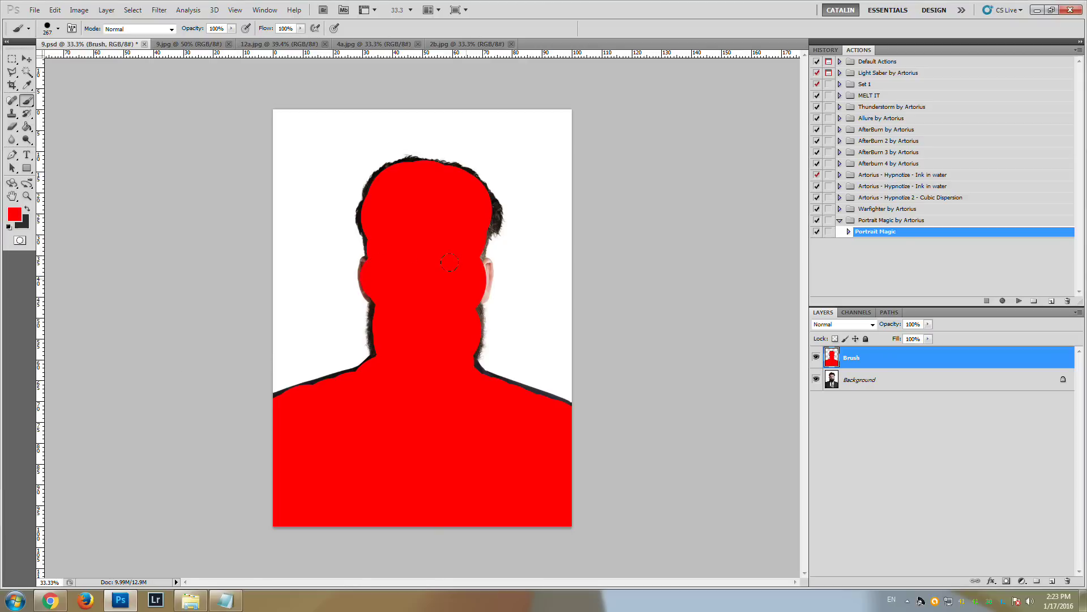
drag(483, 267, 484, 290)
drag(379, 306, 381, 333)
drag(491, 198, 494, 228)
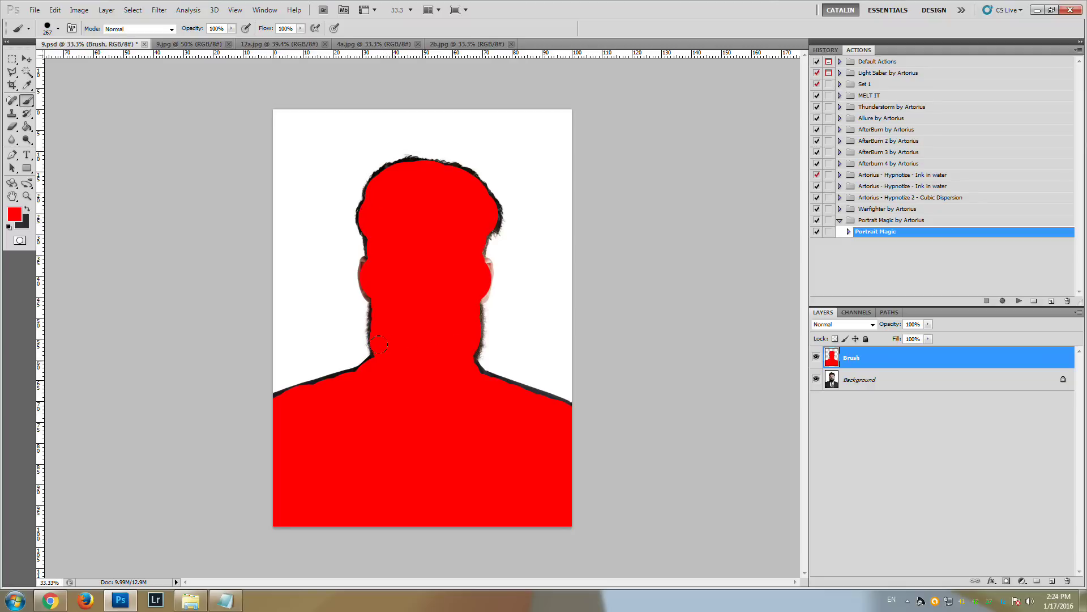
Add a new layer above the Brush layer and name it Eyes
click(26, 196)
click(391, 318)
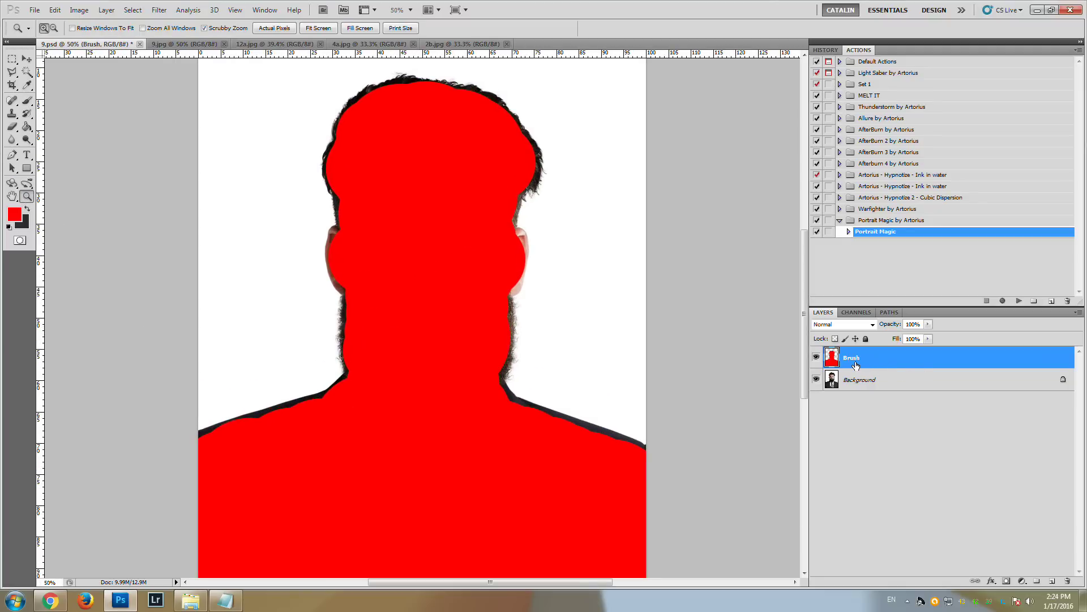
click(1051, 581)
double_click(853, 358)
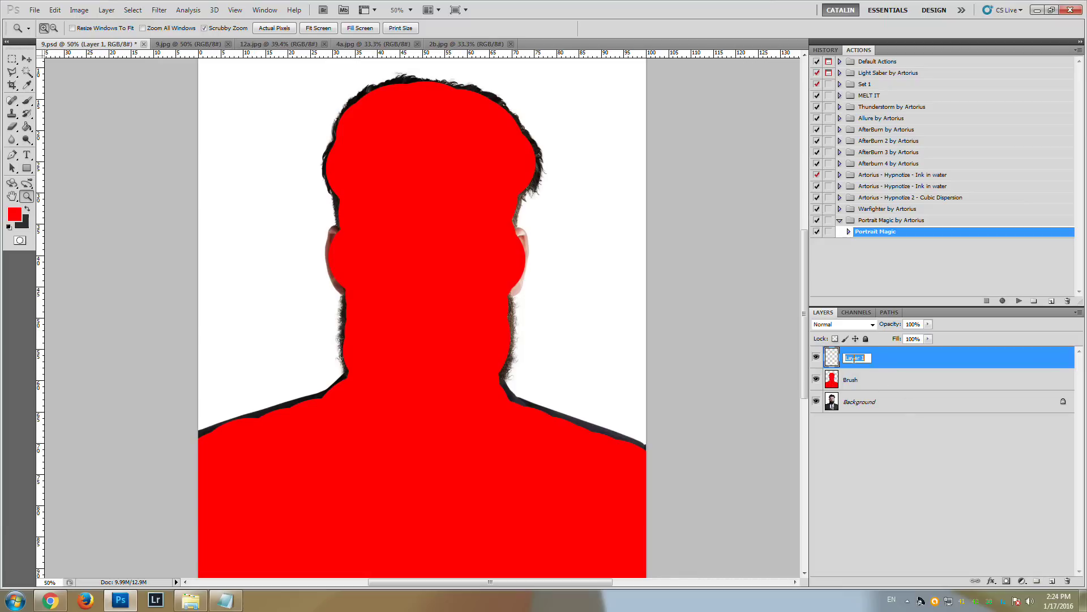
text(Eyes)
key(Return)
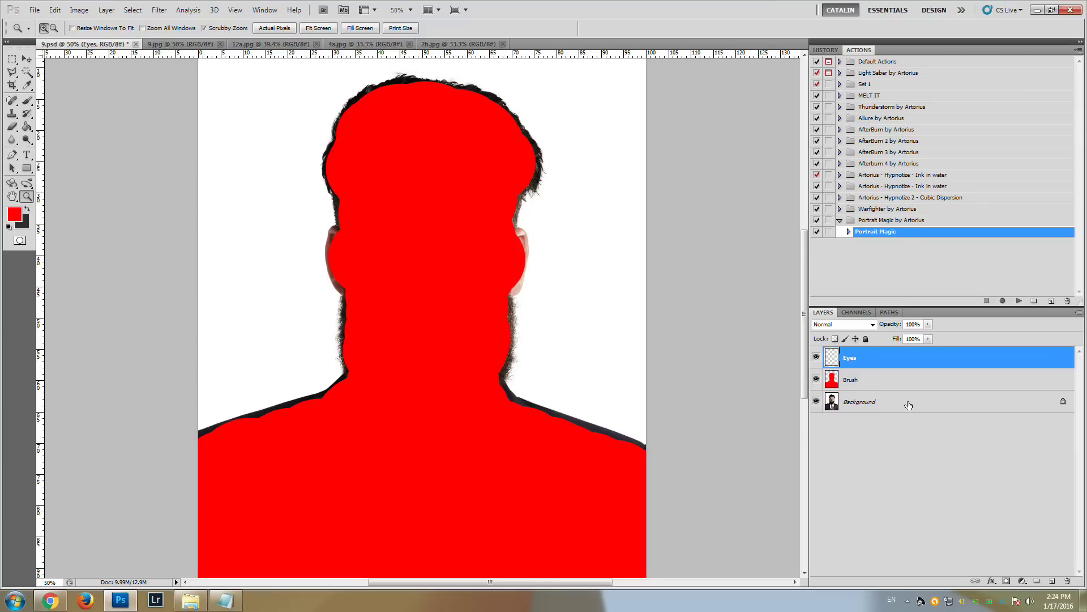
Hide the Brush layer to reveal the face and set the Brush tool's size to 22 px
click(816, 380)
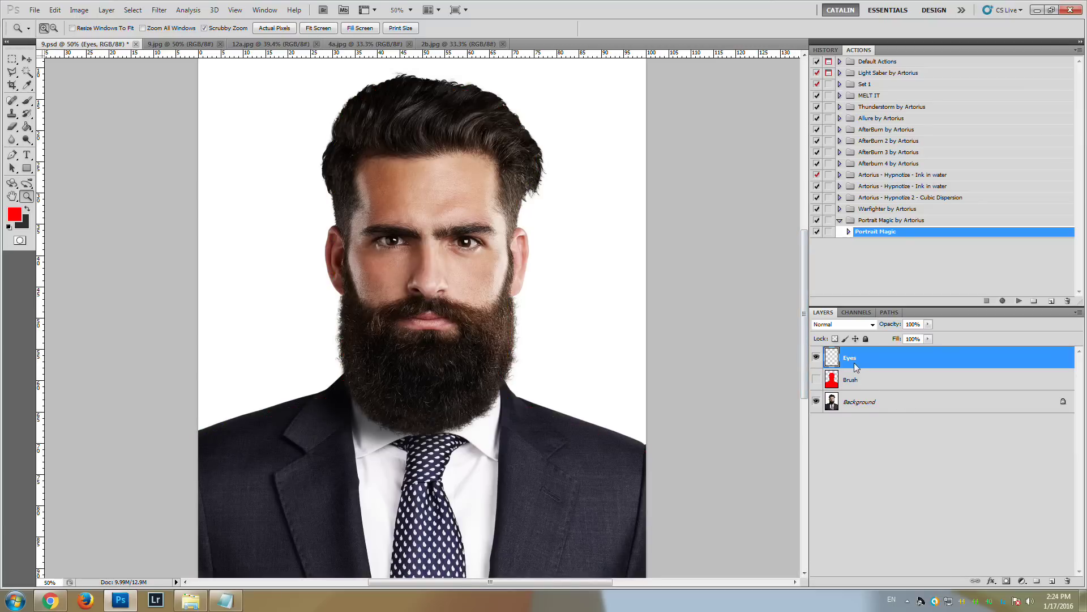
click(450, 230)
click(451, 230)
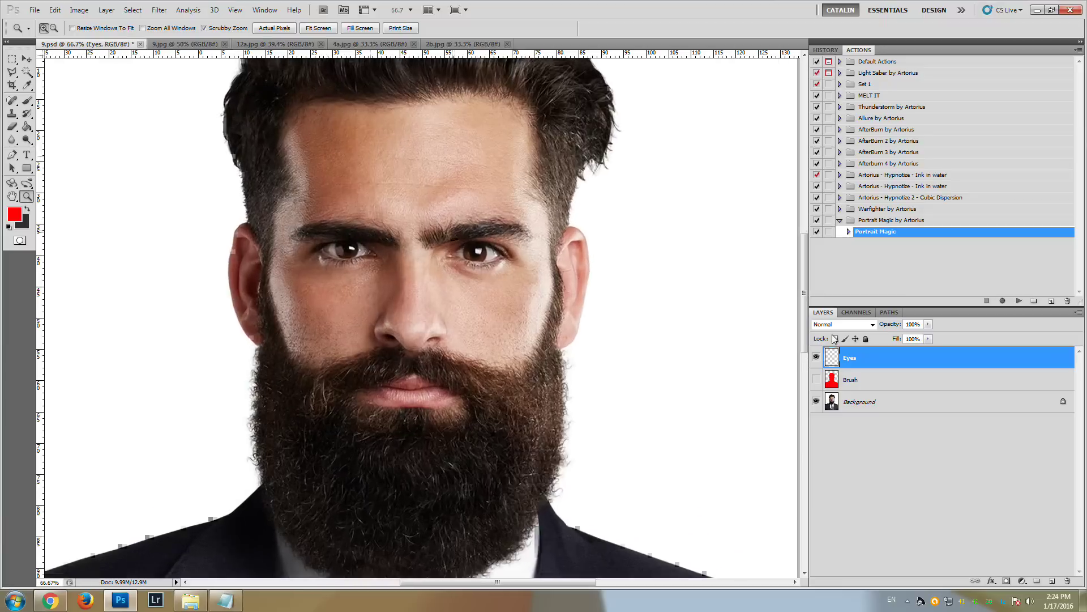
click(28, 101)
click(58, 28)
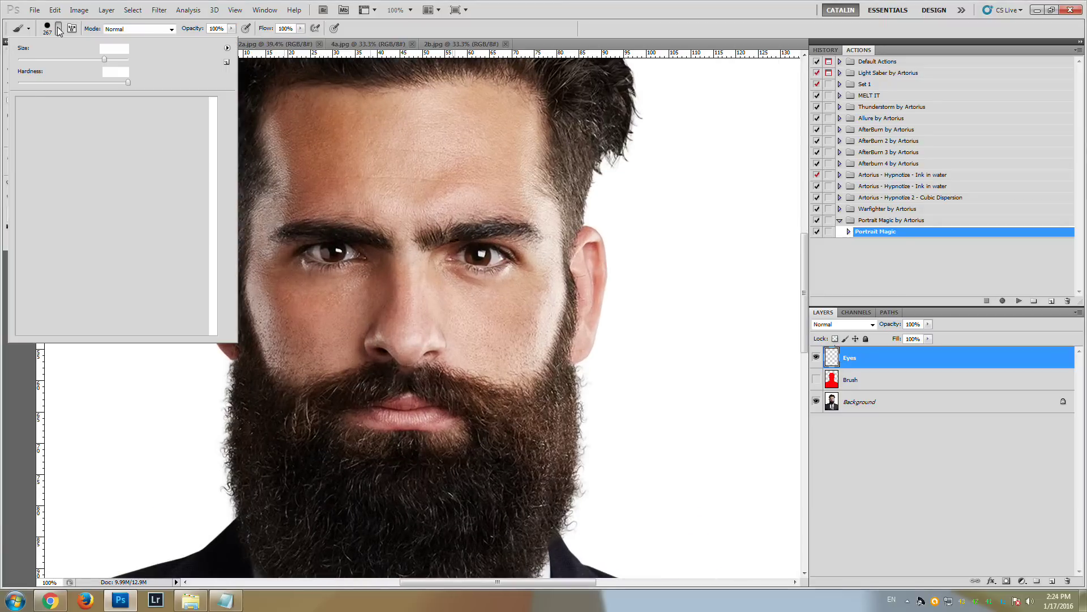
click(55, 60)
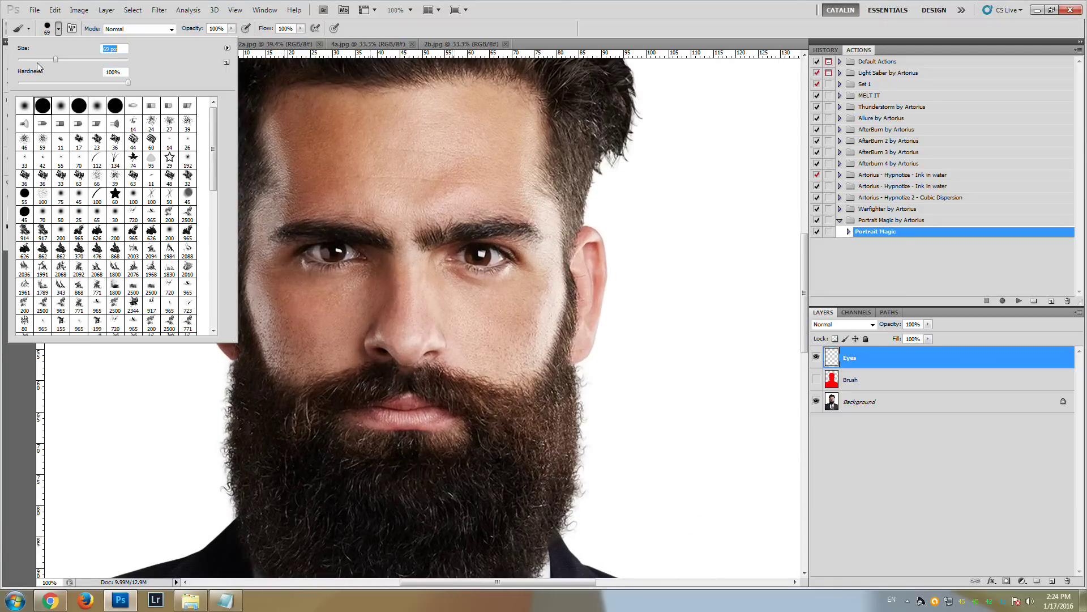
drag(31, 57, 29, 59)
click(564, 6)
Paint over both irises in red on the Eyes layer
click(27, 196)
click(349, 272)
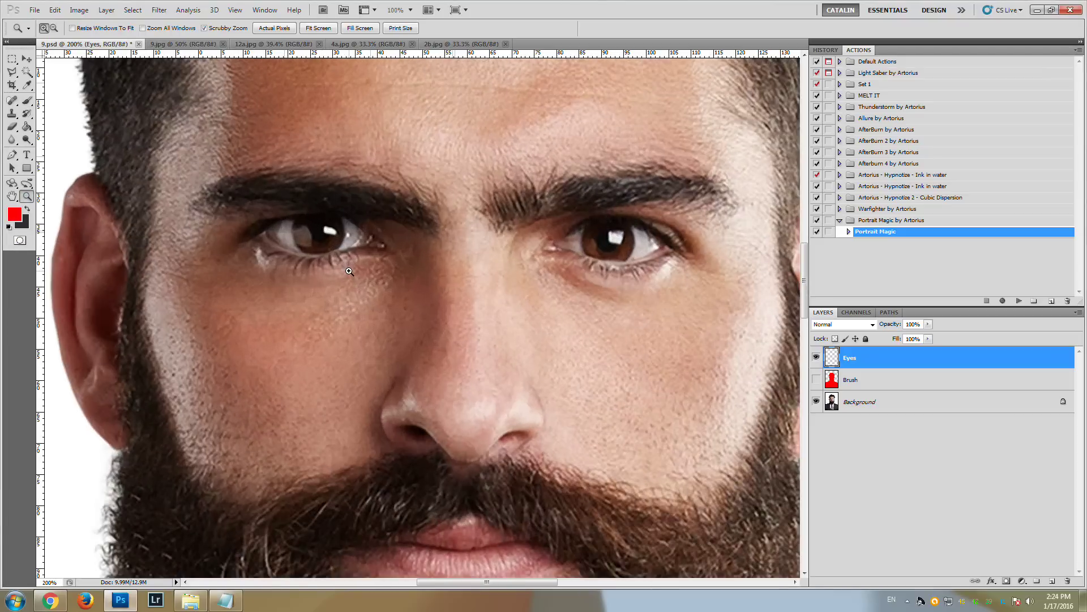
click(27, 100)
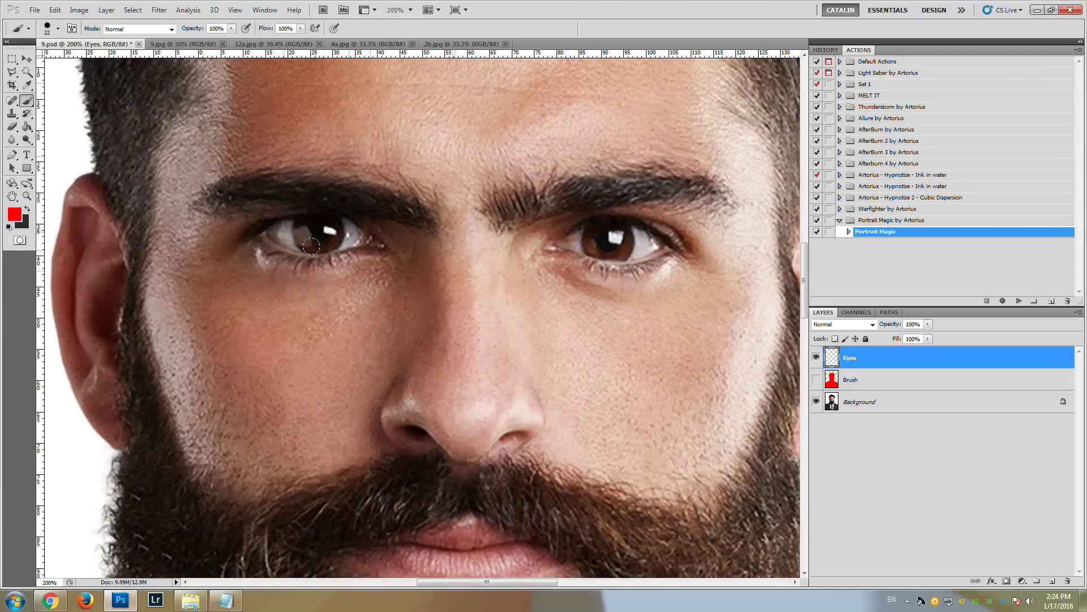
mouse_move(299, 234)
mouse_down()
mouse_move(333, 234)
mouse_move(306, 223)
mouse_move(328, 222)
mouse_up()
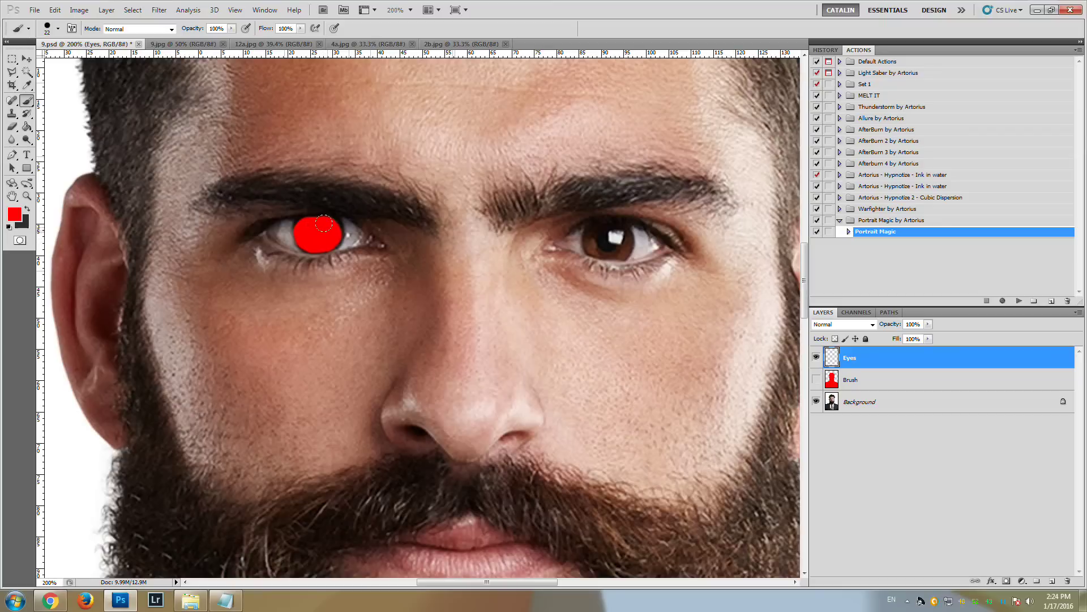
mouse_move(614, 232)
mouse_down()
mouse_move(595, 245)
mouse_move(622, 249)
mouse_move(620, 235)
mouse_move(593, 232)
mouse_up()
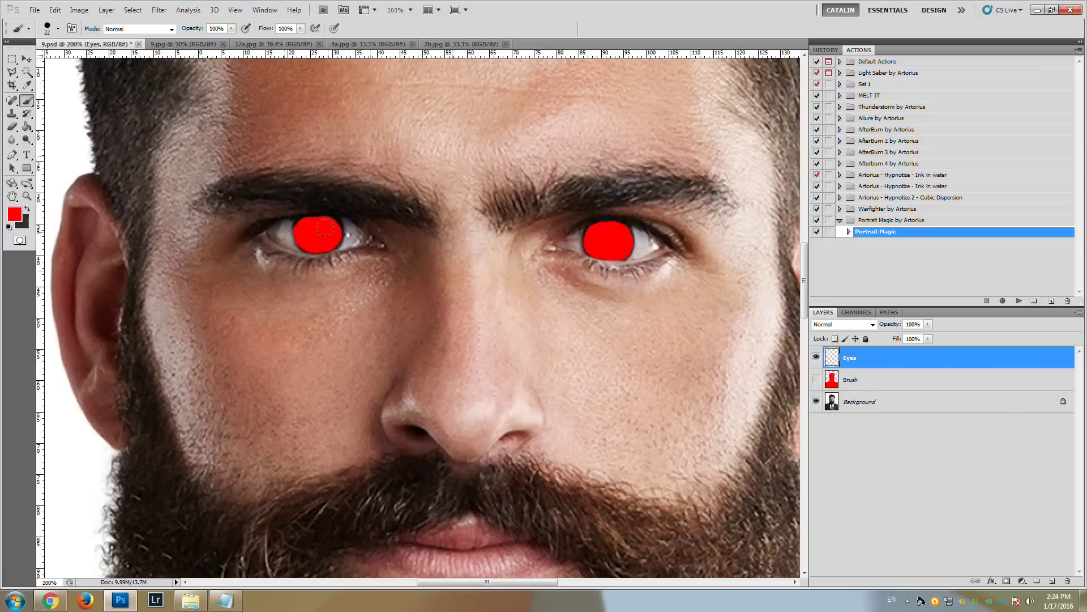
drag(325, 223, 308, 227)
Make the Brush layer visible again and play the Portrait Magic action
click(27, 196)
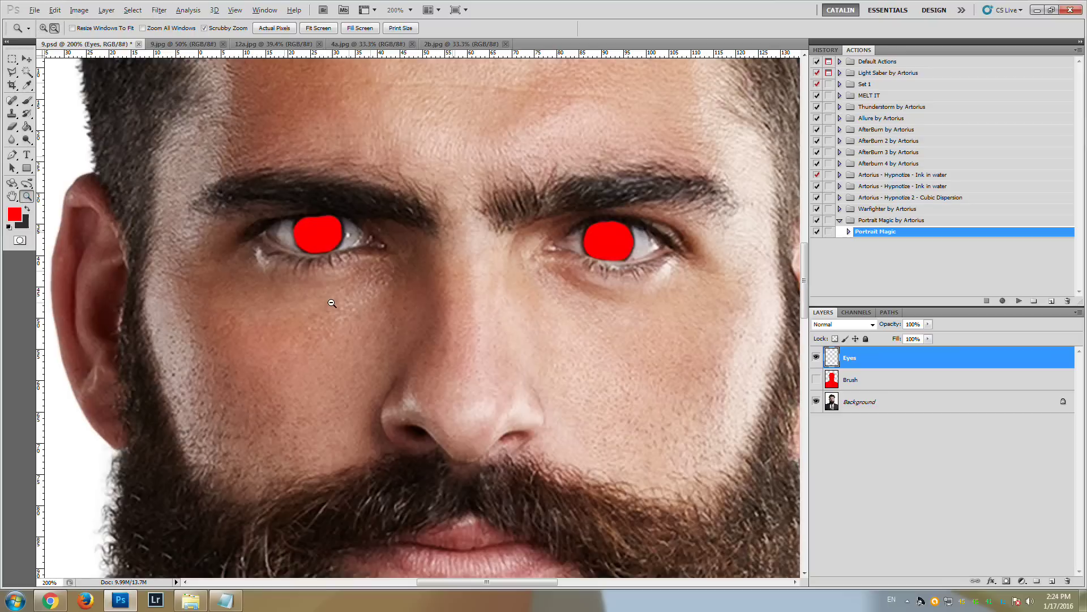
alt+click(332, 303)
alt+click(331, 303)
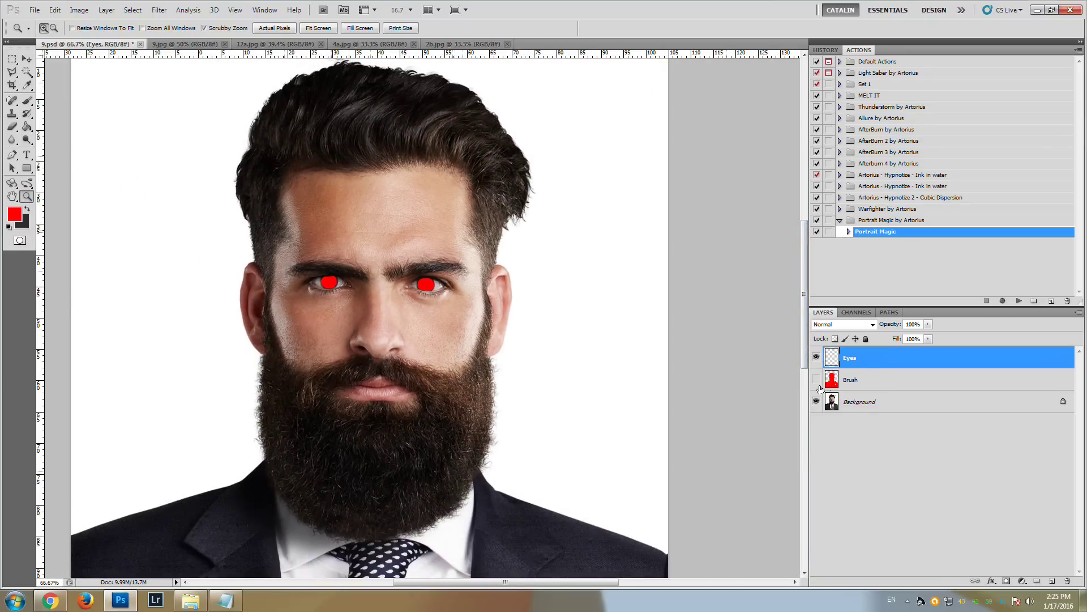
click(816, 357)
click(816, 356)
click(816, 380)
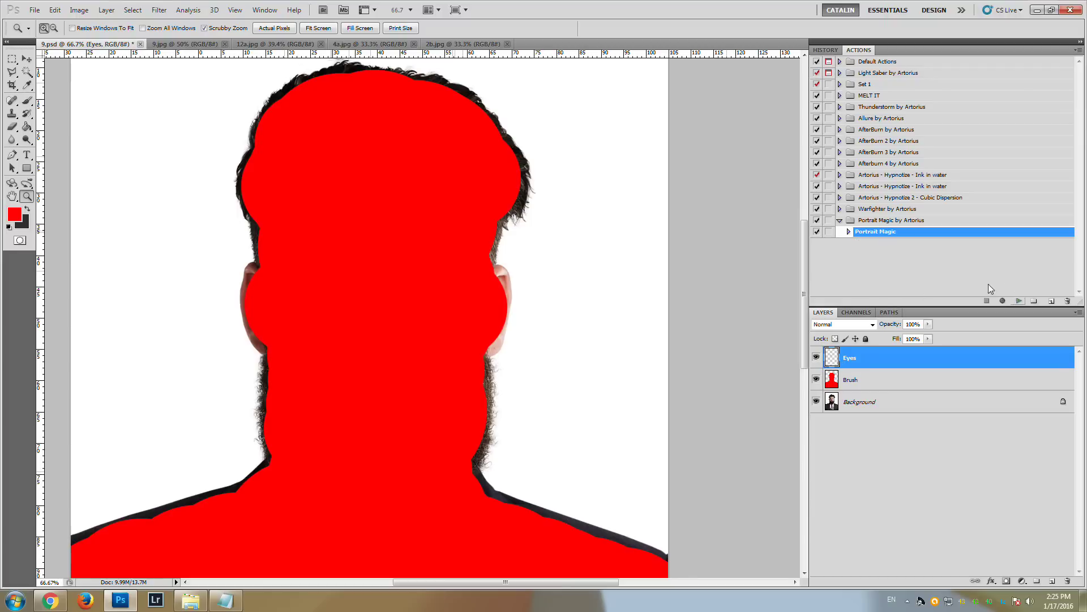
click(1019, 302)
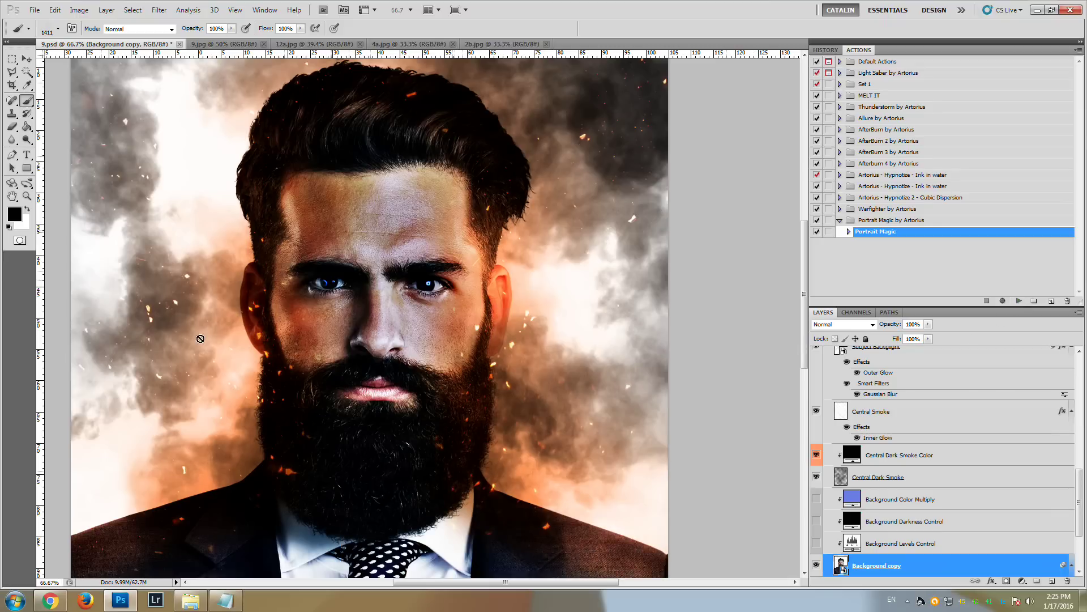
Select the Background Darkness Control layer above Background copy and turn on its visibility
mouse_move(804, 351)
mouse_down()
mouse_move(802, 460)
mouse_move(803, 330)
mouse_up()
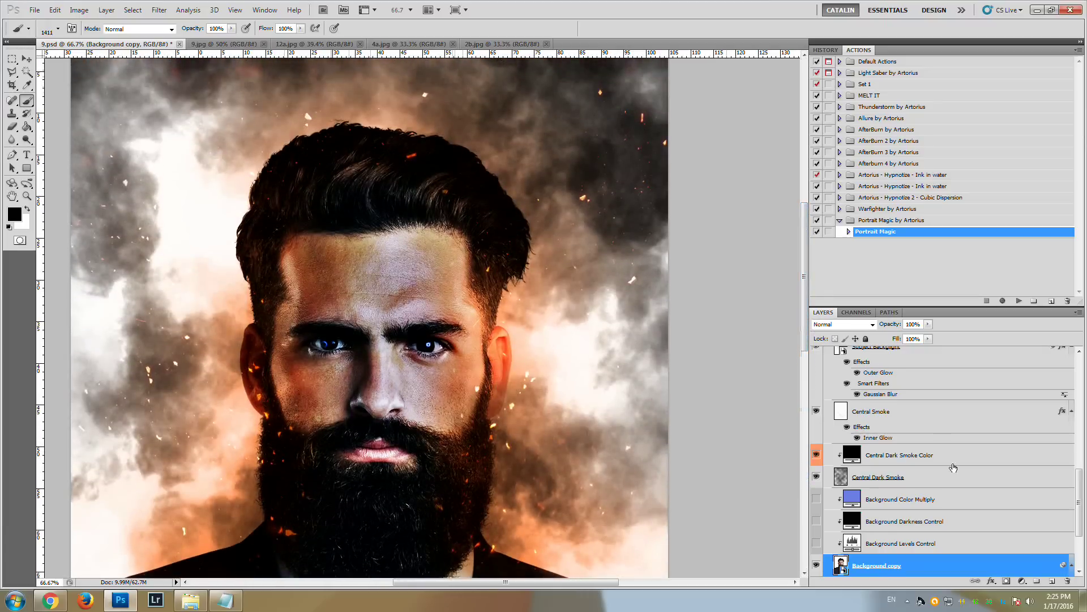
scroll(953, 467, down, 5)
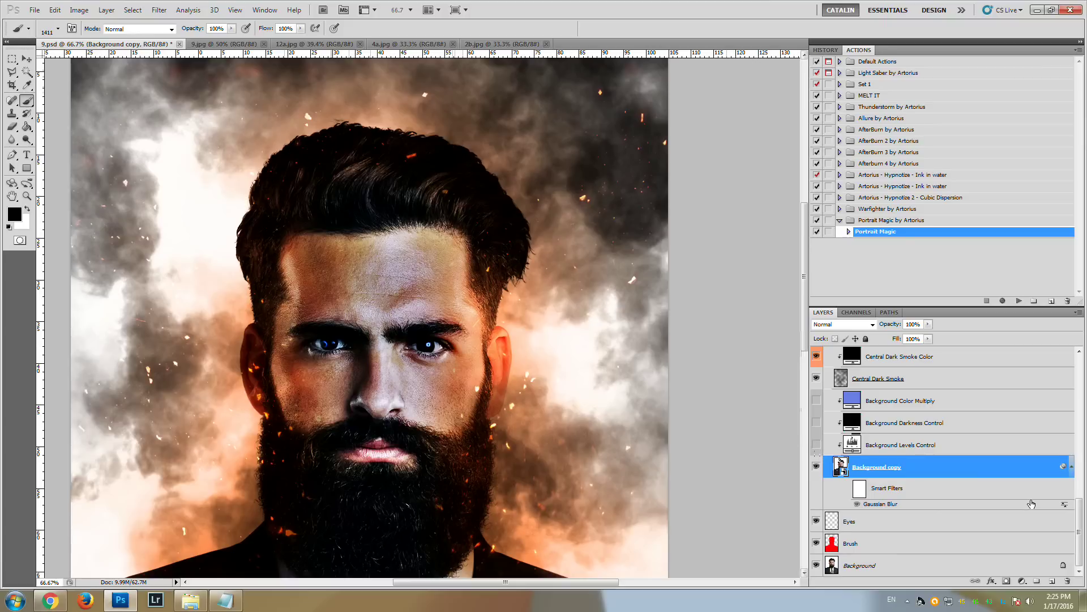
drag(804, 283, 804, 326)
scroll(117, 258, up, 3)
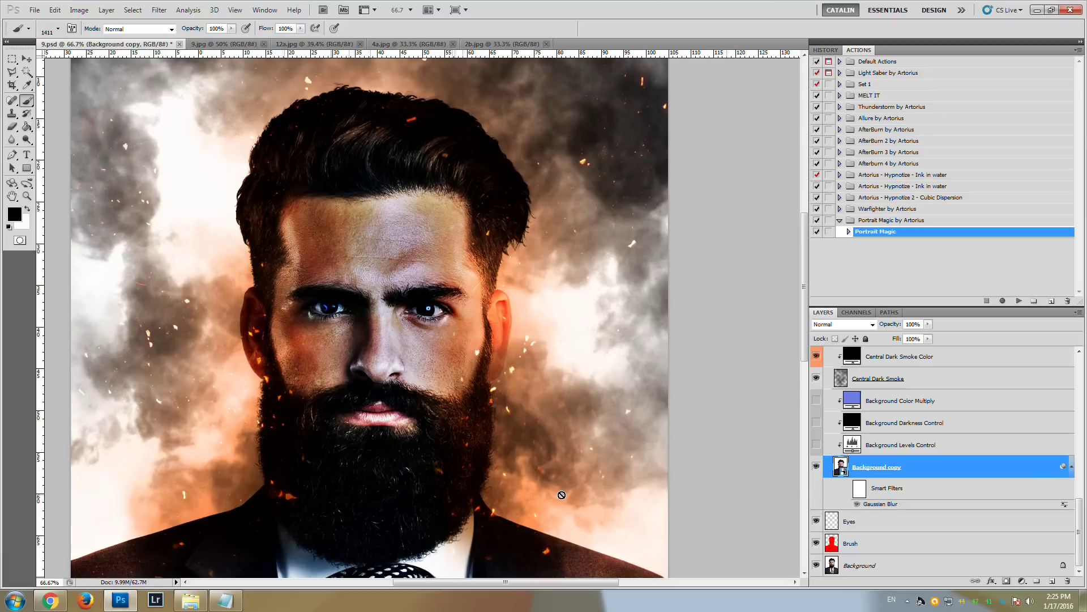
scroll(562, 494, up, 2)
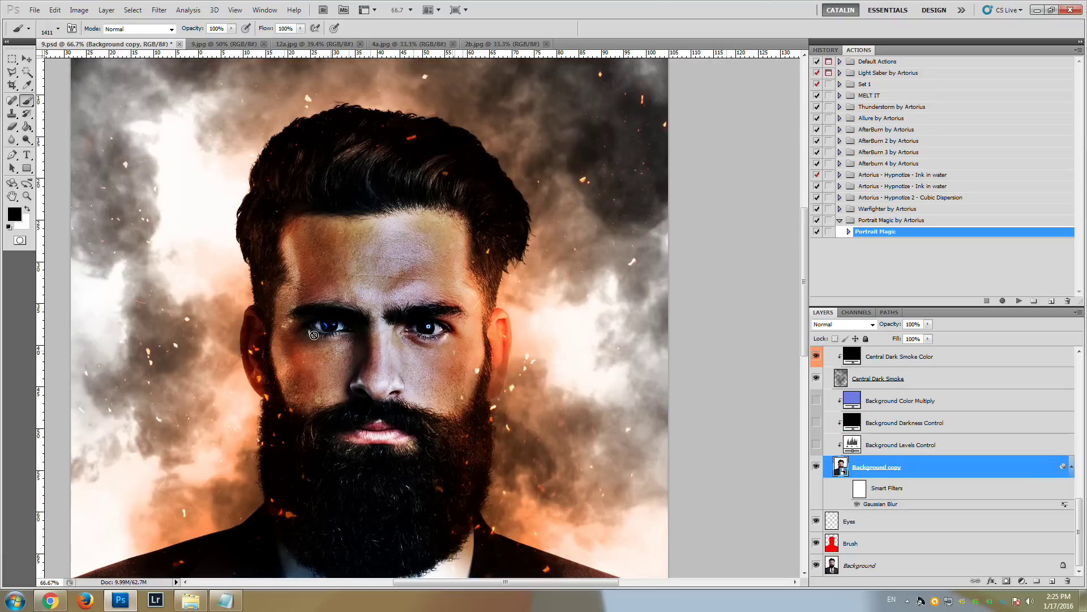
scroll(614, 419, down, 1)
click(897, 430)
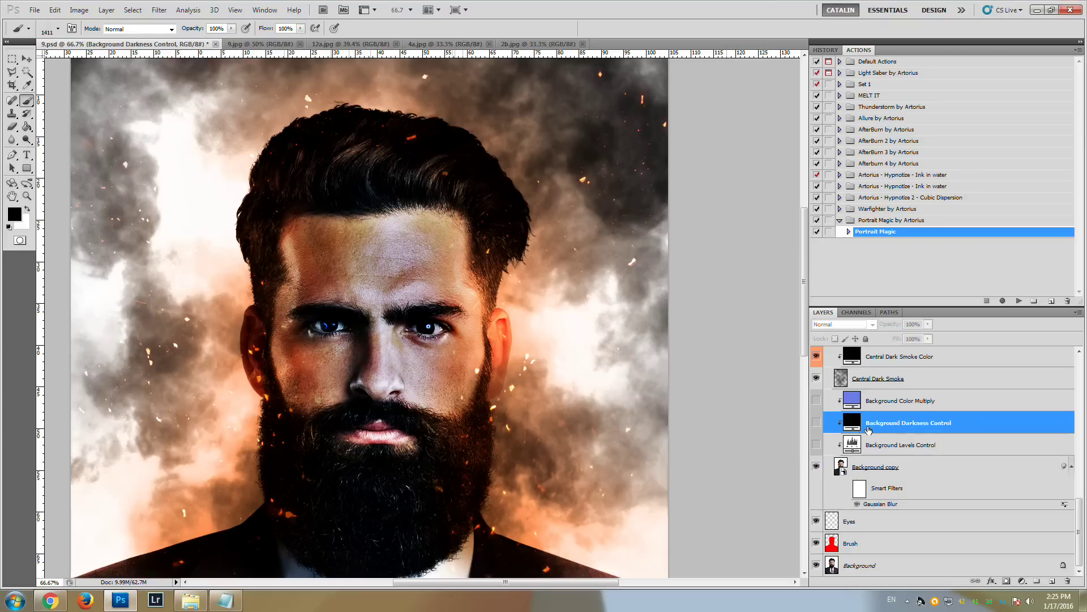
click(816, 423)
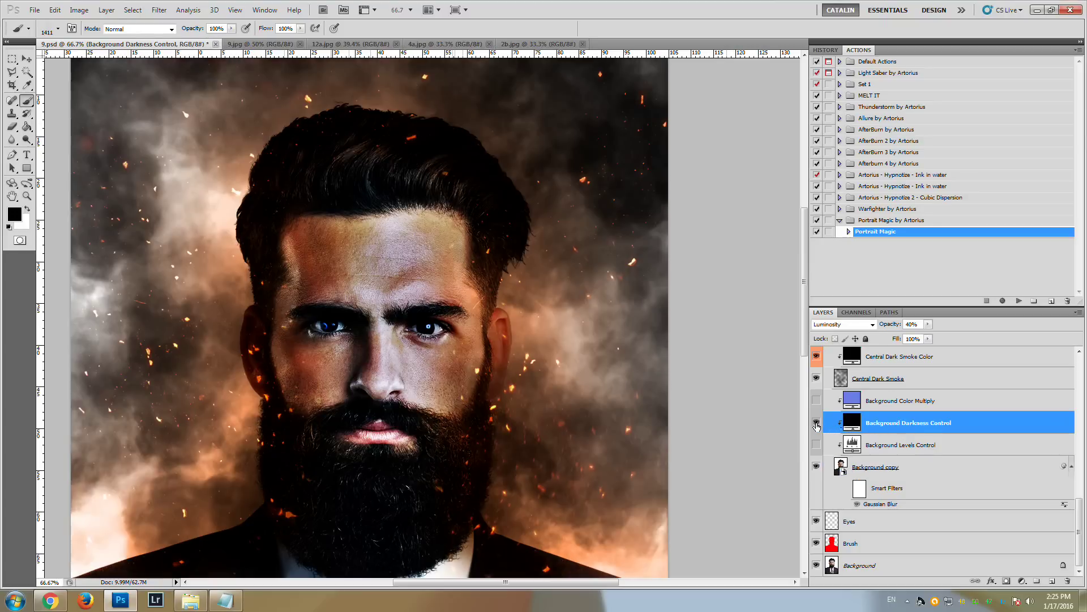
Try different fill shades for the Background Darkness Control layer
drag(804, 350, 804, 373)
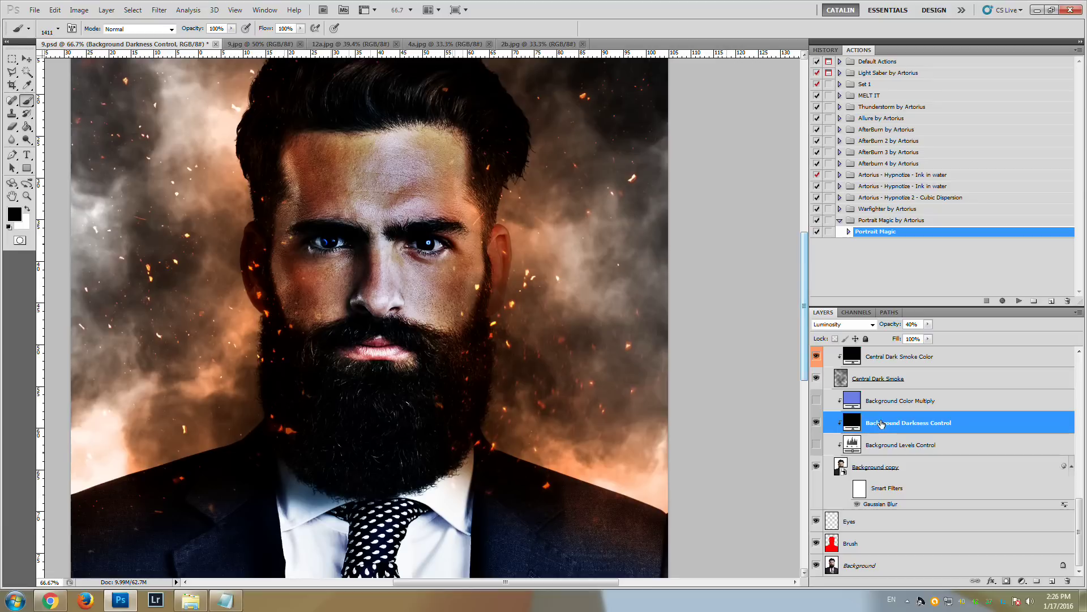
double_click(853, 425)
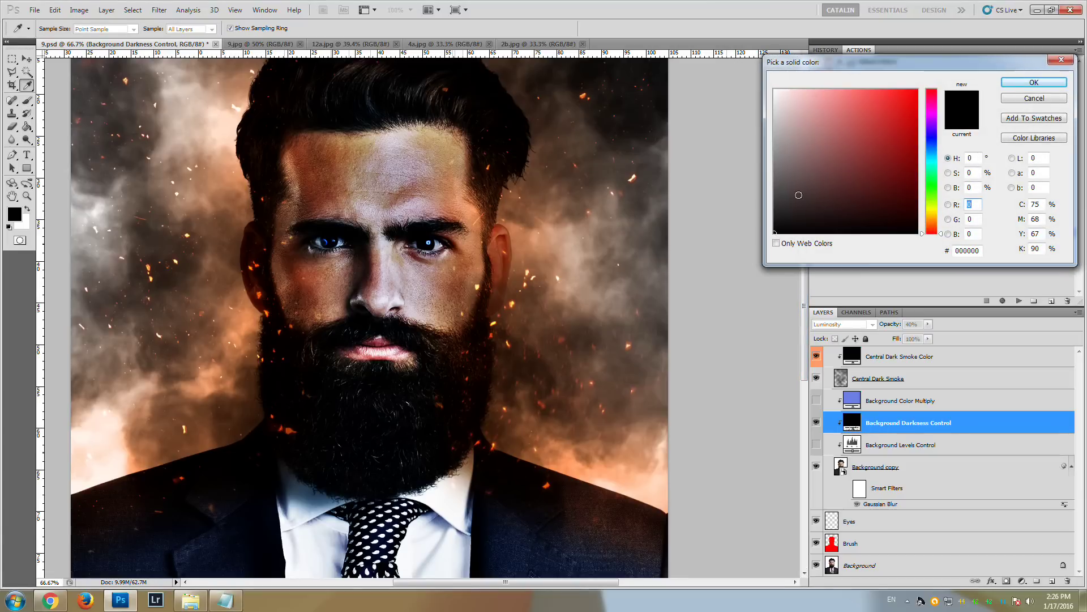
drag(777, 196, 762, 241)
drag(801, 161, 757, 208)
drag(781, 177, 775, 232)
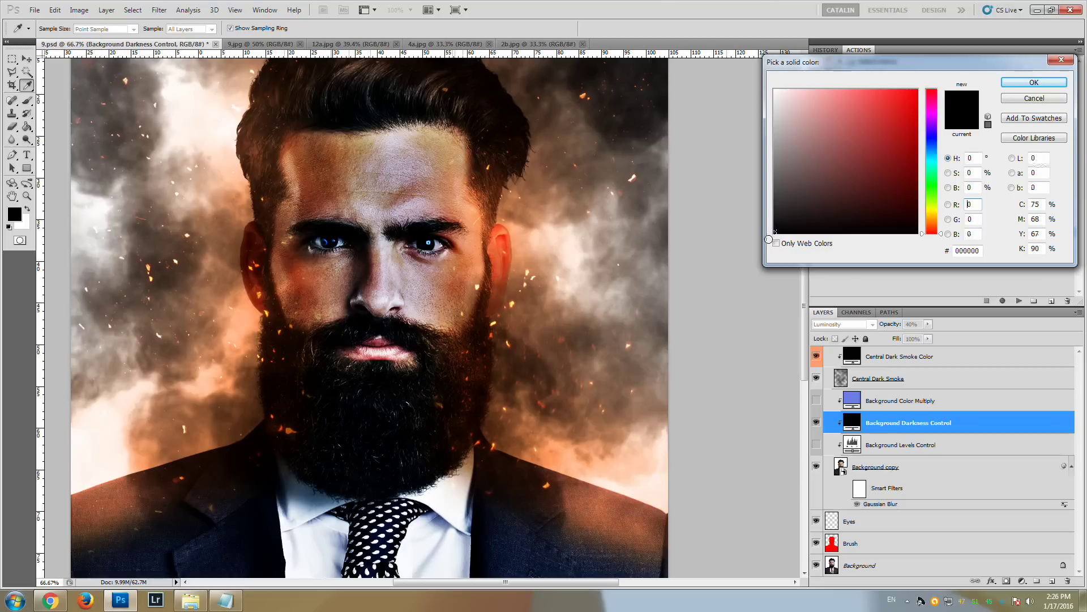
click(1025, 99)
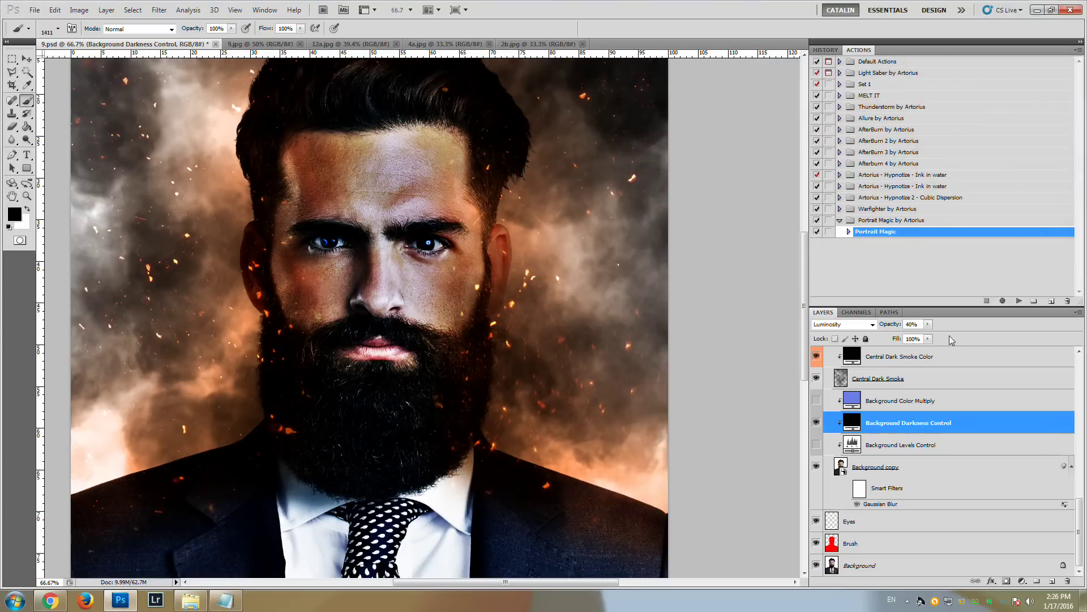
Set the Background Darkness Control layer's opacity to 50%
click(927, 324)
drag(929, 338, 937, 338)
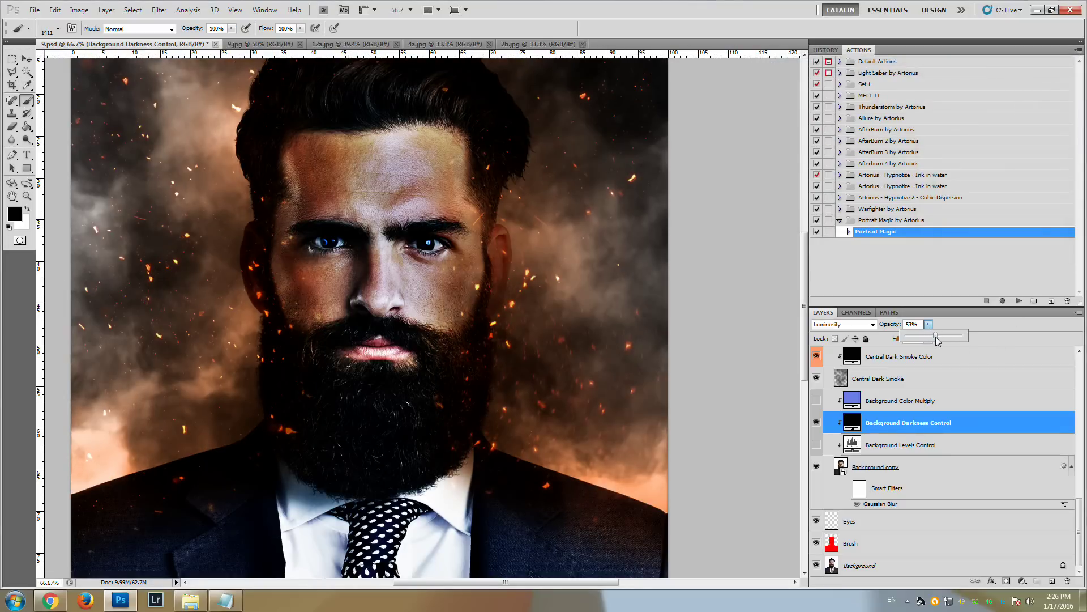
click(904, 441)
click(904, 423)
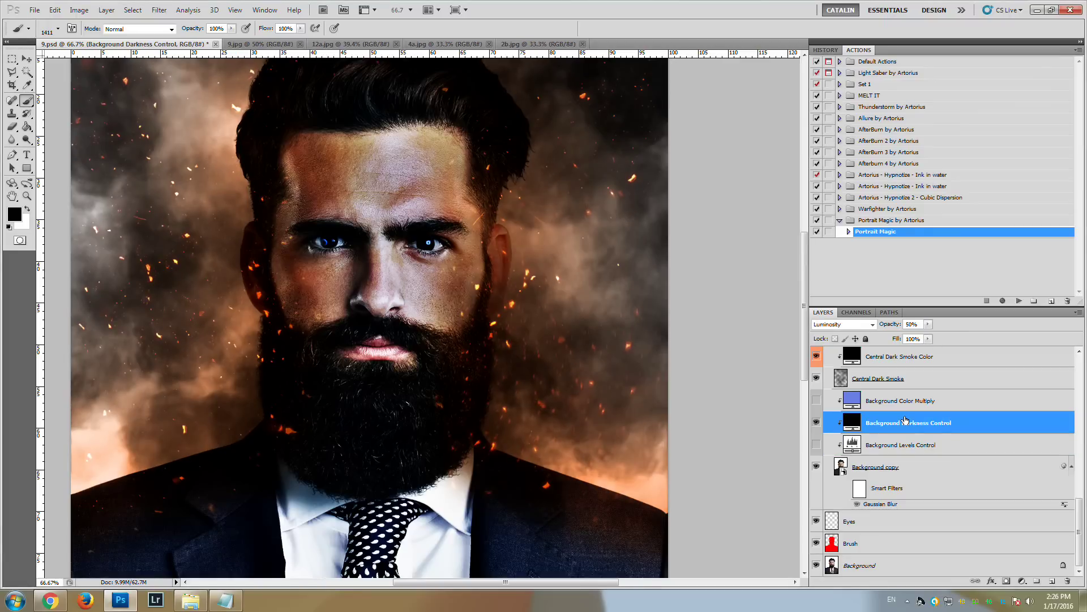
Give the layer list more height and examine the contents of the Portrait Magic group alongside the whole portrait
click(26, 196)
alt+click(220, 232)
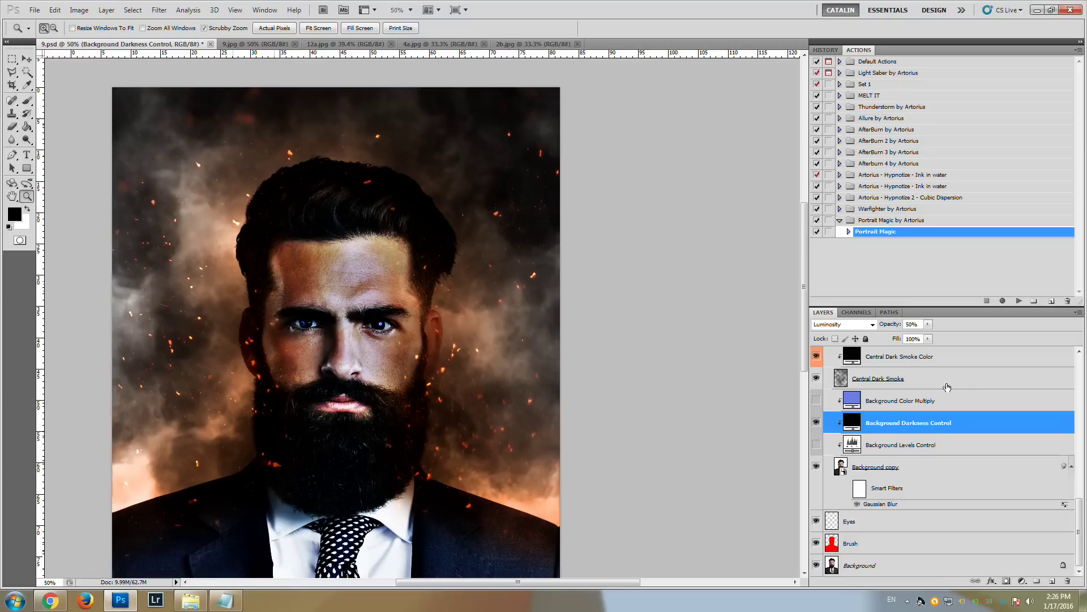
scroll(885, 403, up, 2)
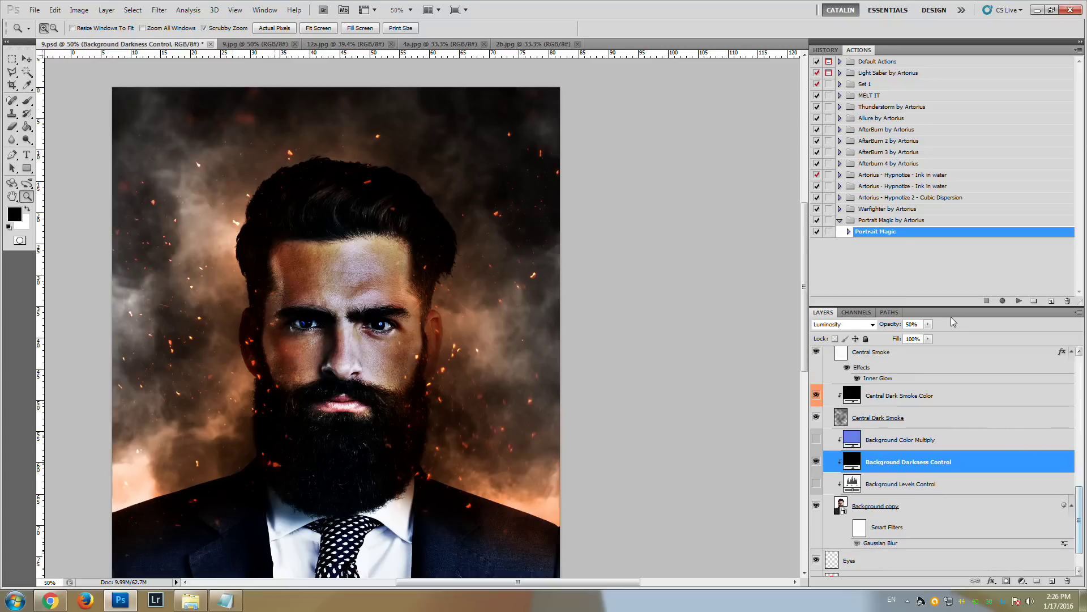
drag(949, 307, 949, 115)
drag(1083, 380, 1085, 210)
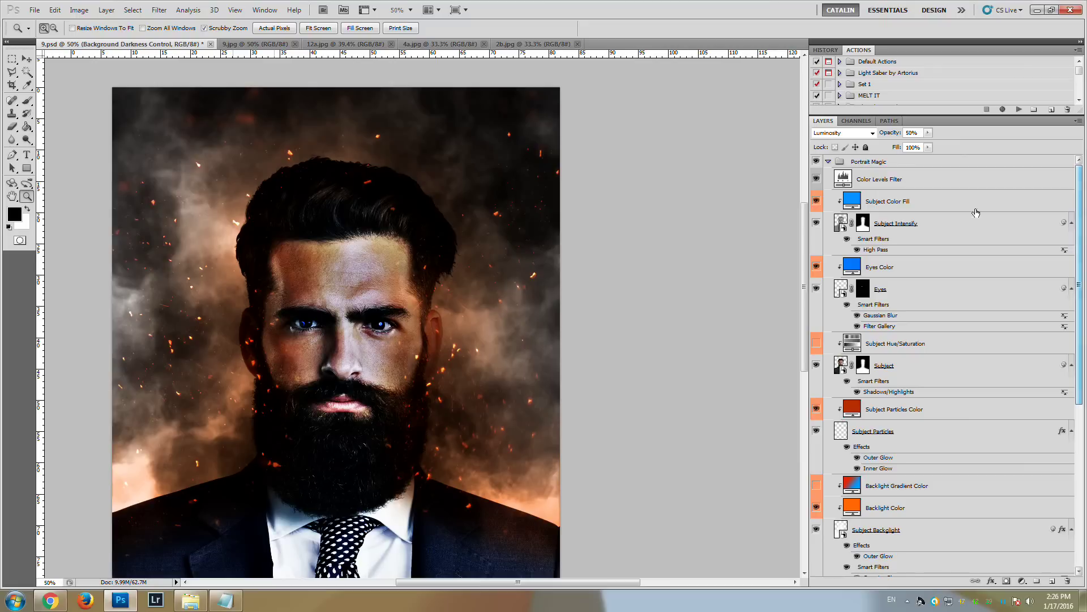
click(828, 162)
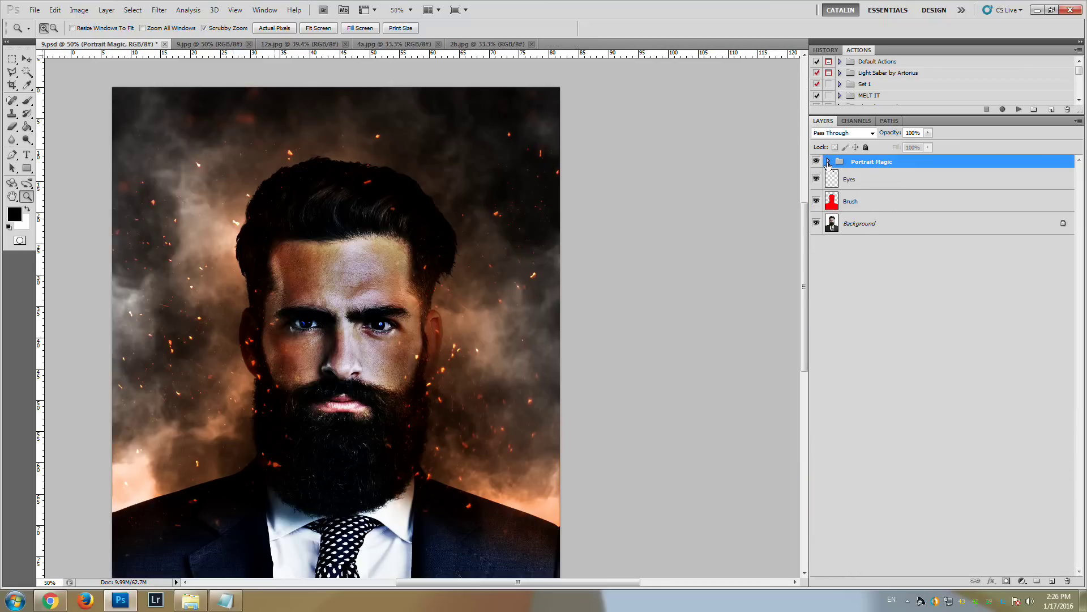
click(829, 162)
drag(1083, 207, 1086, 371)
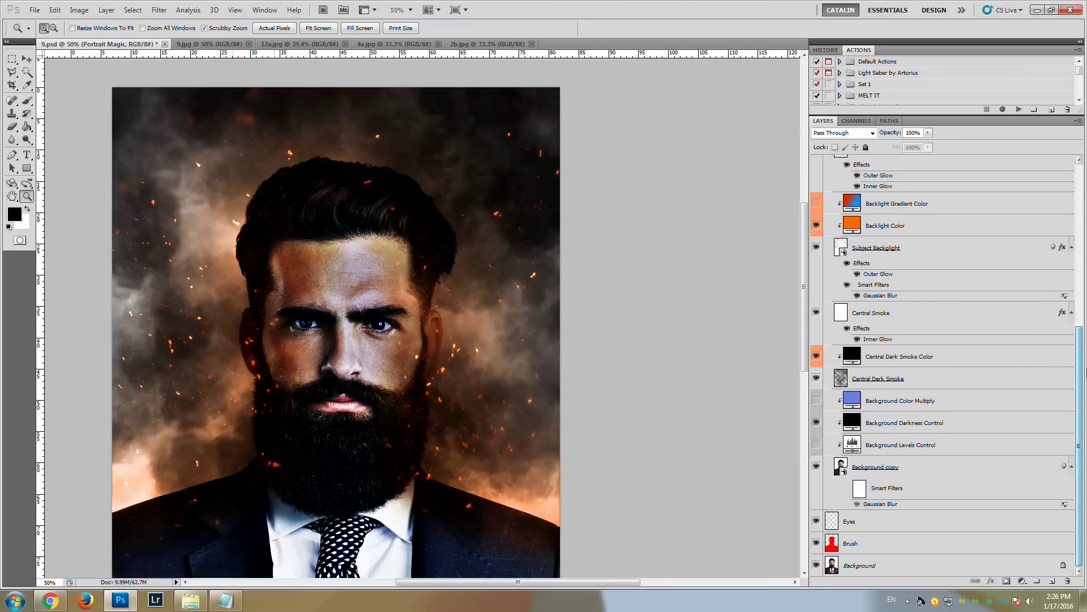
scroll(675, 406, down, 3)
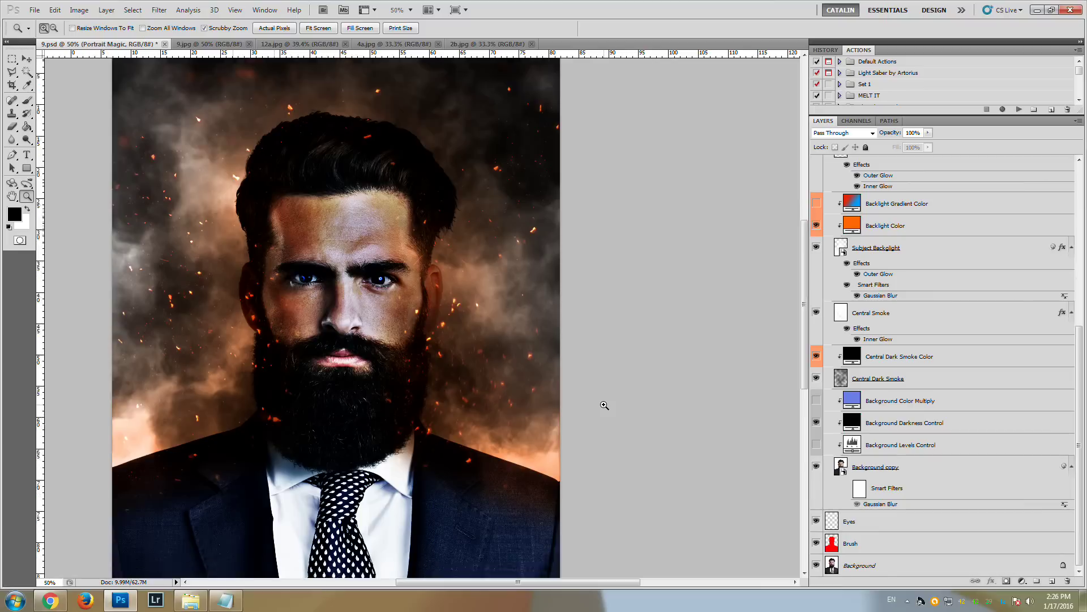
scroll(550, 401, up, 1)
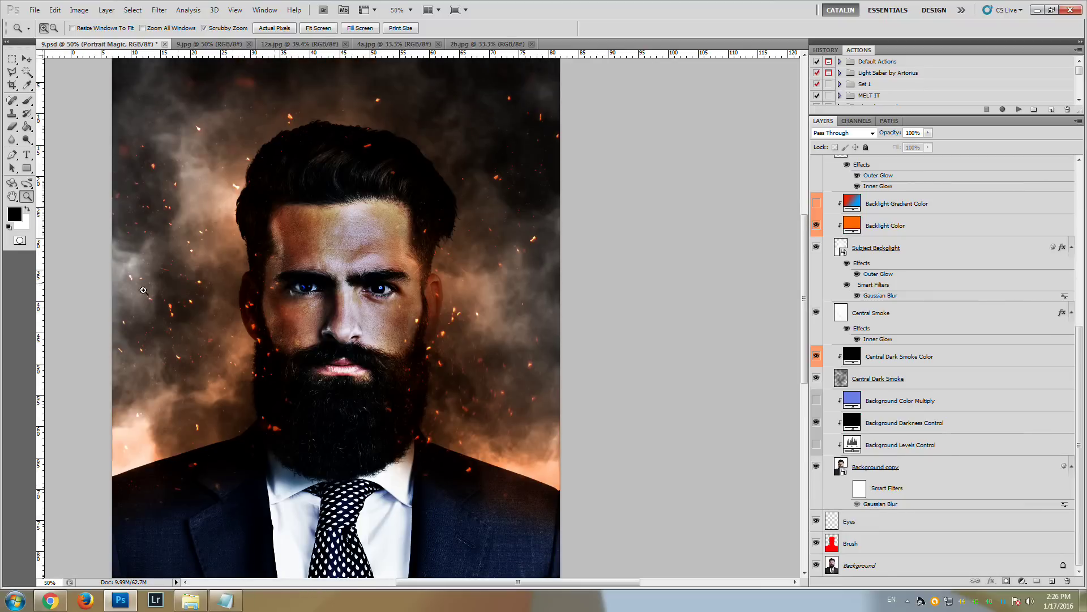
Make the Background Color Multiply layer visible and set its fill colour to orange #e7a469
click(270, 331)
click(895, 357)
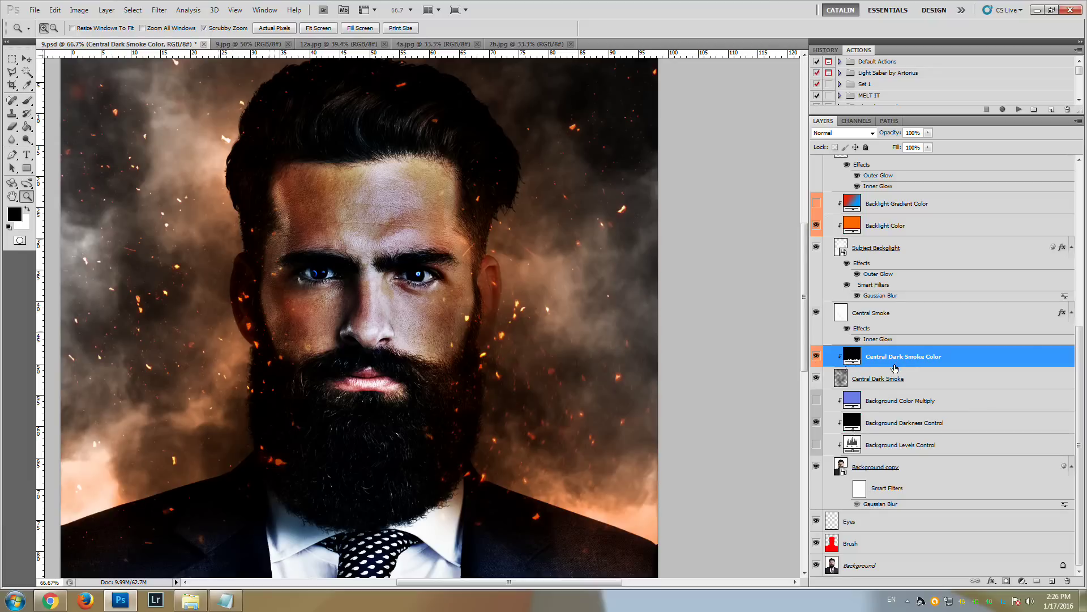
click(893, 400)
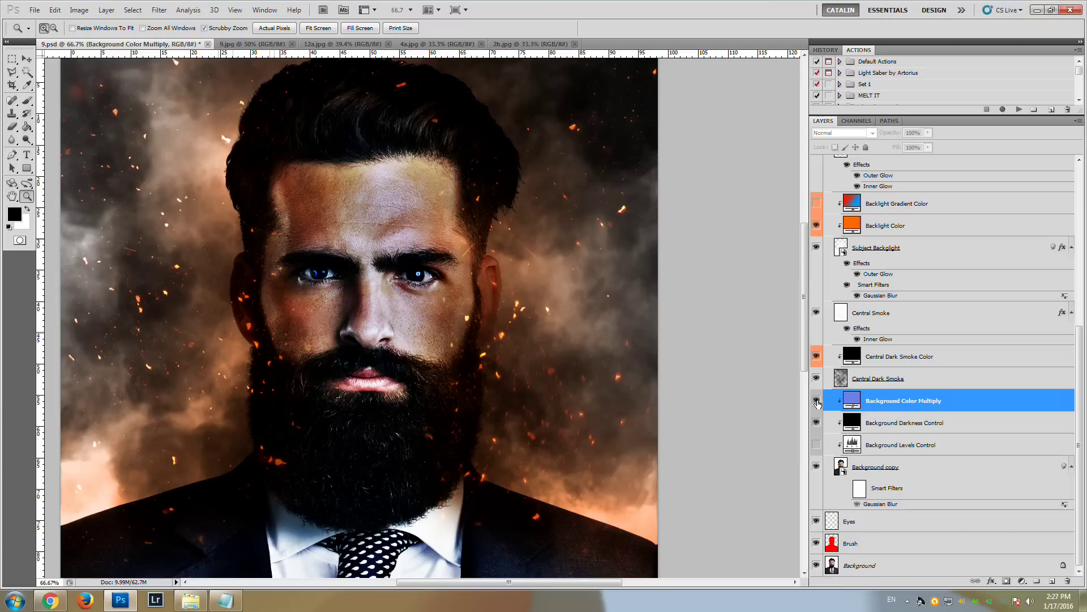
click(816, 400)
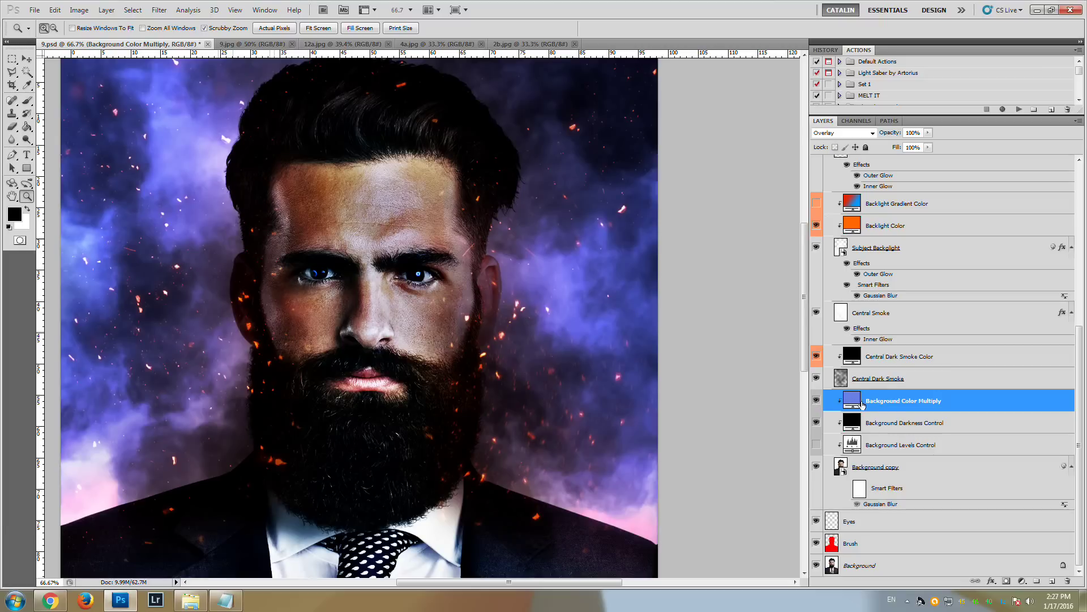
double_click(856, 402)
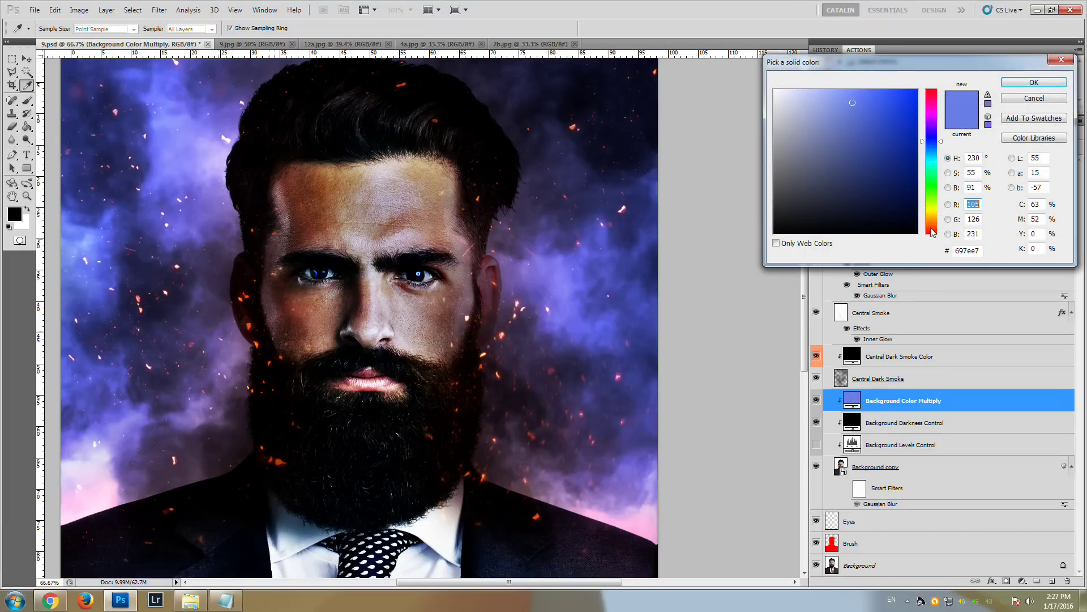
click(933, 219)
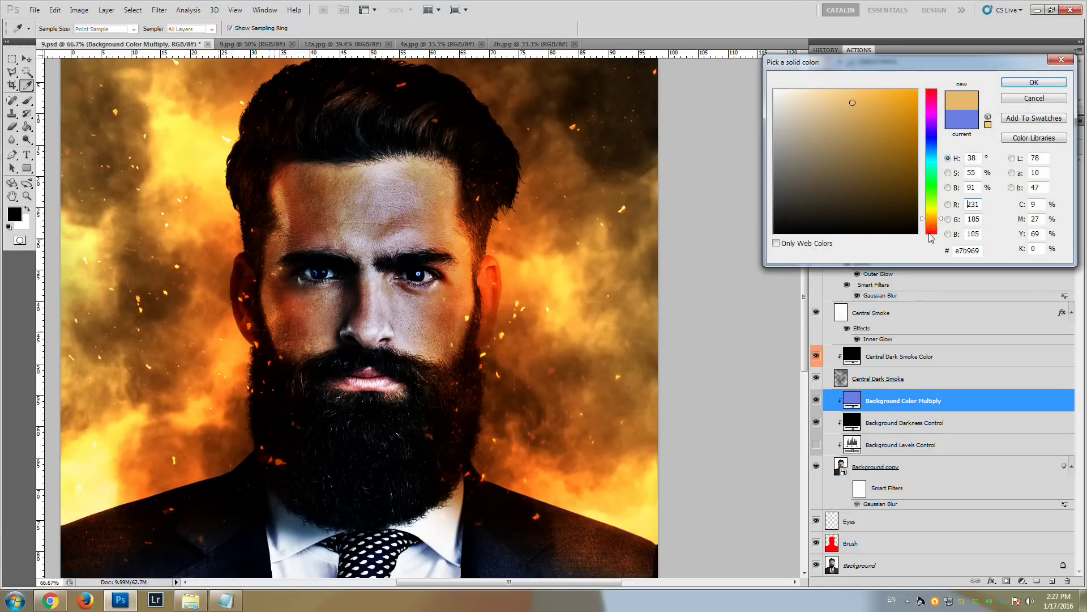
drag(931, 238, 935, 227)
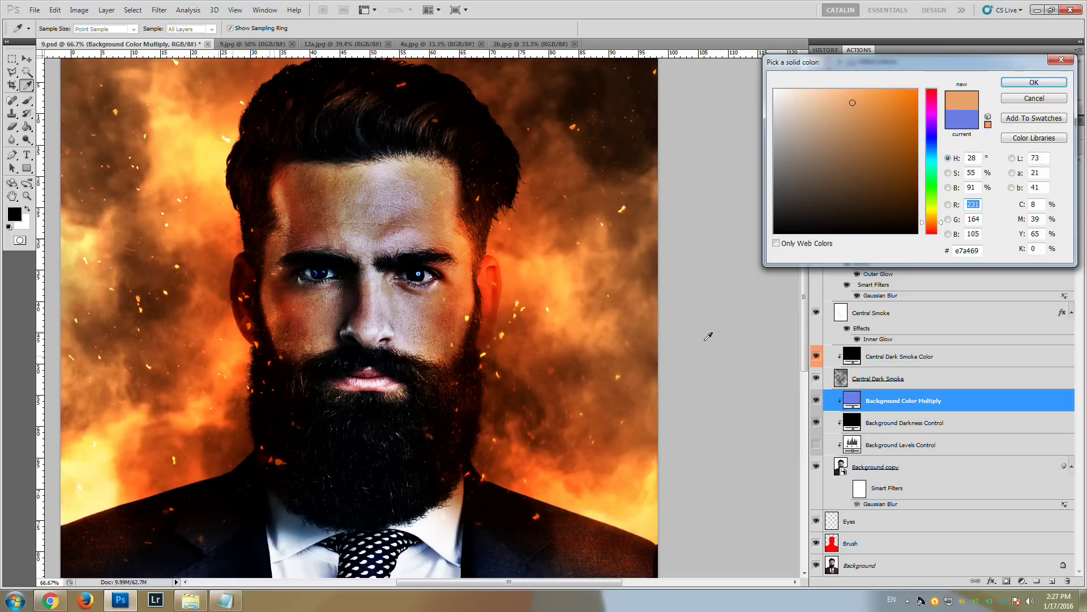
click(1034, 82)
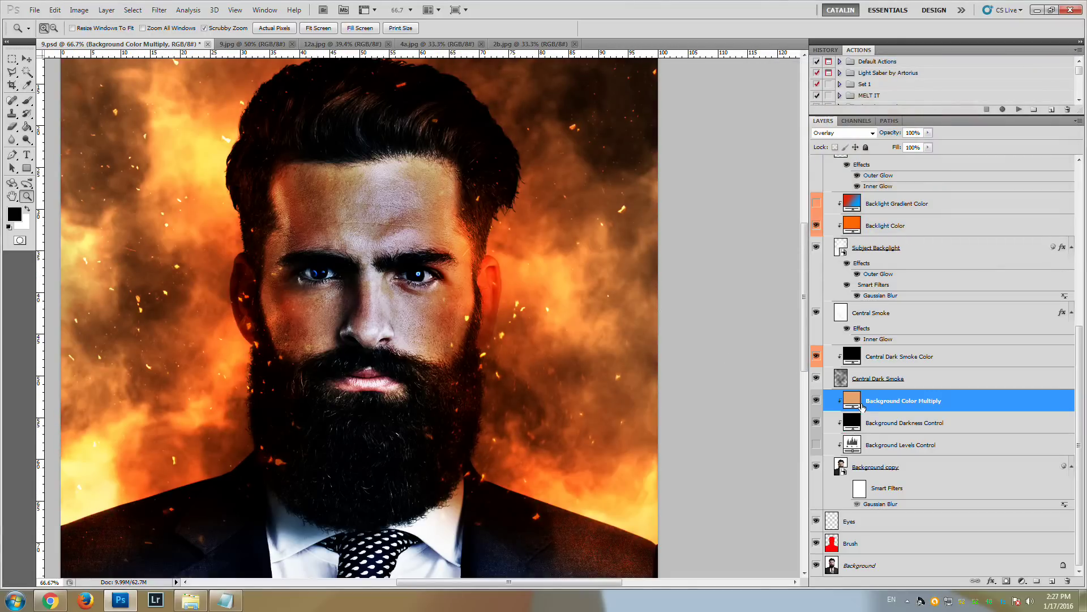
Hide the Background Color Multiply layer and set the Central Dark Smoke Color fill to dark purple #1c001e
click(816, 400)
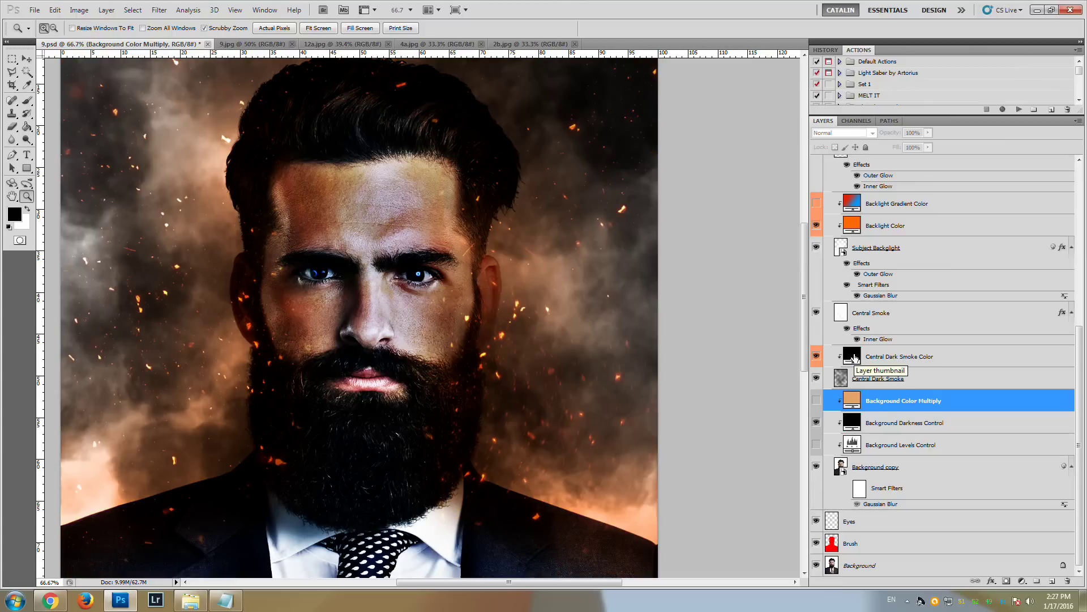
click(860, 356)
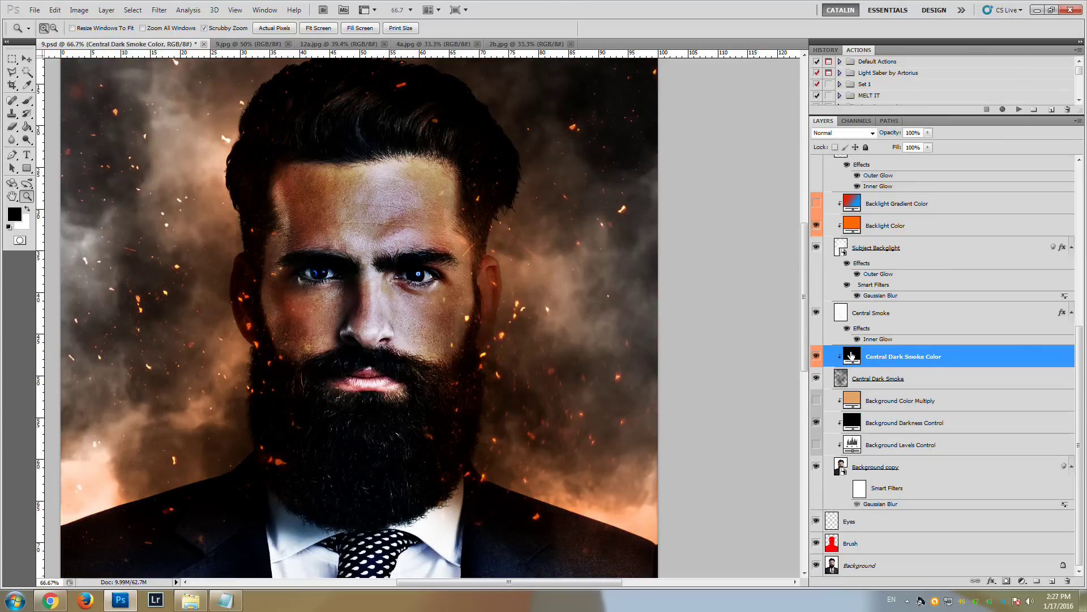
double_click(853, 357)
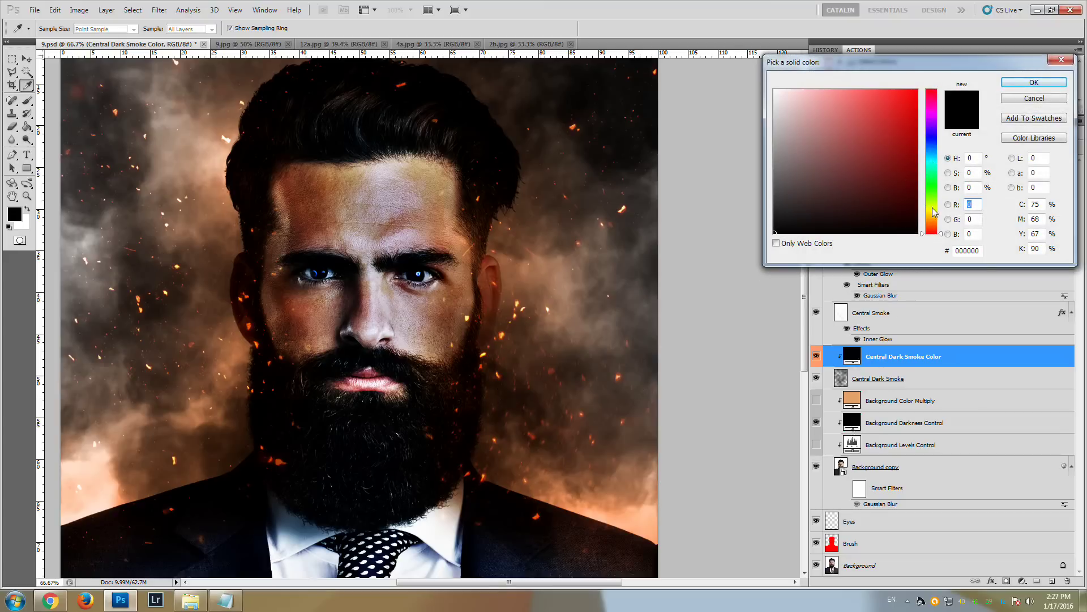
click(933, 152)
click(917, 217)
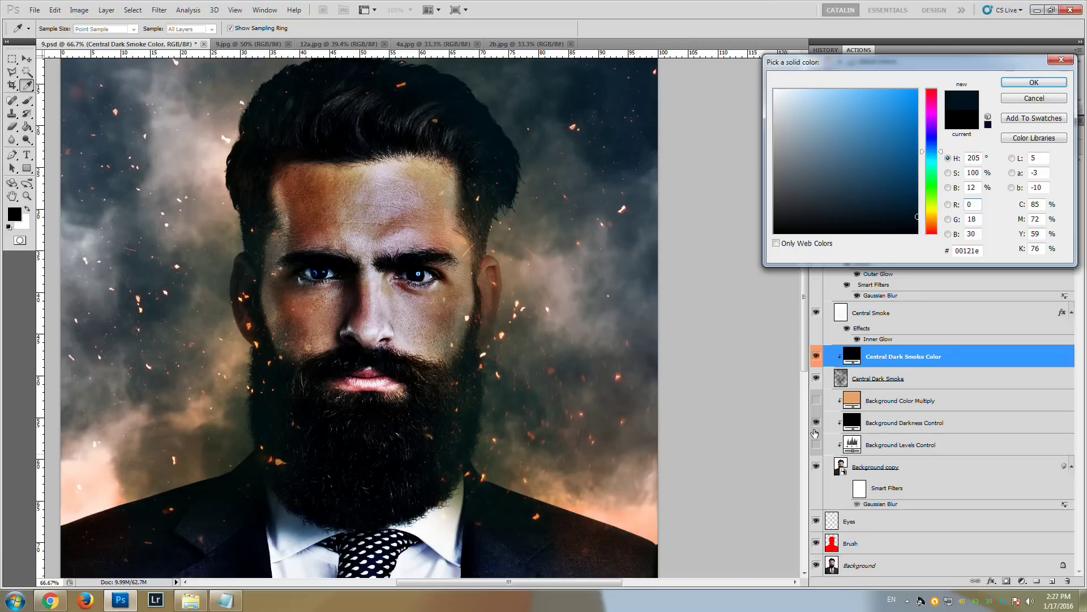
click(934, 117)
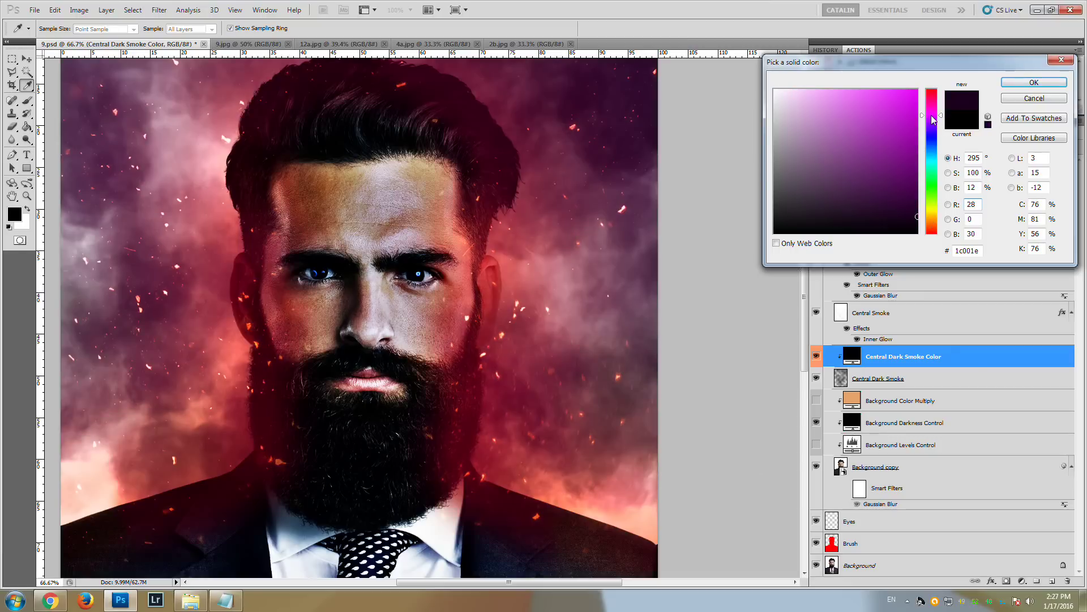
drag(546, 586, 495, 586)
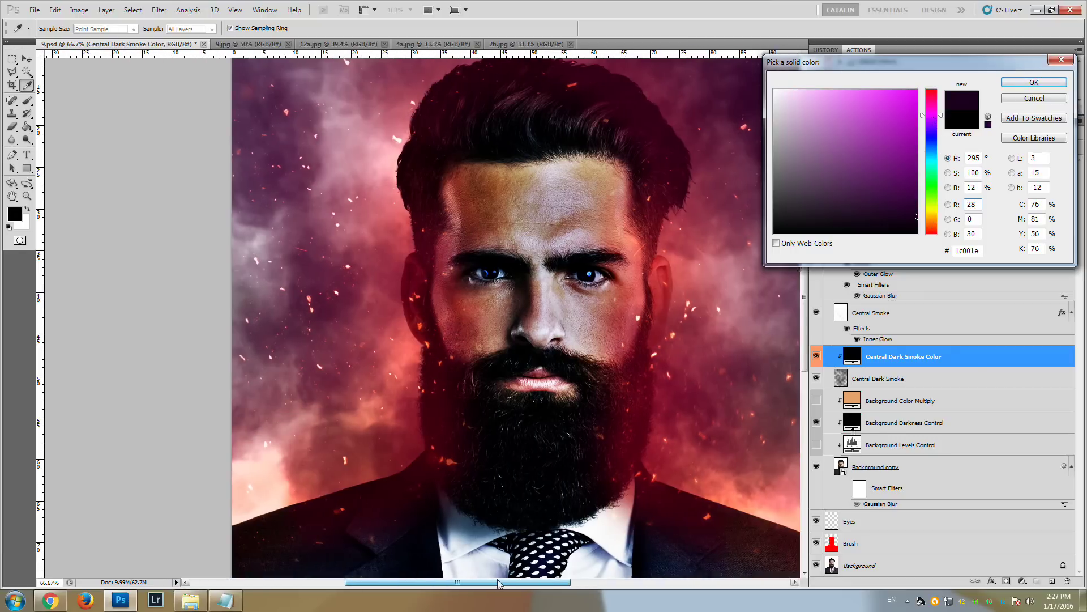
drag(806, 337, 807, 331)
click(1026, 83)
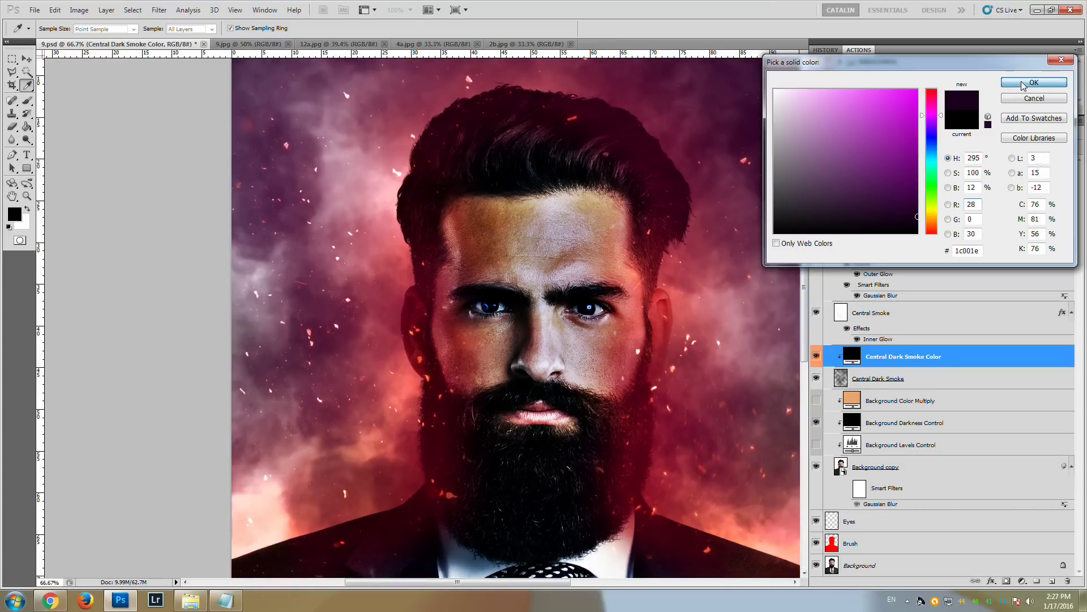
Make the Background Color Multiply layer visible again, compare it with and without Central Dark Smoke Color, and leave the smoke colour hidden
click(816, 355)
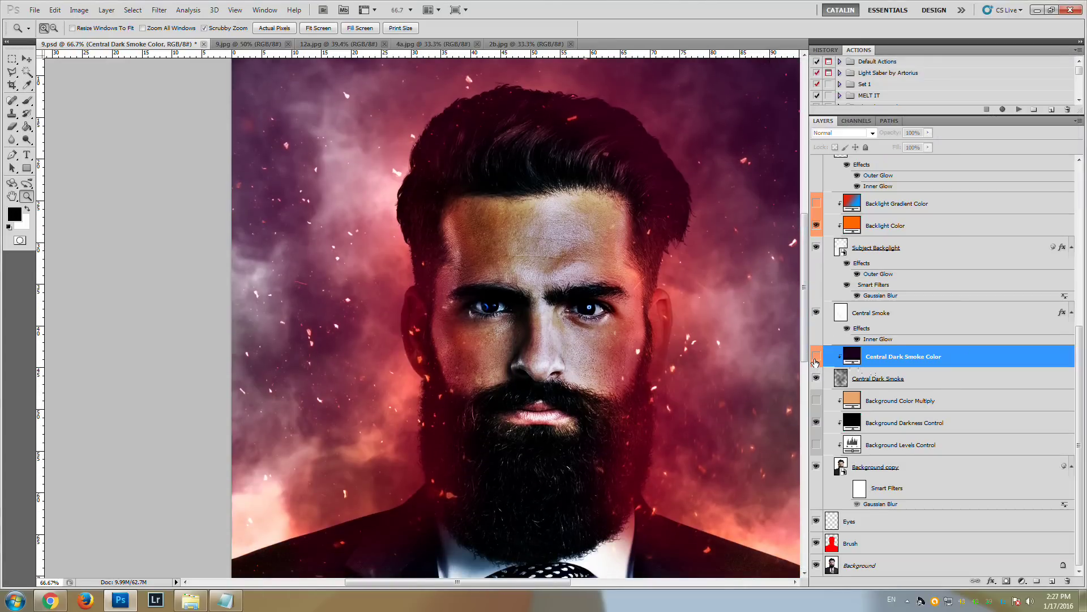
click(816, 401)
click(816, 356)
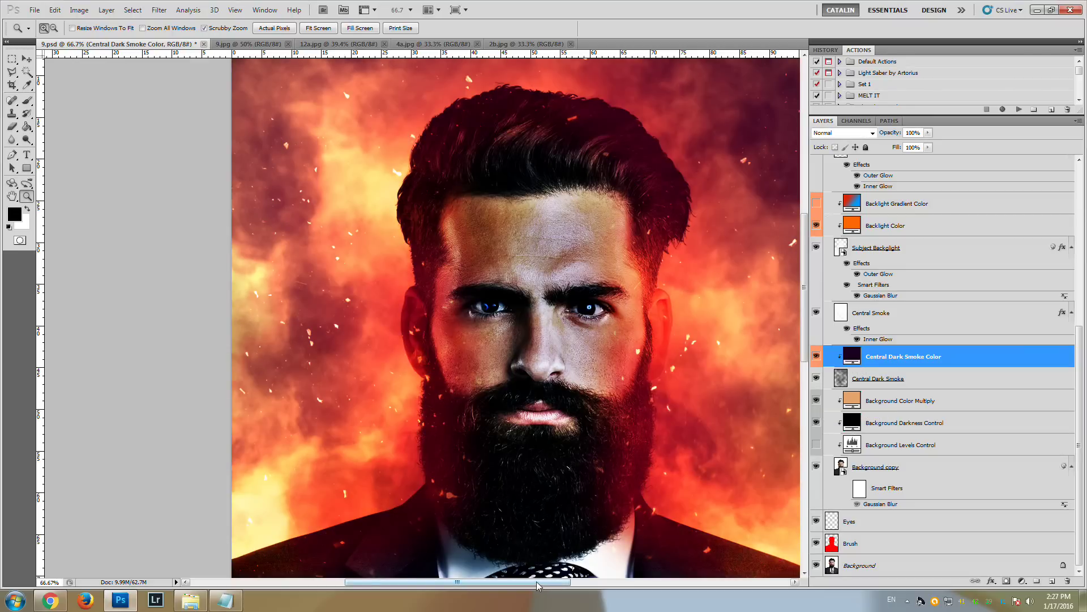
drag(554, 586, 580, 586)
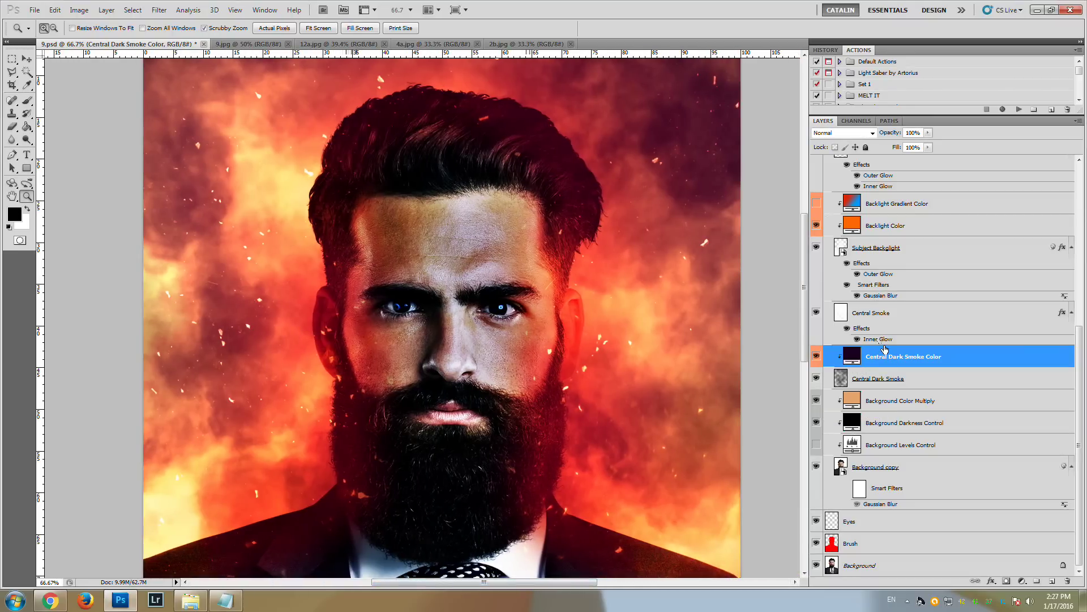
click(816, 355)
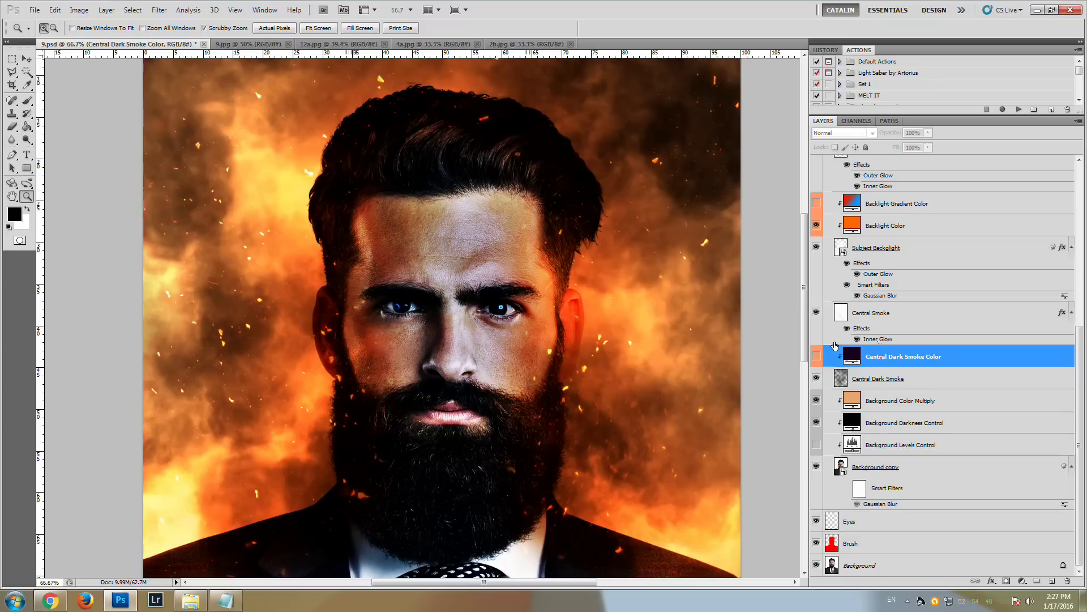
Try green, yellow and blue for the Backlight Color layer and set its fill to purple #cc00ff
click(887, 231)
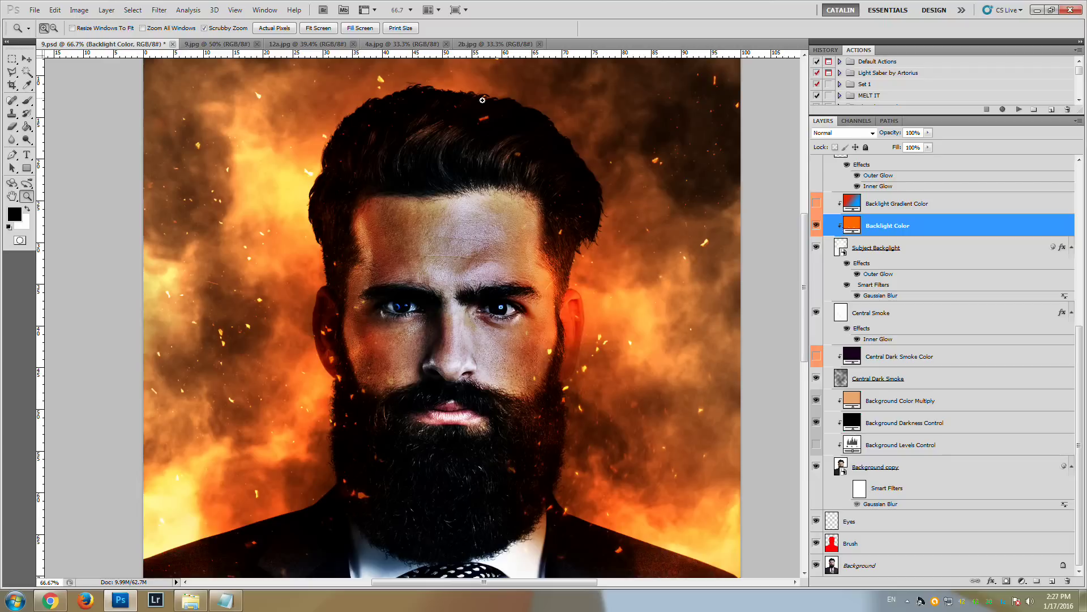
double_click(856, 226)
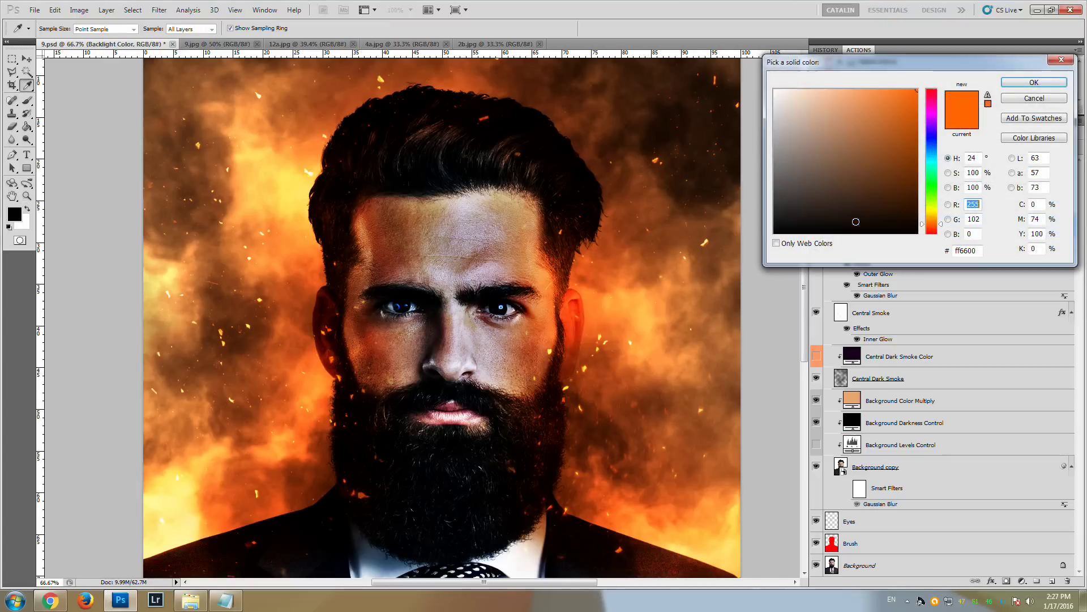
click(933, 199)
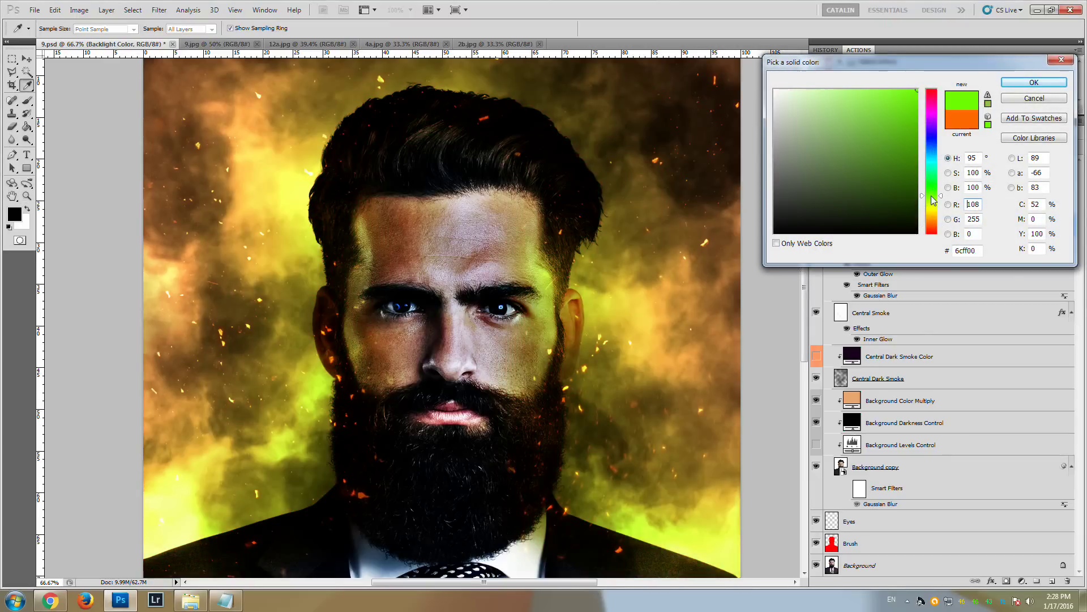
click(931, 214)
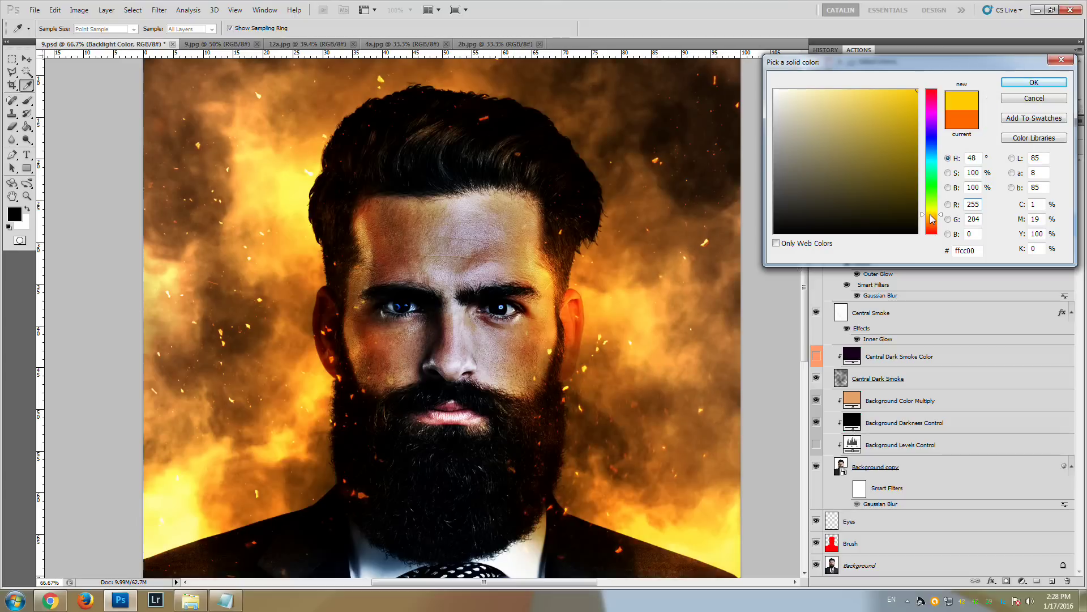
click(934, 147)
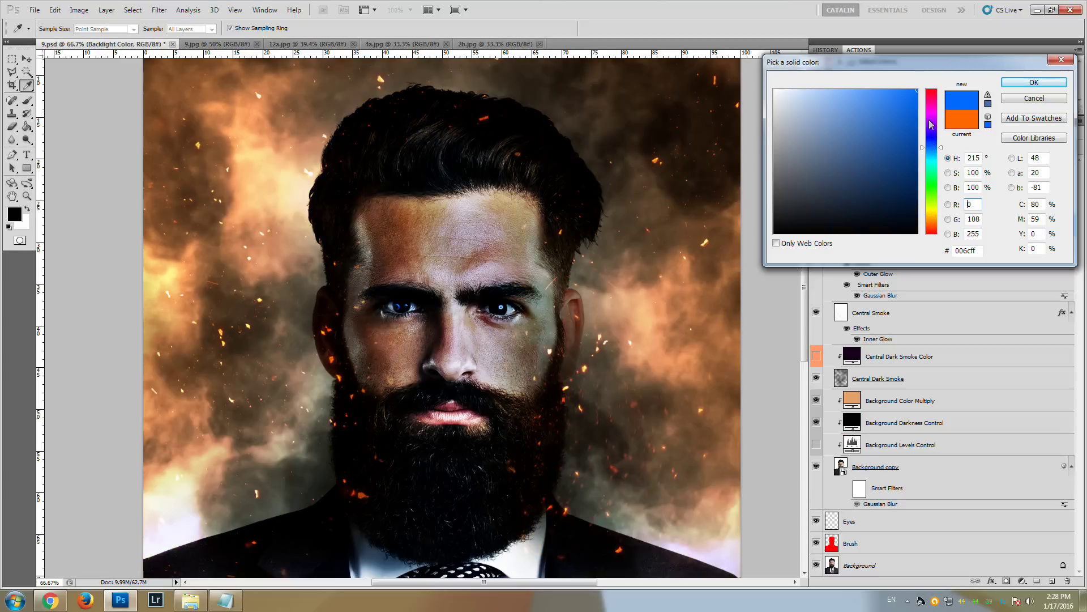
click(929, 121)
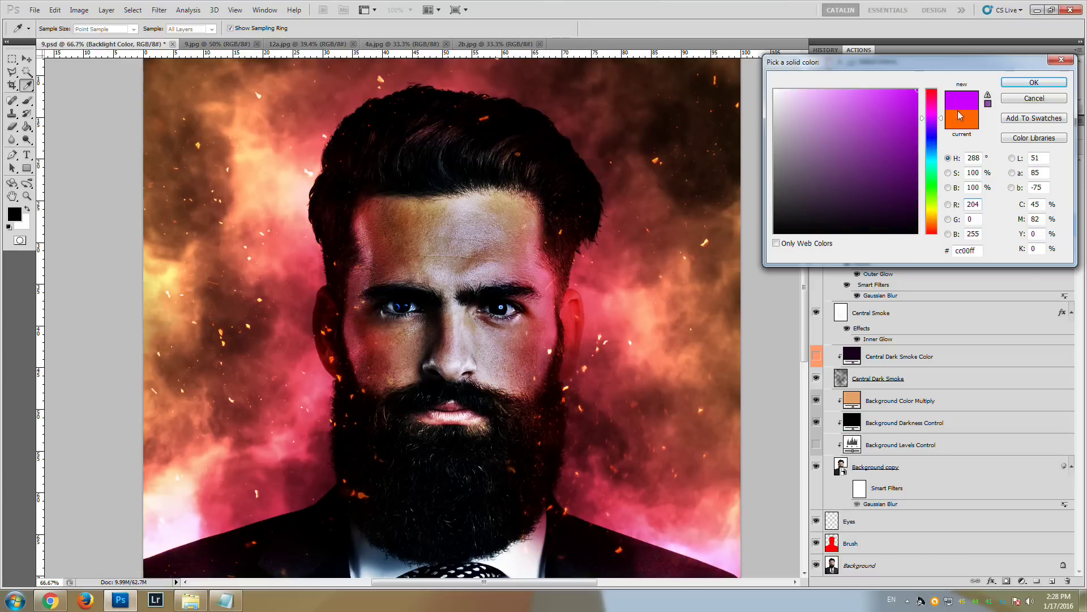
click(1034, 83)
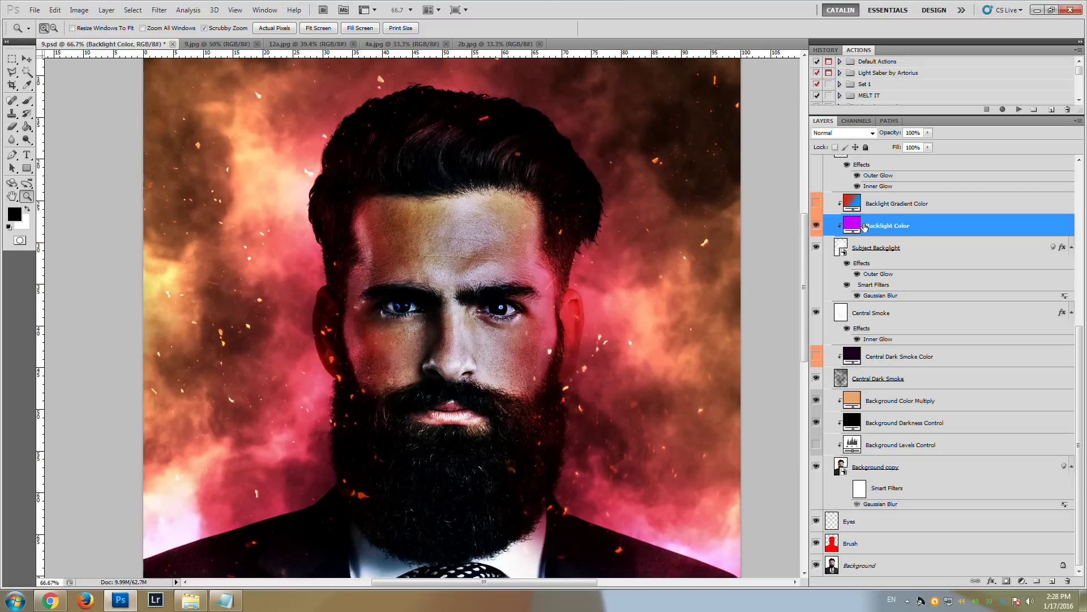
Hide the Backlight Color layer, make Backlight Gradient Color visible and set its gradient angle to 146.31°
click(817, 225)
click(890, 205)
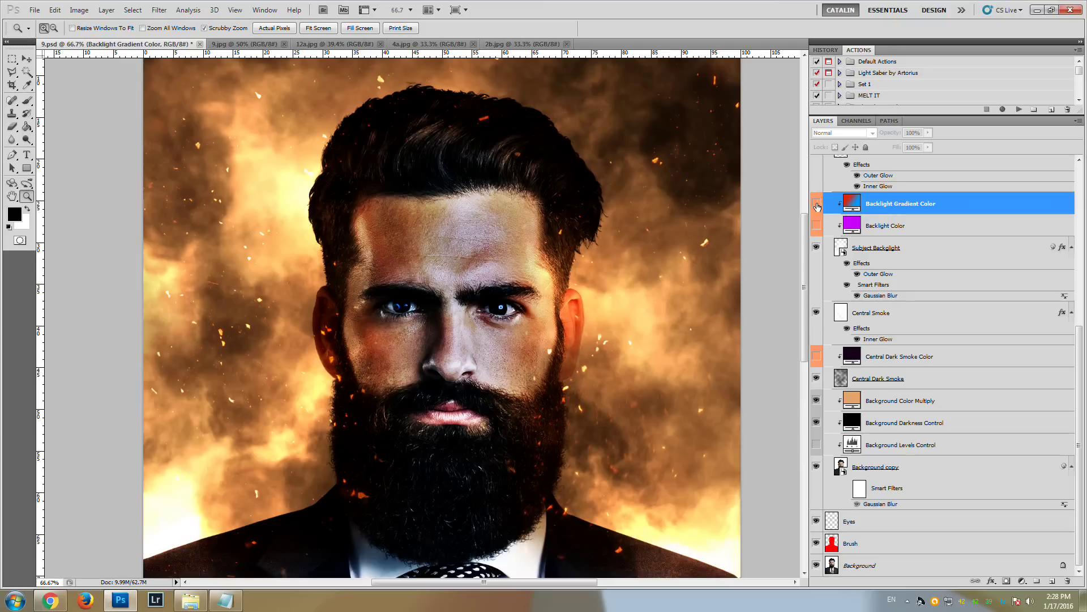
click(816, 204)
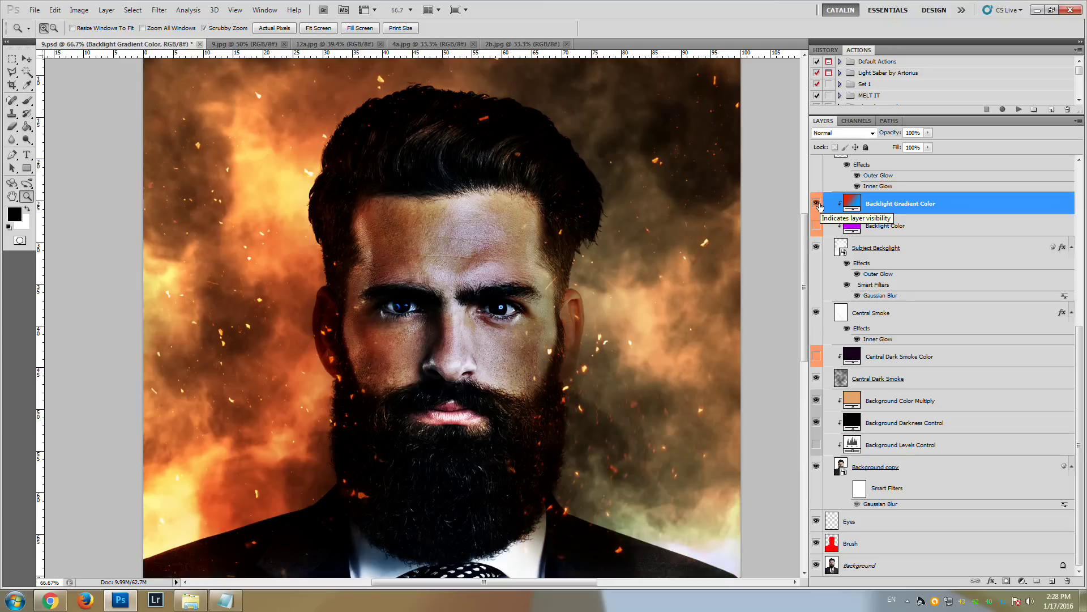
double_click(847, 205)
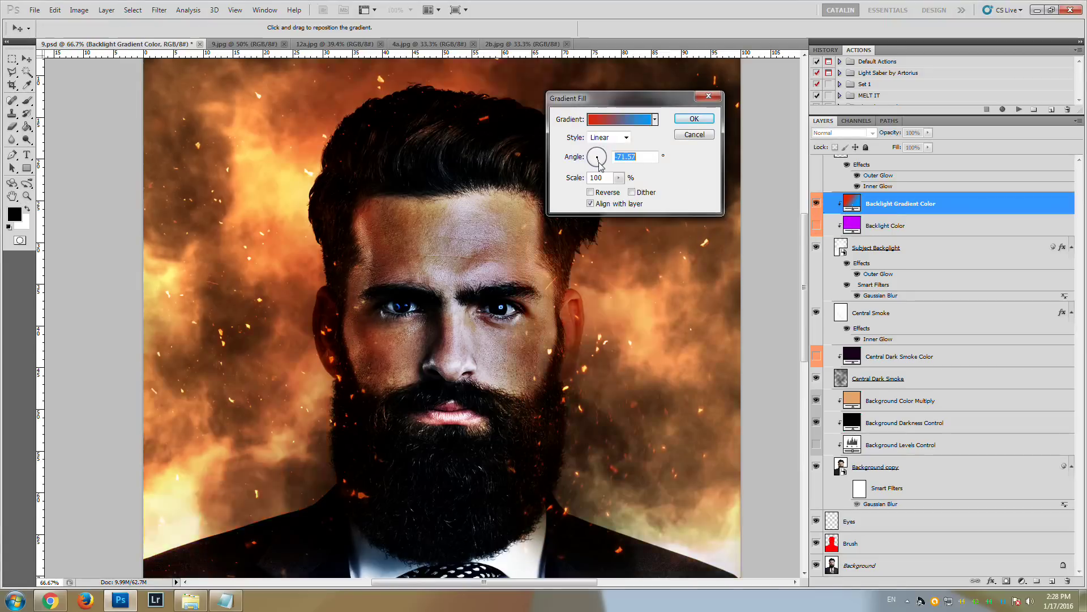
drag(599, 158, 592, 158)
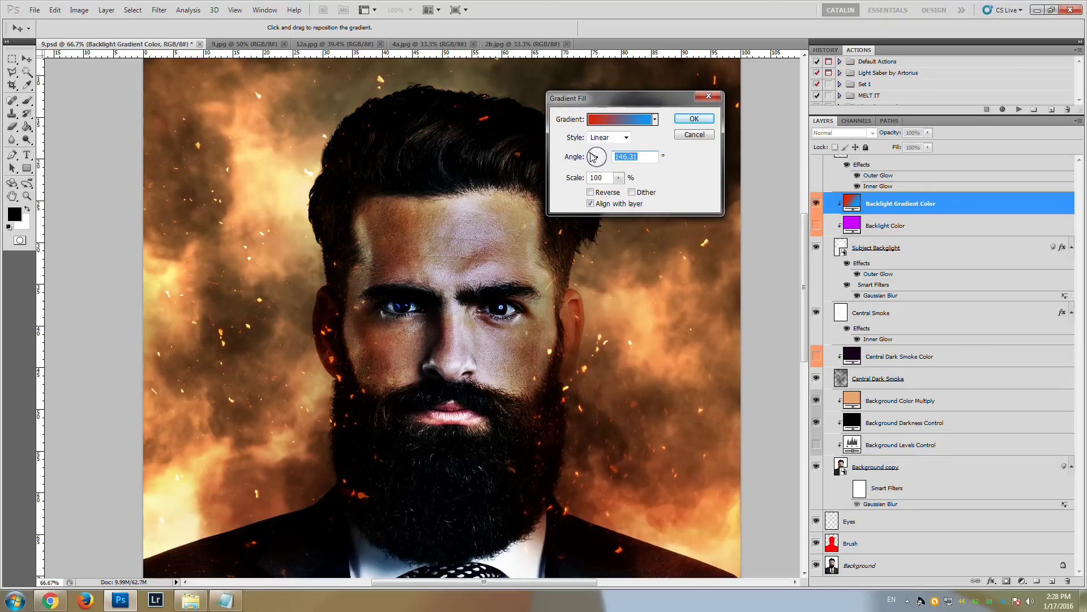
click(710, 118)
Hide Background Color Multiply, then reverse the Backlight Gradient Color gradient and set its angle to -30.96°
click(816, 403)
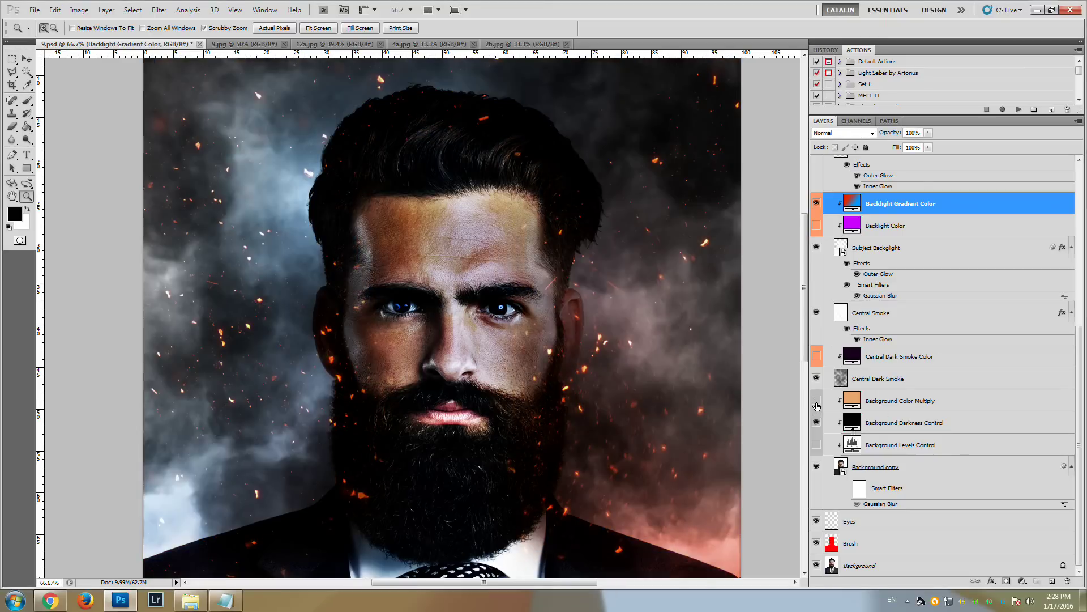
scroll(651, 357, down, 2)
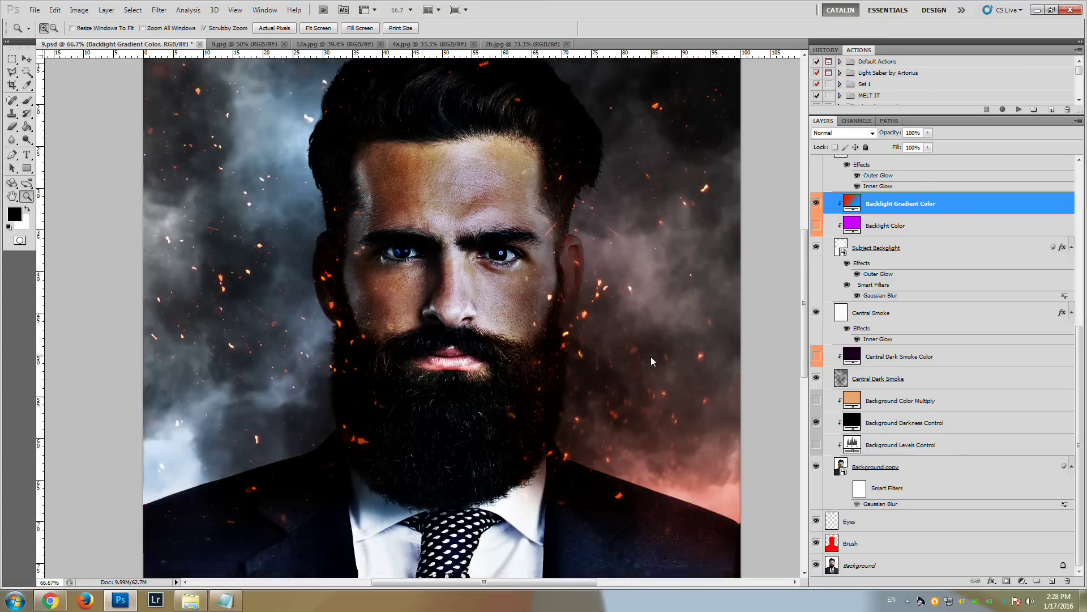
double_click(853, 203)
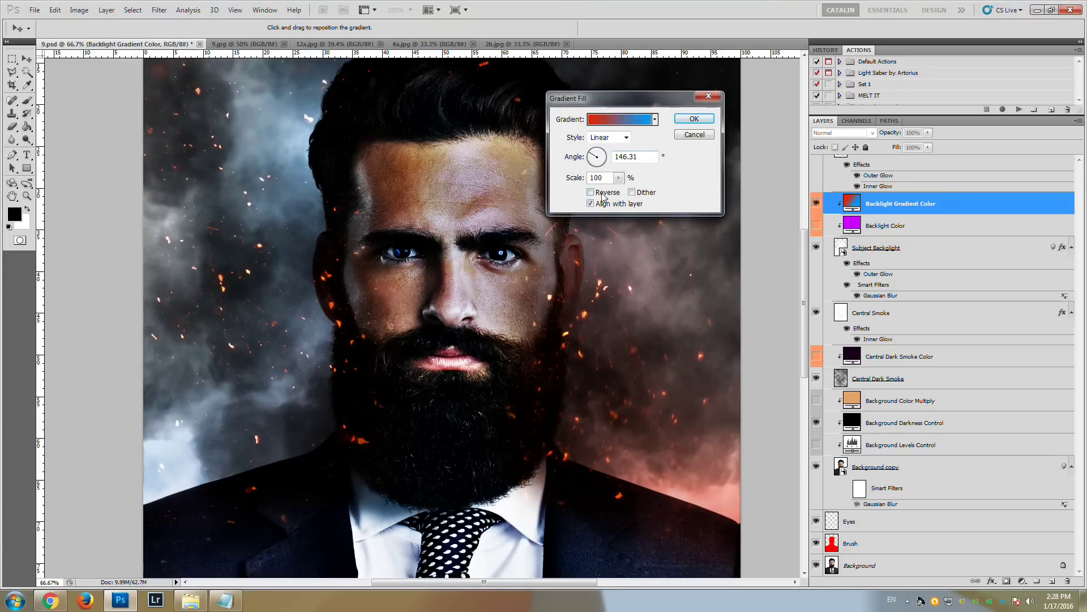
click(600, 196)
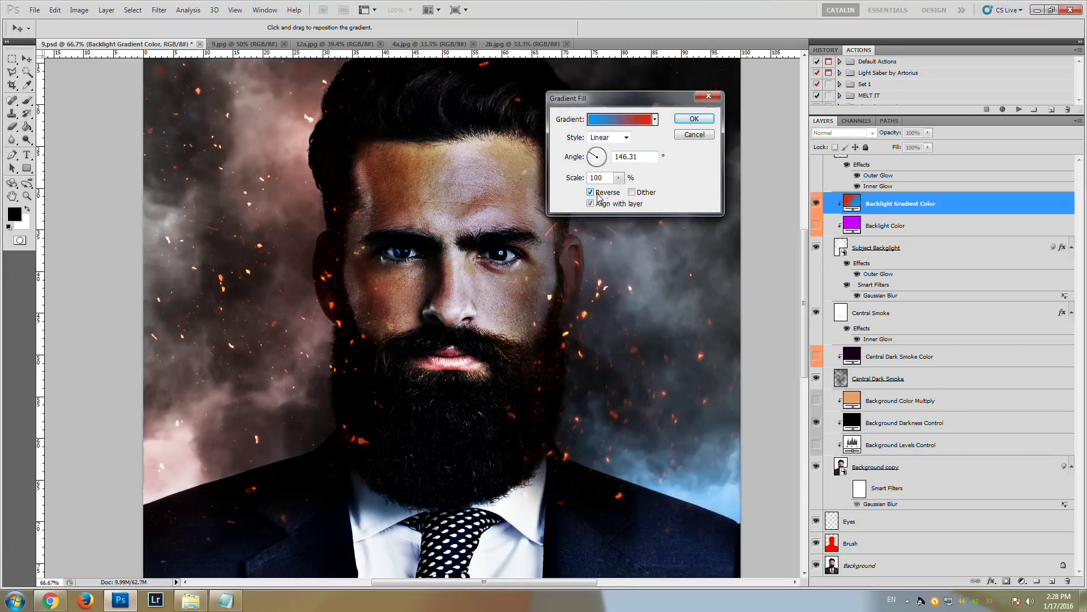
click(602, 159)
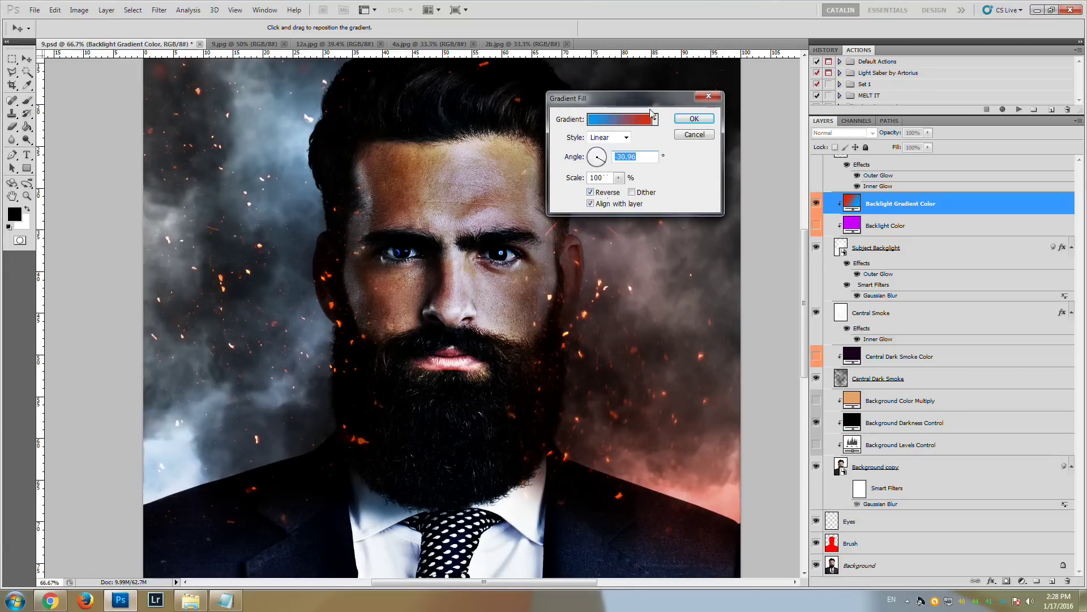
click(692, 118)
Compare the Subject layer with and without its Shadows/Highlights smart filter, leaving the filter on
scroll(813, 253, up, 3)
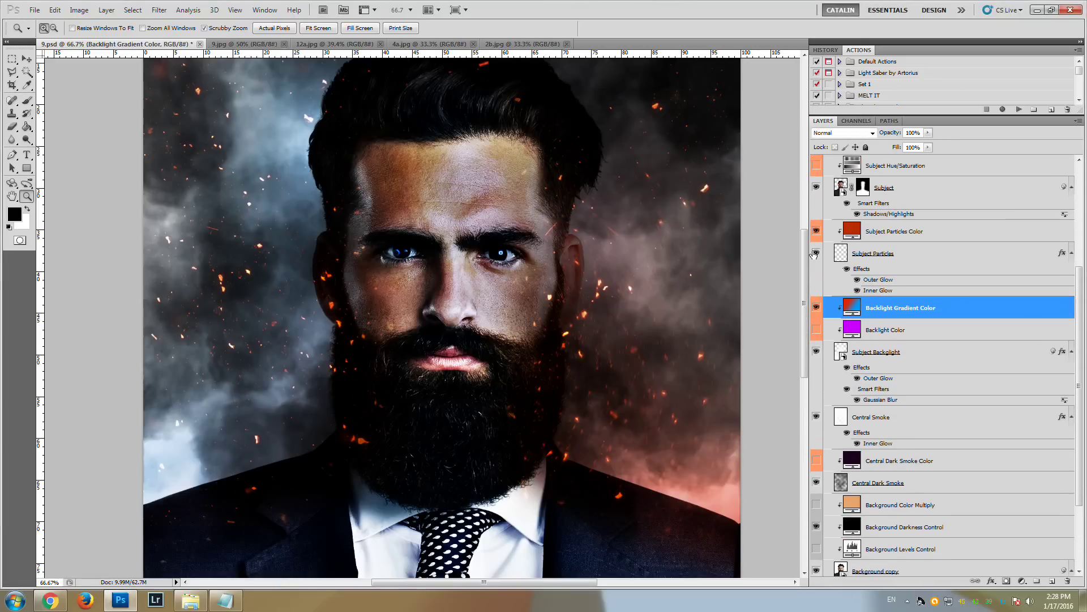
scroll(816, 257, up, 3)
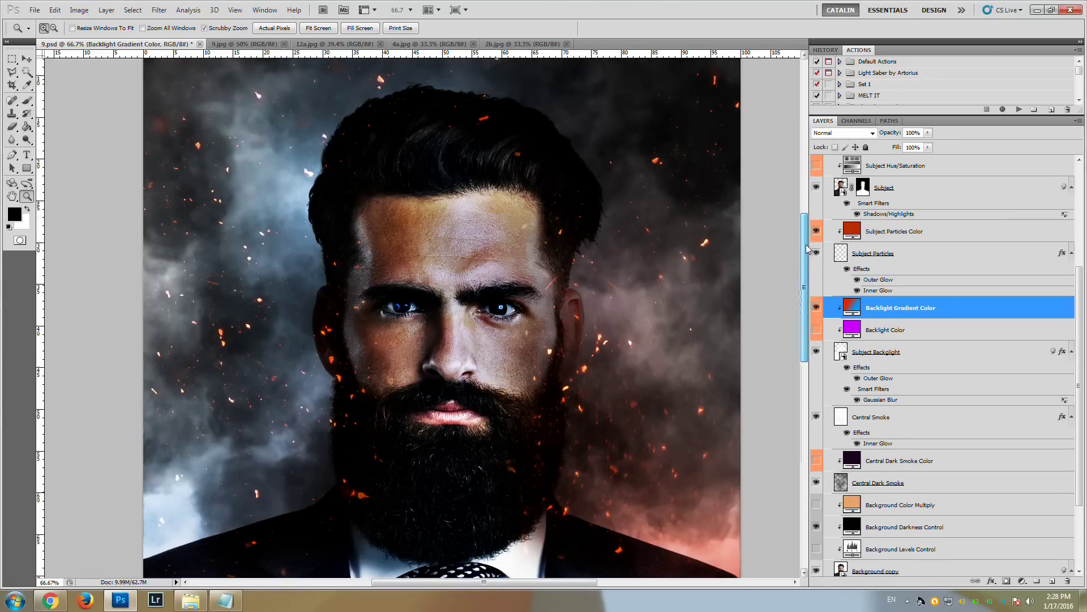
scroll(841, 258, up, 4)
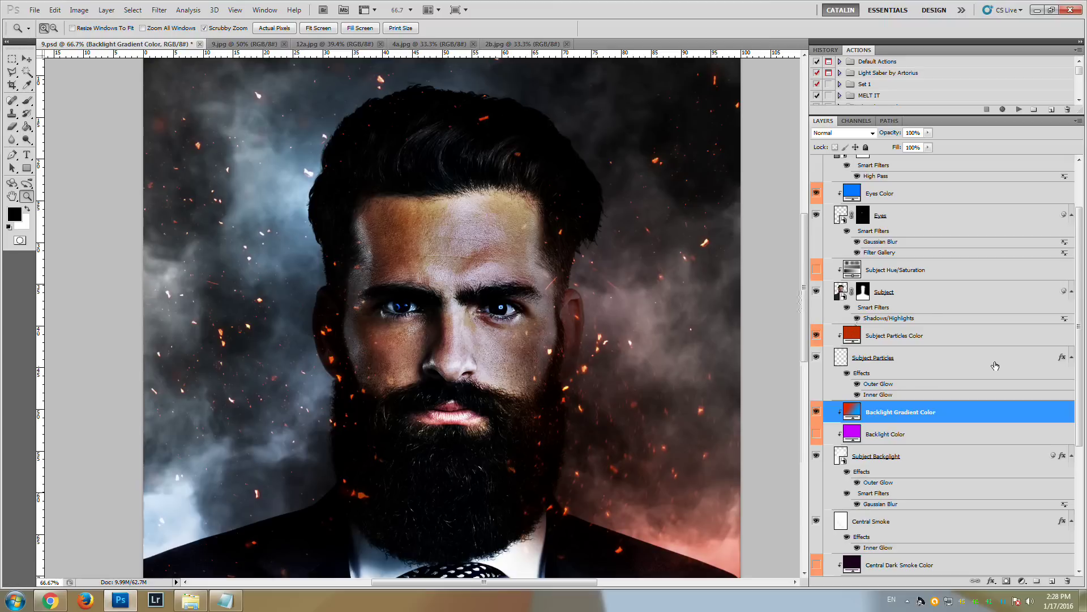
scroll(975, 356, up, 1)
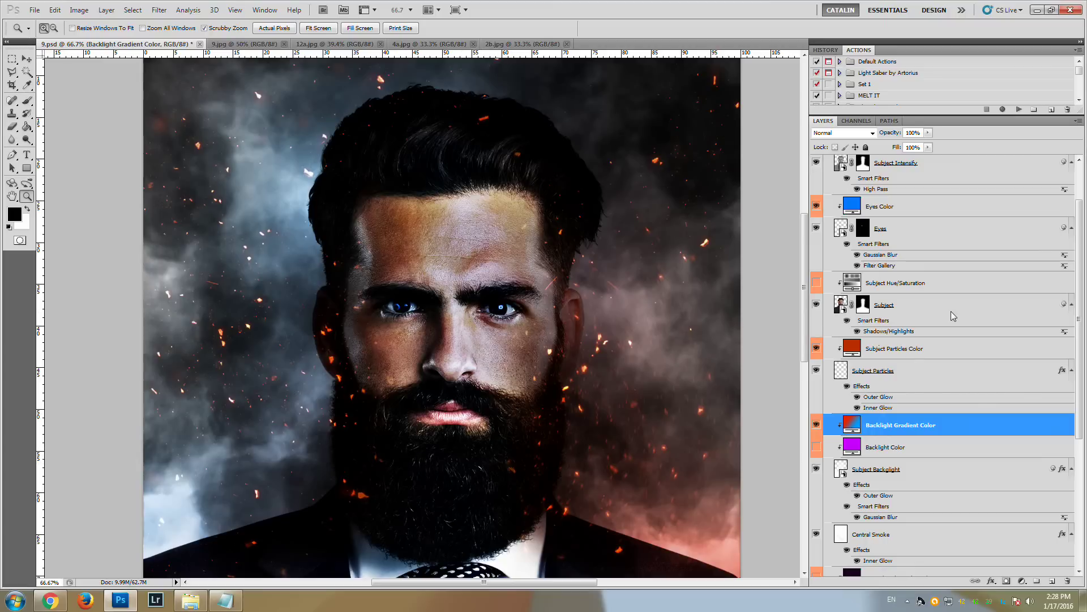
click(897, 336)
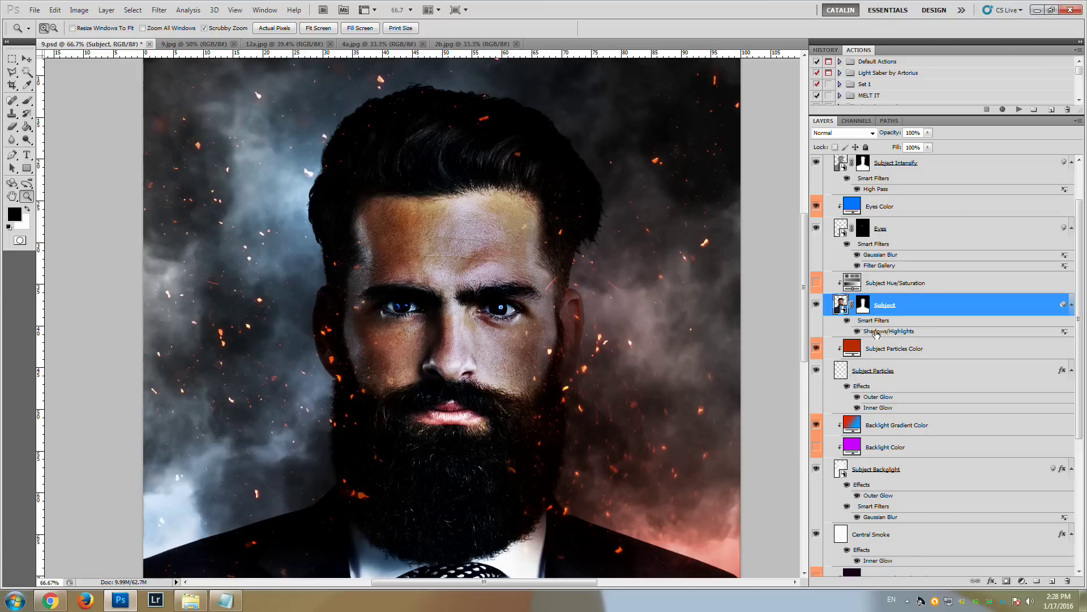
click(858, 332)
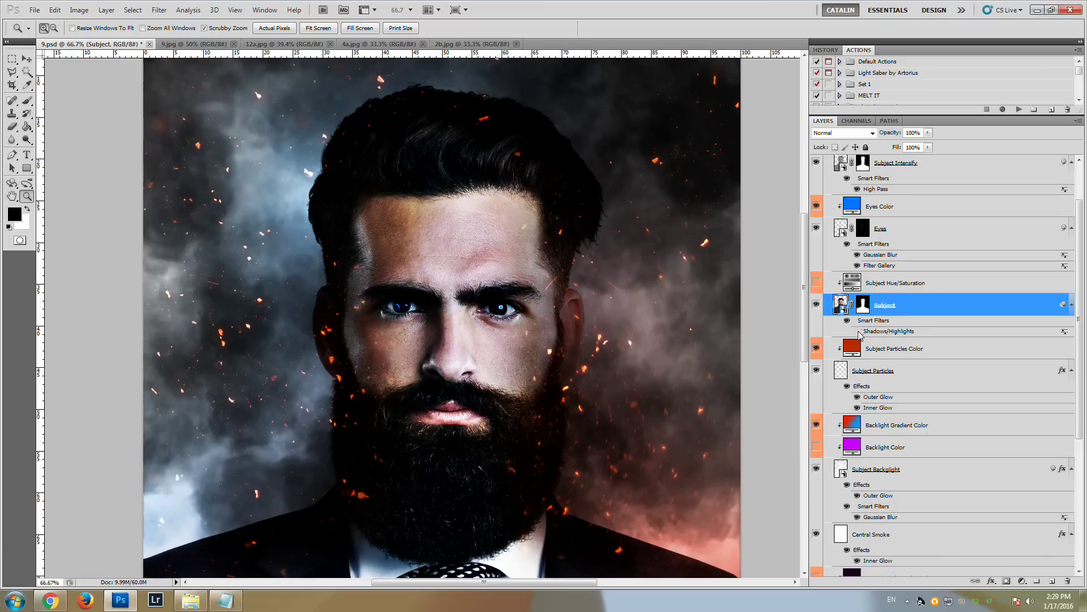
click(857, 332)
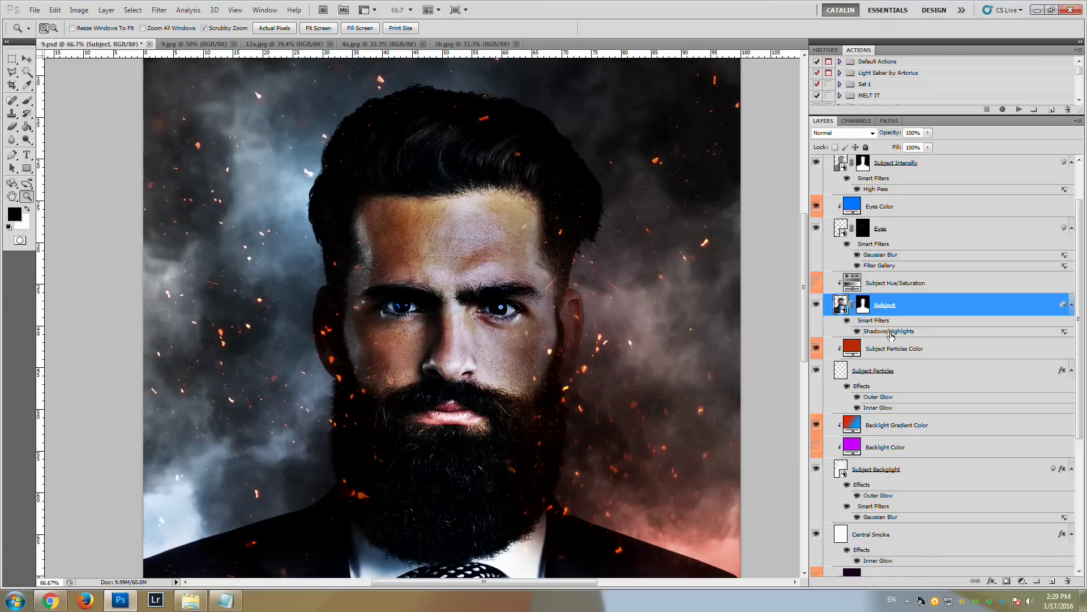
Edit the Subject layer's Shadows/Highlights filter: shadows amount 61%, highlights amount 5%, and slightly lower midtone contrast
double_click(891, 335)
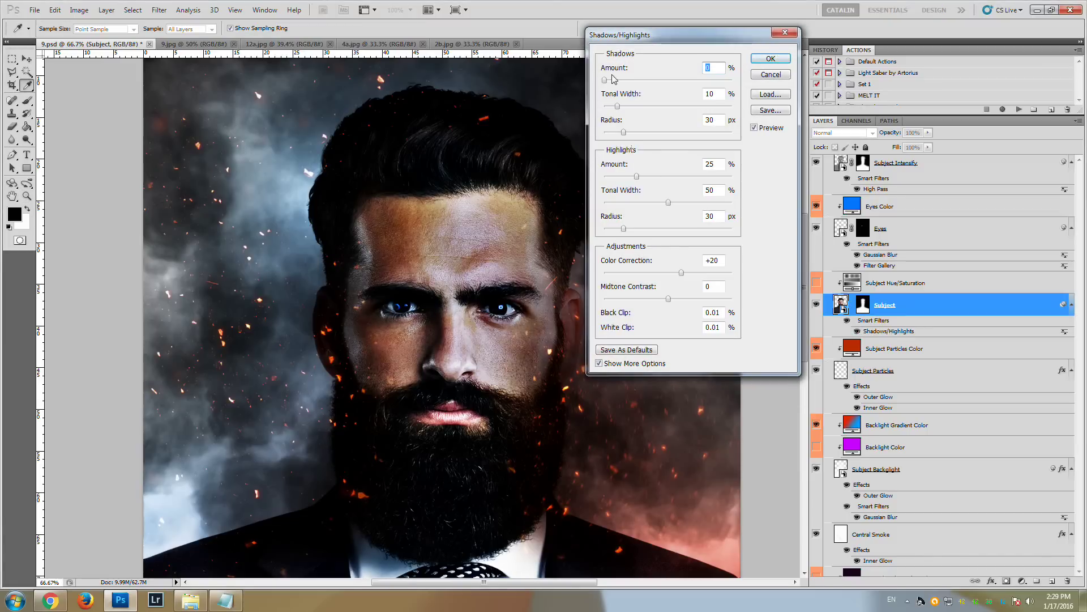
drag(610, 82, 684, 87)
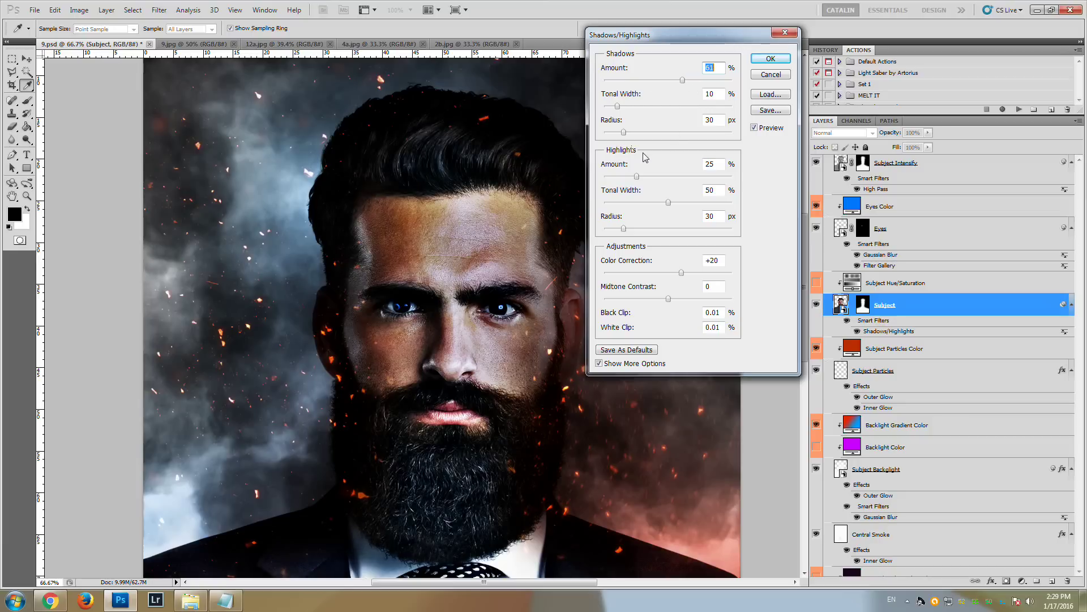
mouse_move(629, 180)
mouse_down()
mouse_move(601, 179)
mouse_move(613, 180)
mouse_up()
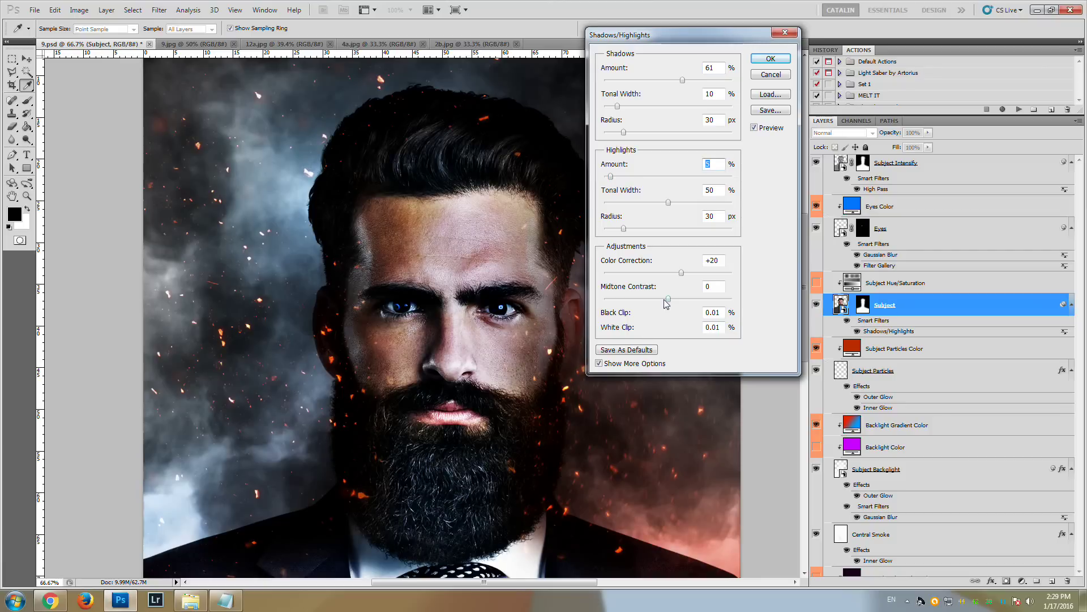
mouse_move(668, 300)
mouse_down()
mouse_move(650, 303)
mouse_move(661, 301)
mouse_up()
click(770, 58)
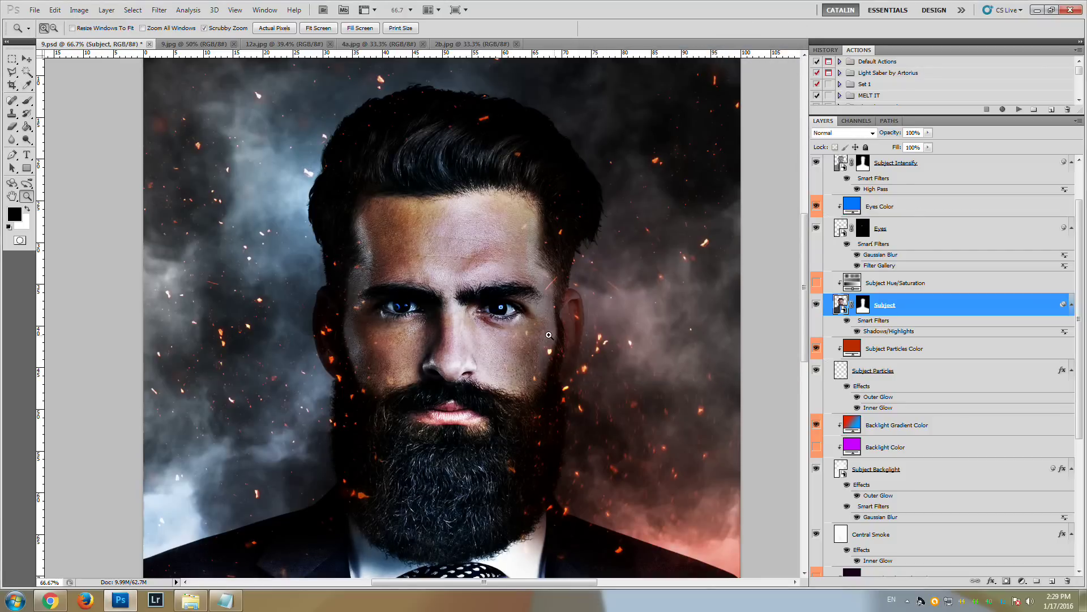
Show the Subject Hue/Saturation layer, lower its saturation further to preview a desaturated subject, and hide the layer again
click(439, 317)
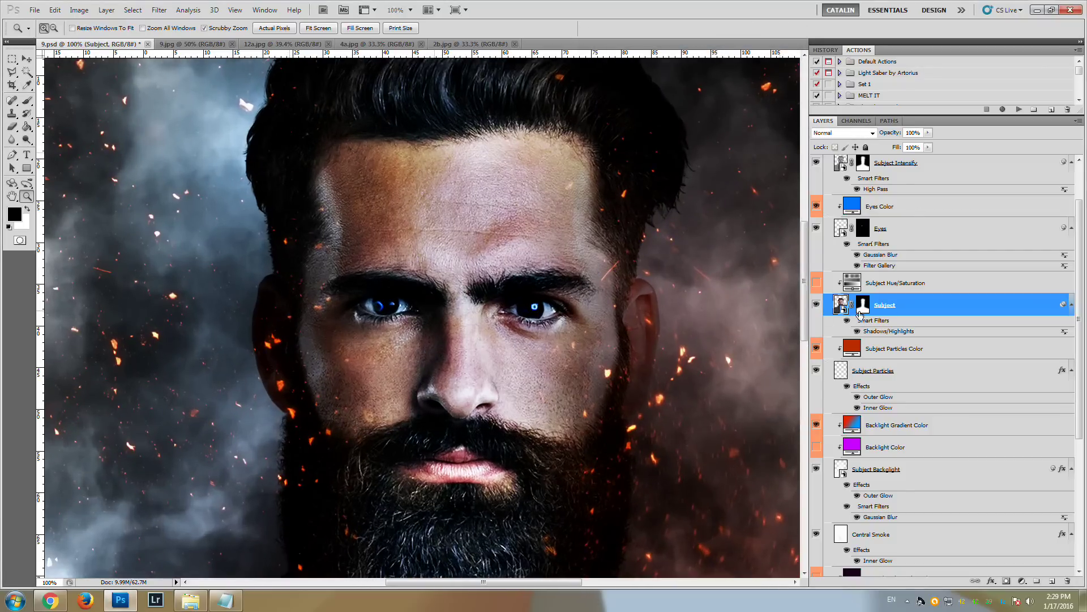
click(817, 283)
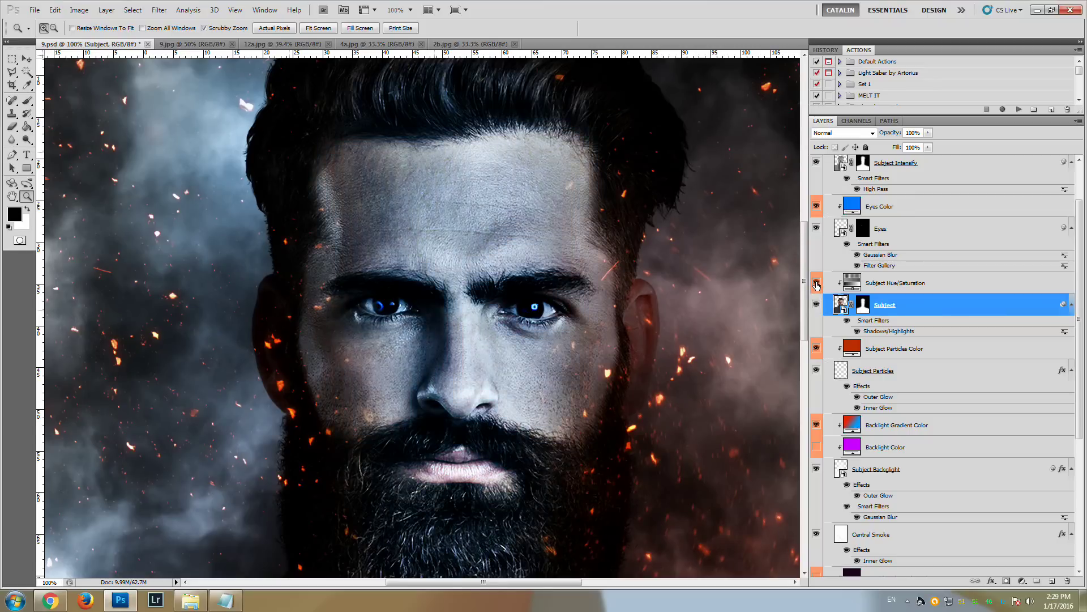
alt+click(424, 333)
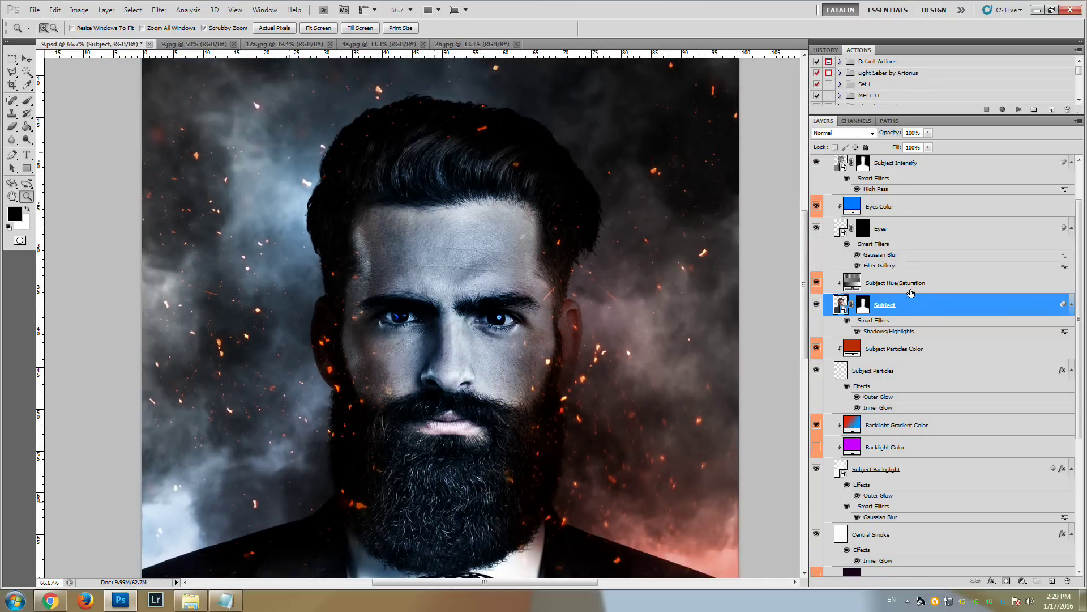
click(910, 286)
double_click(851, 282)
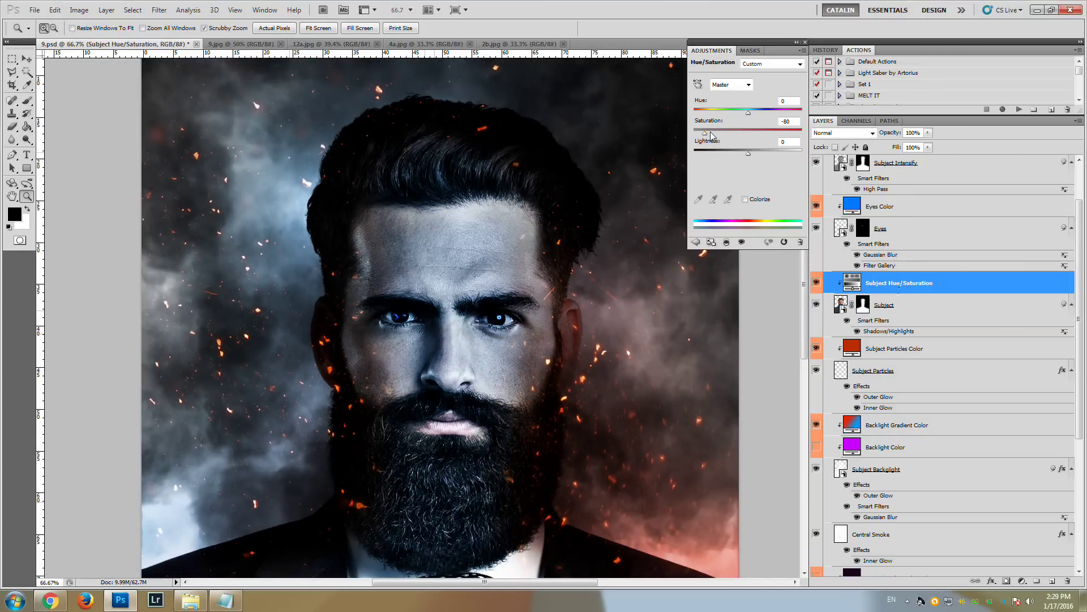
drag(703, 134, 693, 134)
click(806, 42)
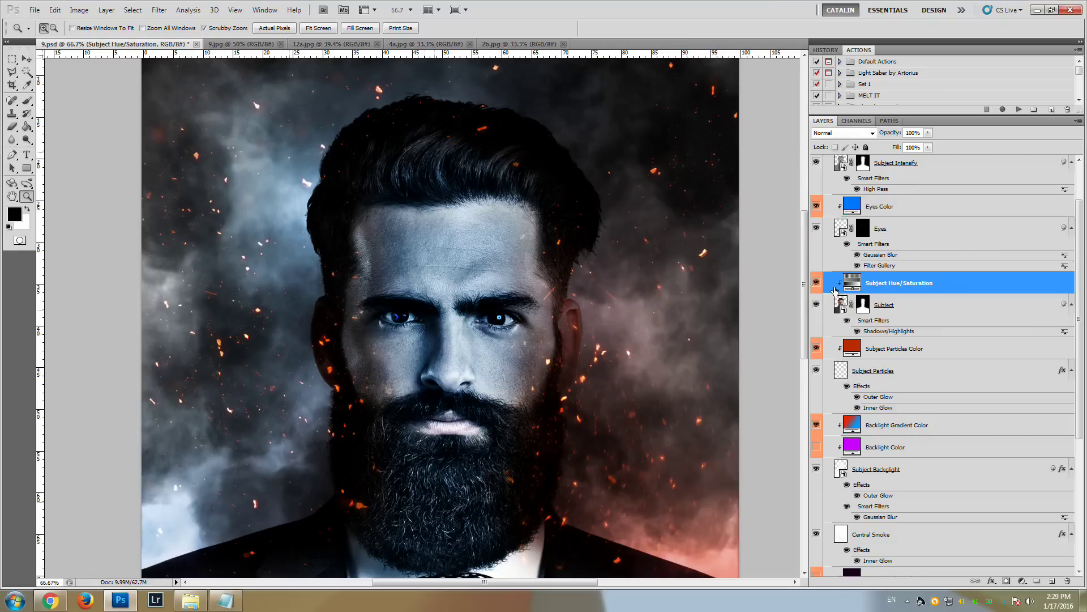
click(816, 282)
Set the Eyes Color layer's fill colour to orange
click(919, 232)
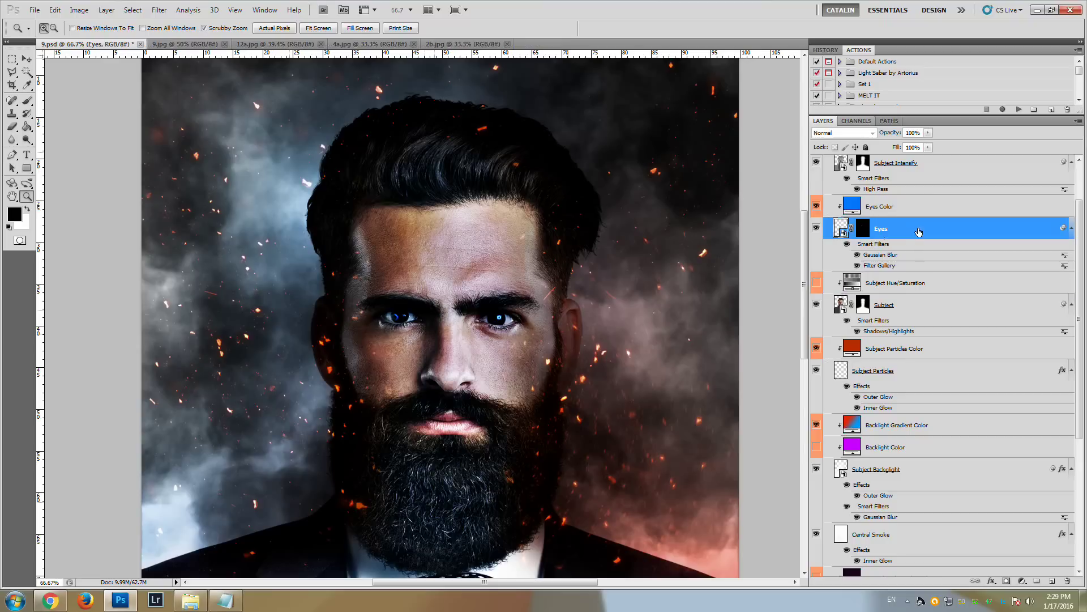
click(869, 208)
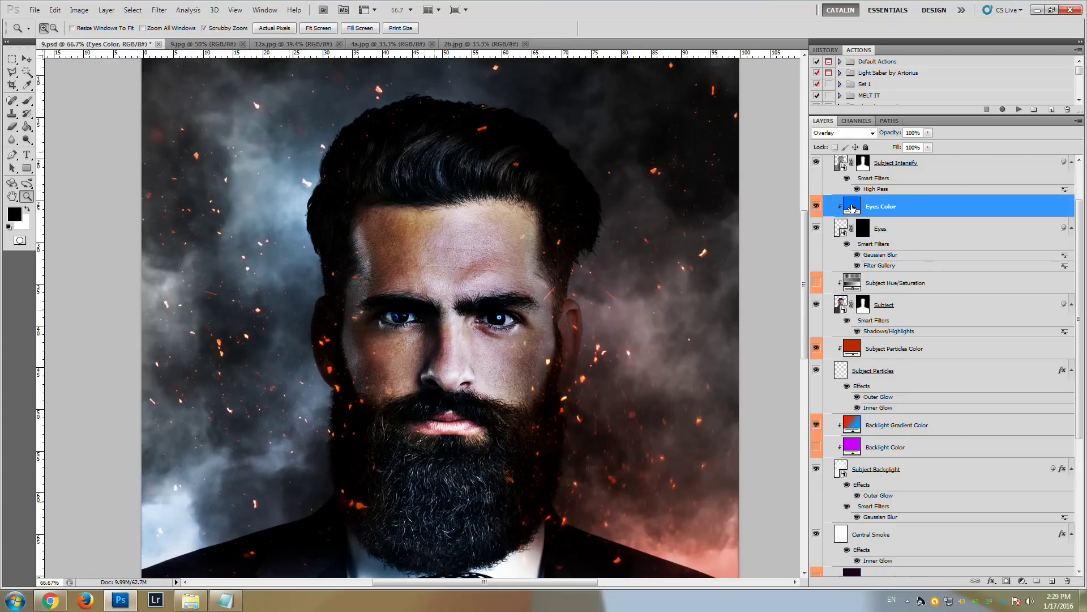
click(436, 321)
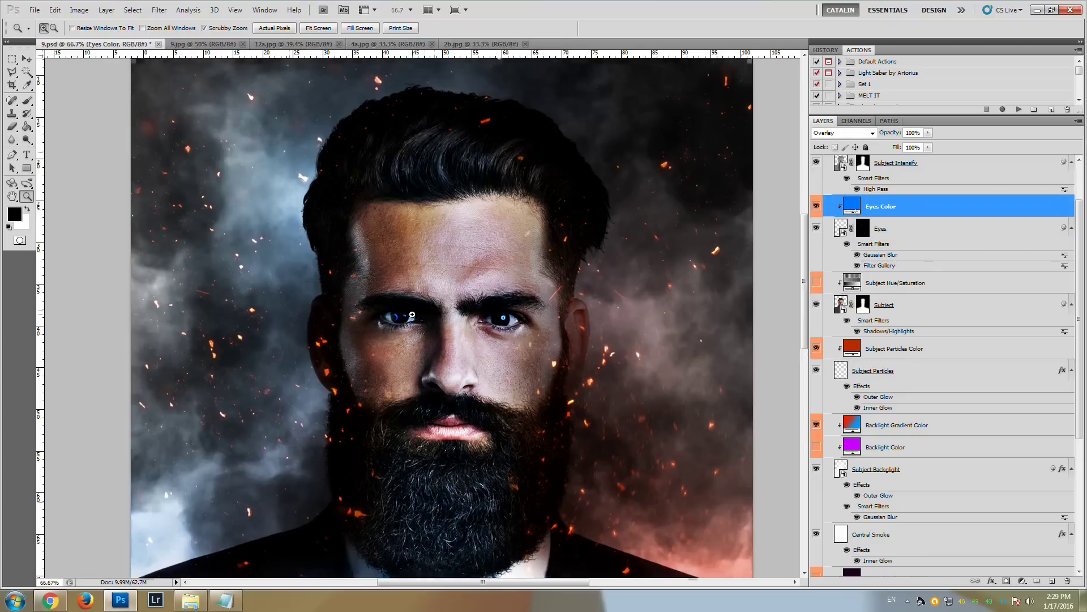
double_click(850, 207)
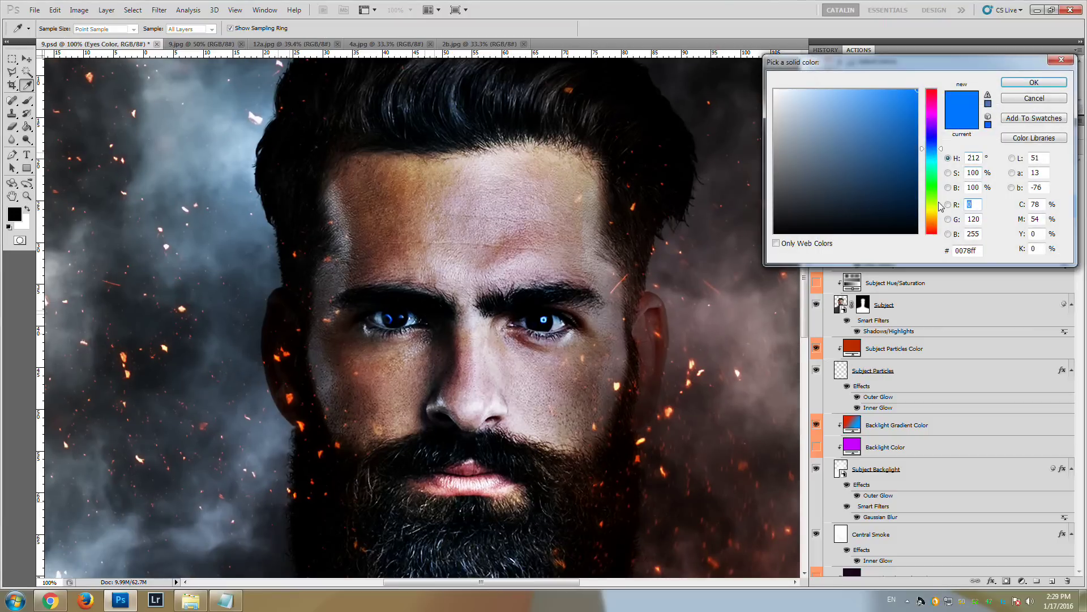
click(935, 218)
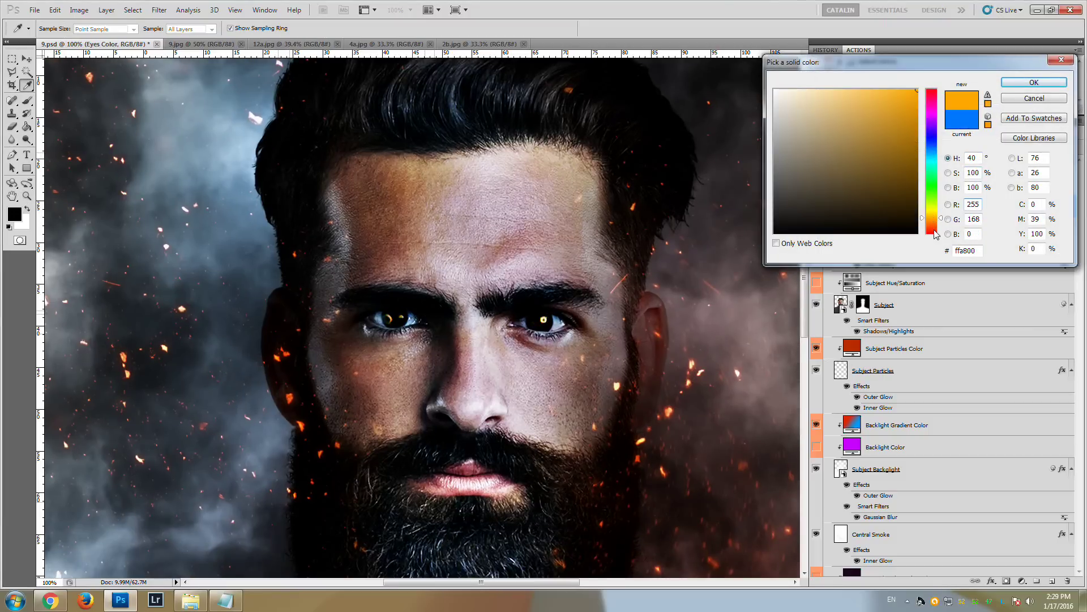
drag(935, 234, 935, 221)
click(1035, 83)
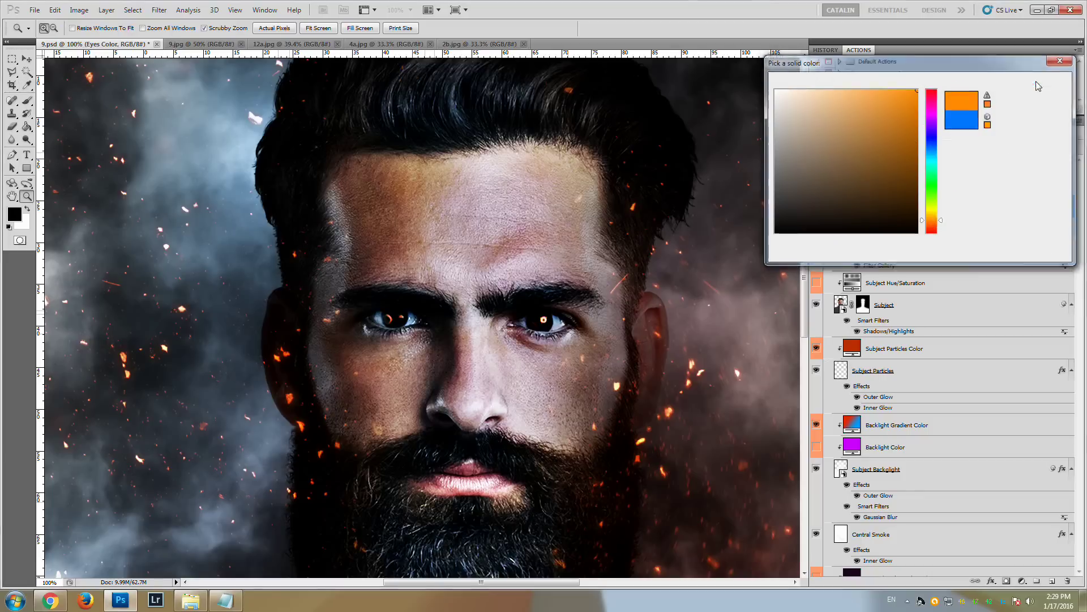
Increase the Glowing Edges edge width to 3 in the Eyes layer's Filter Gallery smart filter
click(897, 229)
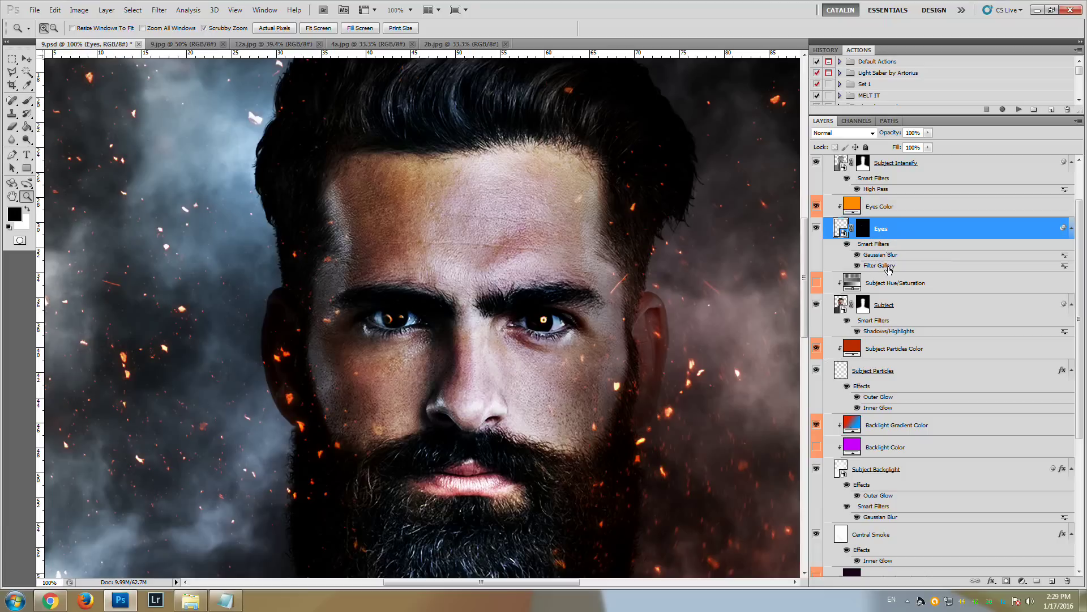
double_click(886, 266)
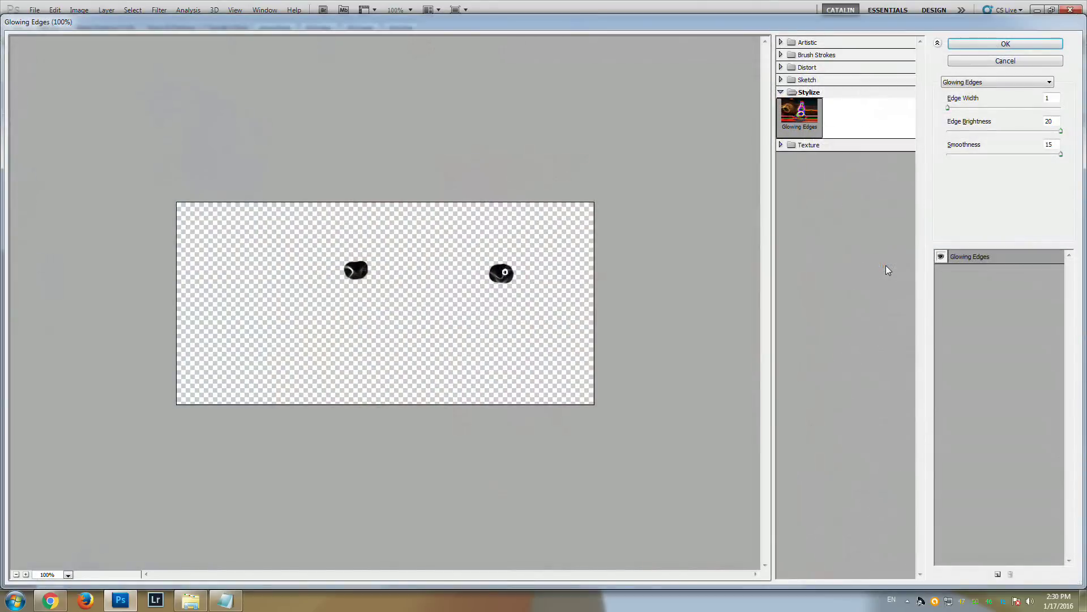
mouse_move(959, 107)
mouse_down()
mouse_move(972, 108)
mouse_move(950, 109)
mouse_move(966, 108)
mouse_up()
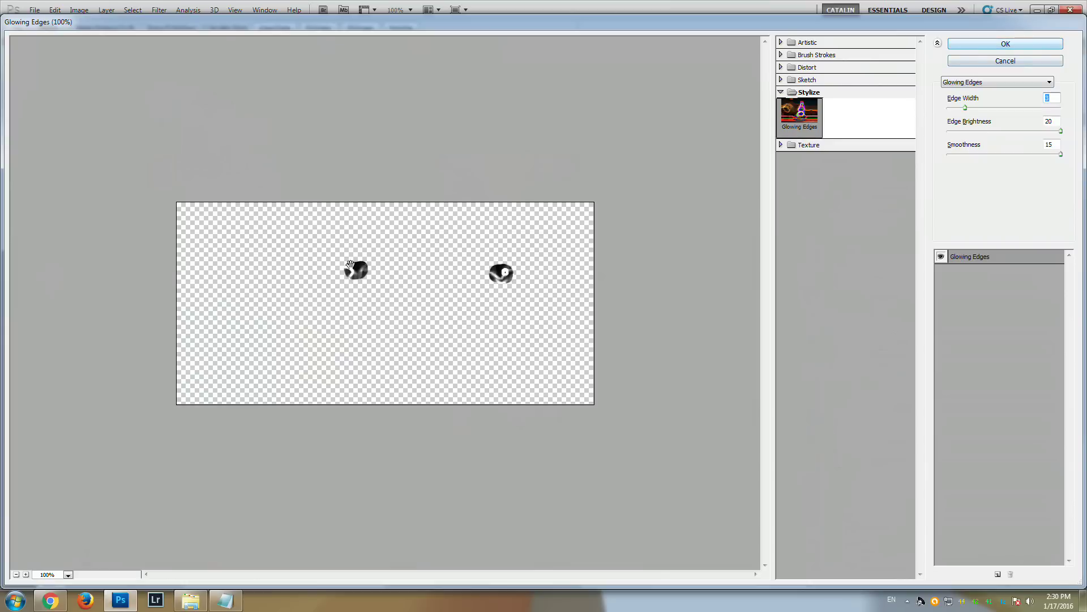
click(988, 45)
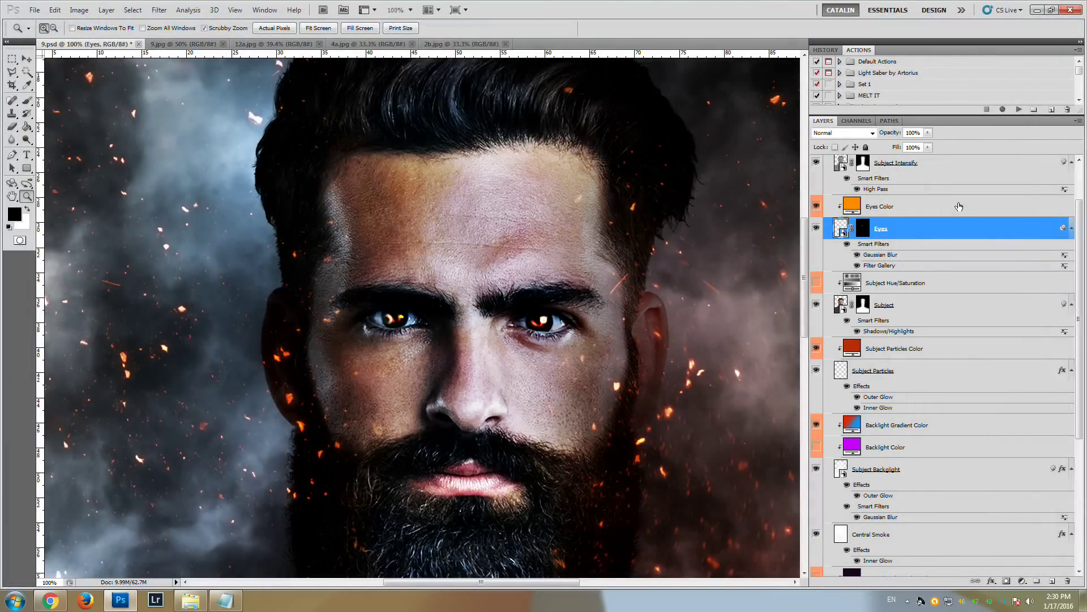
Try green and set the Eyes Color layer's fill colour to bright blue
double_click(852, 206)
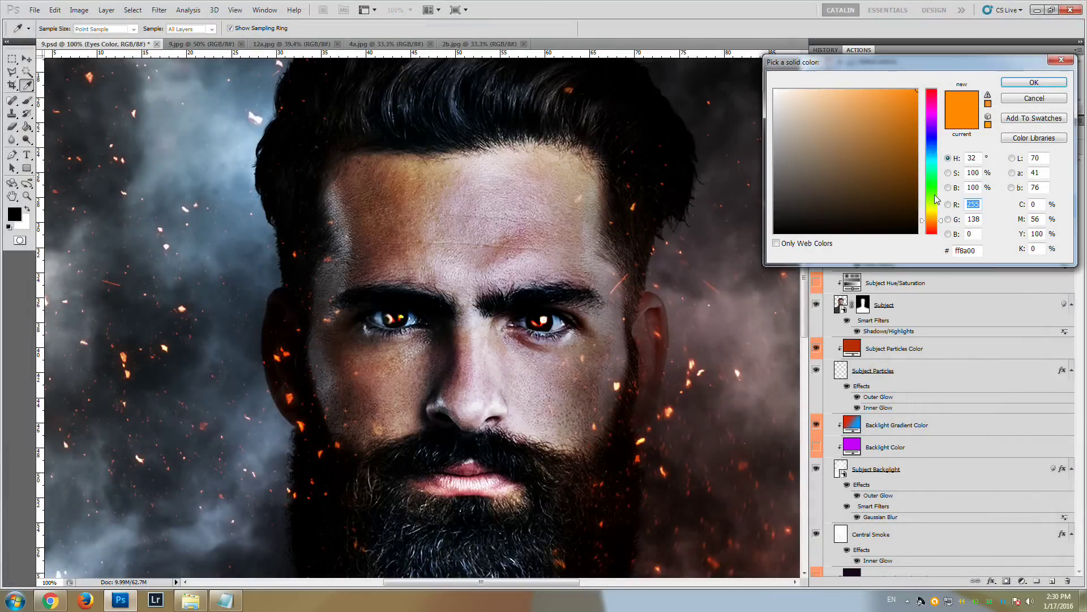
click(930, 191)
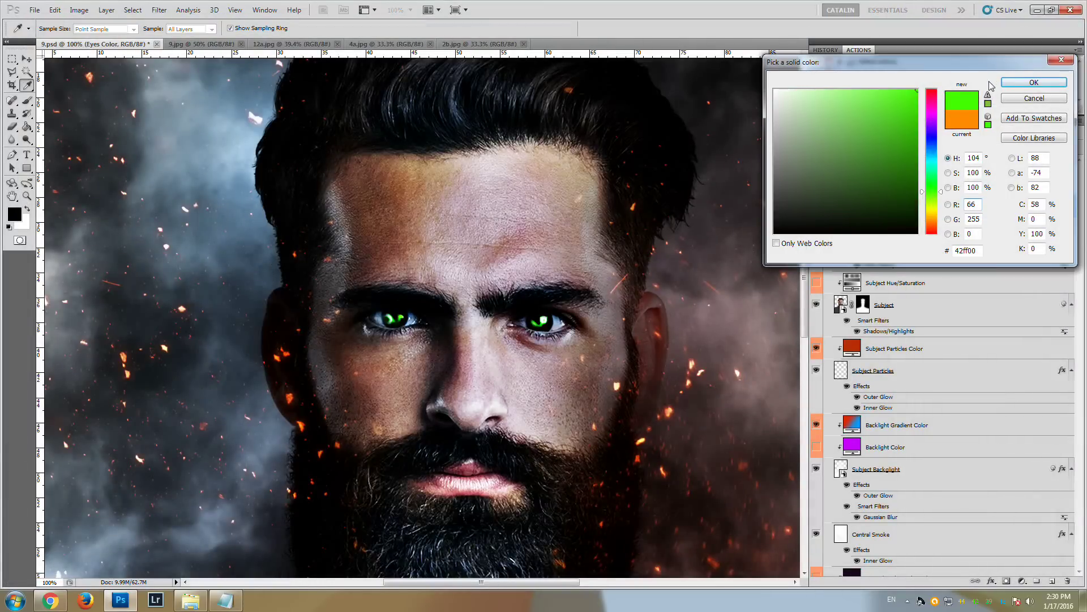
click(930, 146)
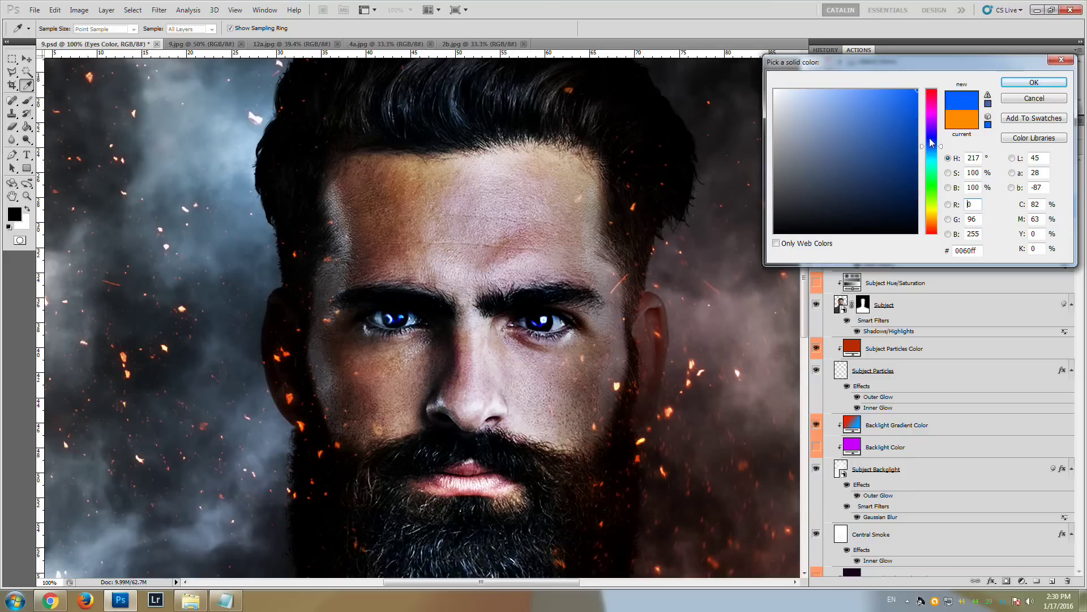
drag(930, 139, 928, 149)
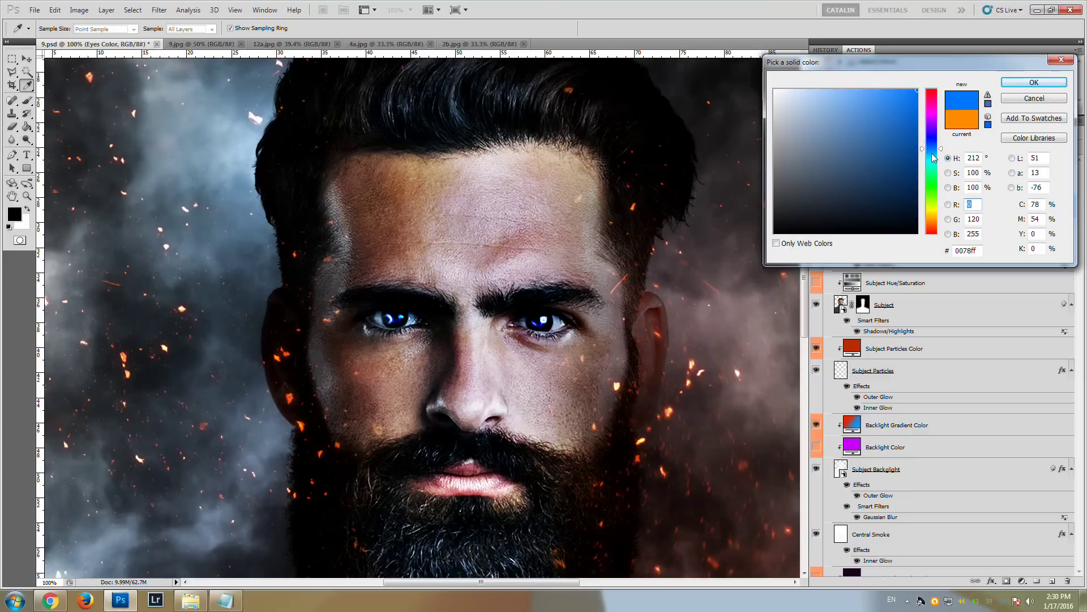
click(1042, 83)
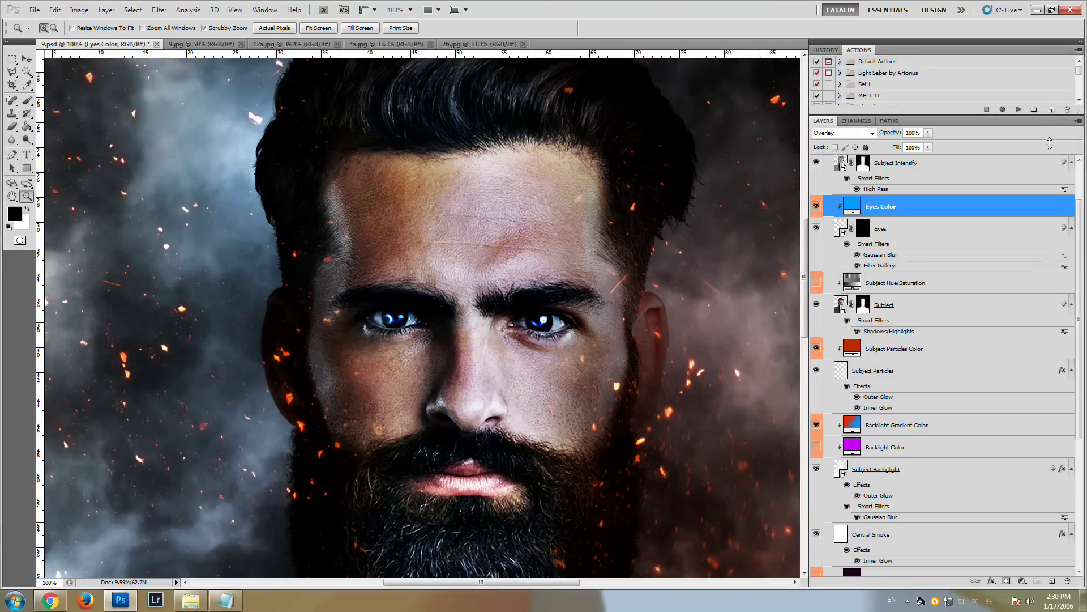
Review the blend mode options for the Eyes layer and compare the portrait with the layer hidden and shown
click(923, 233)
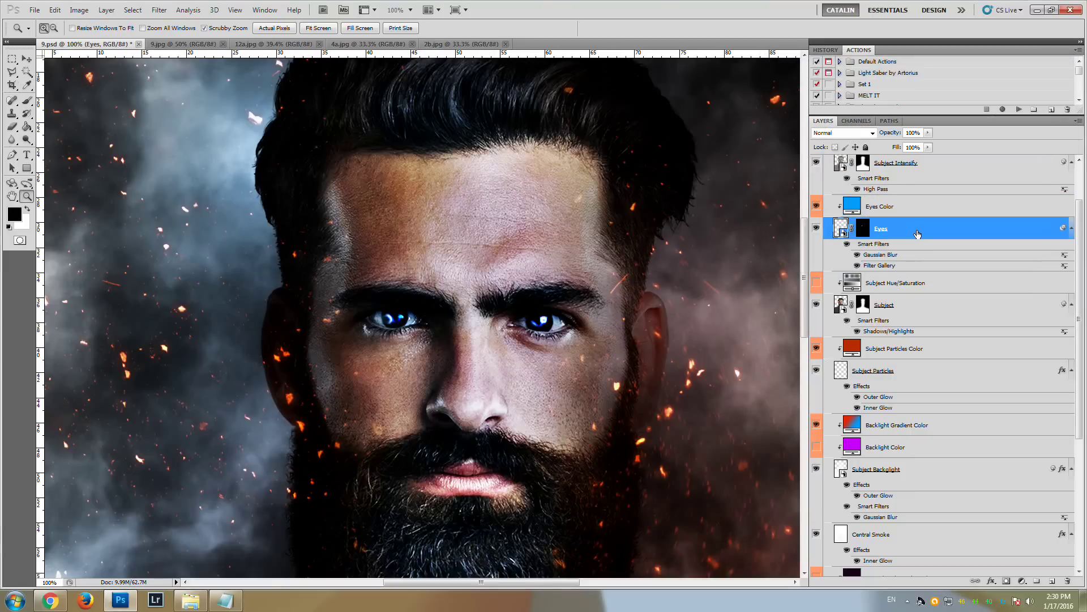
click(847, 134)
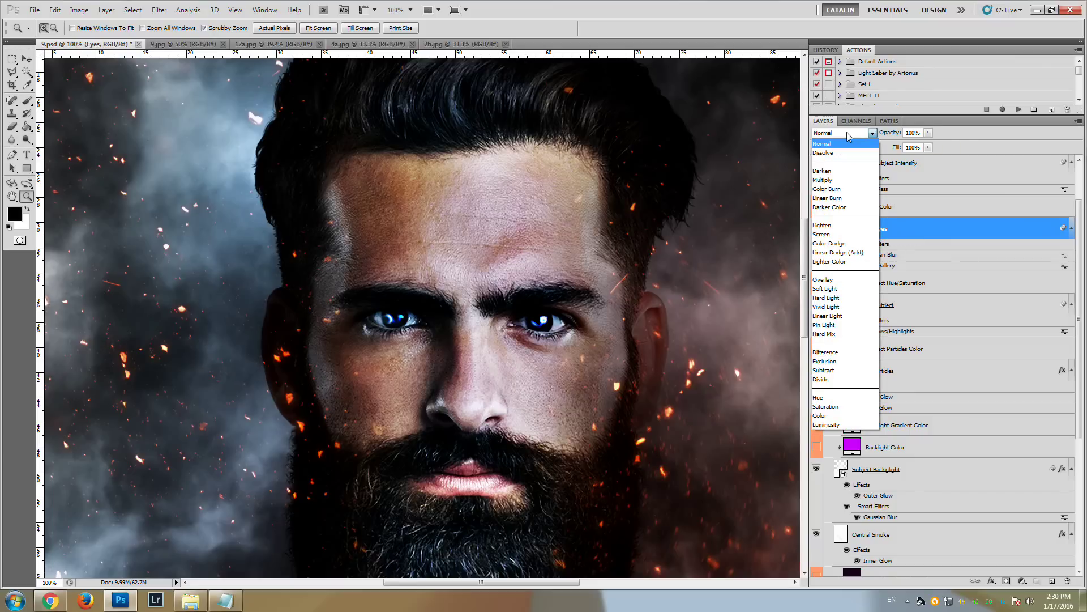
click(835, 235)
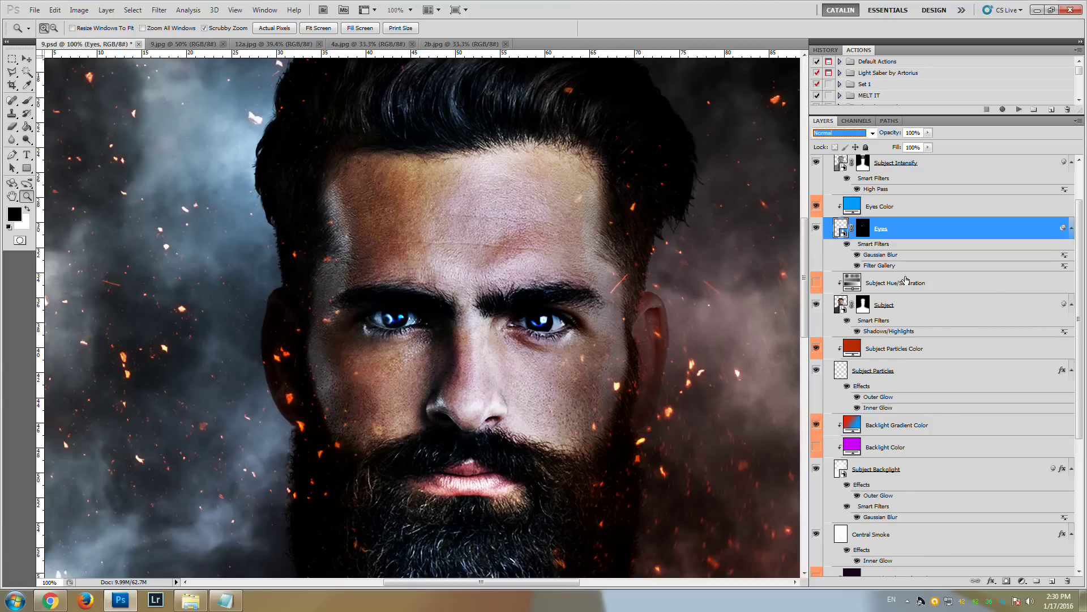
scroll(809, 246, up, 1)
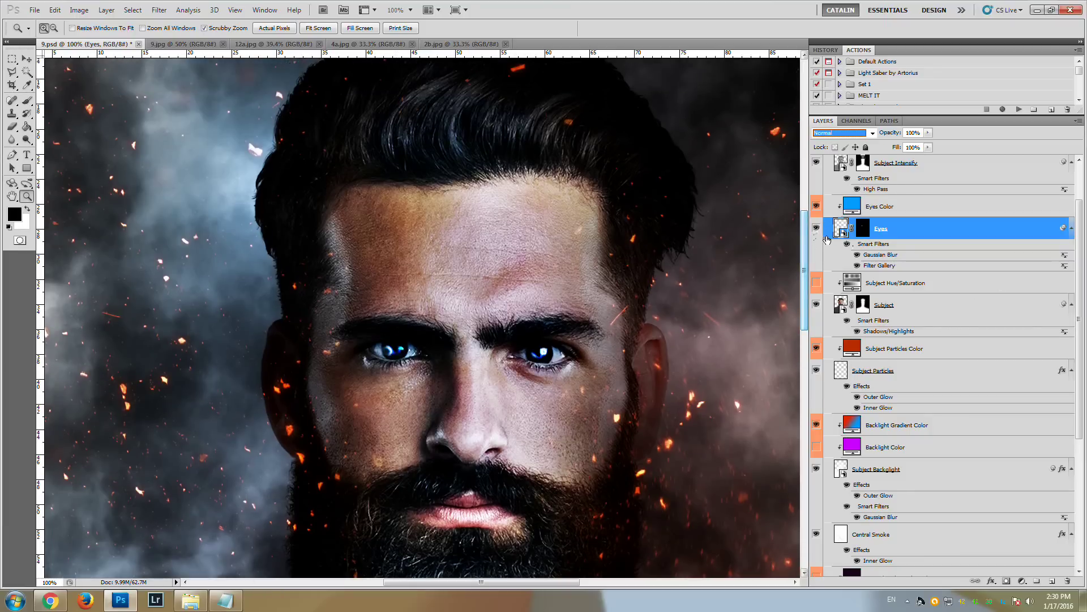
scroll(852, 277, up, 2)
click(816, 266)
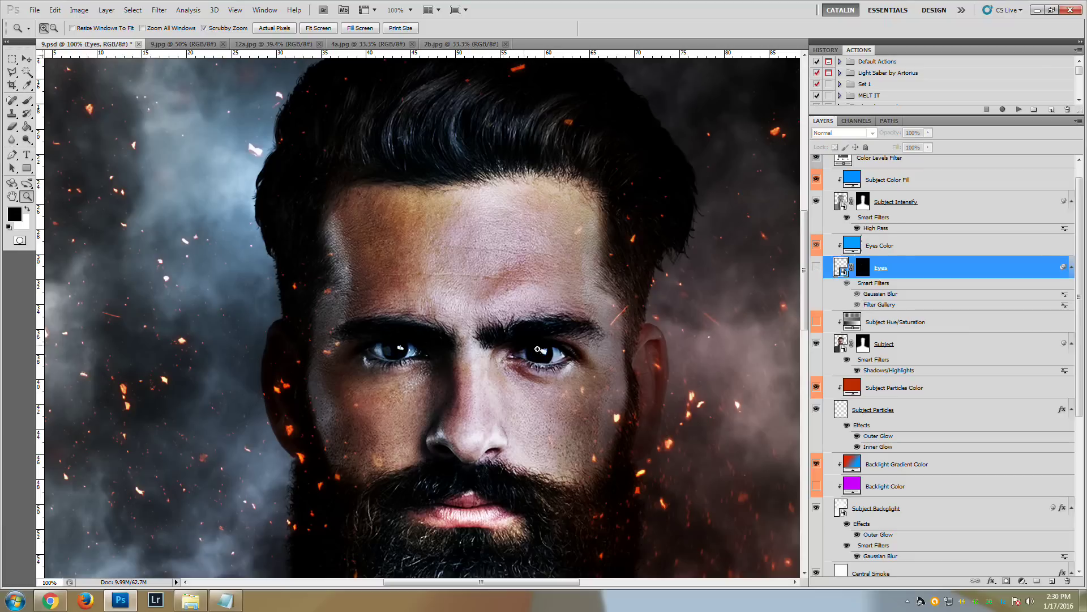
click(816, 267)
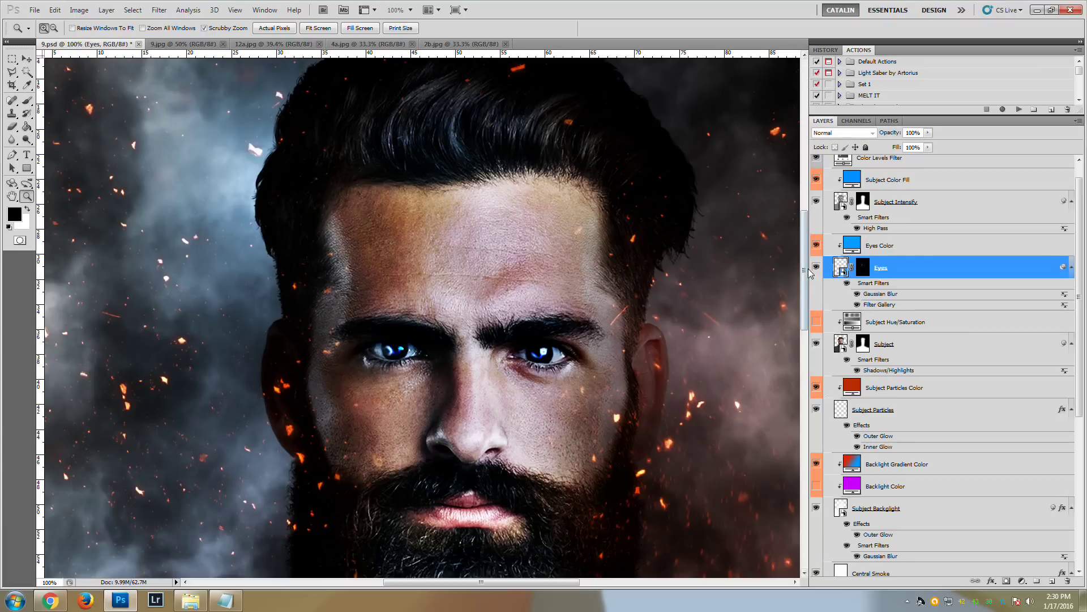
Set the High Pass smart filter radius on the Subject Intensify layer to 42 pixels, after previewing 250 pixels
click(937, 210)
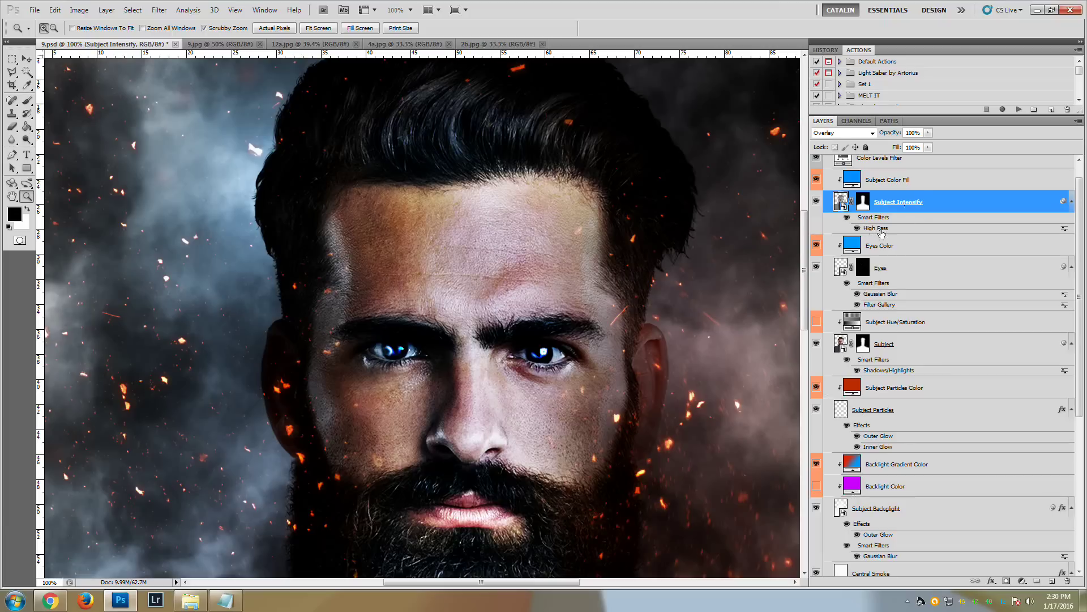
alt+click(464, 373)
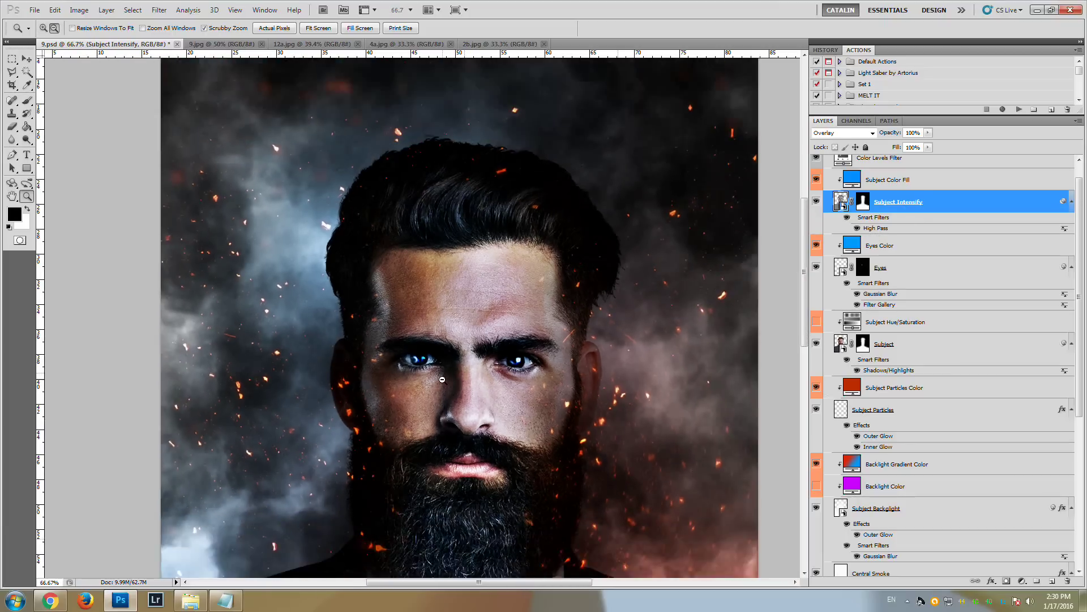
alt+click(462, 372)
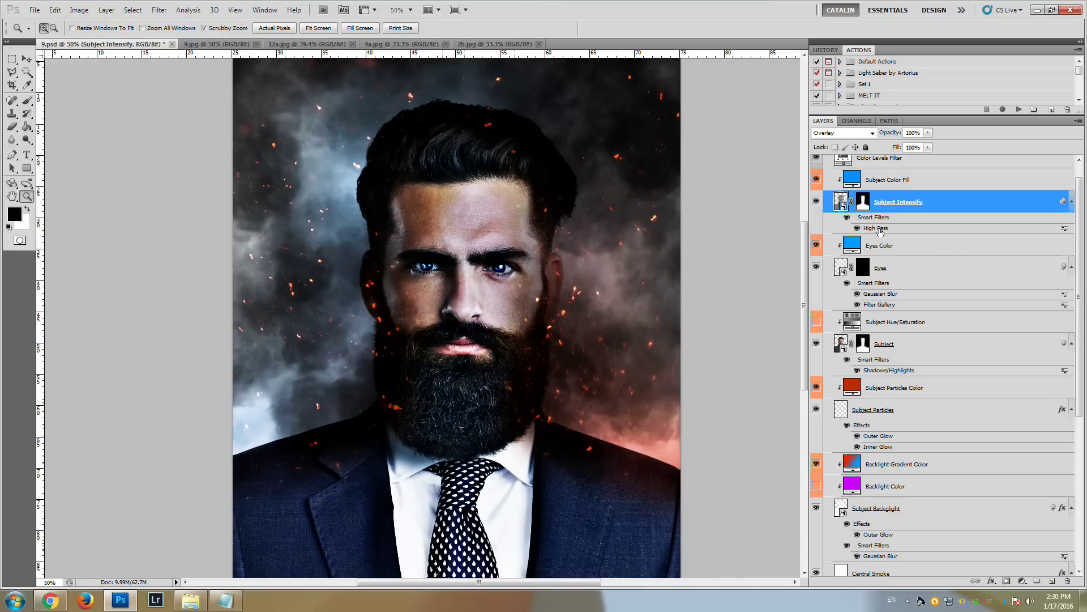
double_click(878, 229)
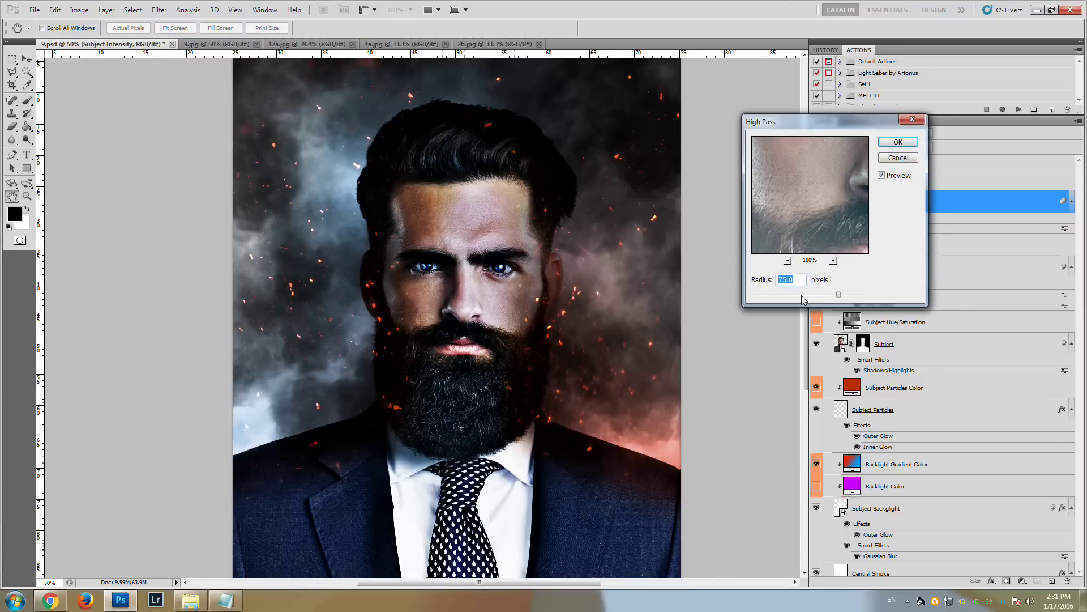
drag(802, 299, 883, 296)
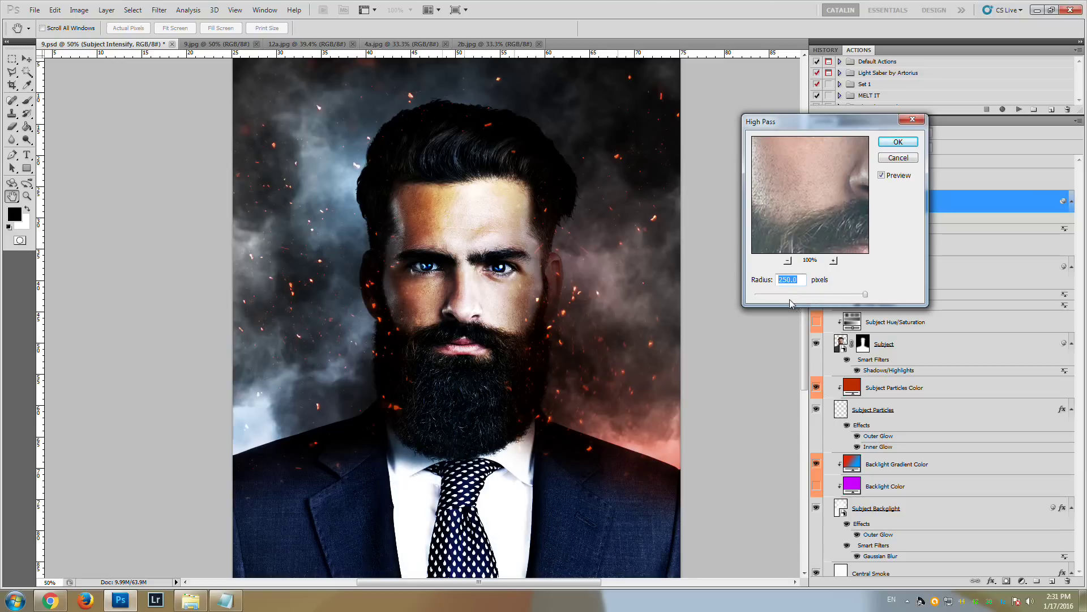
drag(790, 304, 831, 299)
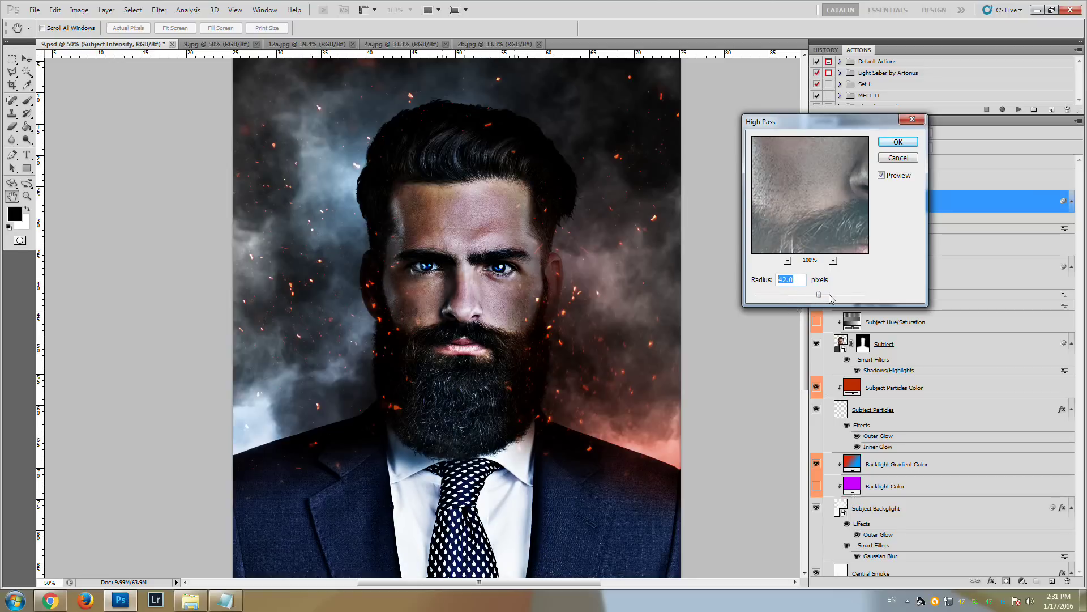
click(898, 141)
Compare the portrait with the Subject Color Fill layer hidden and shown
click(857, 204)
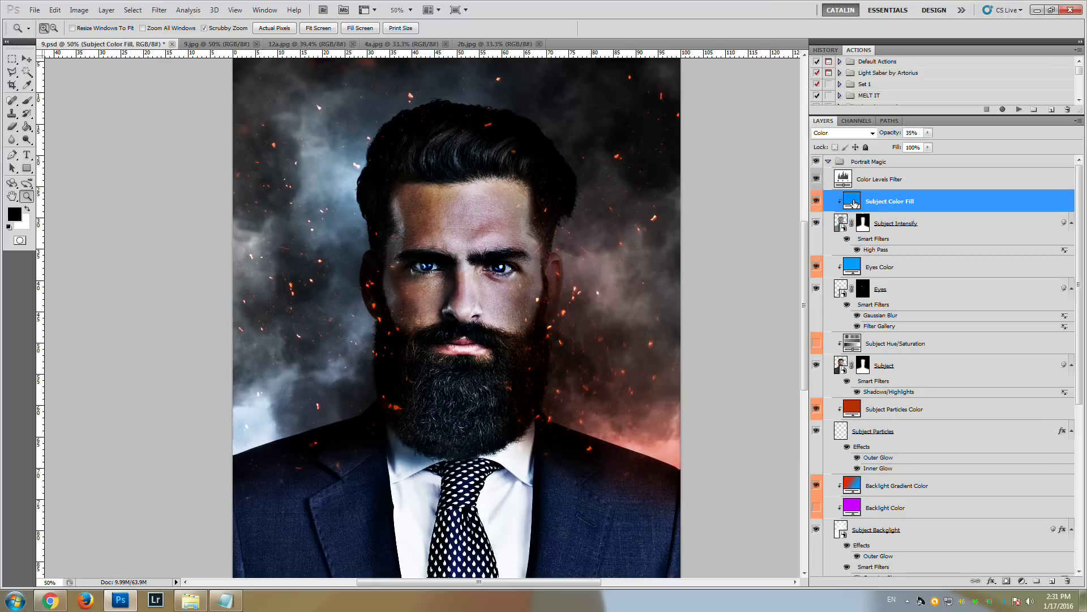
click(816, 205)
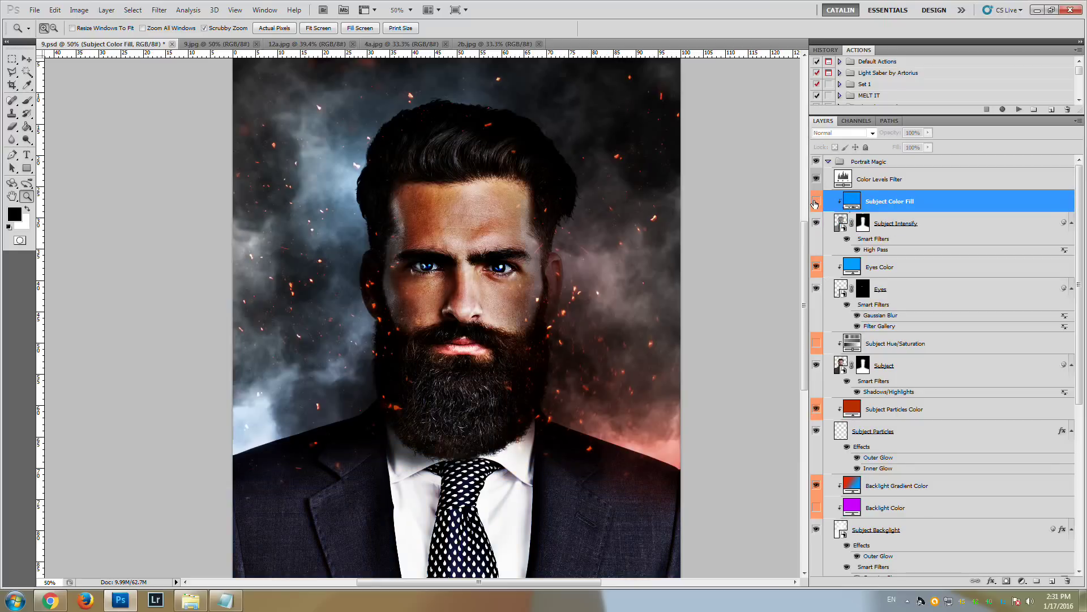
click(816, 204)
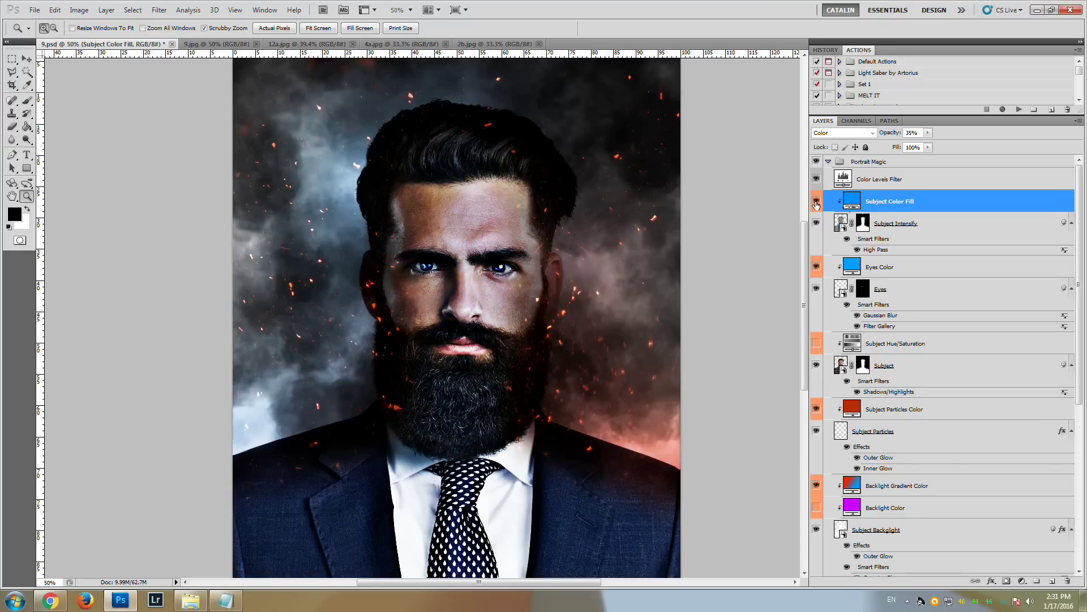
Try several hues for the Subject Color Fill layer, set its fill to reddish orange and hide the layer
double_click(854, 201)
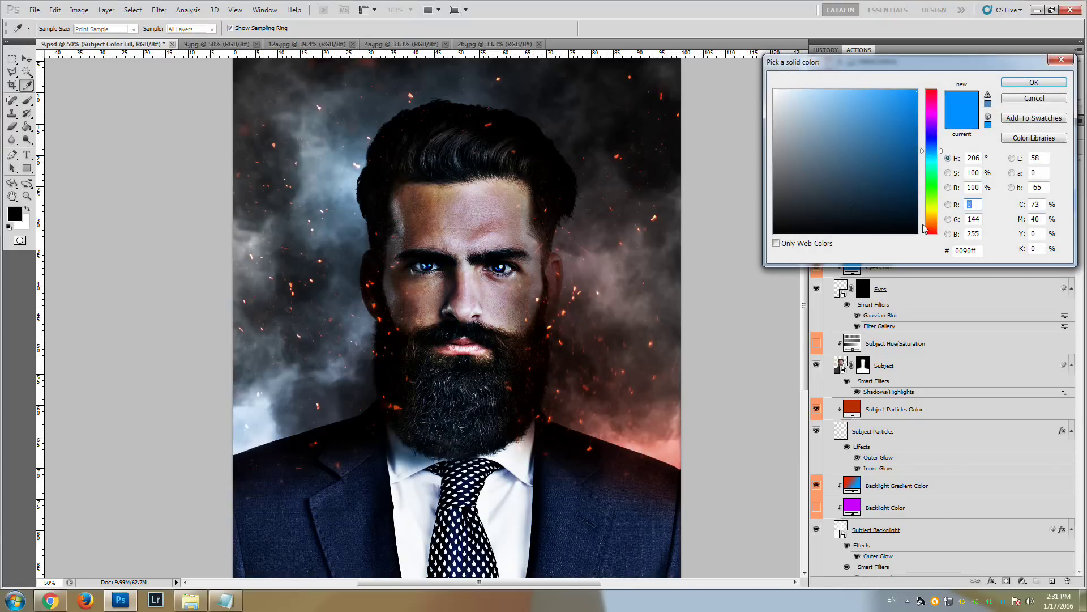
click(932, 220)
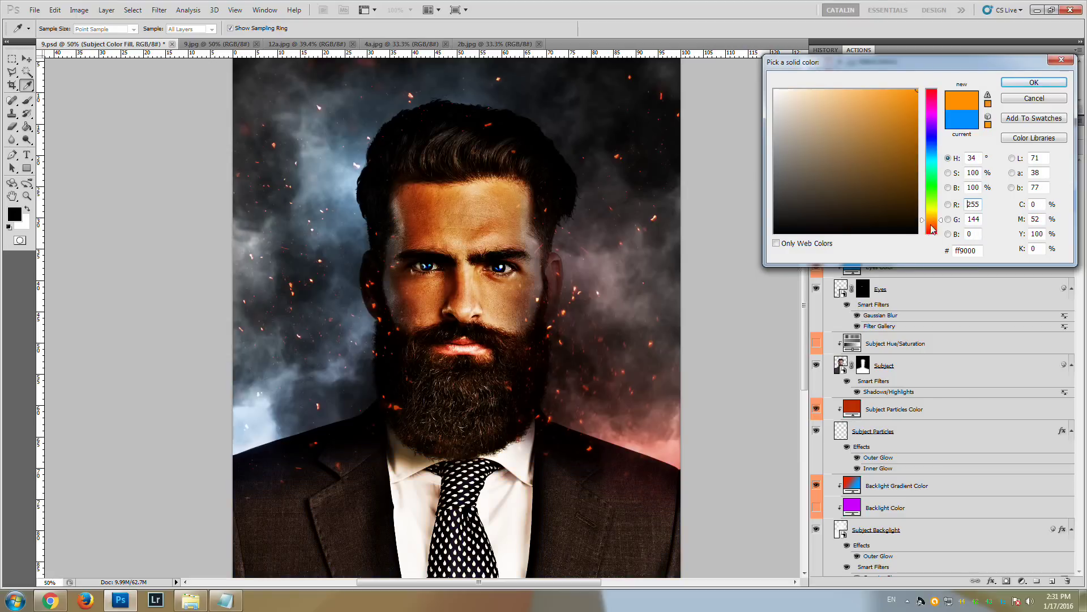
click(929, 154)
drag(930, 135, 937, 116)
click(931, 204)
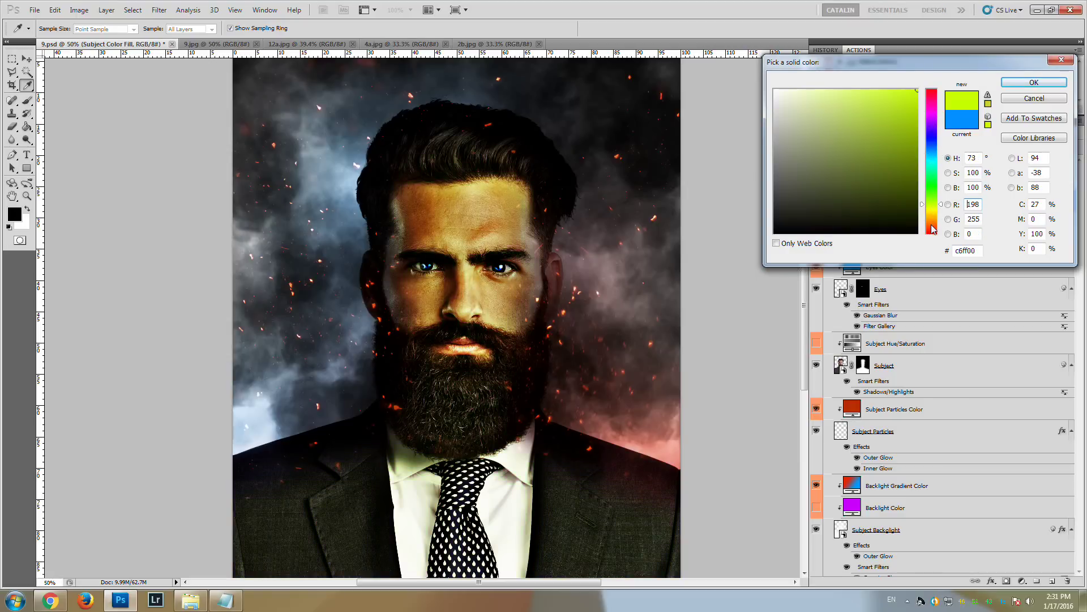
click(932, 225)
click(1022, 83)
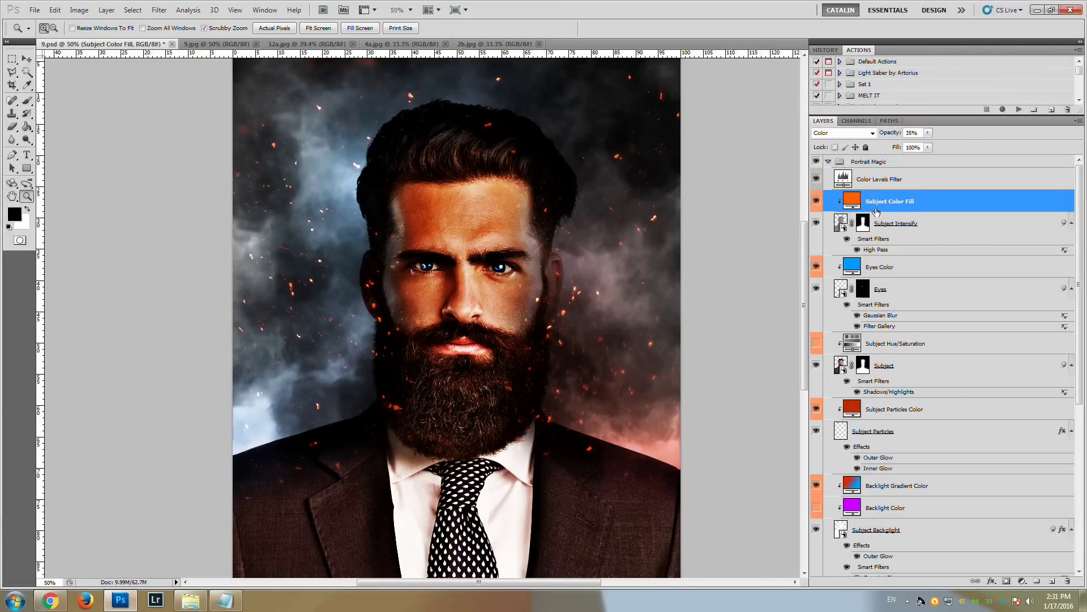
click(816, 202)
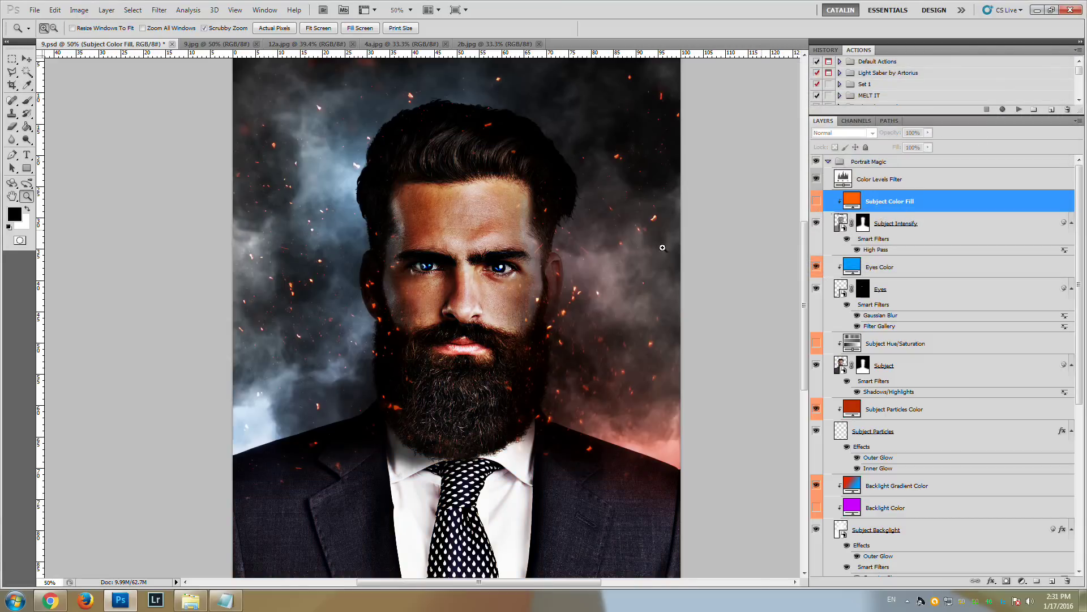
Show the Background Color Multiply layer and set its fill to a light orange
scroll(953, 345, down, 8)
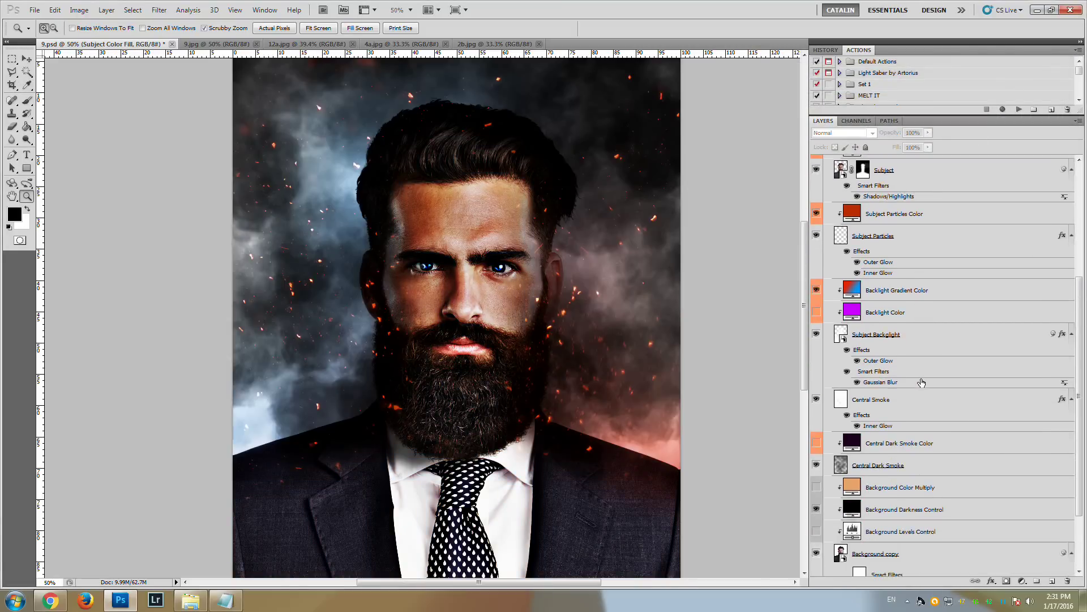
scroll(323, 315, up, 2)
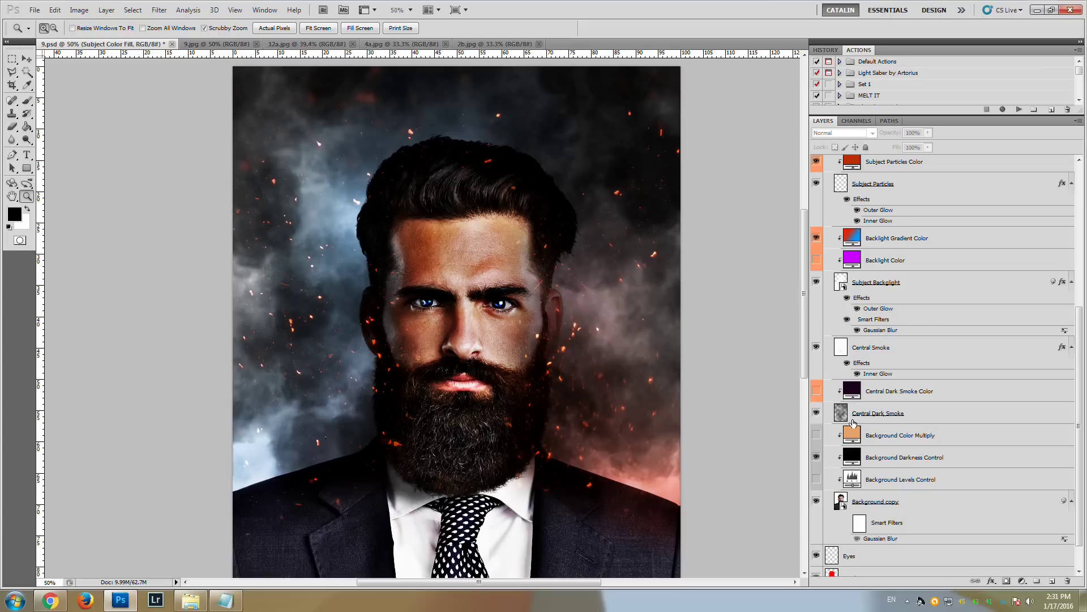
click(816, 435)
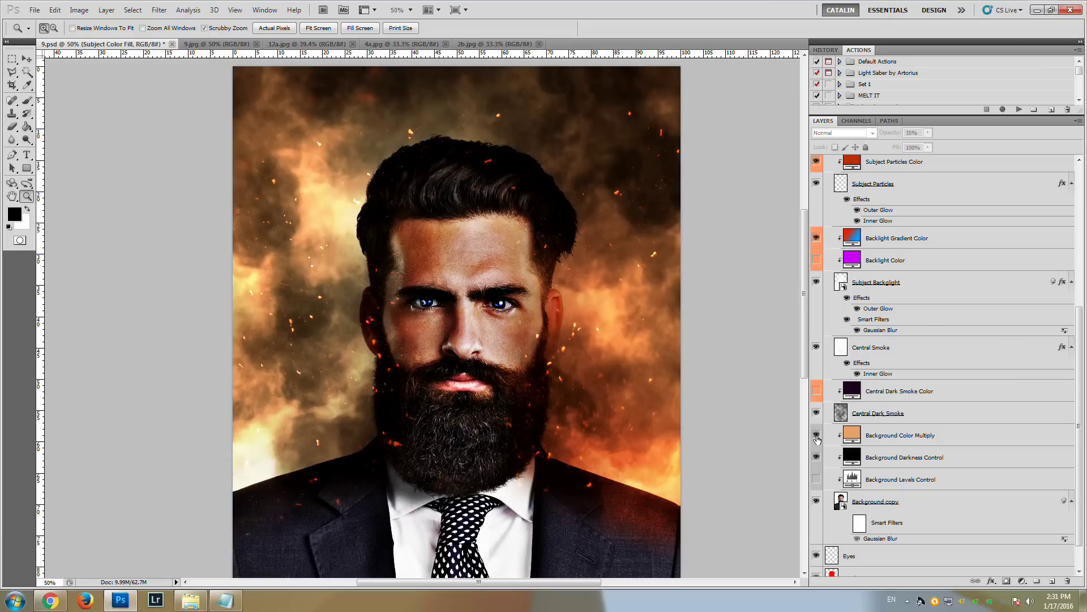
double_click(851, 434)
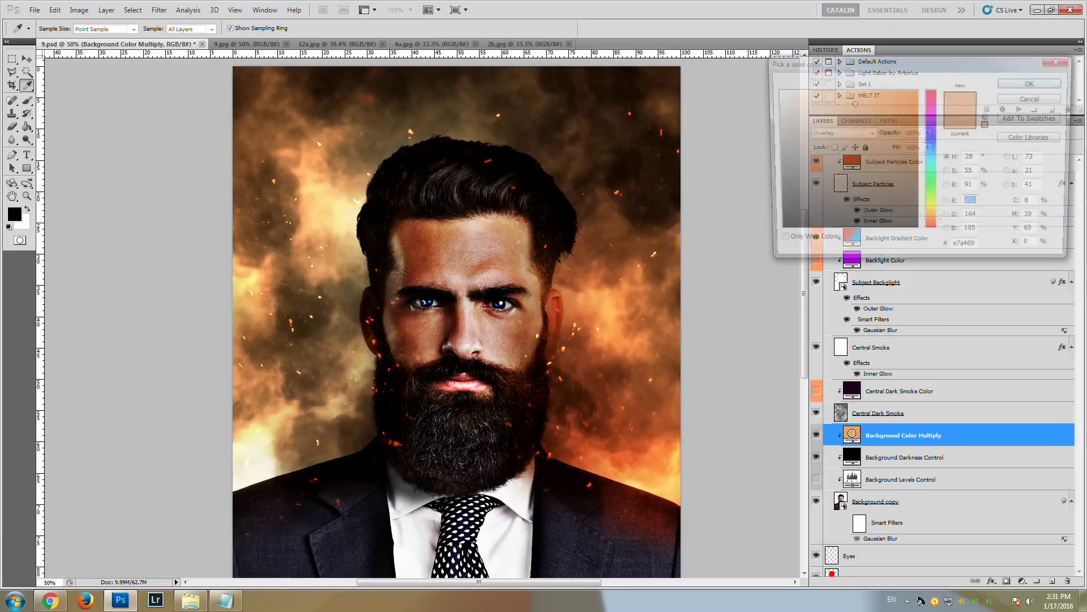
drag(899, 143, 952, 79)
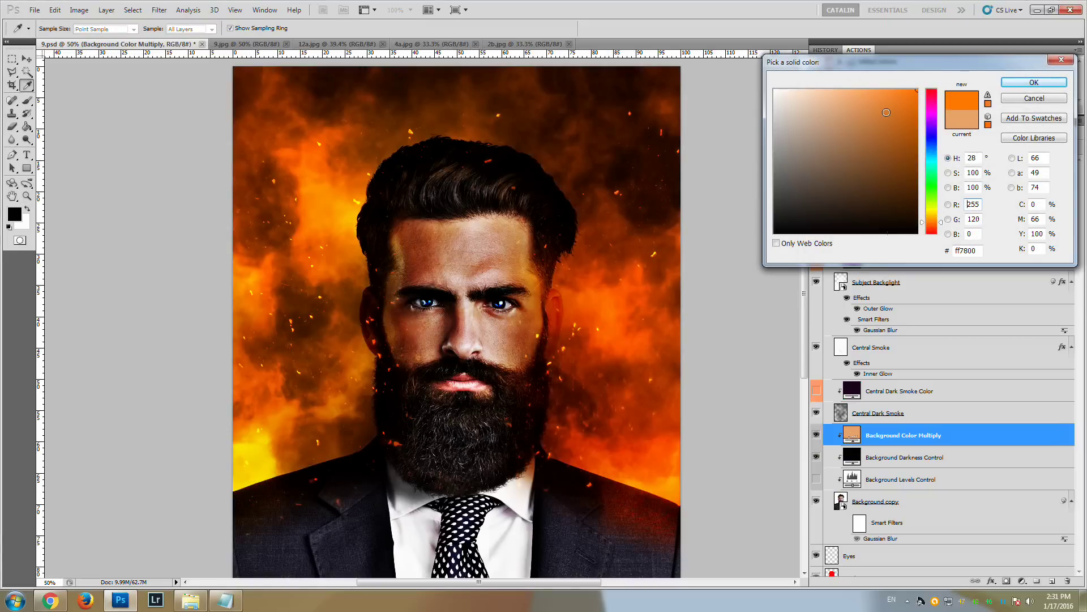
drag(887, 113, 865, 80)
click(1034, 82)
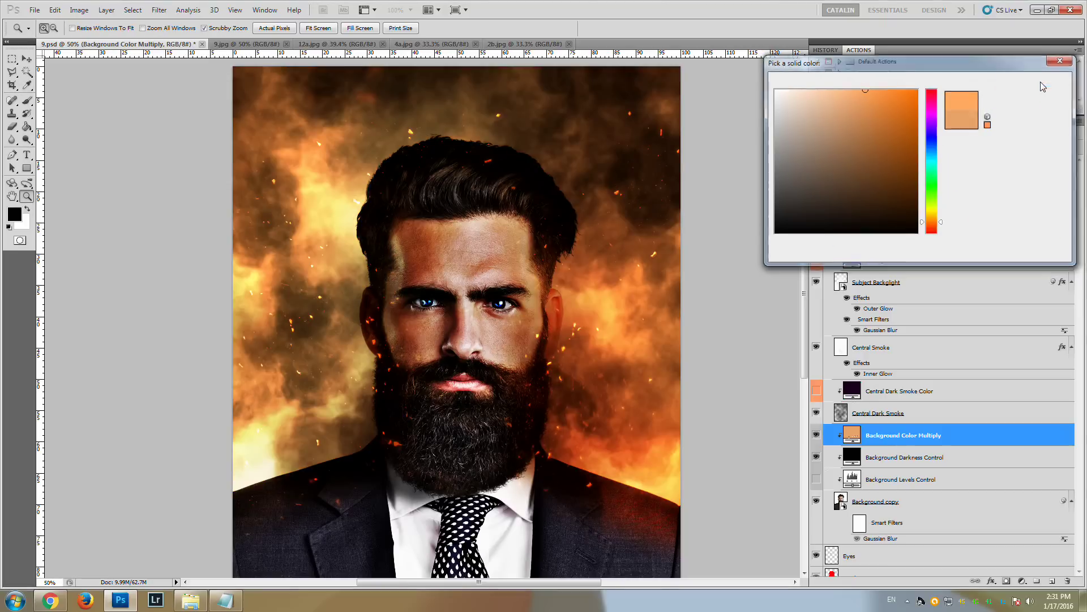
Hide the Backlight Gradient Color layer and show the Backlight Color layer instead
scroll(911, 378, up, 1)
click(816, 251)
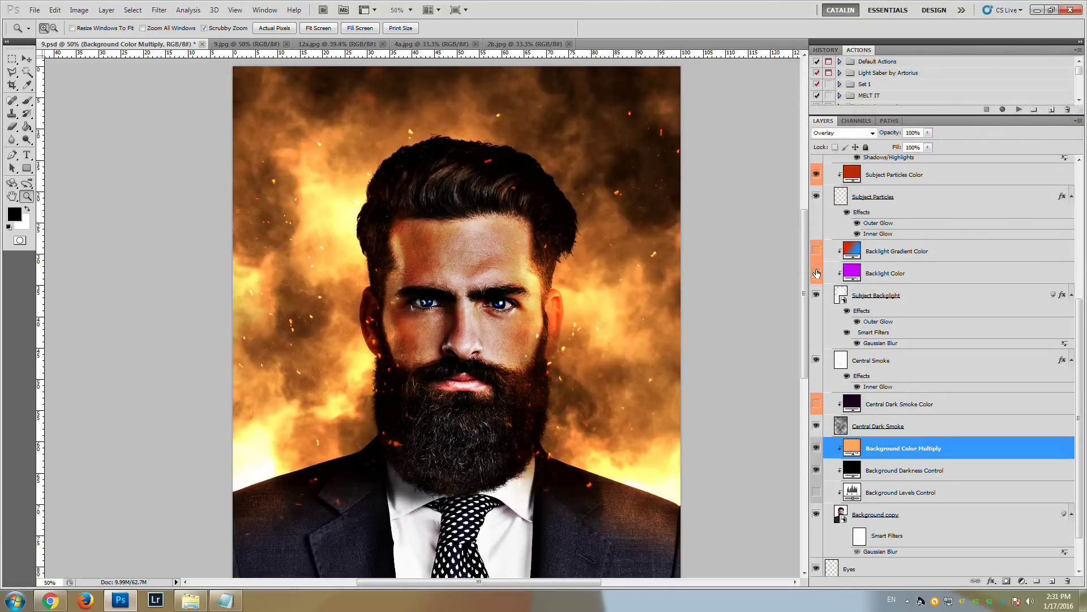
click(816, 274)
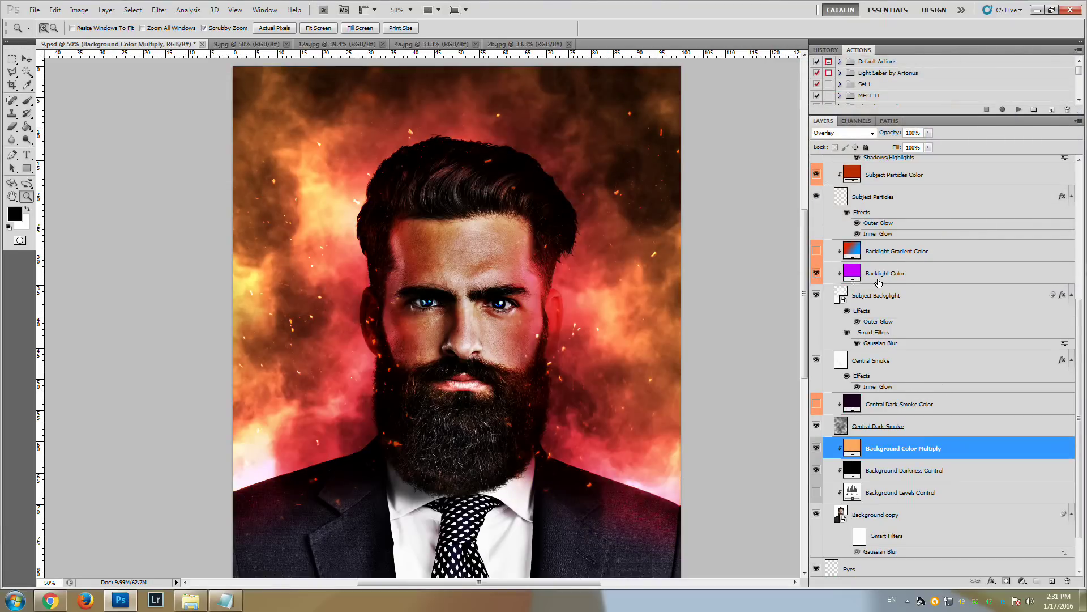
Try several tints for the Backlight Color layer and set its fill to a pale pinkish violet
double_click(851, 273)
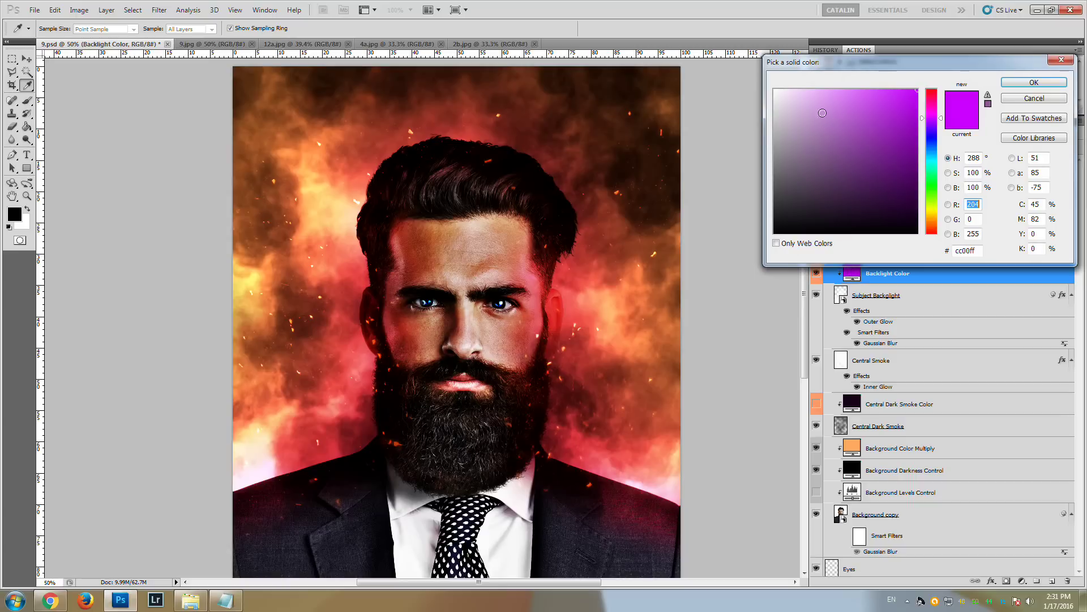
click(805, 87)
mouse_move(806, 82)
mouse_down()
mouse_move(783, 92)
mouse_move(785, 78)
mouse_up()
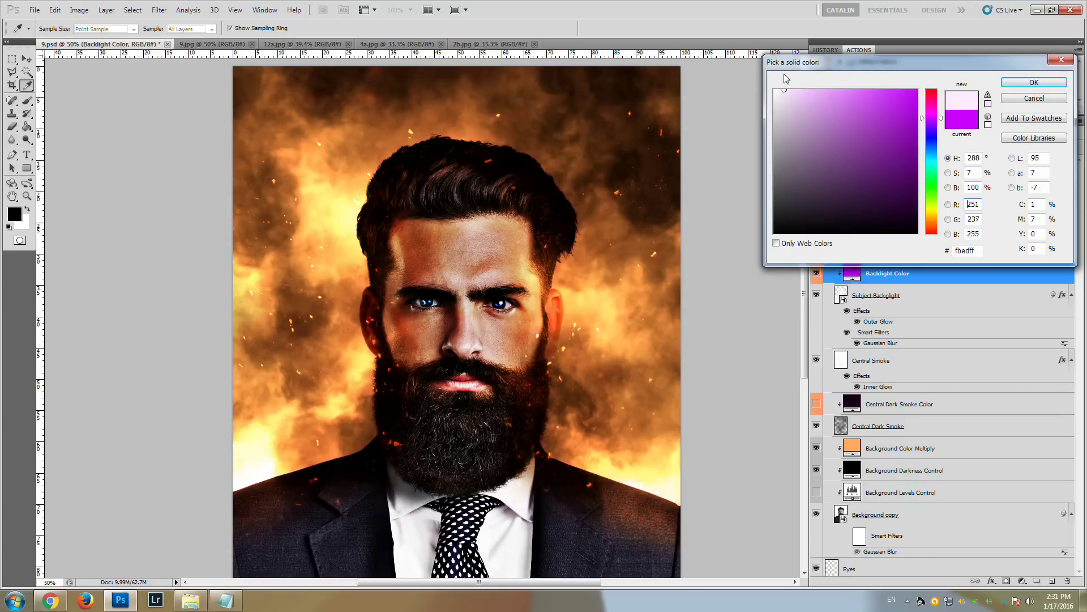
click(827, 87)
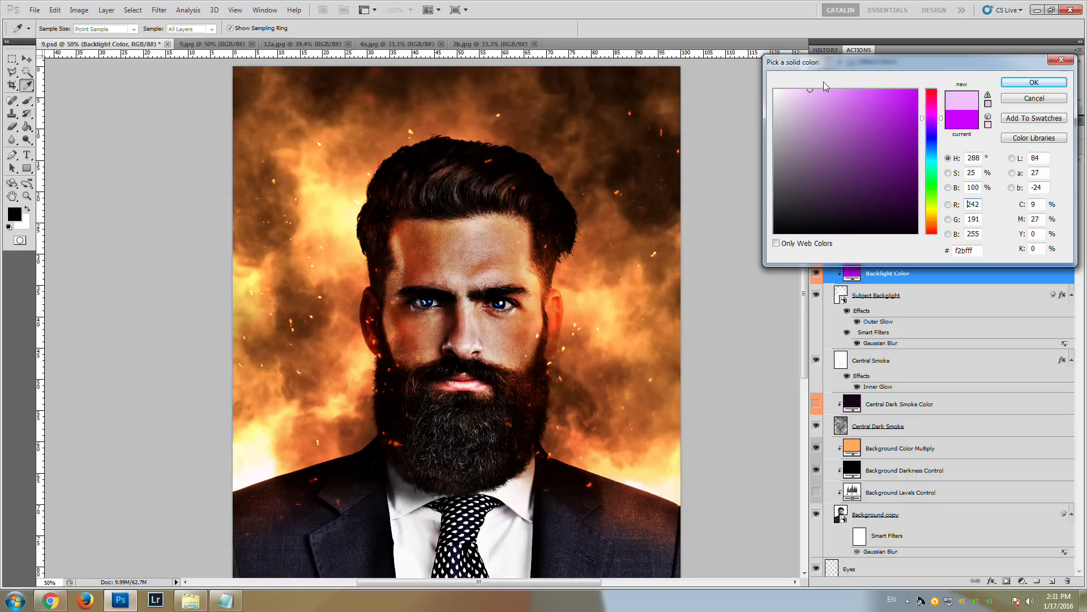
click(1031, 84)
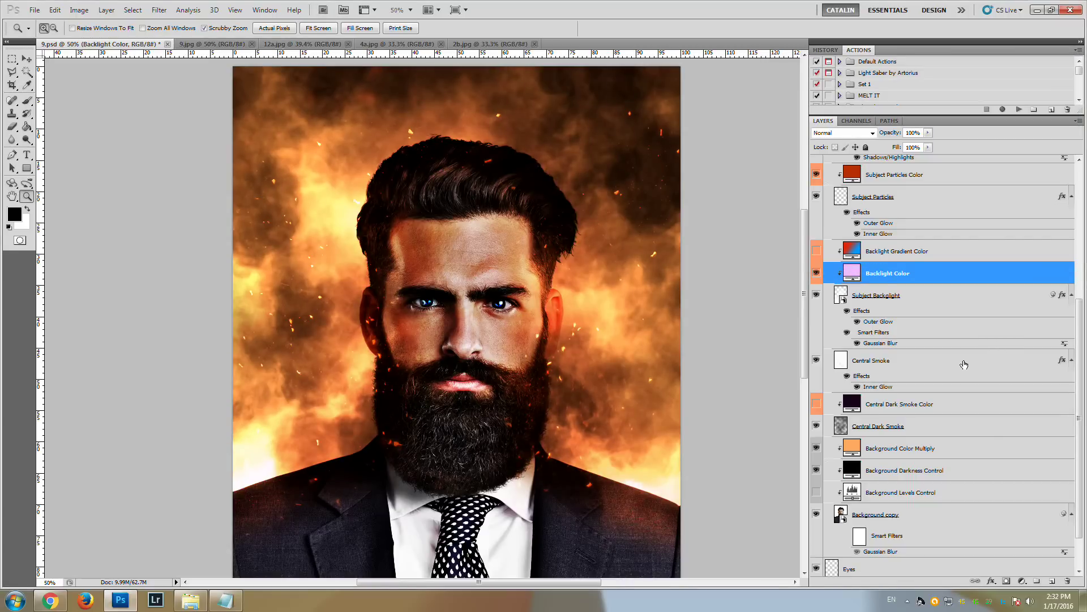
Compare the portrait with the Subject Backglight layer hidden and shown
scroll(951, 366, up, 5)
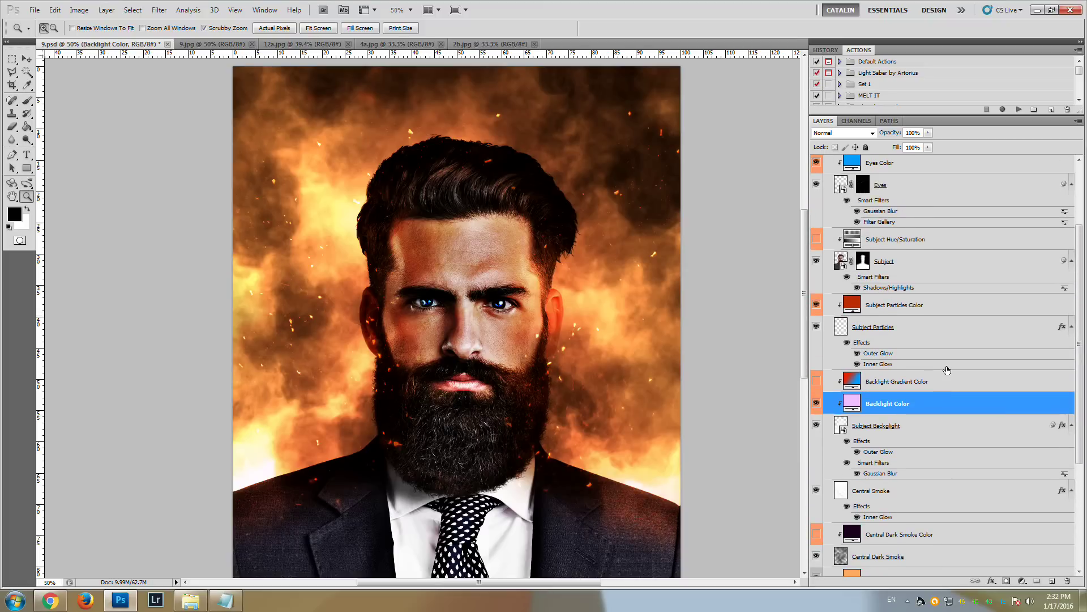
scroll(947, 370, up, 1)
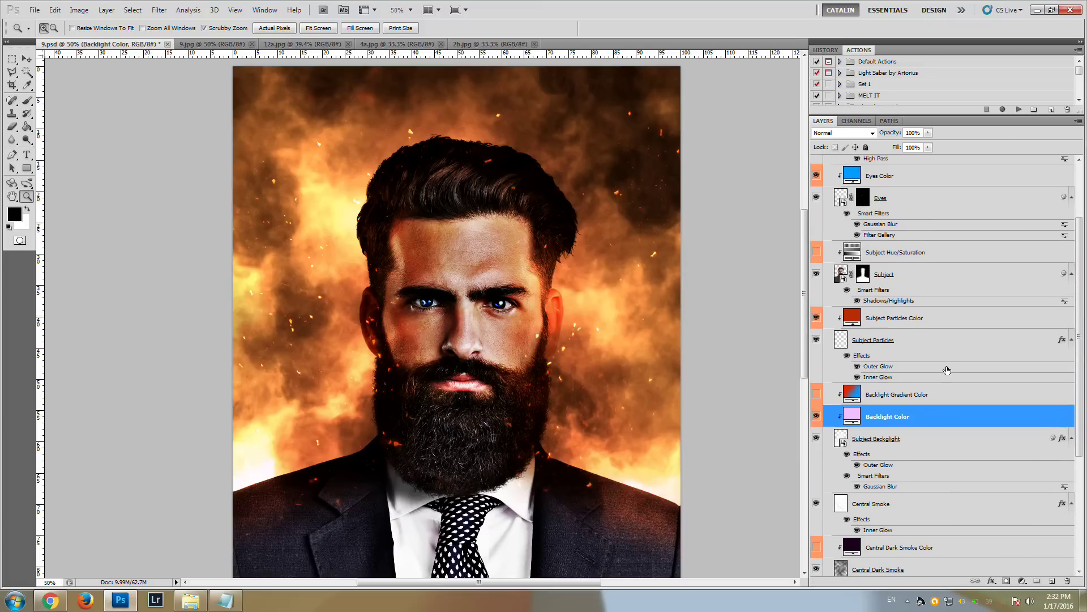
click(816, 439)
click(815, 439)
click(816, 439)
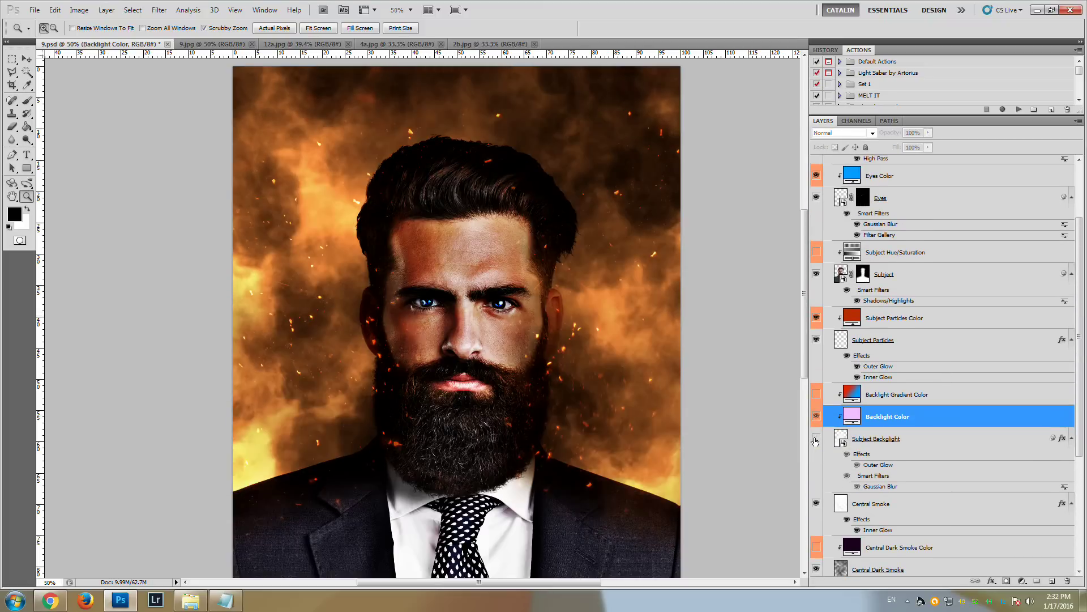
click(816, 439)
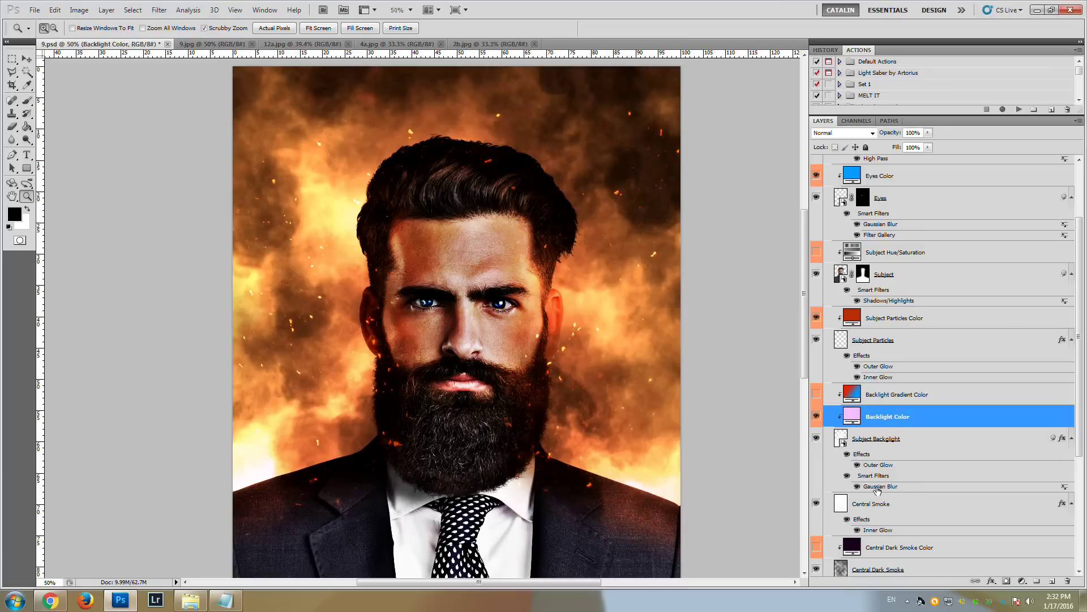
Try other Gaussian Blur radii on the Subject Backglight layer and return the radius to 250 pixels
click(901, 440)
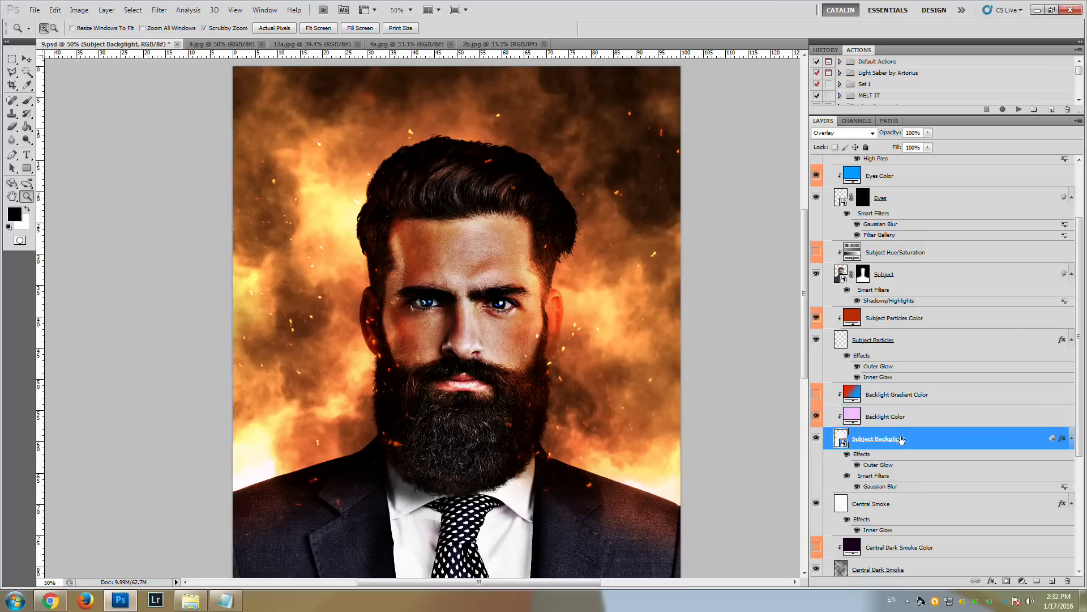
double_click(895, 487)
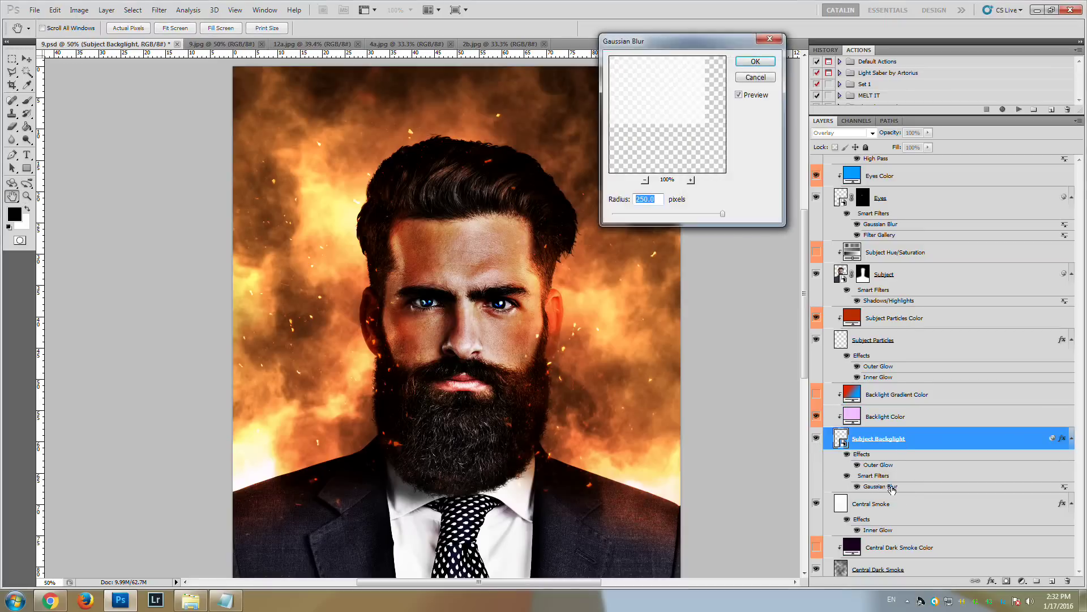
drag(705, 215, 729, 217)
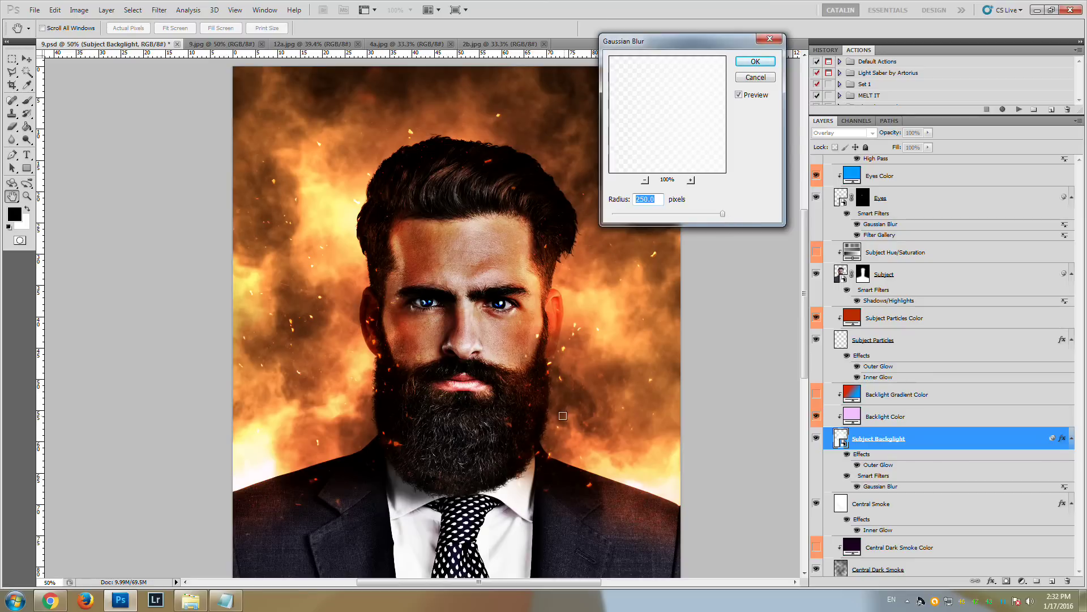
click(773, 65)
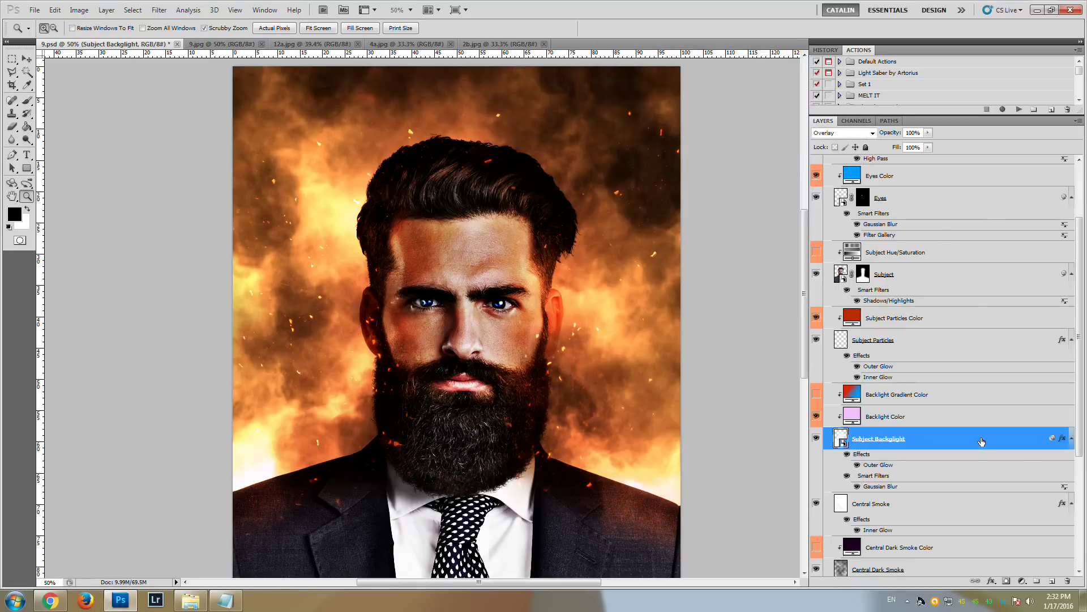
Hide and reshow the Background Darkness Control layer, then try other opacities and return it to 50%
scroll(912, 436, down, 3)
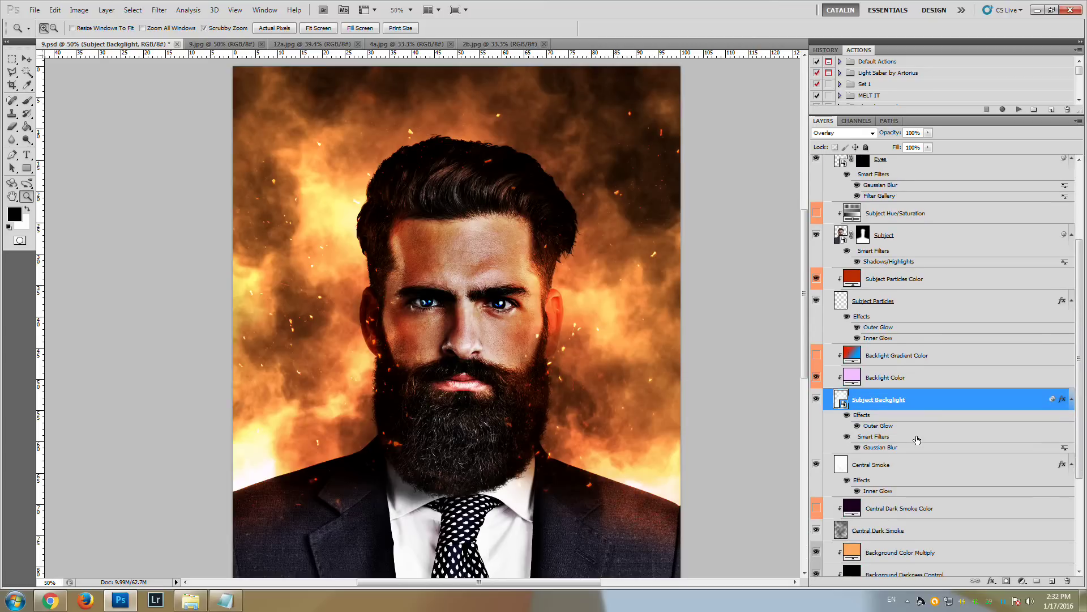
scroll(909, 435, down, 1)
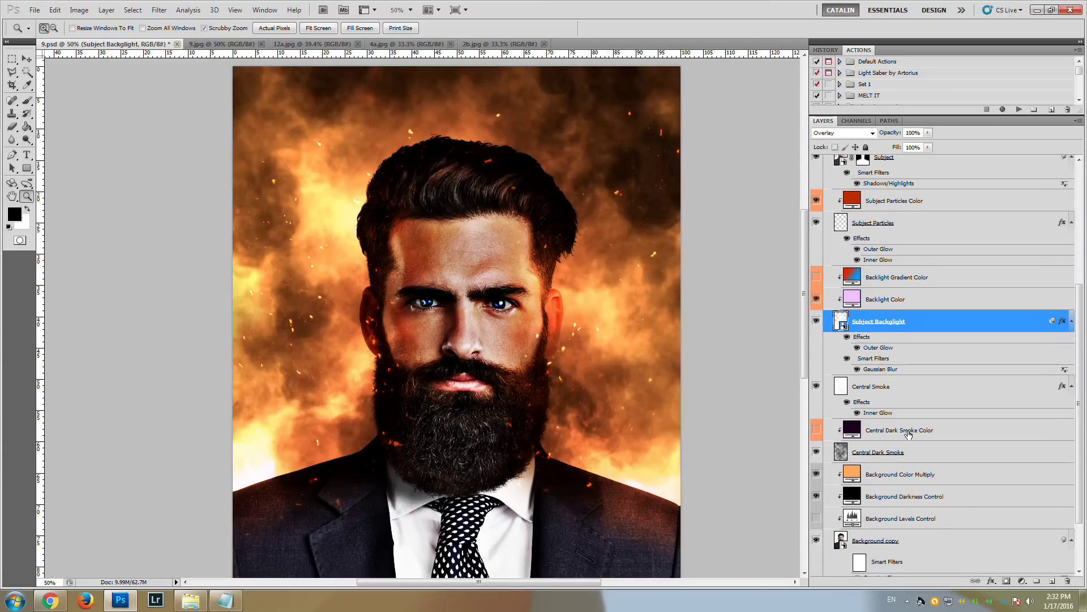
click(816, 496)
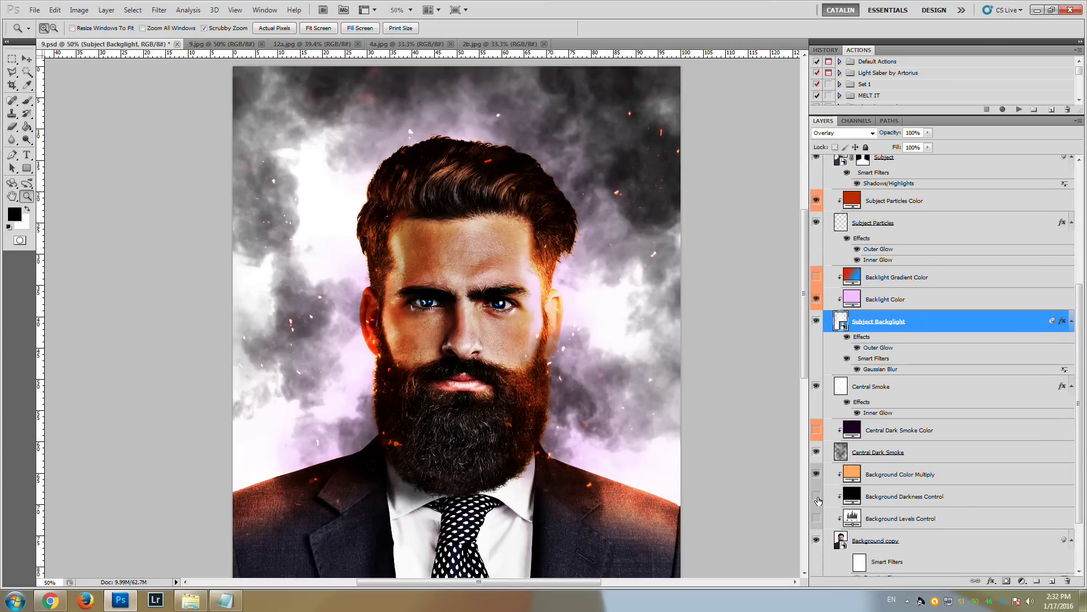
click(816, 496)
click(894, 496)
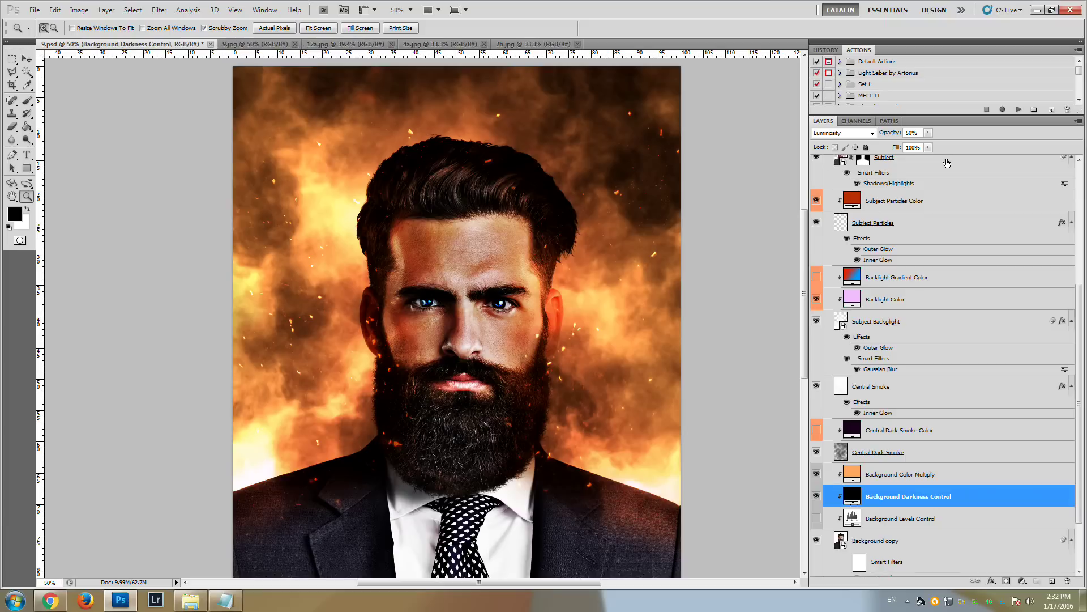
click(927, 133)
mouse_move(925, 142)
mouse_down()
mouse_move(916, 147)
mouse_move(930, 147)
mouse_up()
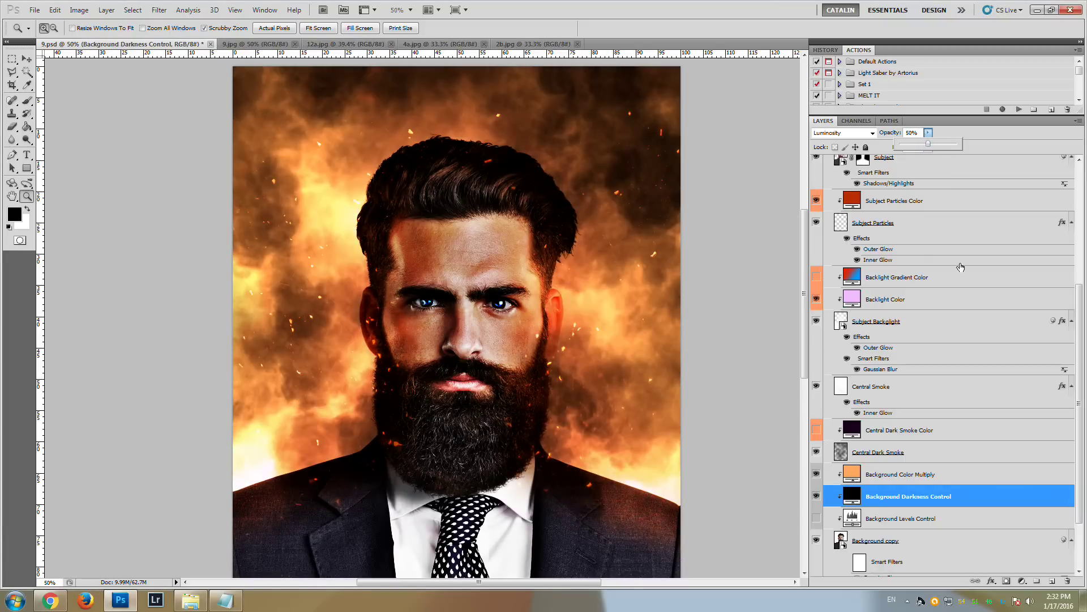
click(923, 321)
Compare the portrait with the Central Smoke layer hidden and shown
click(816, 386)
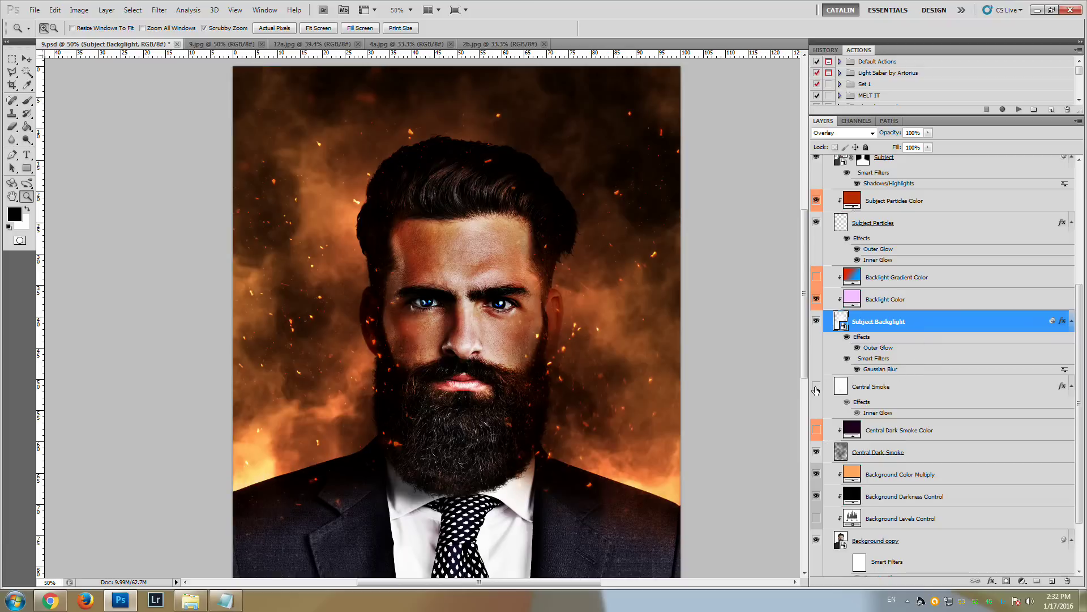
click(816, 386)
scroll(855, 348, up, 2)
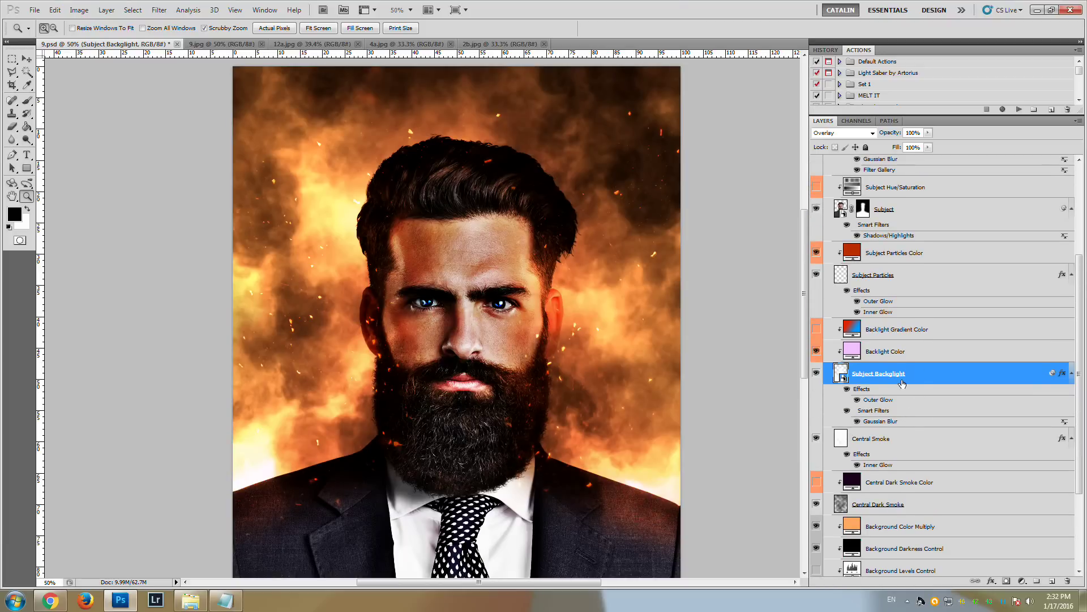
Duplicate the Central Smoke layer as Central Smoke copy and reduce the copy's opacity to 53%
click(870, 439)
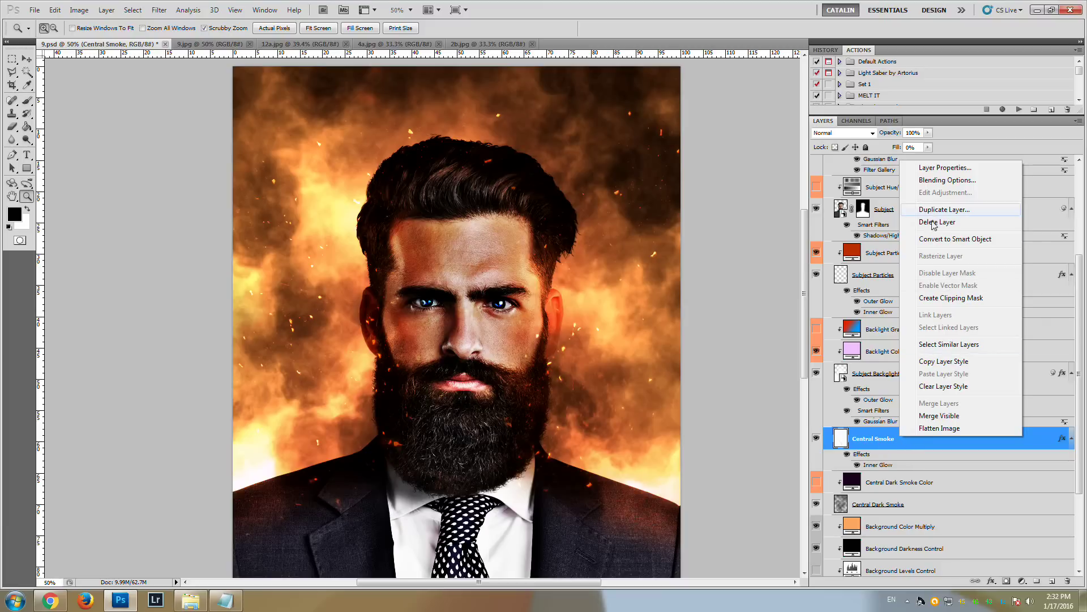
click(956, 210)
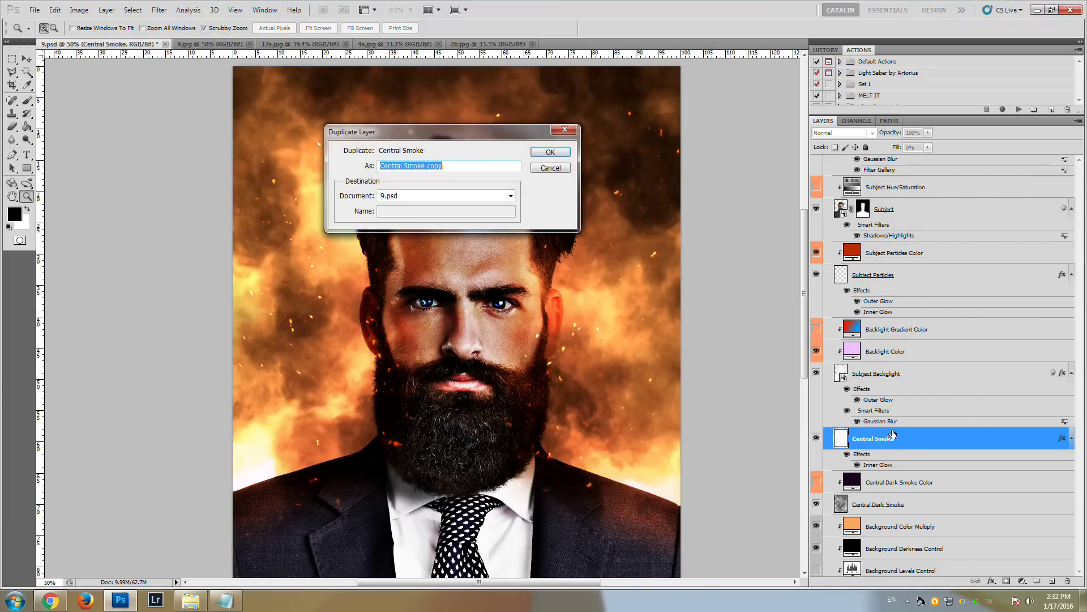
click(549, 152)
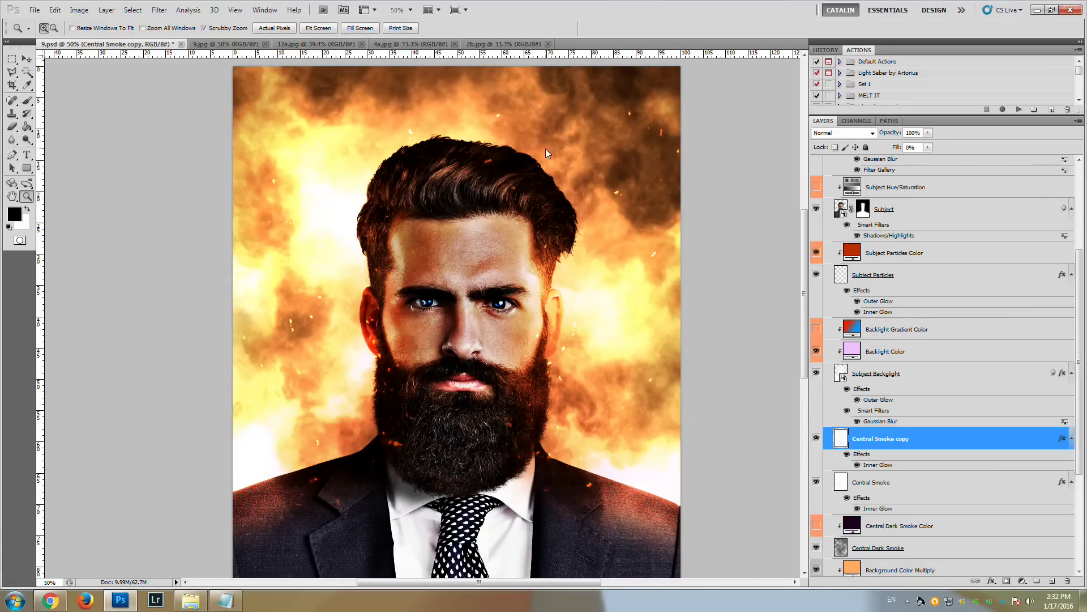
click(927, 133)
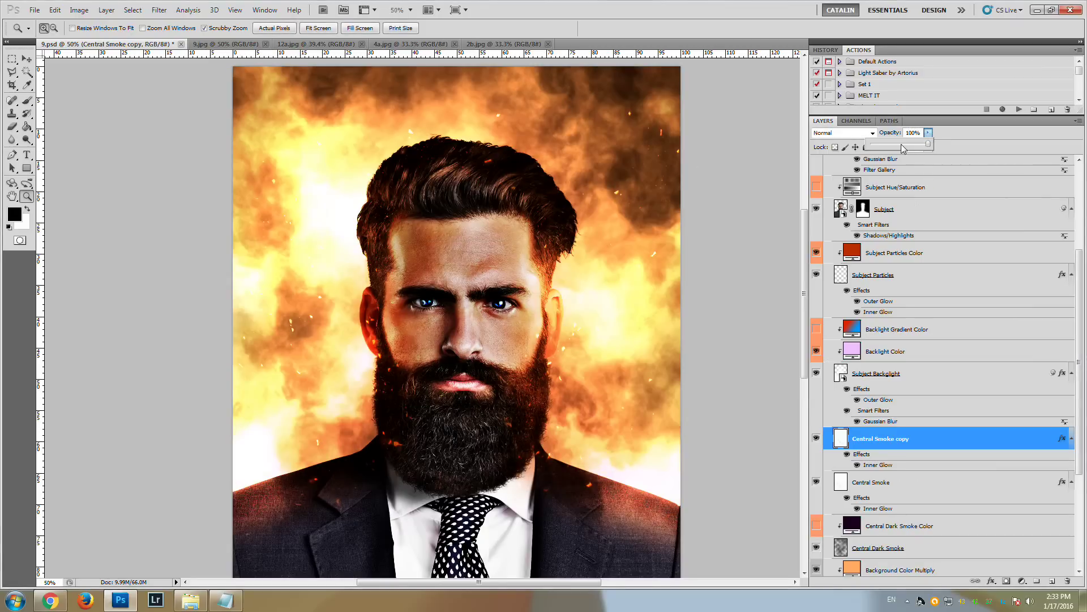
click(903, 145)
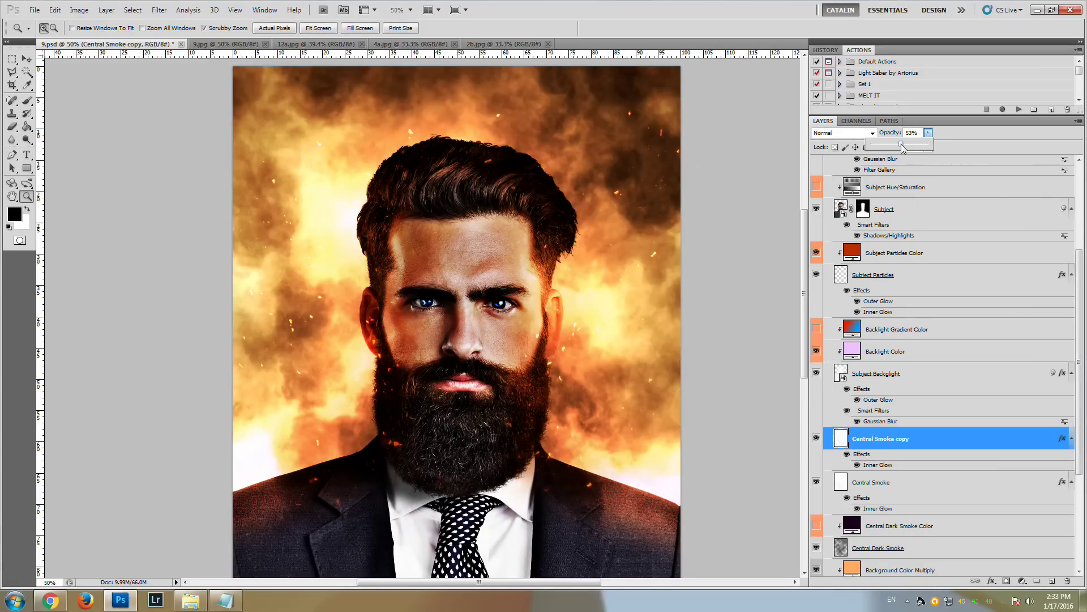
Hide the Central Smoke copy layer and select the Subject Backglight layer
click(817, 442)
click(817, 441)
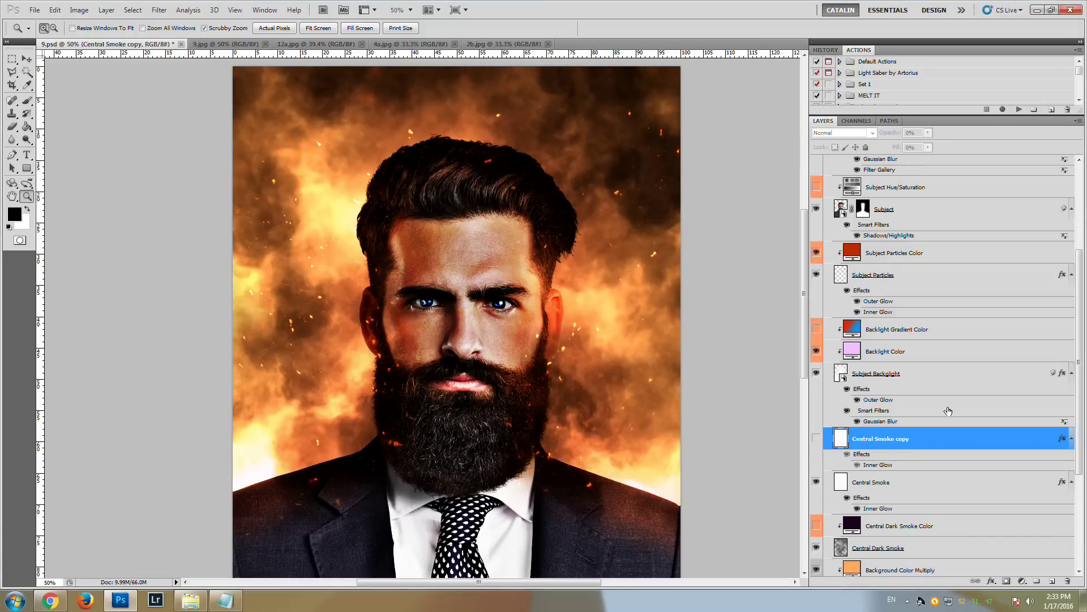
click(934, 376)
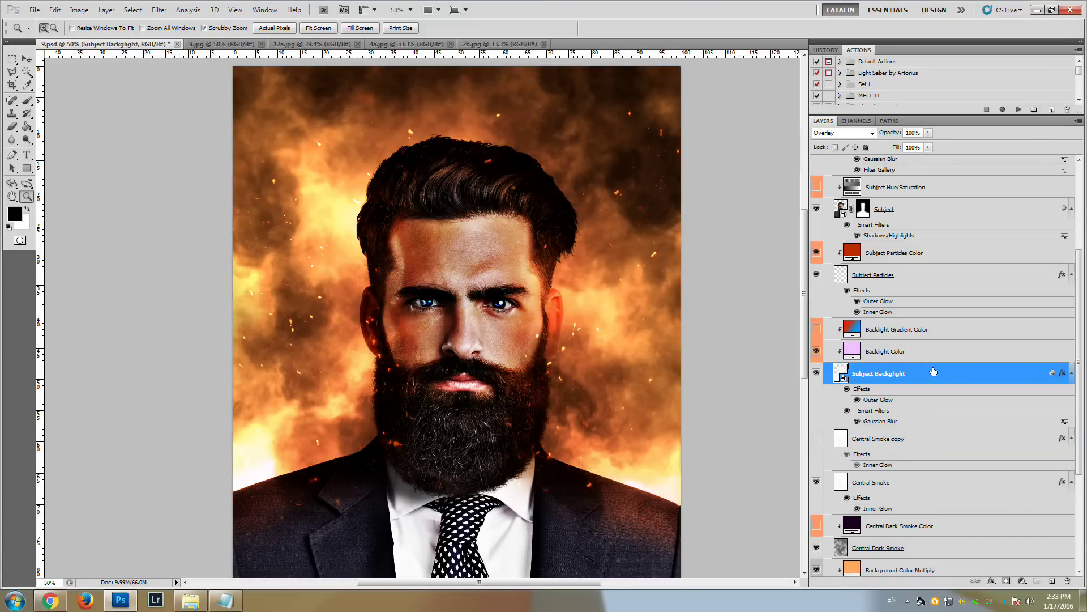
Set the Color Levels Filter layer's RGB input levels to 0, 0.79 and 233
scroll(934, 371, up, 2)
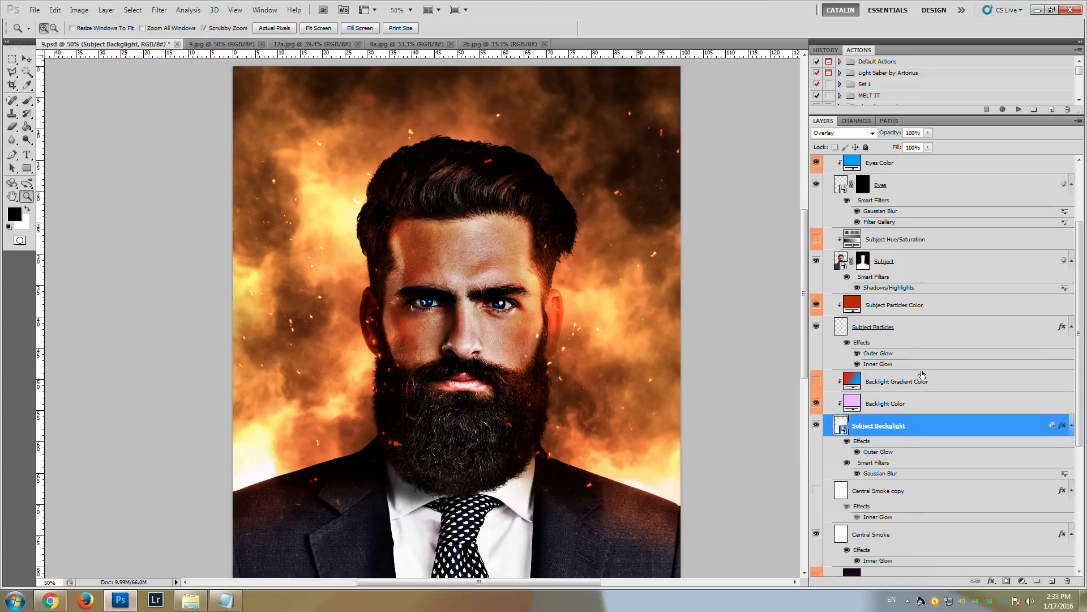
scroll(904, 359, up, 1)
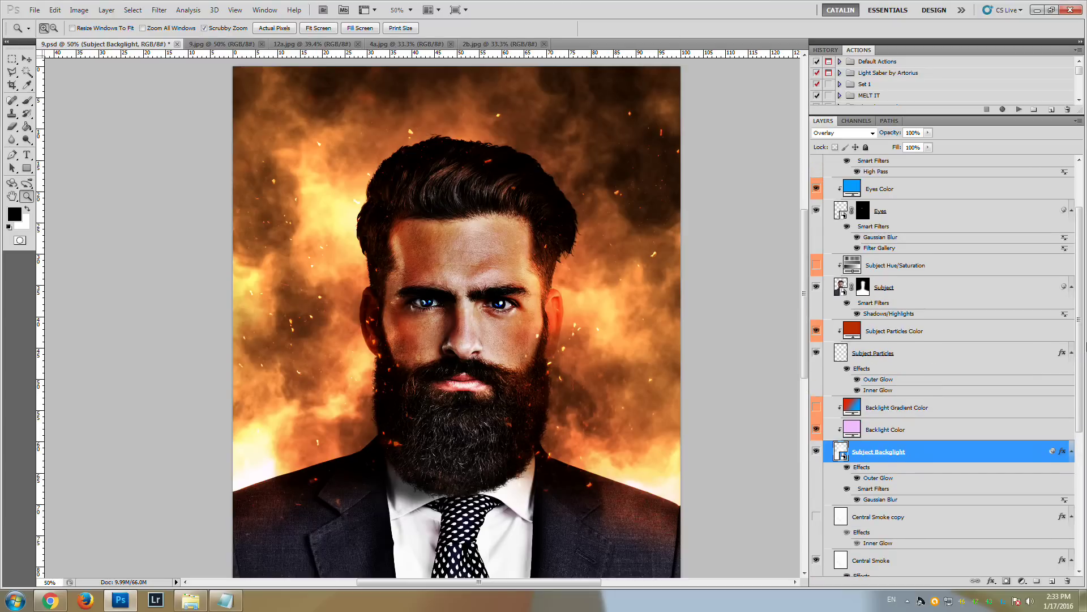
scroll(935, 362, up, 3)
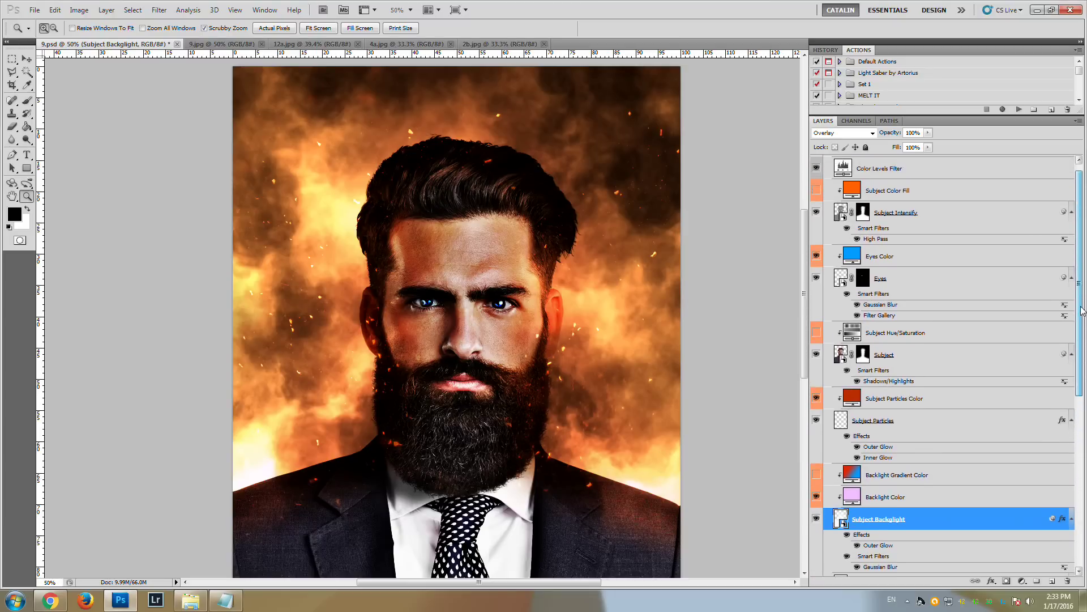
click(843, 177)
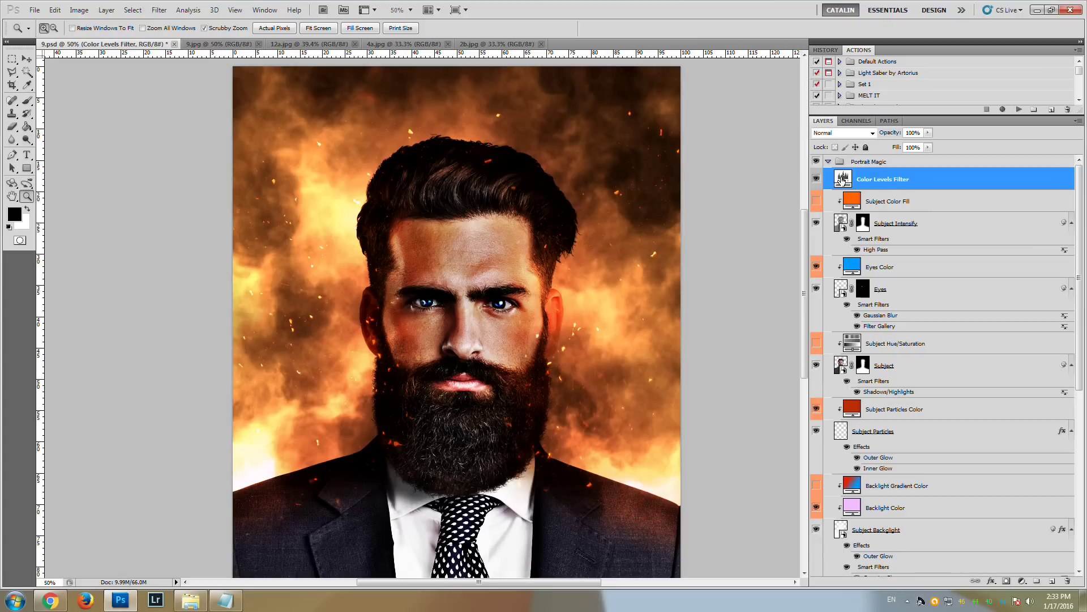
double_click(843, 179)
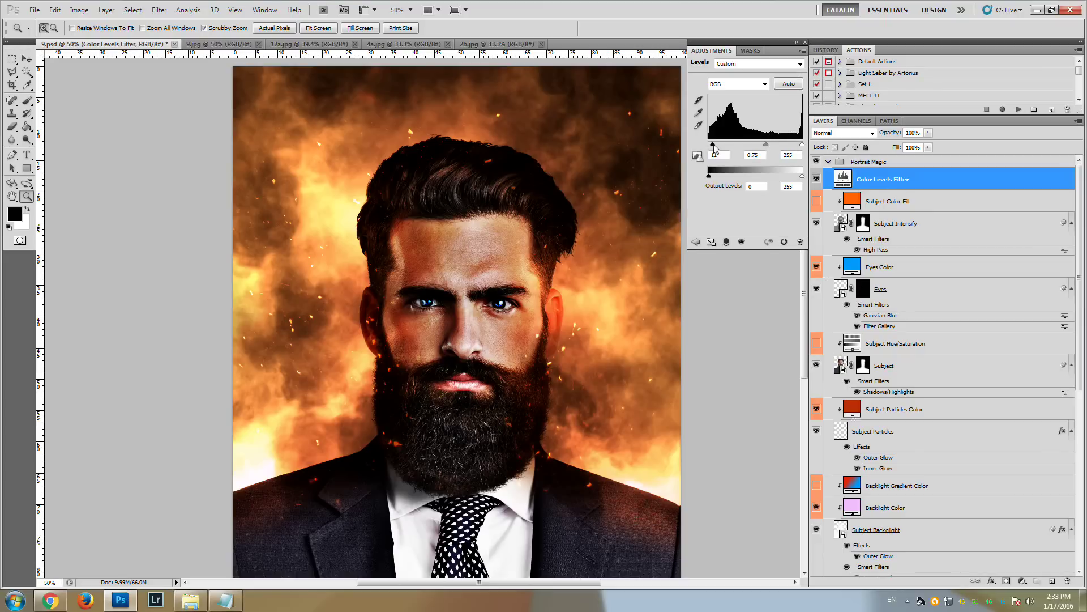
drag(718, 148, 758, 145)
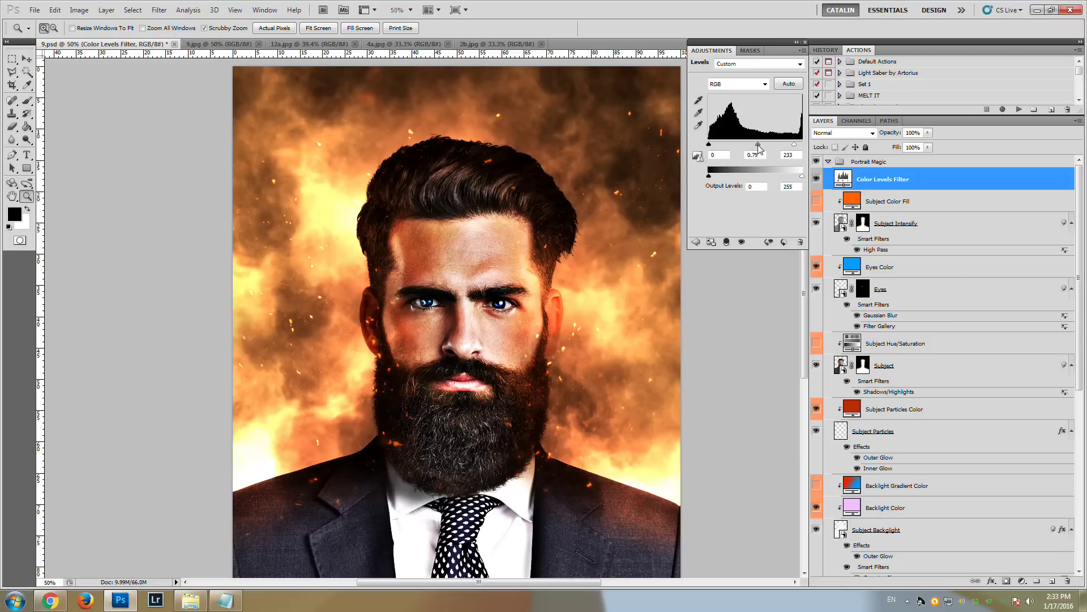
Compare the portrait with the Backlight Color layer hidden and shown
click(919, 204)
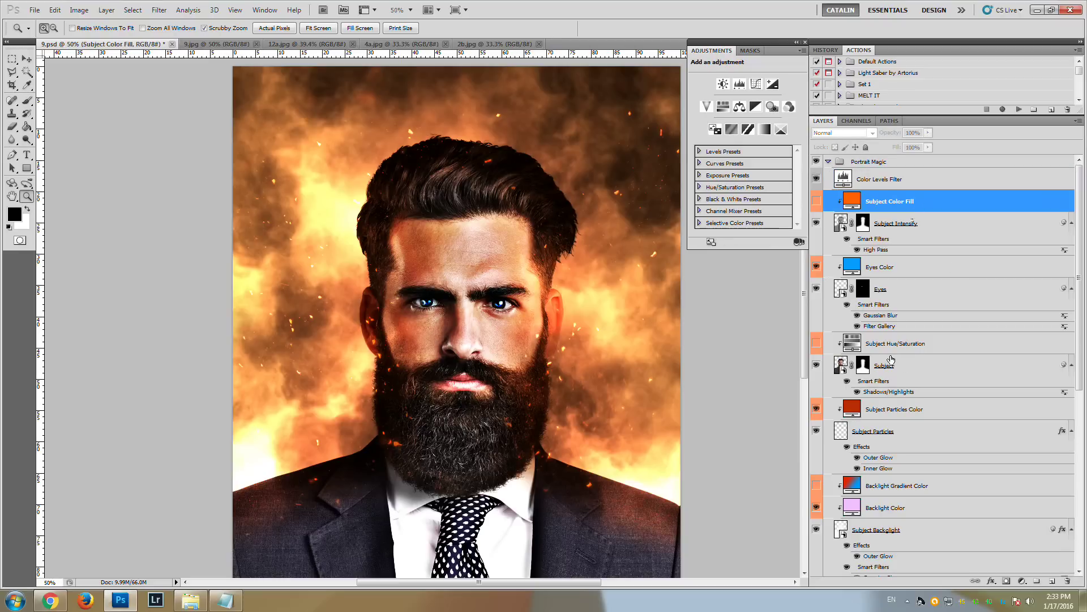
scroll(891, 359, down, 4)
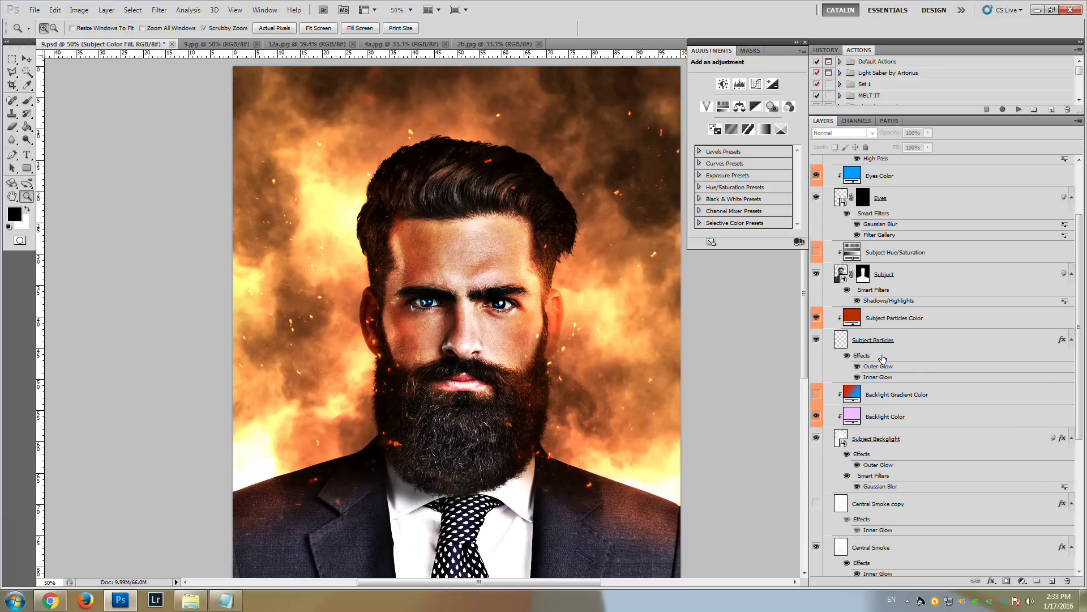
click(816, 417)
click(816, 417)
scroll(822, 422, down, 4)
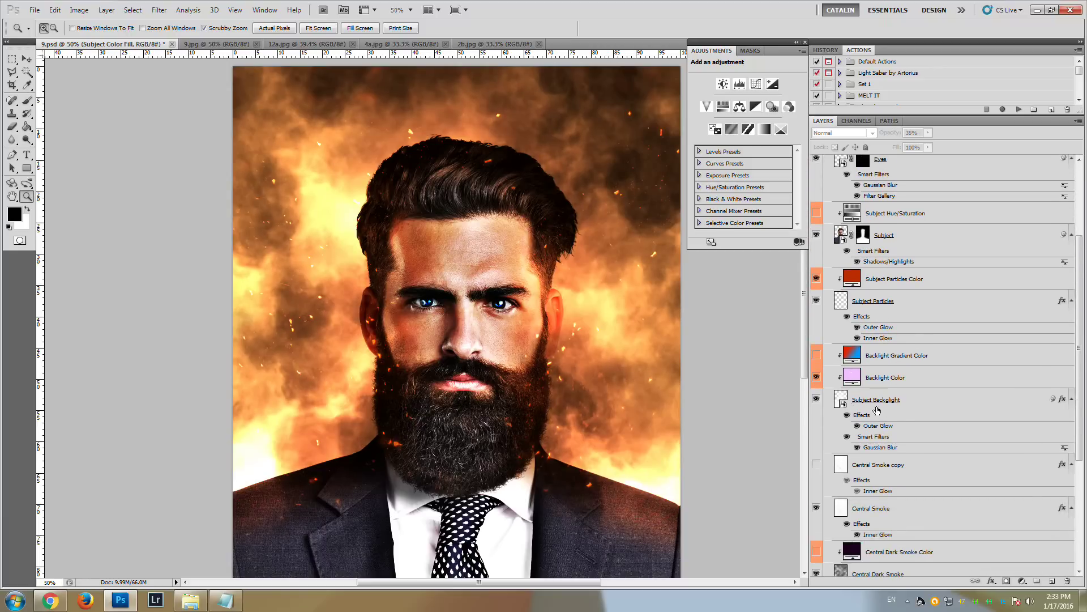
Select the Background copy layer and turn its smart filters on so its Gaussian Blur shows
scroll(832, 431, down, 6)
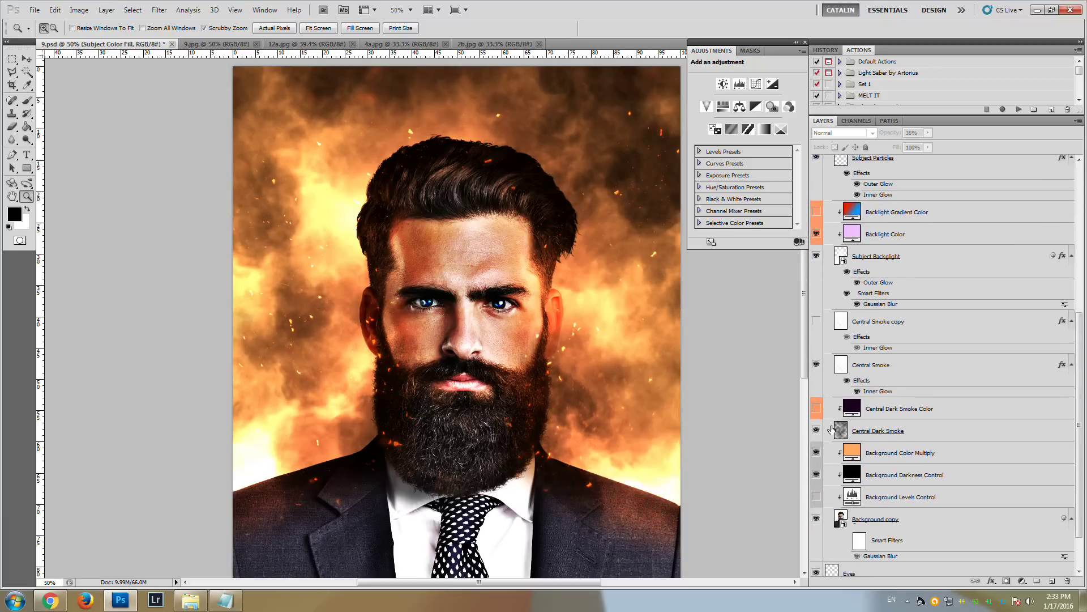
scroll(831, 430, down, 1)
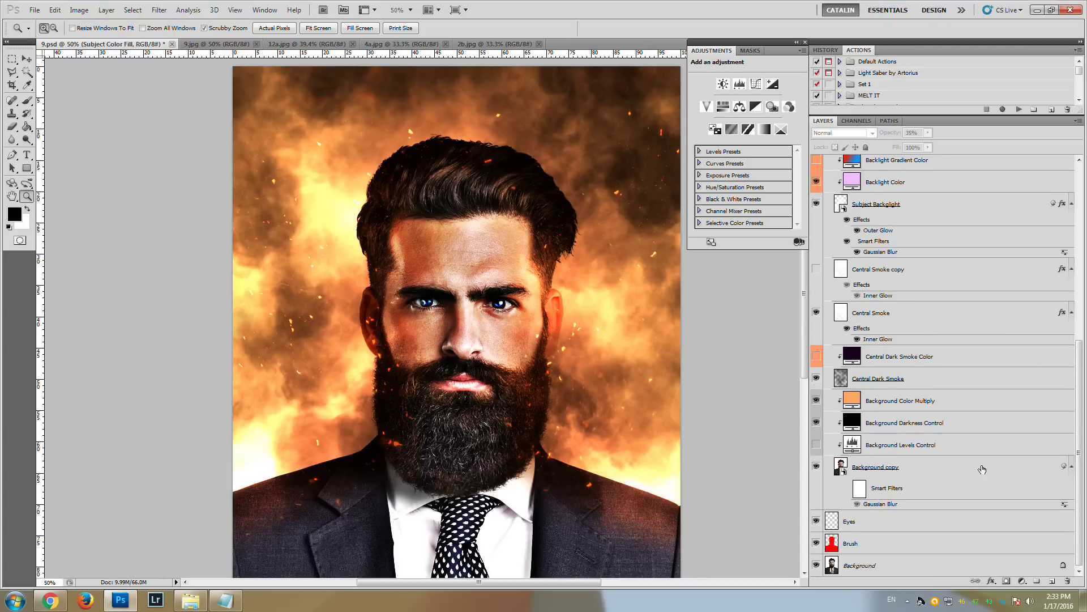
click(913, 475)
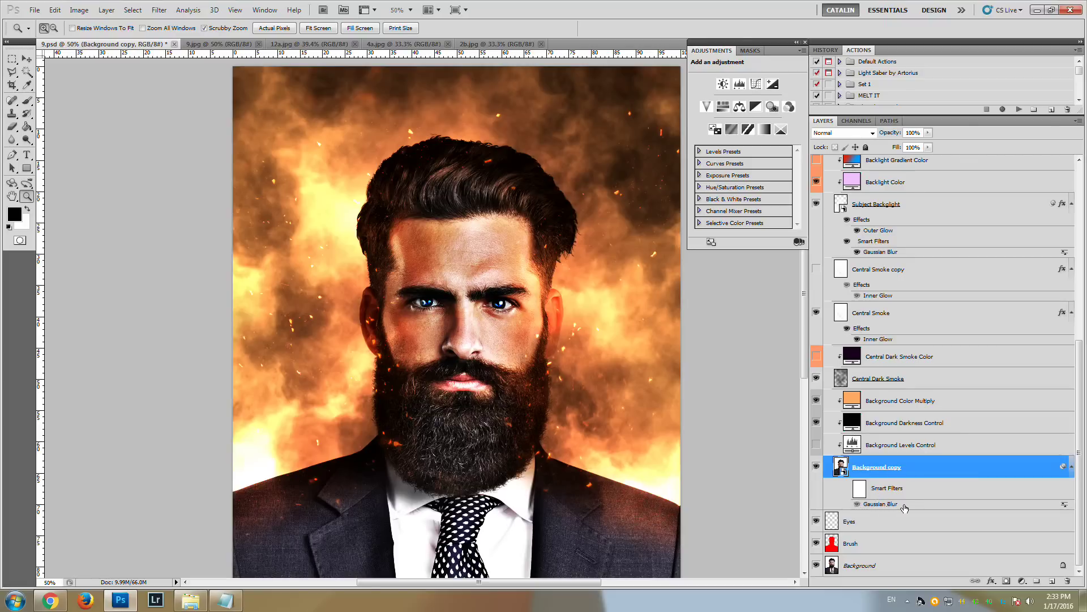
click(846, 489)
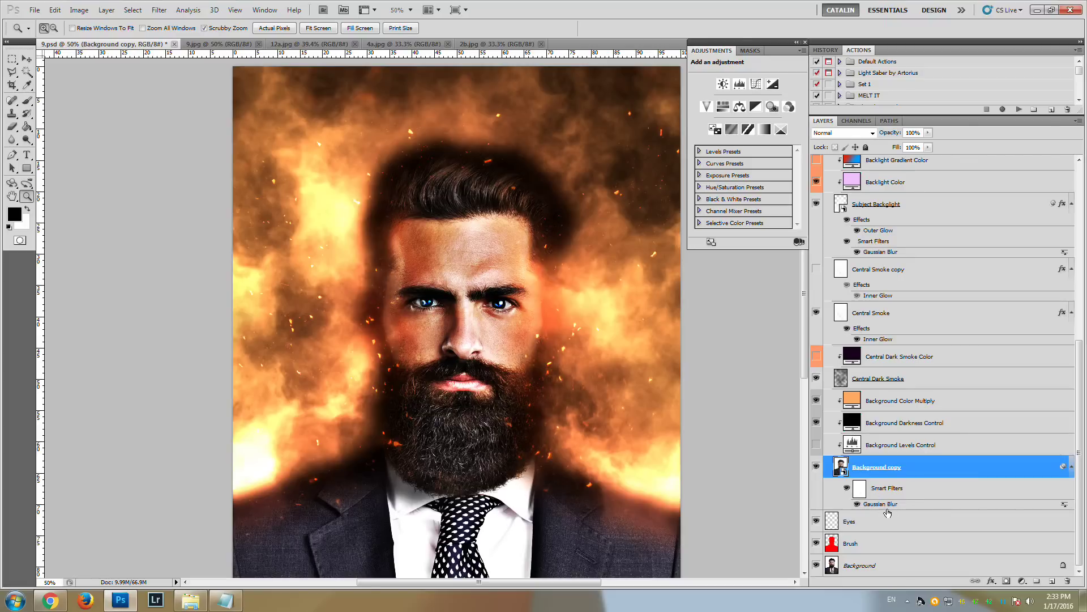
Paint black over the subject's head on the Background copy smart filter mask with a soft round 1411 px brush at 0% hardness
click(858, 491)
key(x)
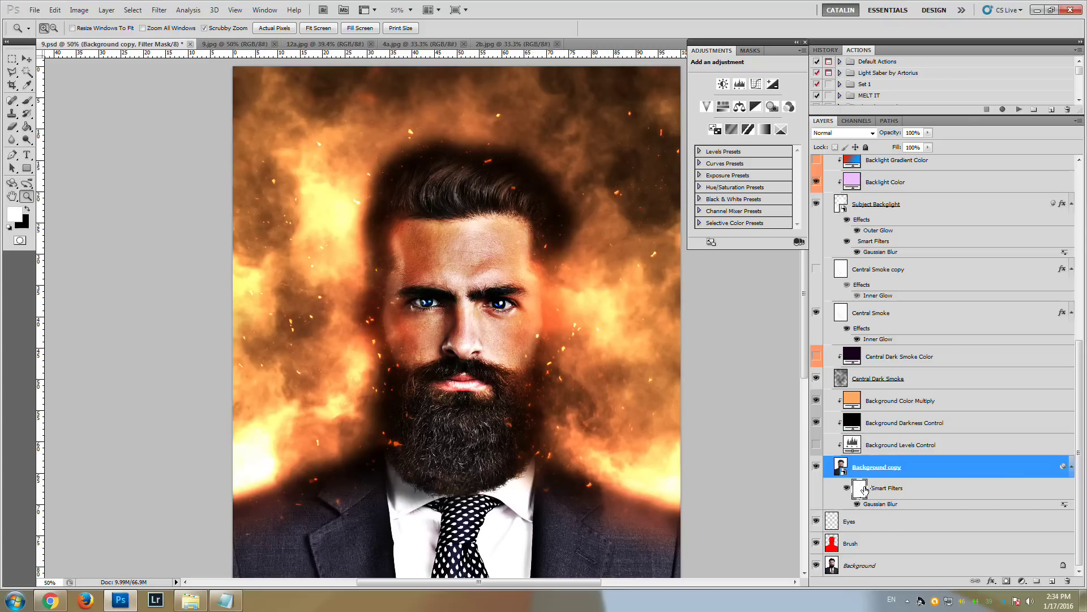
click(27, 100)
click(59, 28)
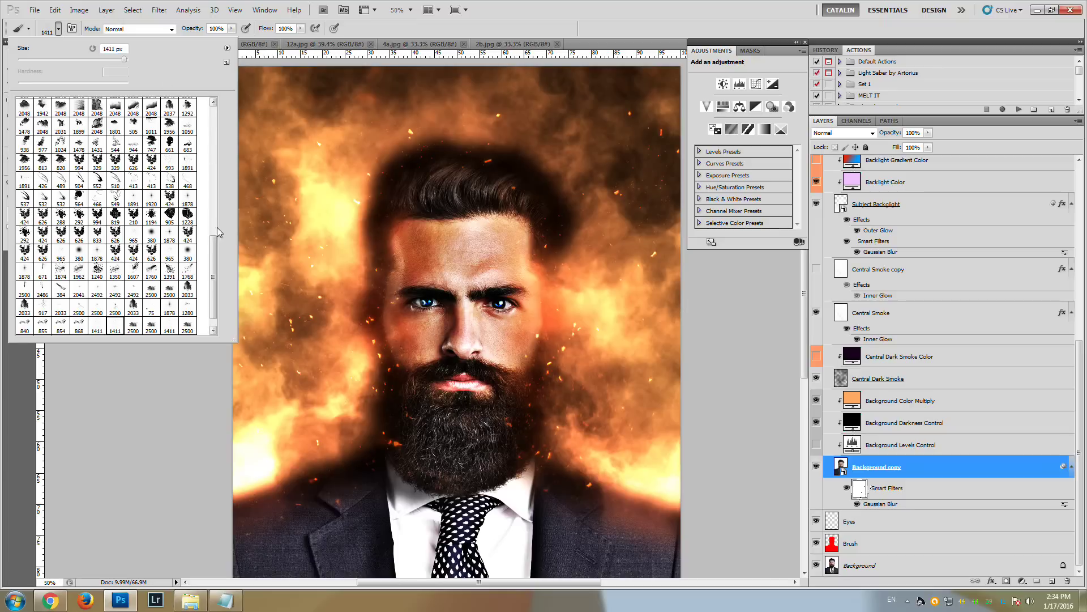
click(214, 117)
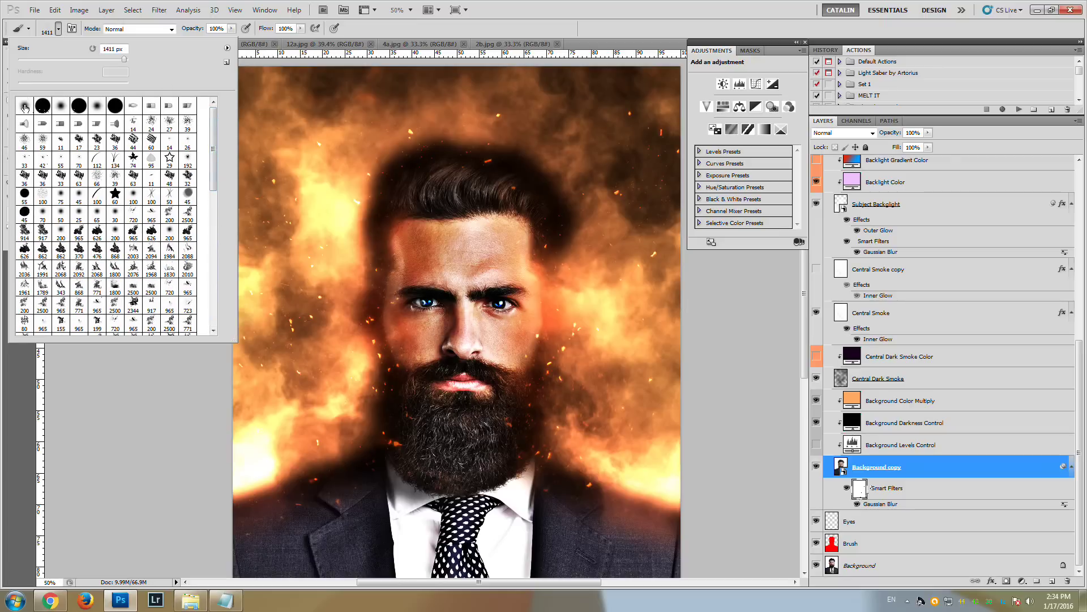
click(24, 106)
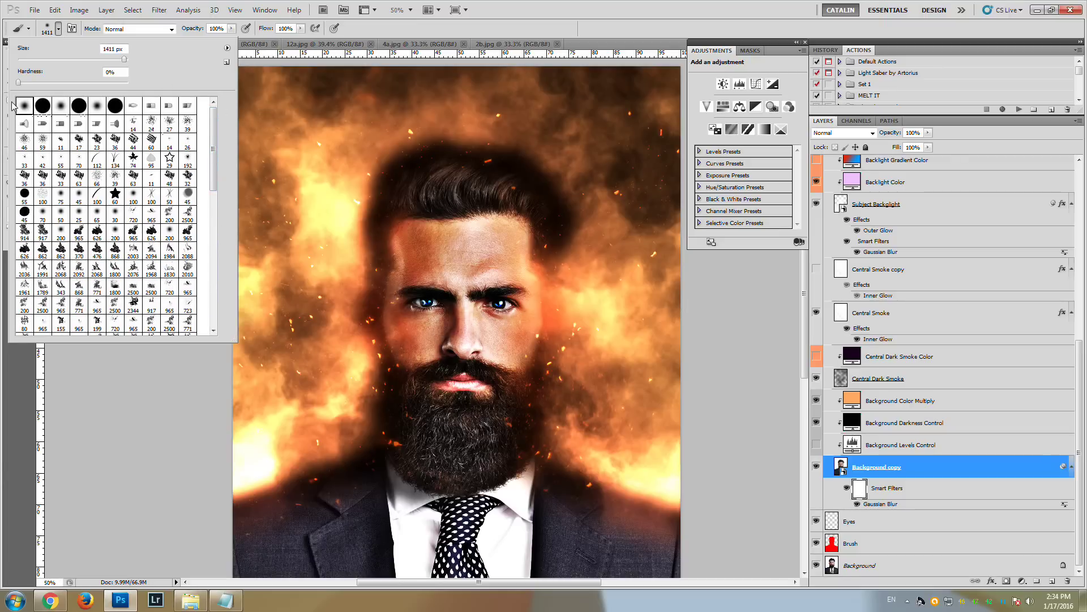
click(547, 5)
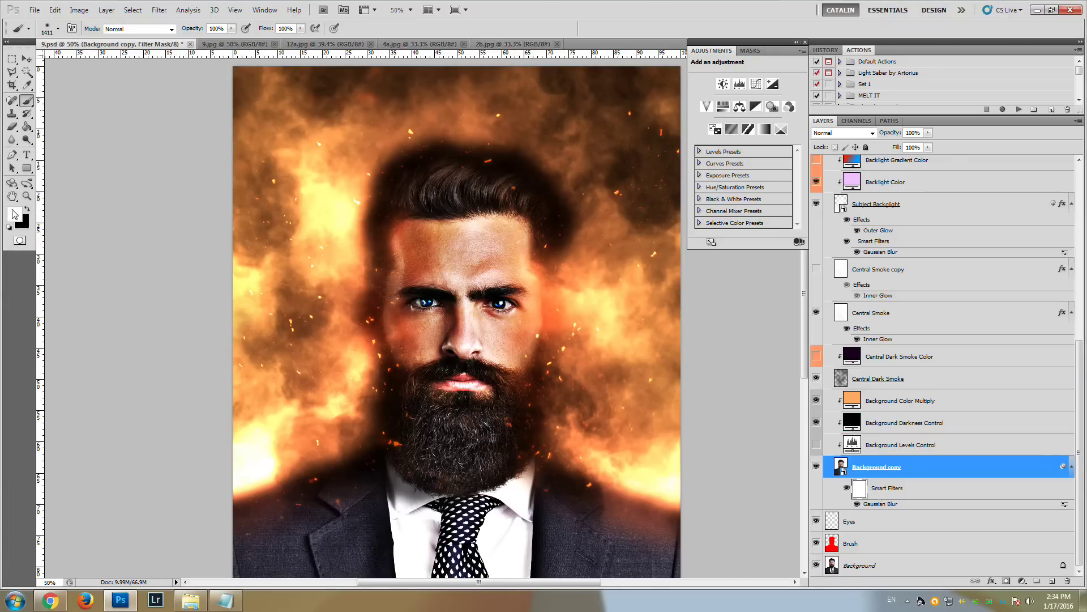
key(x)
click(466, 208)
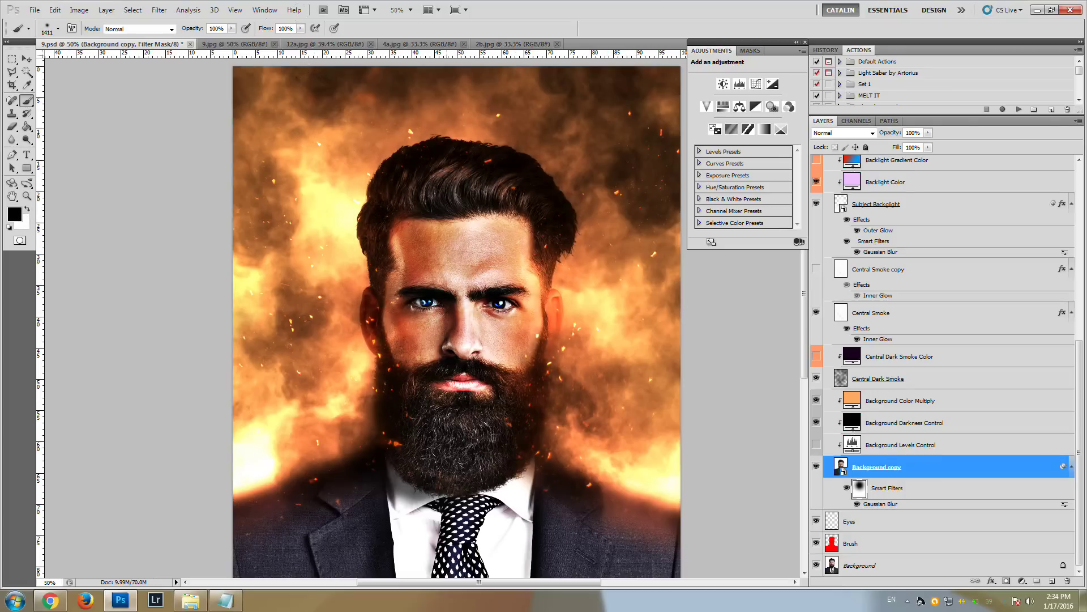
Increase the radius of the Gaussian Blur smart filter on the Background copy layer
click(26, 59)
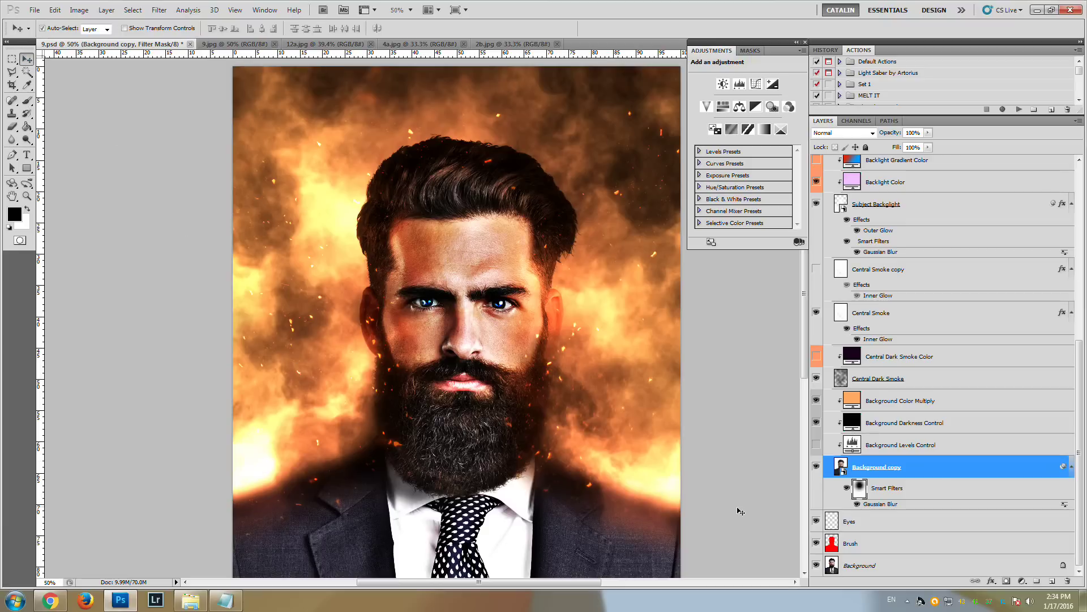
double_click(892, 504)
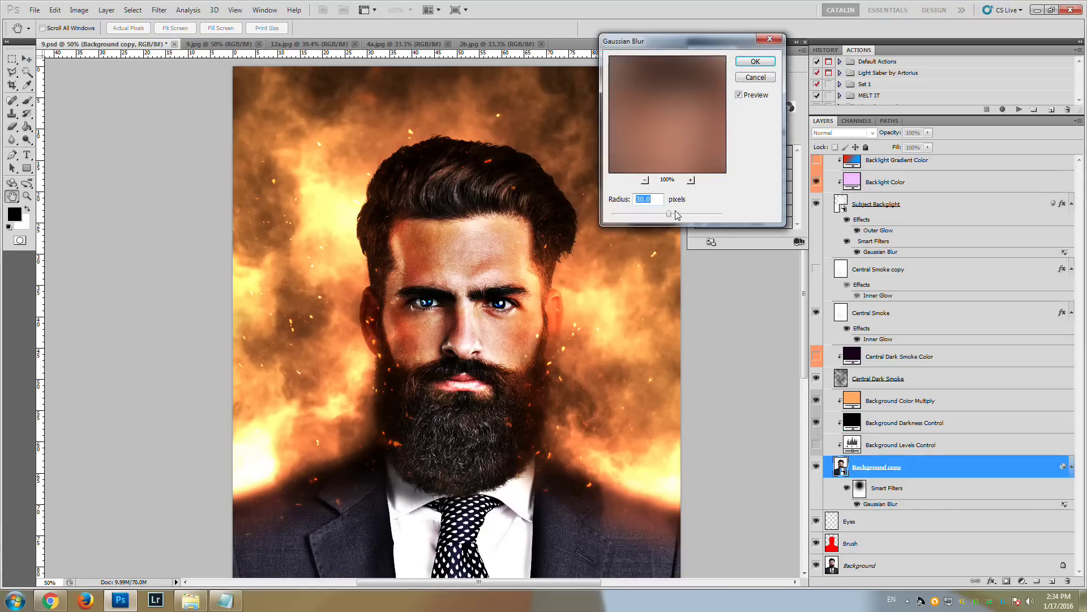
click(683, 215)
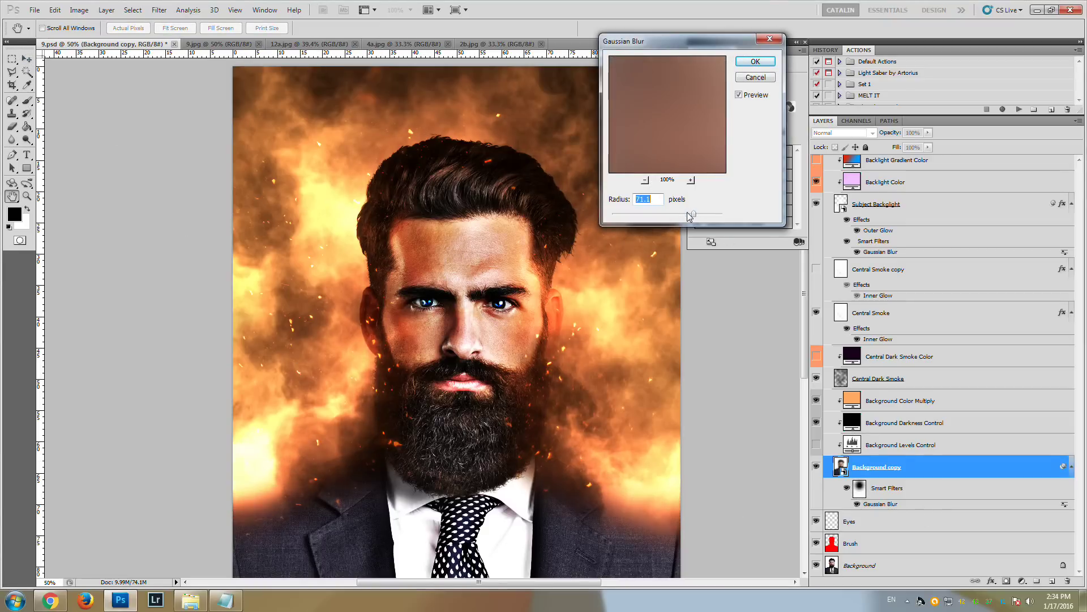
click(680, 215)
click(743, 62)
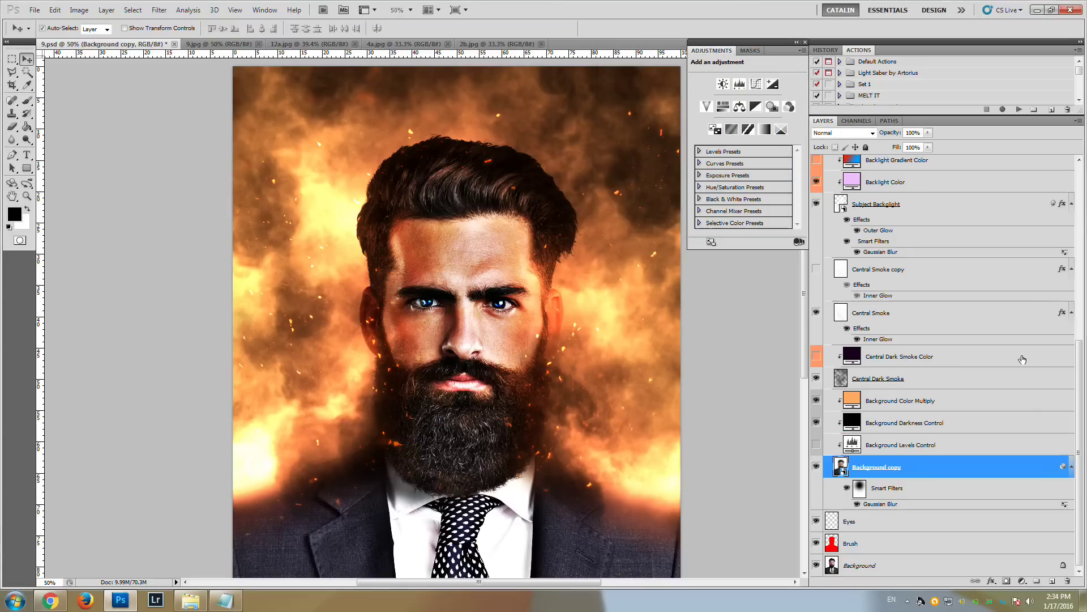
Change the Background Color Multiply fill to the redder orange ff8f5e
double_click(852, 401)
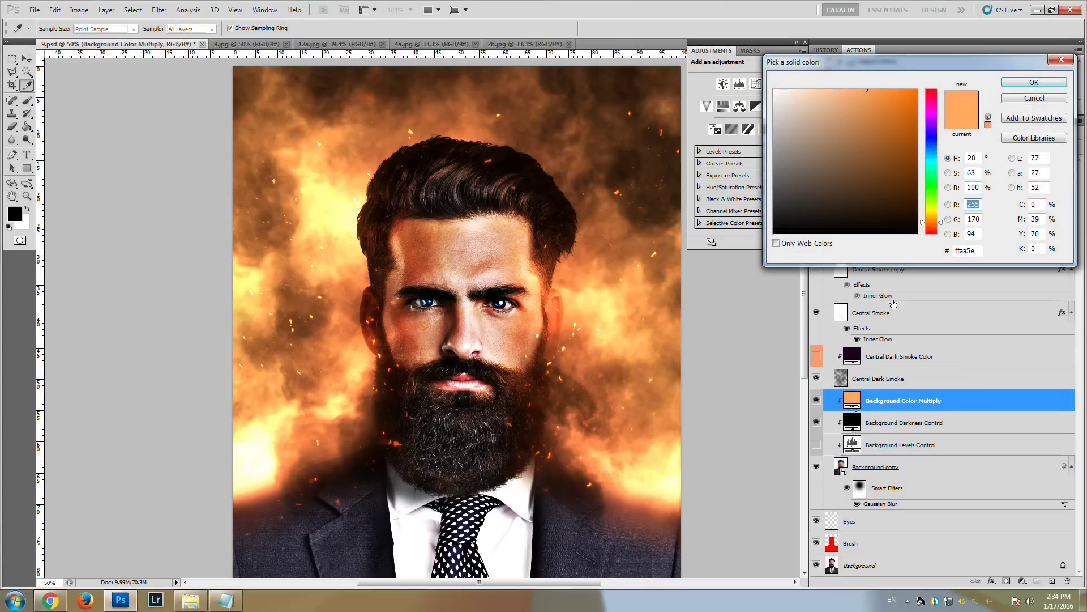
click(934, 225)
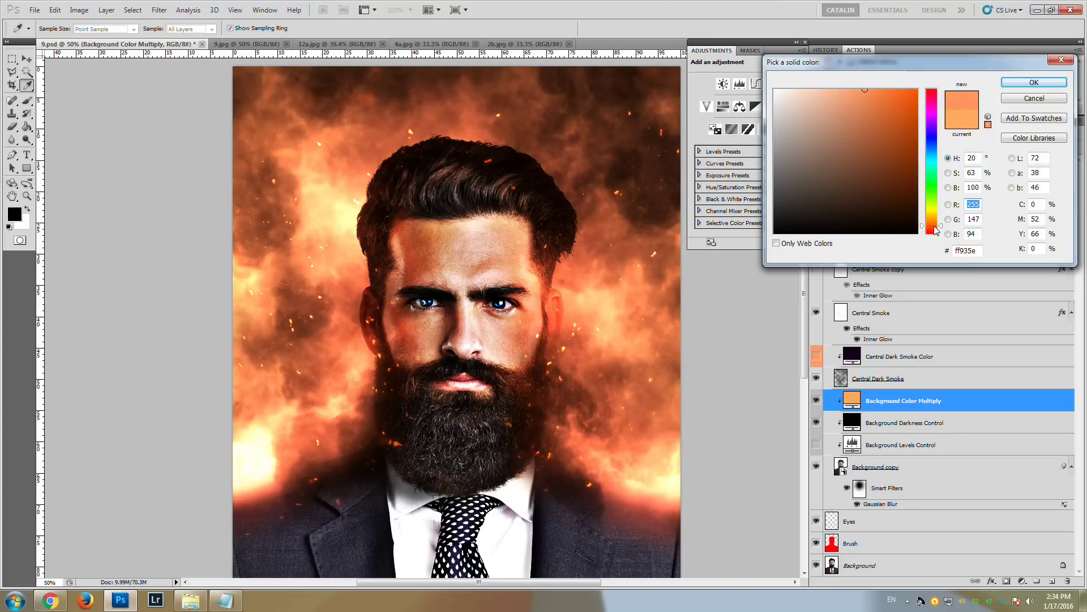
drag(935, 226, 934, 226)
click(1006, 81)
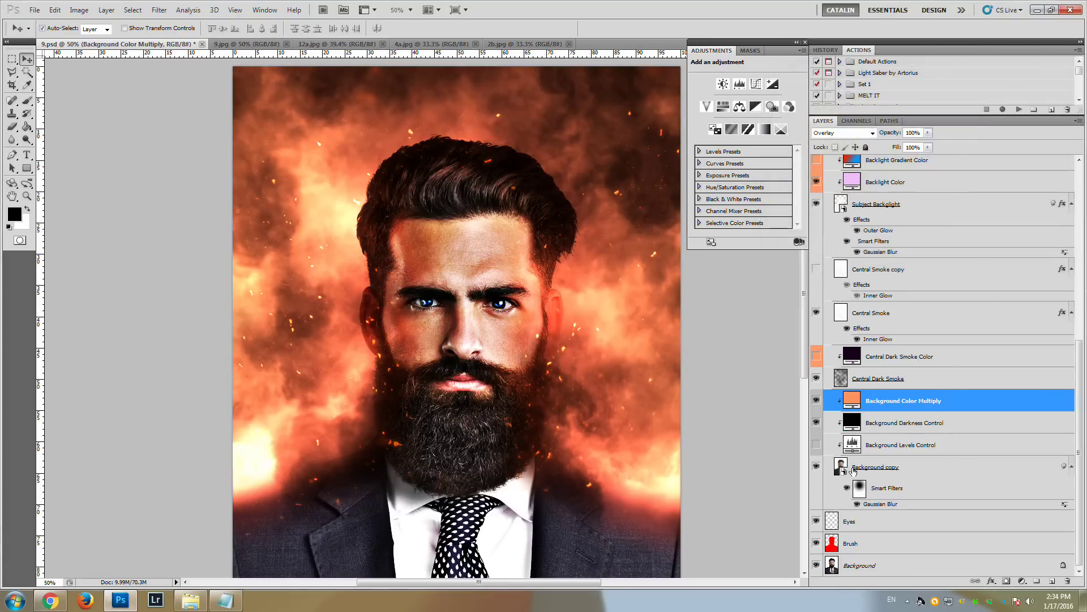
Compare the portrait with the Background Levels Control layer shown and hidden
click(816, 444)
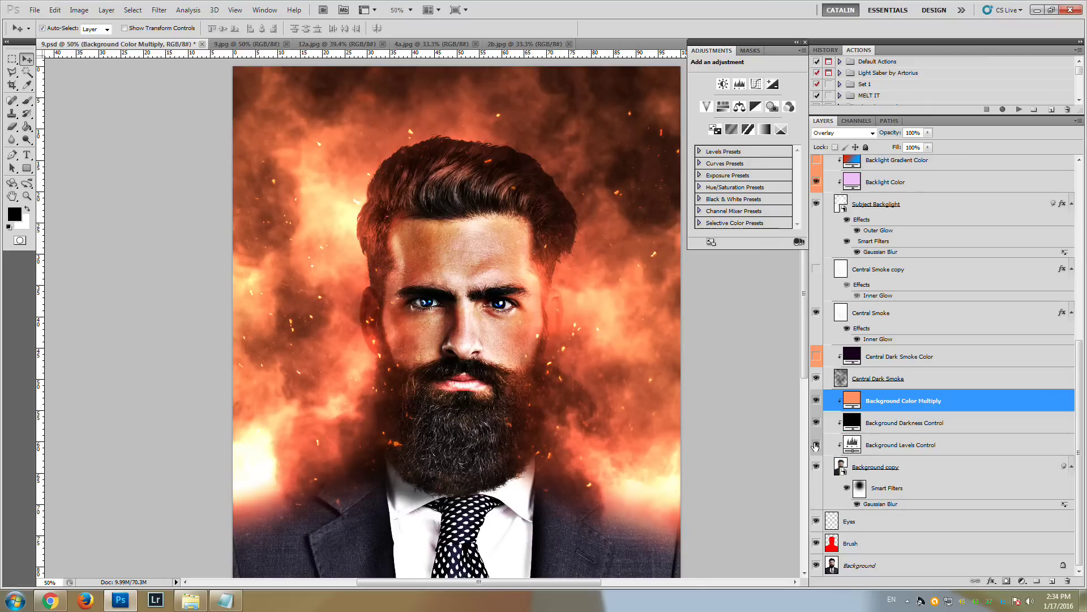
click(816, 445)
click(816, 445)
Check the Backlight Color layer's effect by toggling its visibility, and change its fill to a fully saturated golden yellow
scroll(878, 323, up, 3)
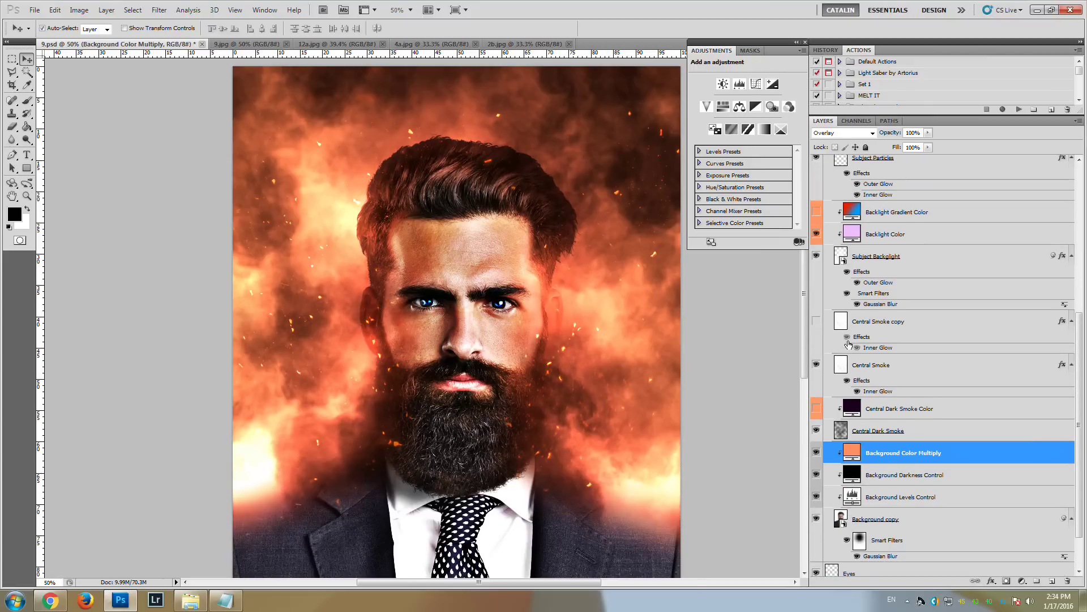
click(816, 234)
click(816, 234)
double_click(851, 234)
click(776, 88)
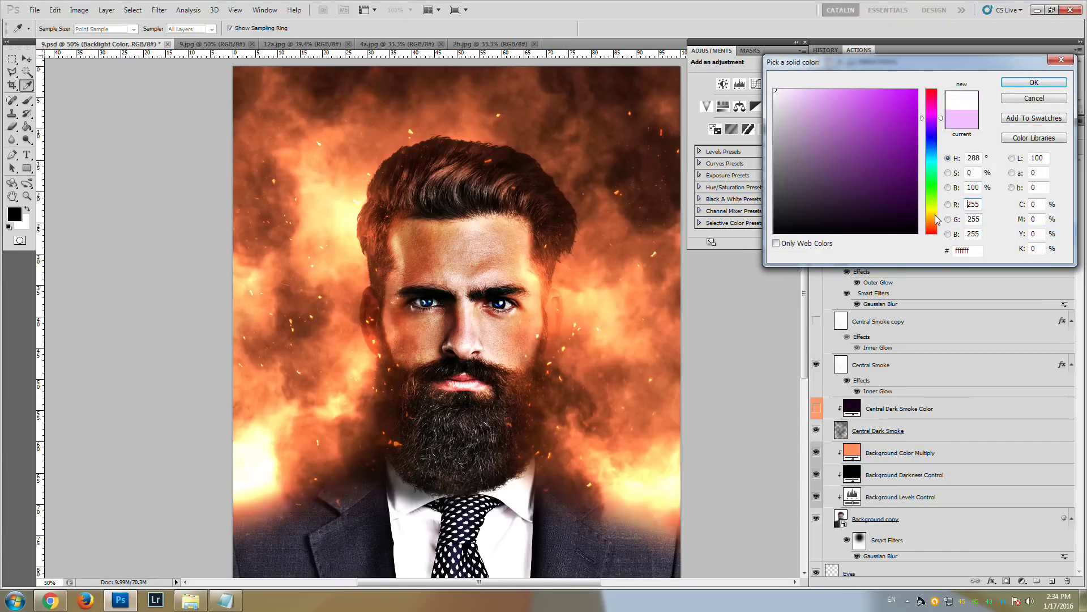
click(934, 215)
drag(885, 124, 926, 73)
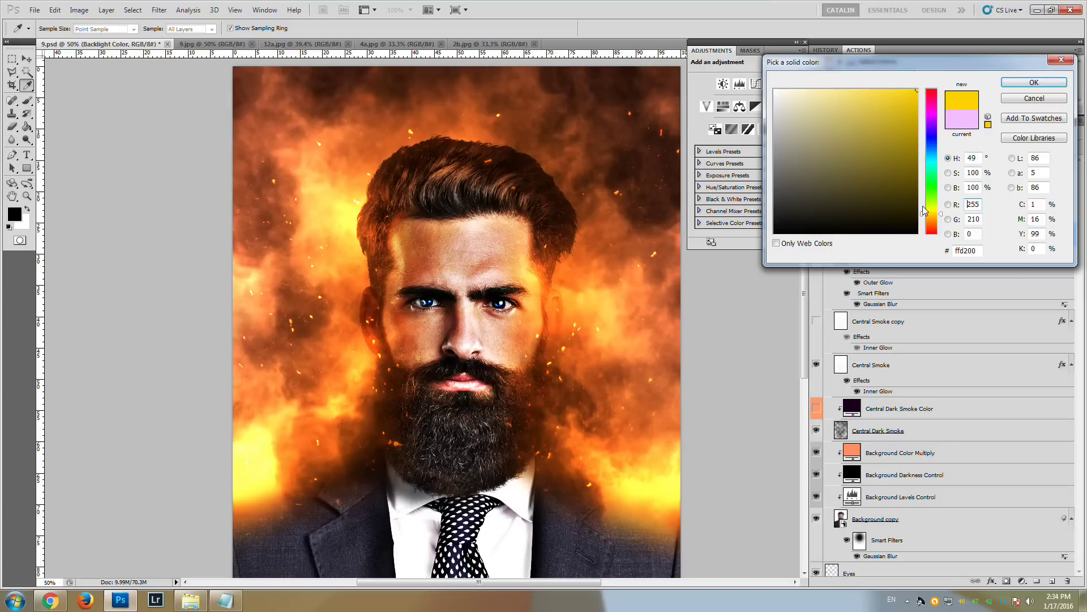
drag(931, 216, 934, 220)
click(1034, 82)
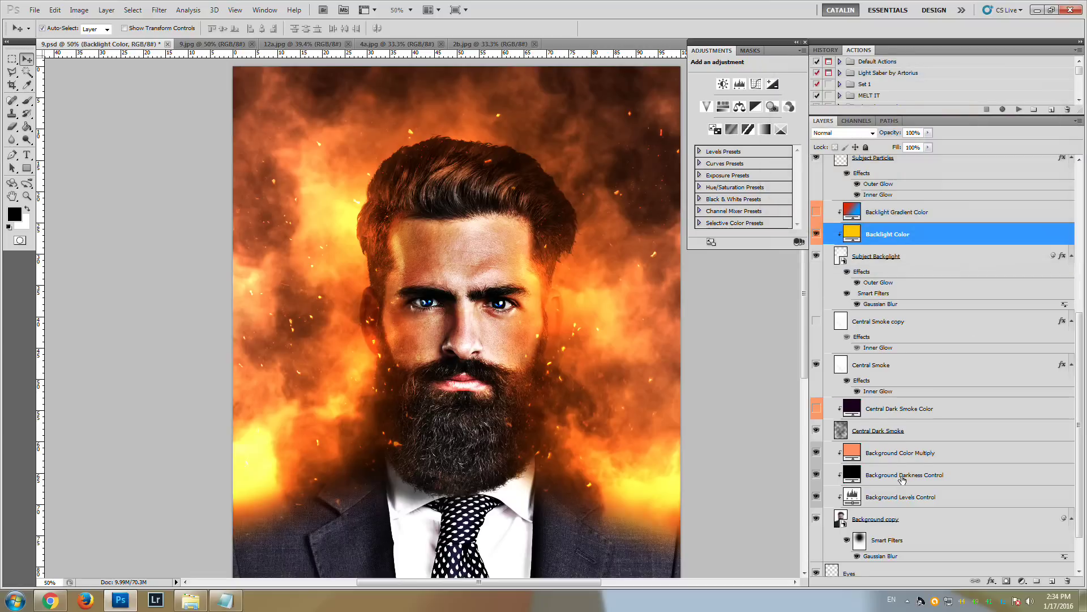
Hide the Background Levels Control layer
scroll(815, 487, down, 1)
click(816, 470)
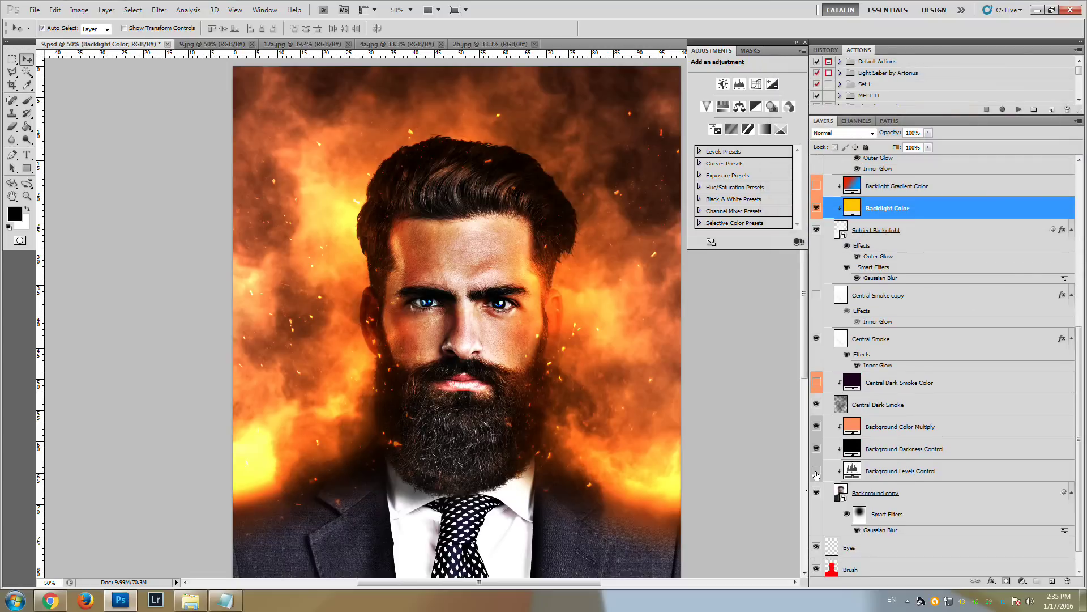
Examine the face and fiery background up close at 100%, and return to the 50% view of the portrait
click(26, 196)
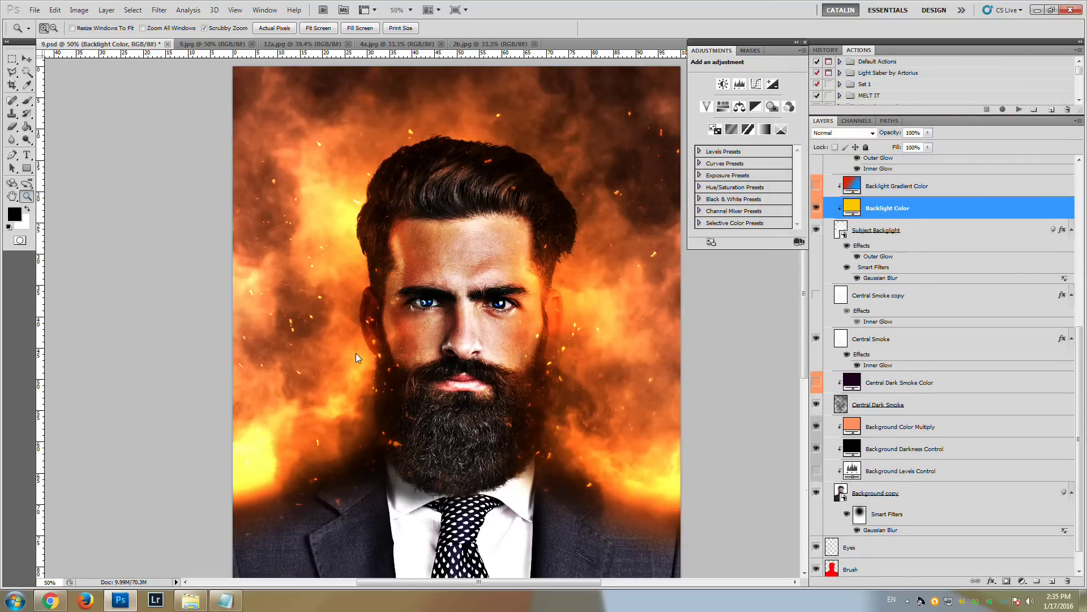
click(359, 357)
click(479, 345)
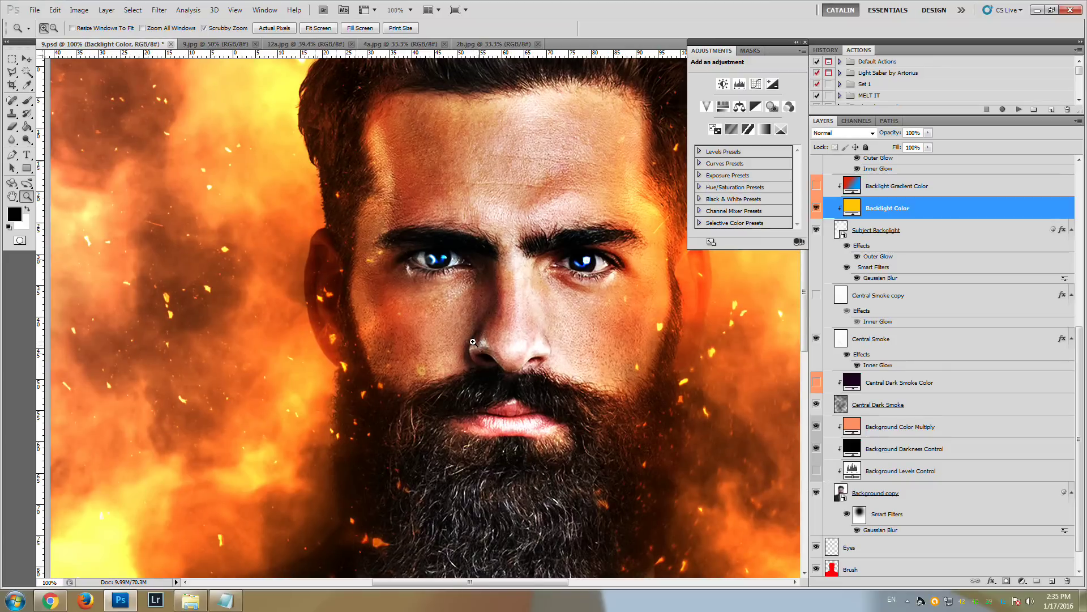
alt+click(539, 395)
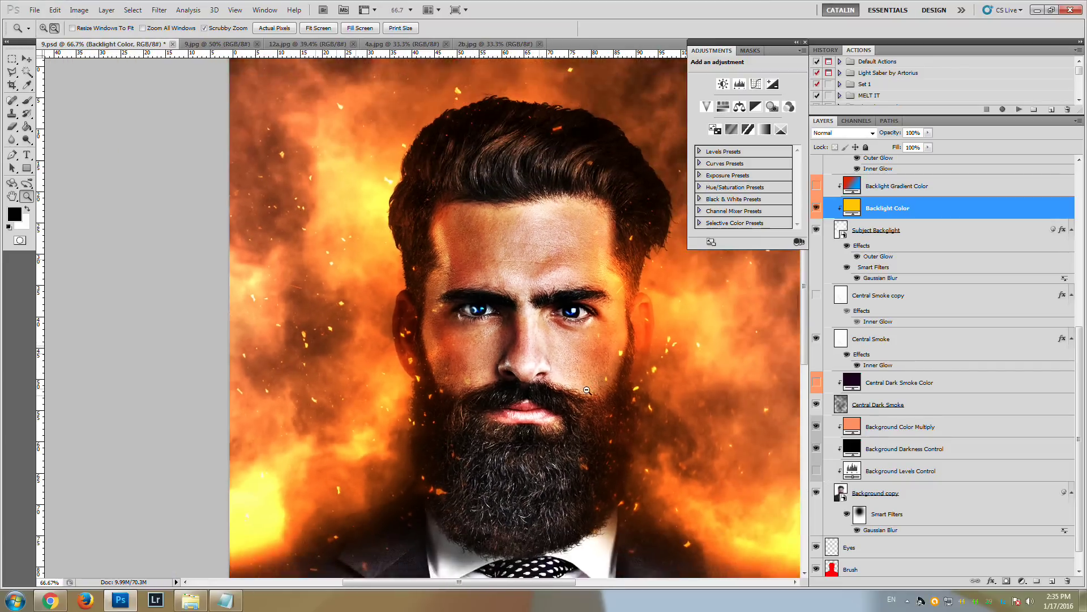
alt+click(590, 391)
drag(521, 583, 541, 584)
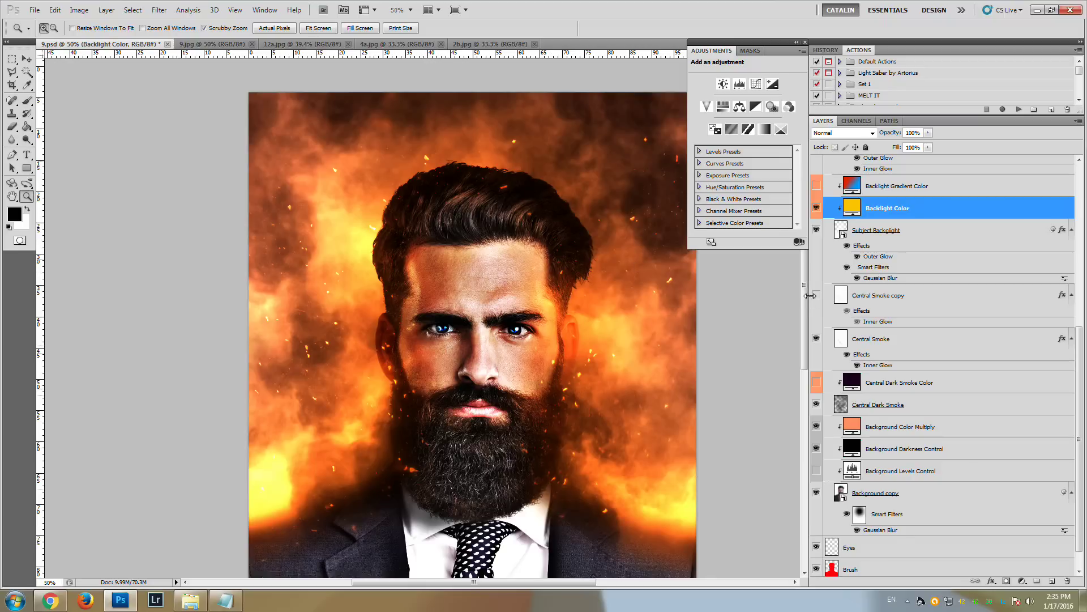
drag(804, 300, 803, 314)
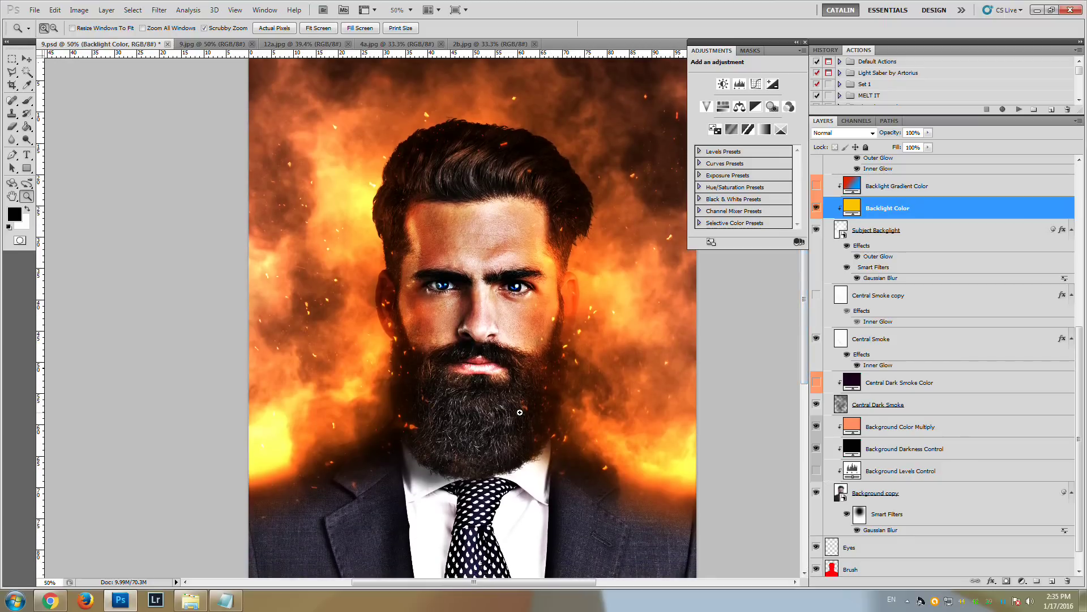
scroll(493, 396, up, 2)
Recolour the Background Color Multiply layer's fill to purple 7234c6
scroll(980, 325, up, 2)
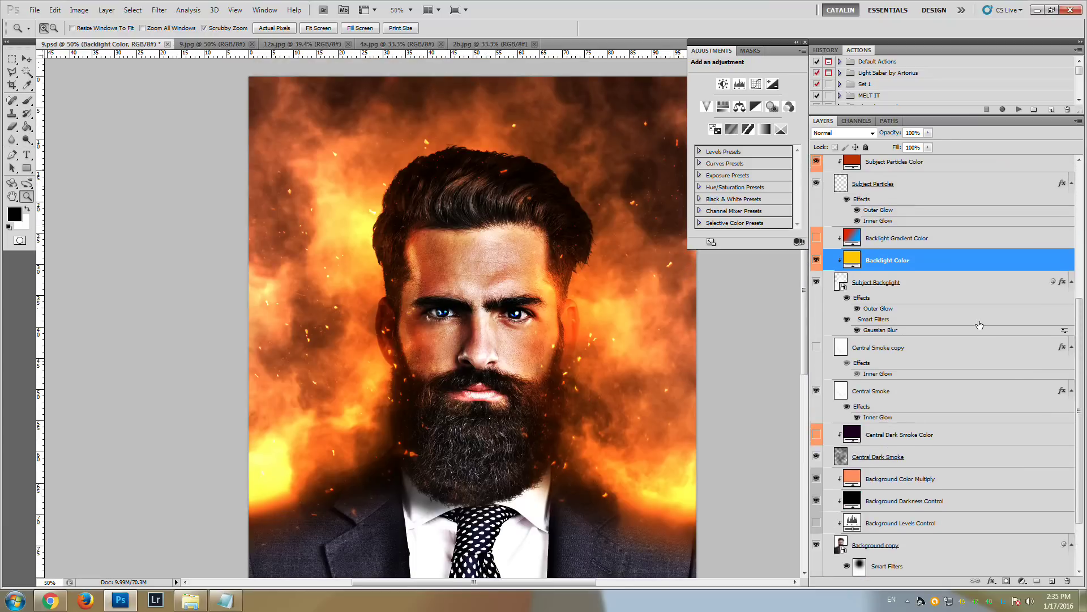
scroll(979, 325, up, 2)
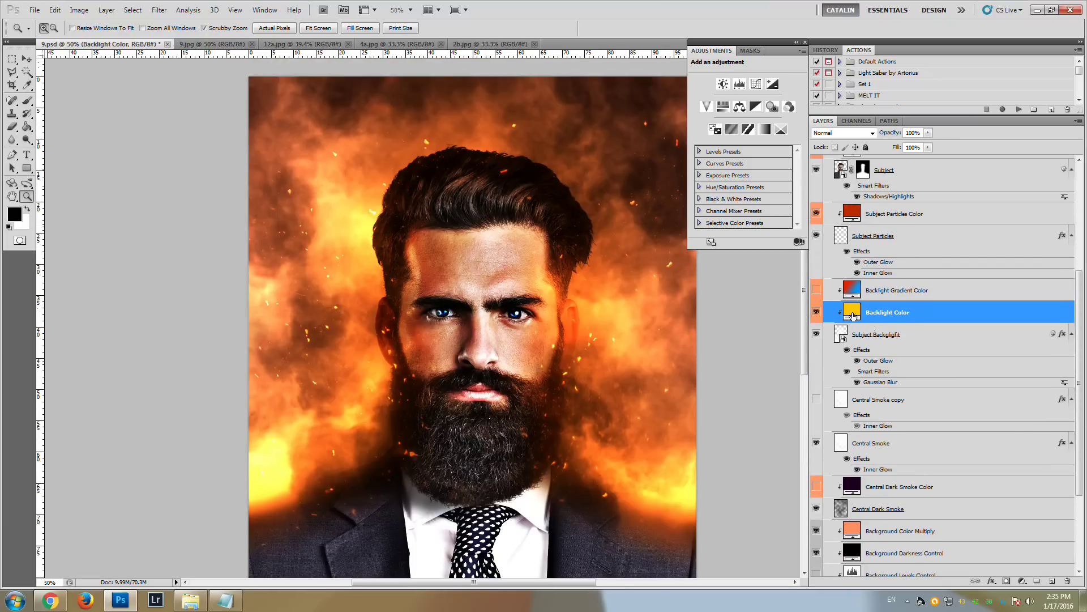
scroll(853, 316, down, 2)
scroll(962, 375, down, 1)
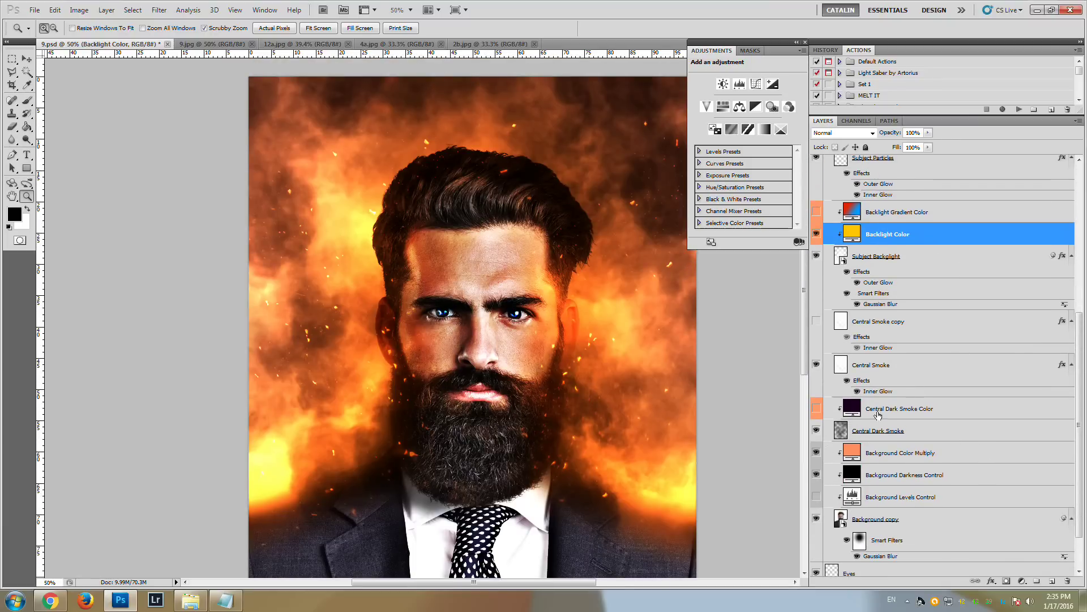
double_click(854, 453)
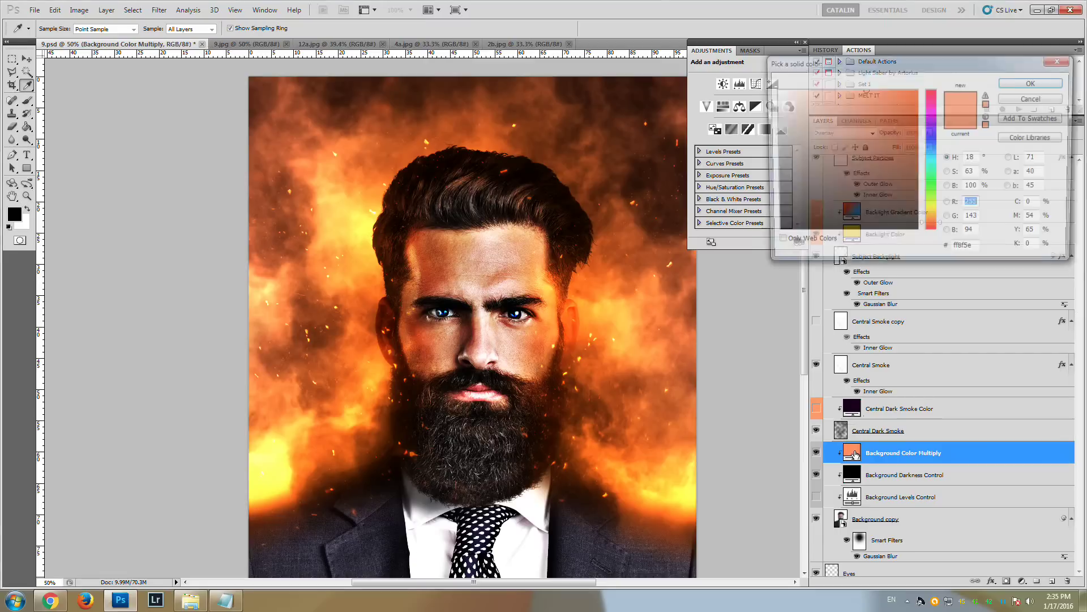
click(926, 130)
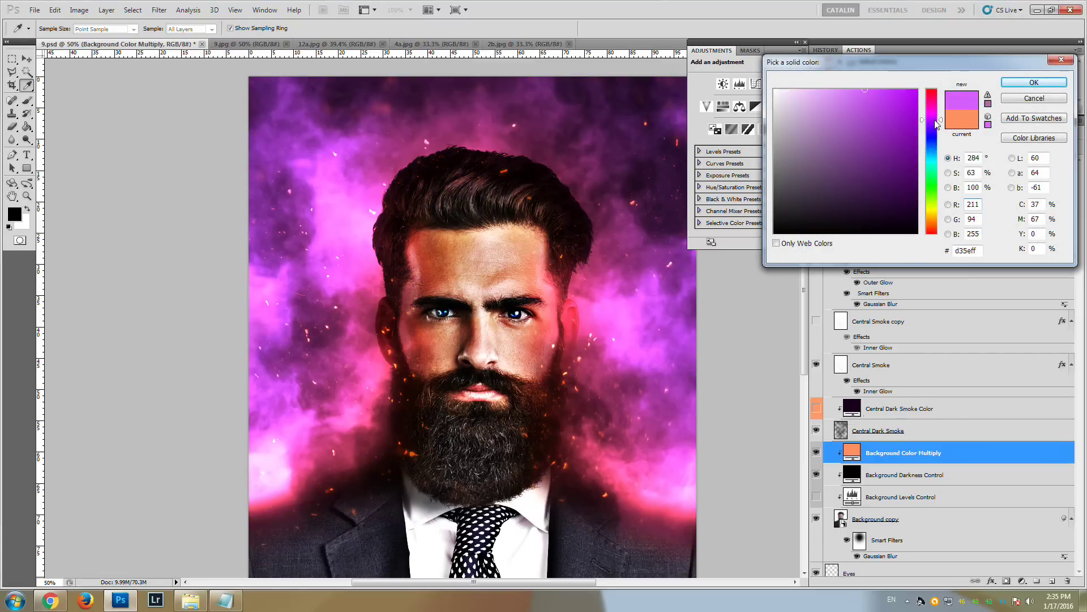
click(935, 128)
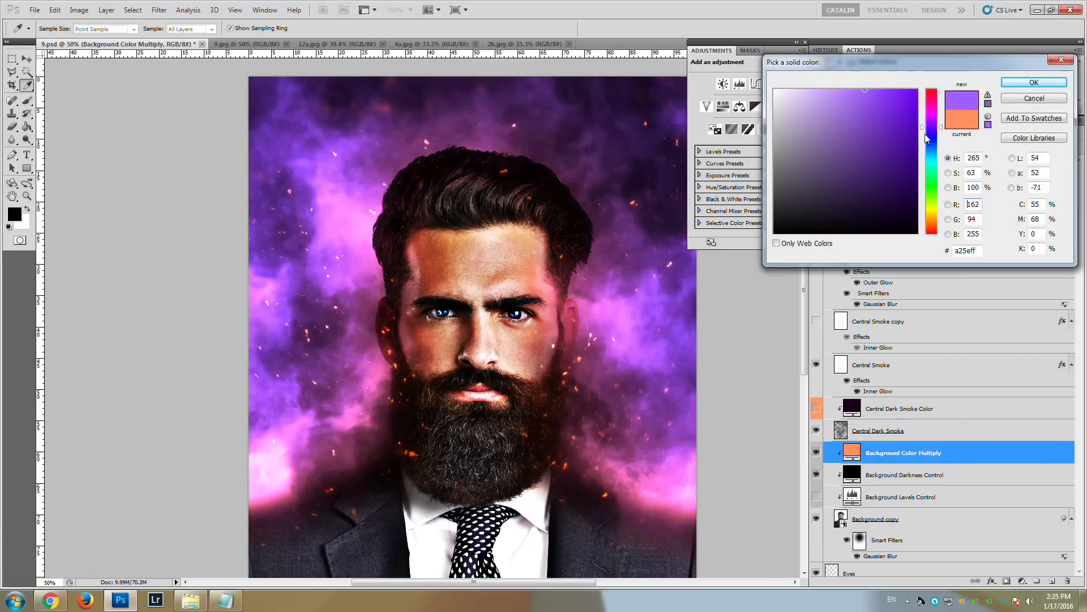
click(886, 126)
click(888, 140)
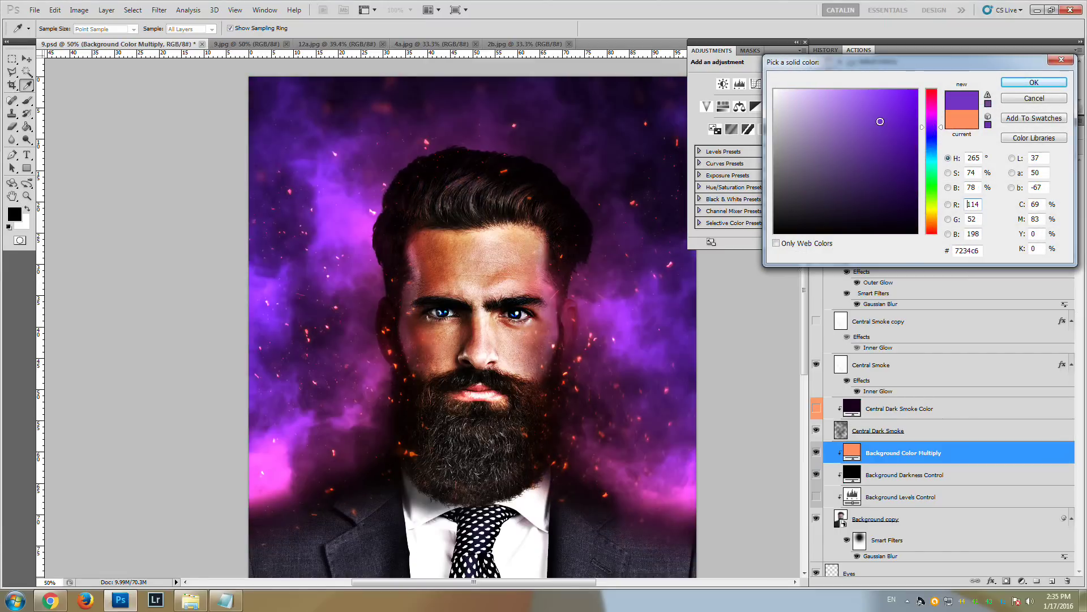
click(1034, 82)
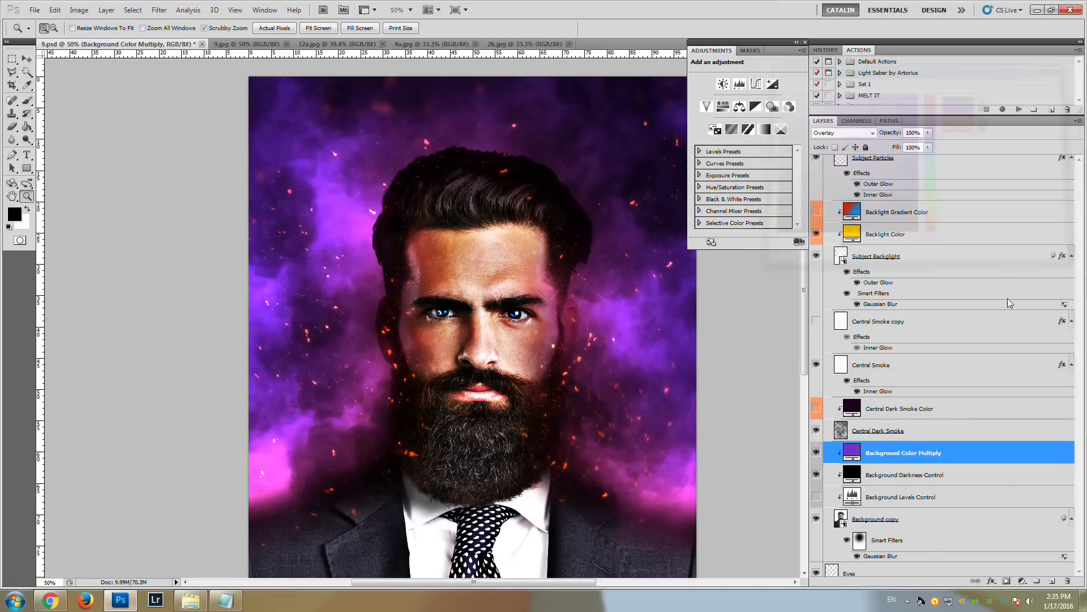
Show the Central Dark Smoke Color layer and change its fill to a very dark blue
click(816, 408)
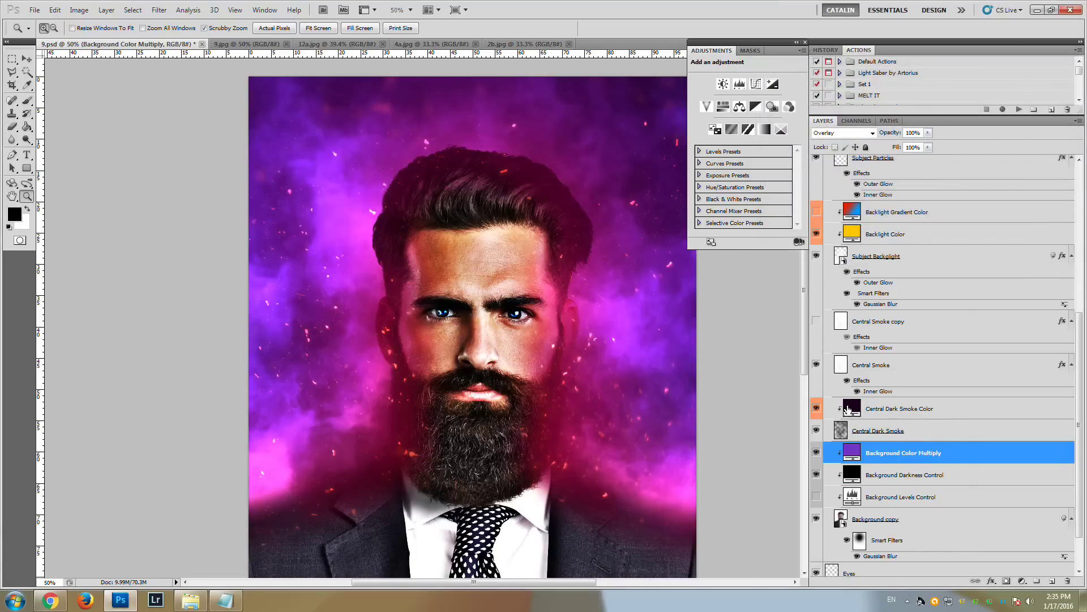
double_click(852, 408)
click(932, 155)
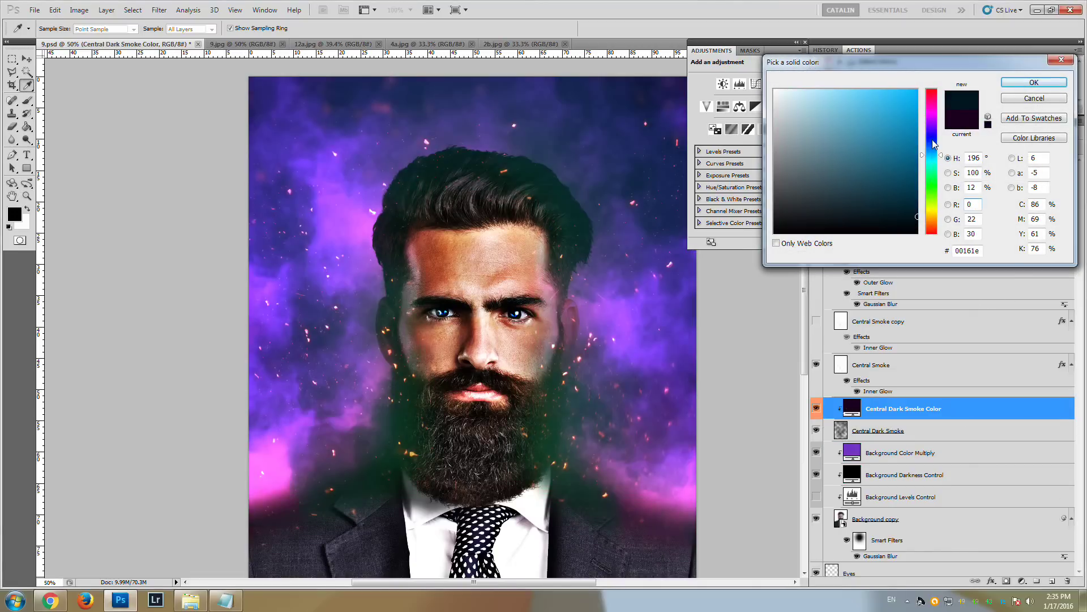
click(933, 140)
click(1034, 82)
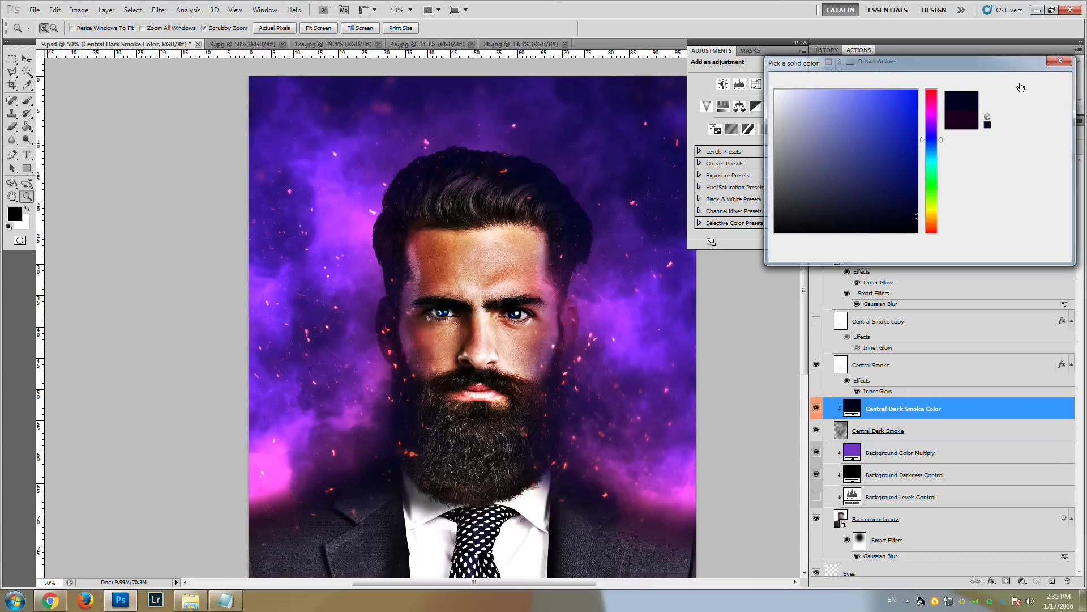
Hide the Backlight Color layer and show the Backlight Gradient Color layer in its place
key(z)
scroll(881, 378, up, 3)
scroll(881, 378, up, 2)
click(815, 299)
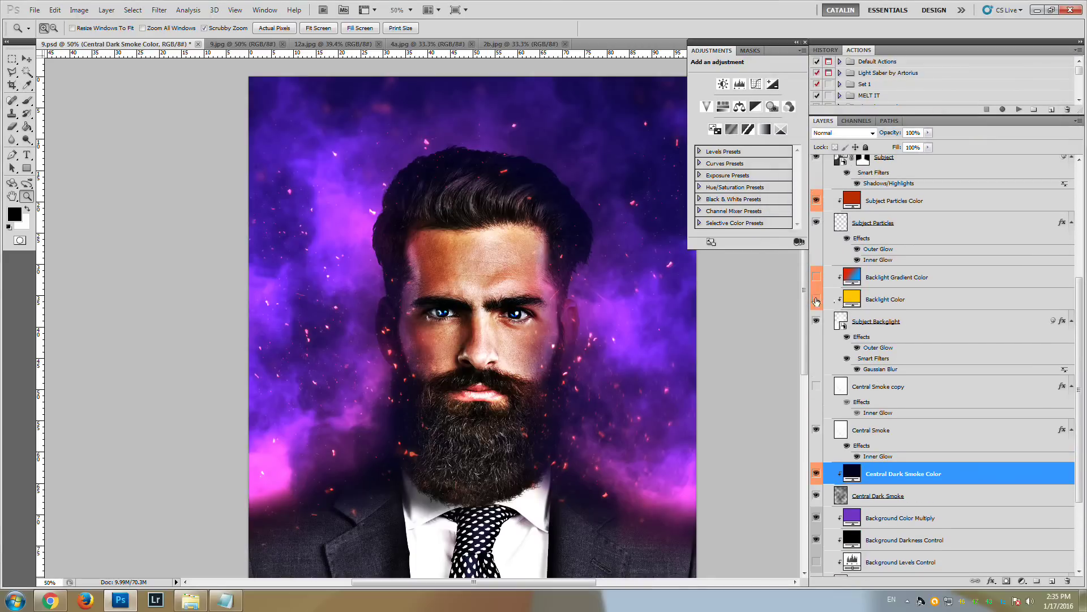
click(815, 277)
Try blue, yellow and orange hues for the Subject Particles Color fill, and discard the change
scroll(849, 238, up, 1)
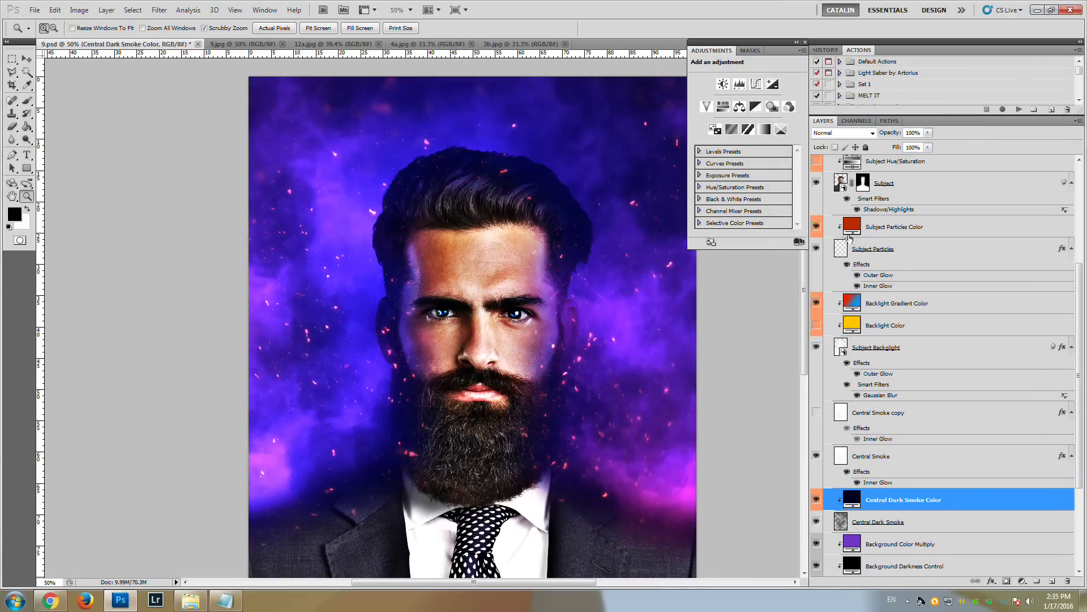
double_click(852, 227)
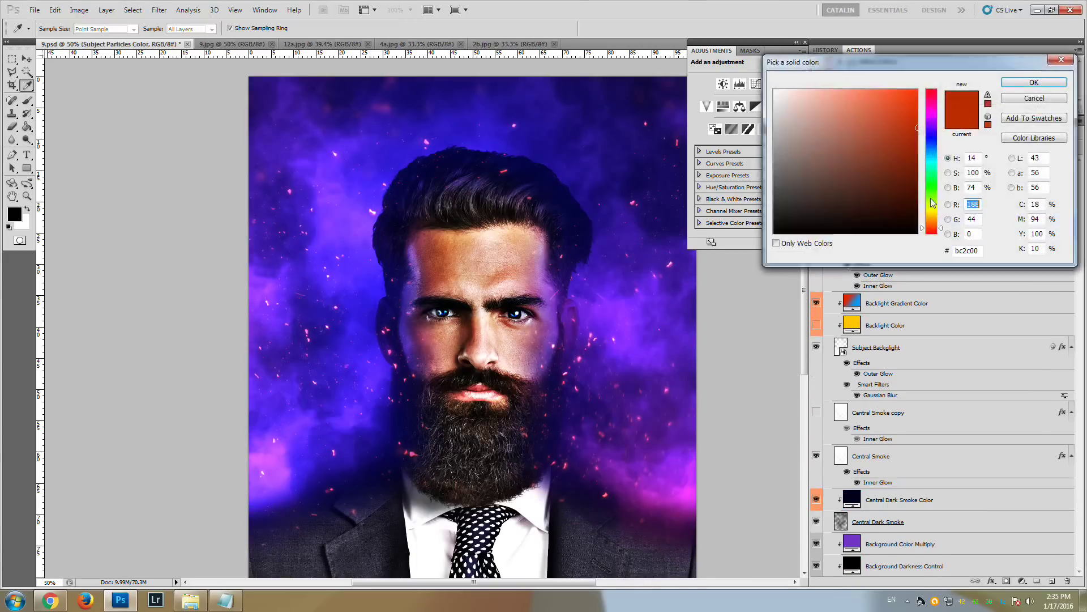
click(931, 153)
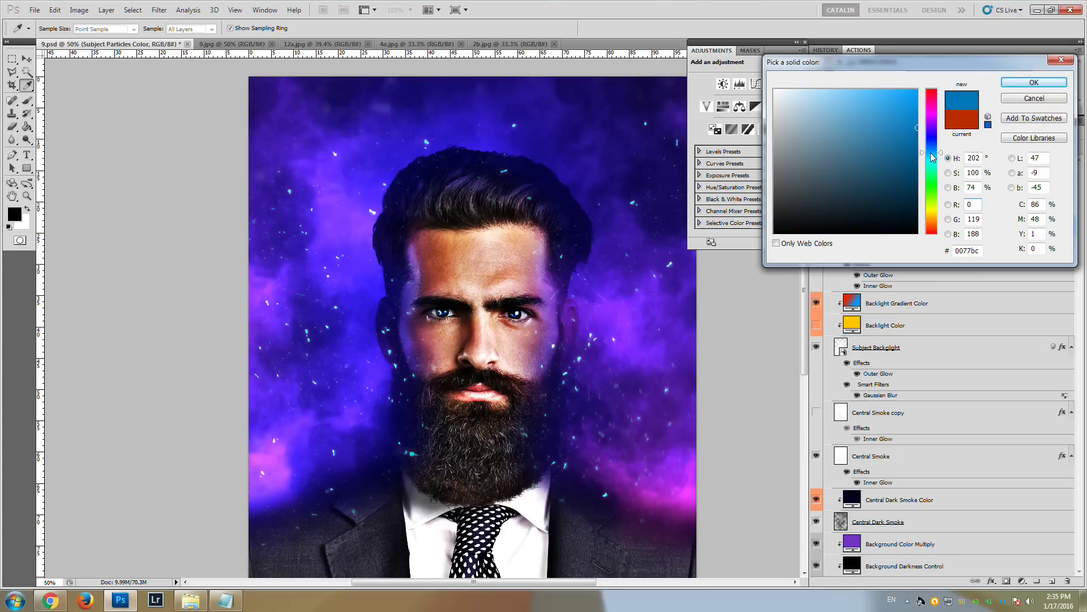
drag(933, 157, 932, 140)
click(932, 211)
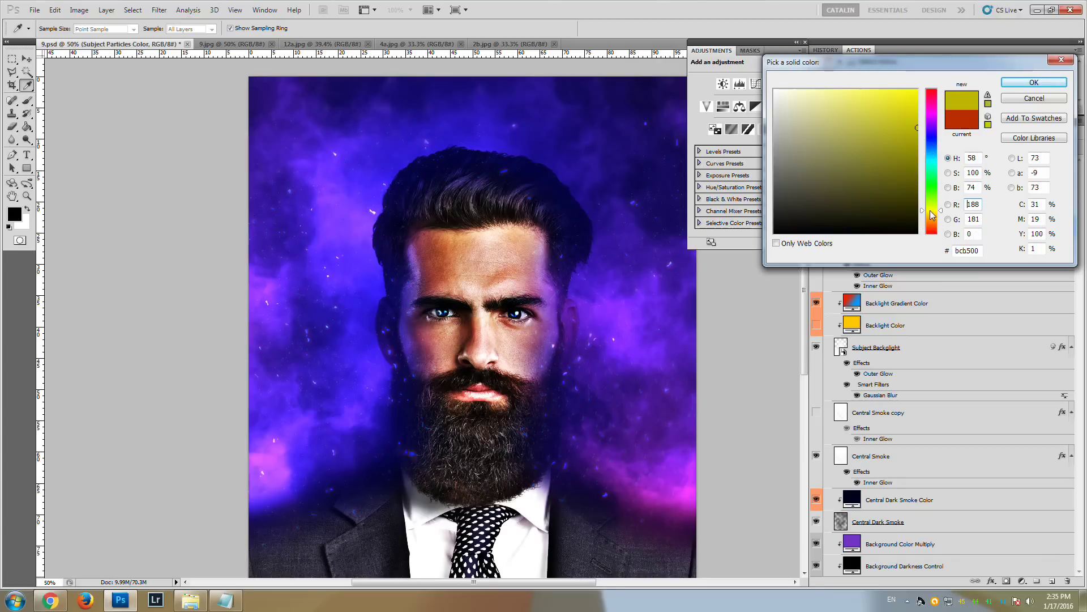
click(933, 224)
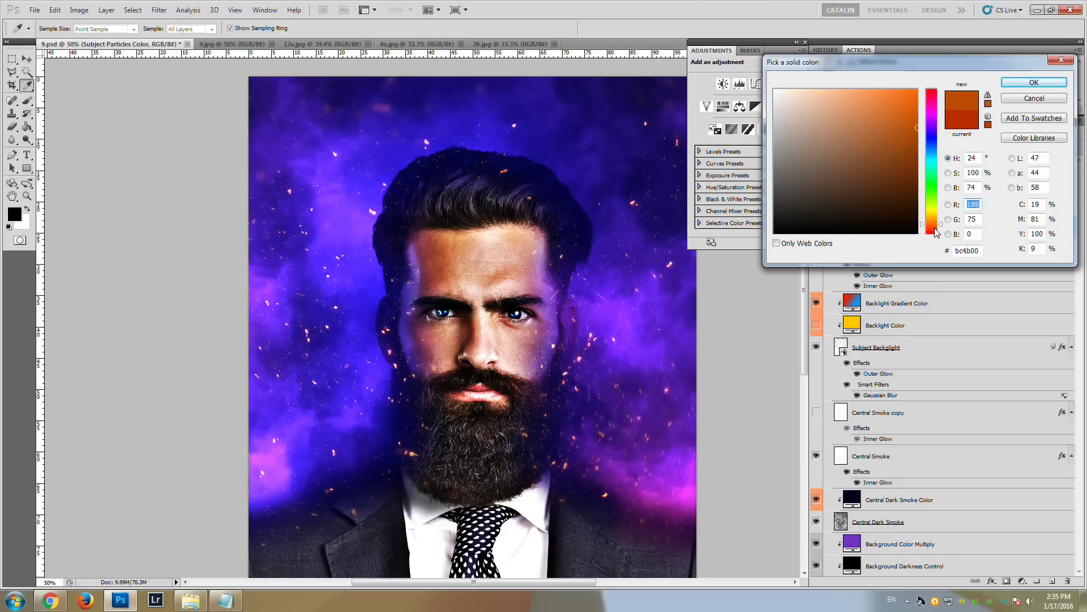
key(Escape)
Show the Subject Hue/Saturation layer to desaturate the man's face and suit
scroll(905, 338, up, 3)
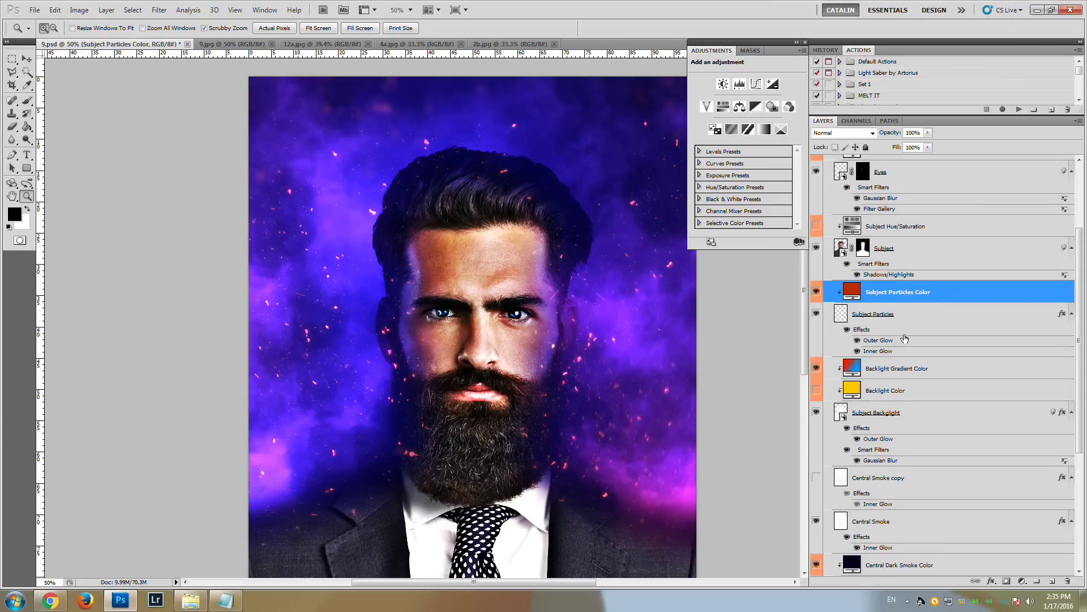
scroll(905, 339, up, 2)
scroll(904, 338, up, 4)
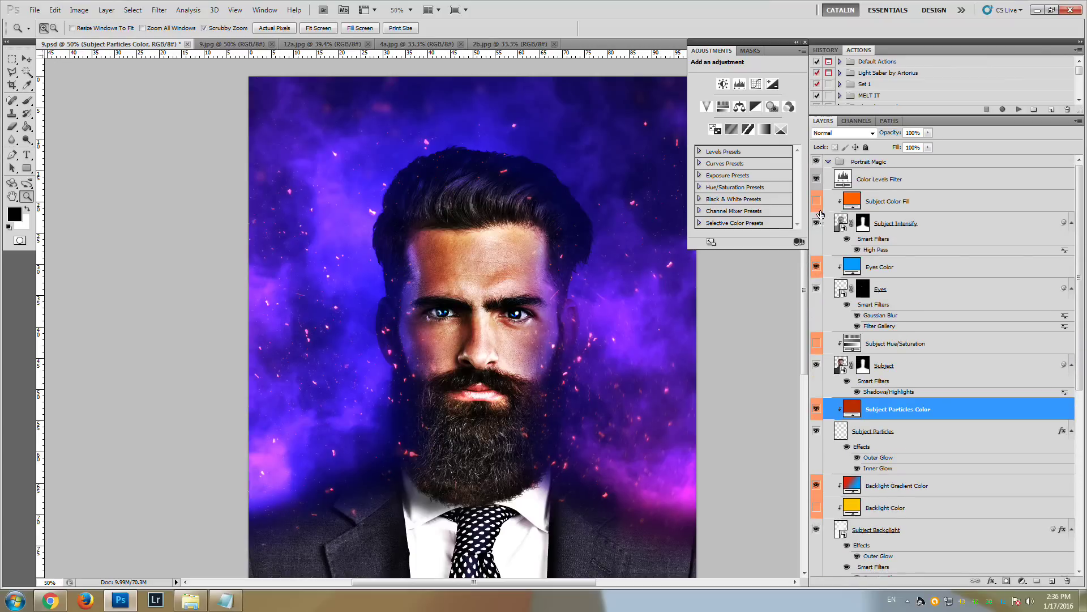
click(816, 343)
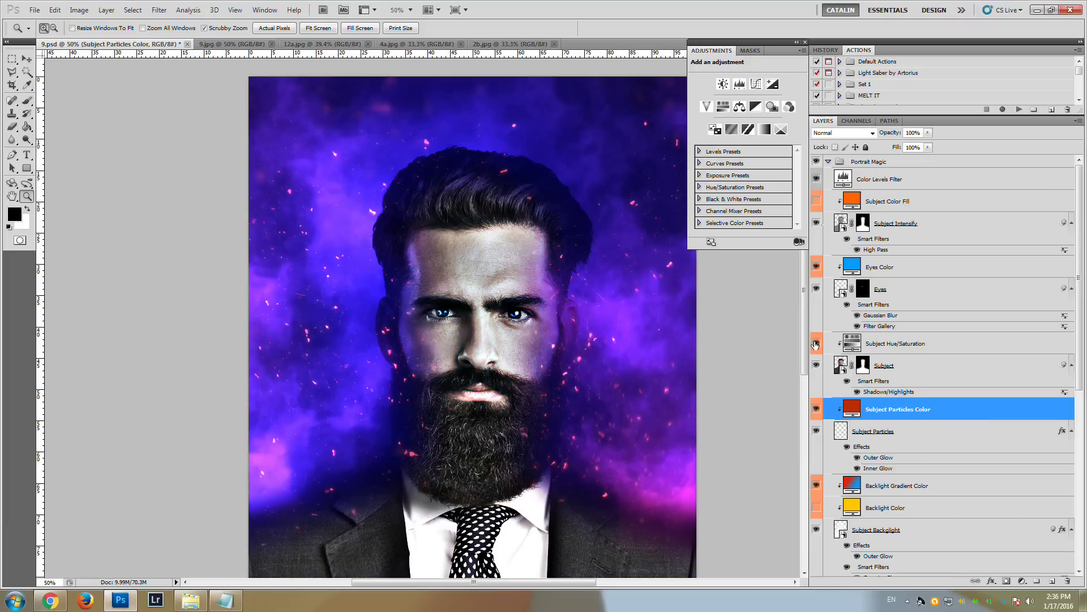
Try an orange-red for the Eyes Color fill and settle on purple 9600ff
click(500, 331)
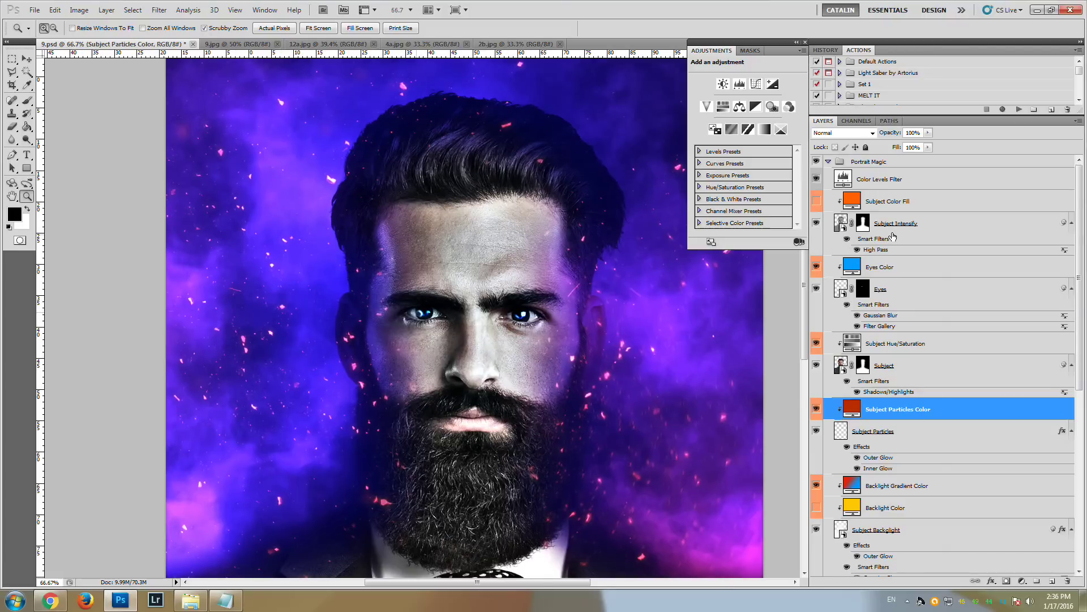
double_click(854, 270)
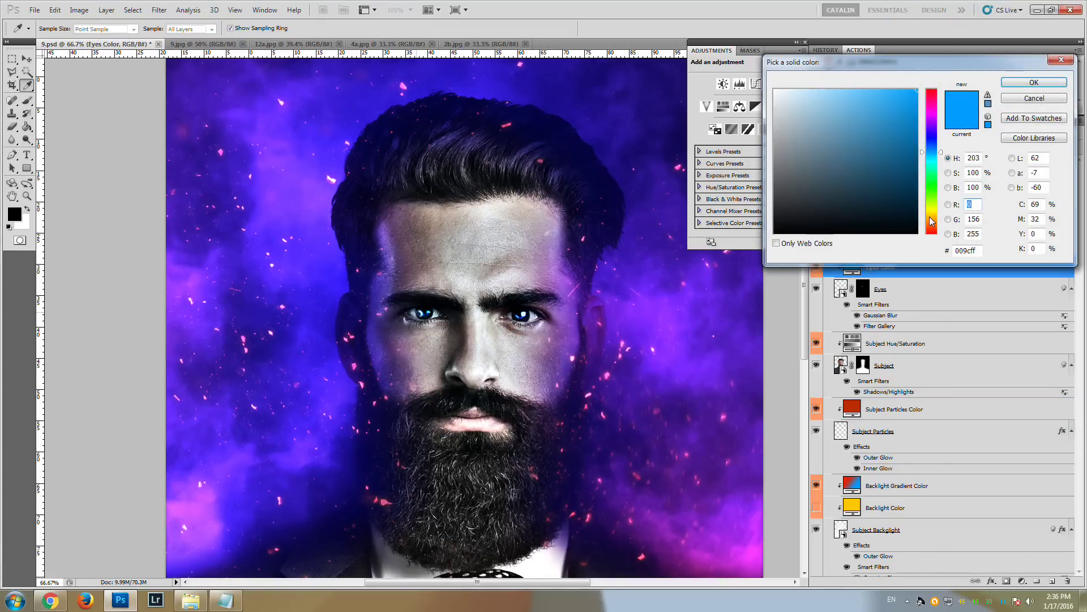
click(930, 217)
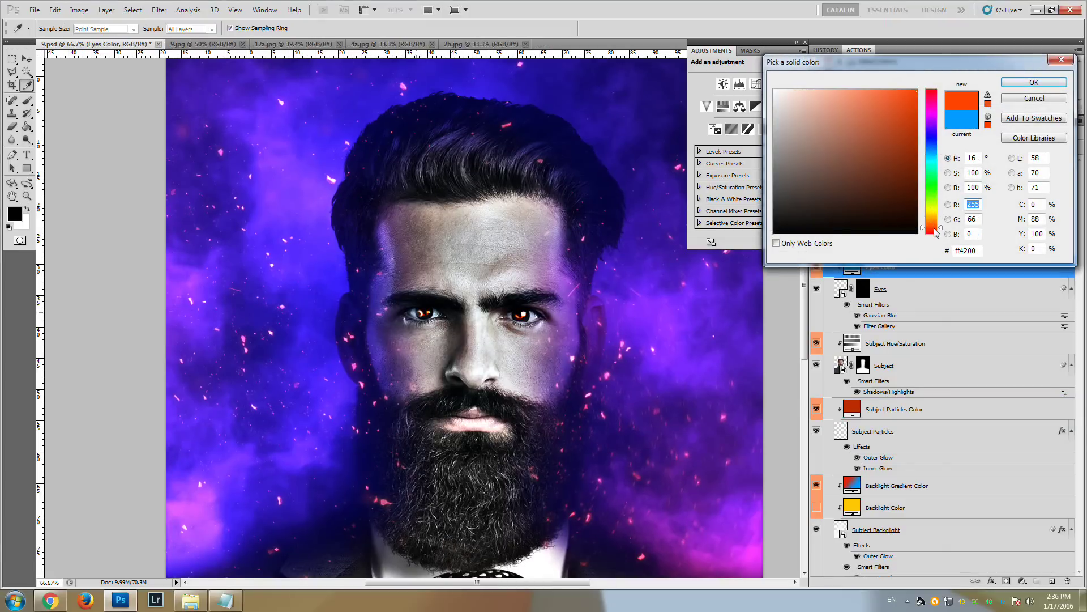
click(931, 124)
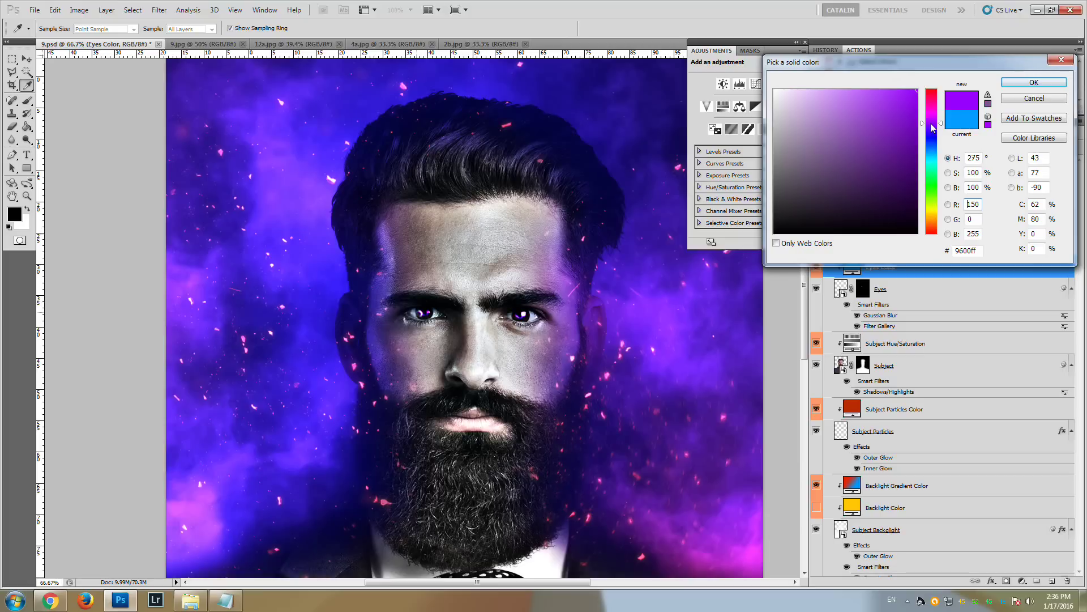
click(1032, 81)
key(z)
alt+click(435, 345)
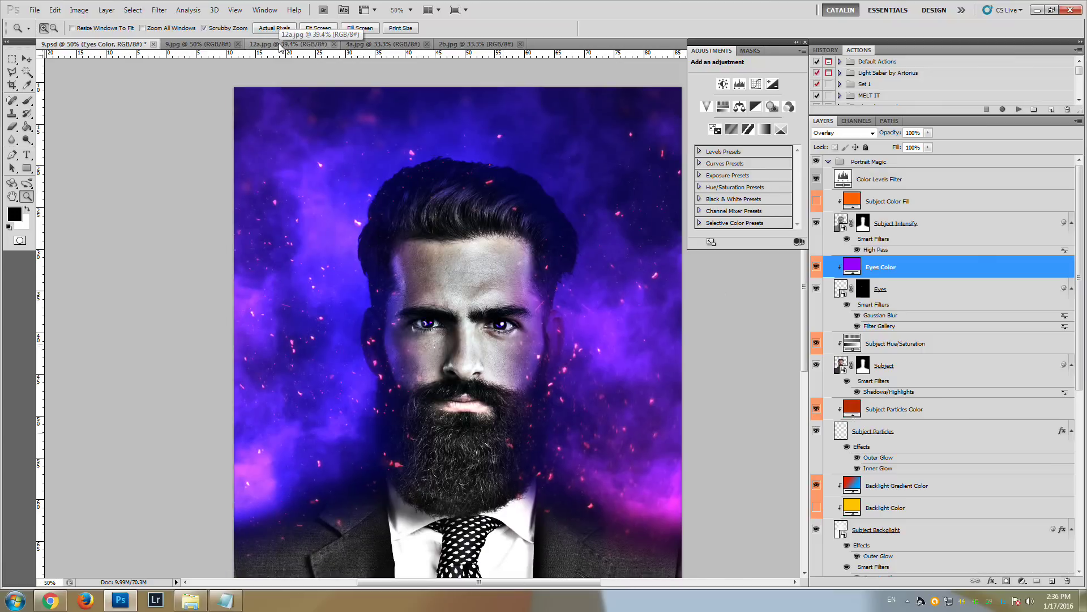
Examine the finished 9.jpg and 12a.jpg sample portraits with the Adjustments panel moved aside, and return to 9.psd at 66.7%
scroll(595, 323, down, 1)
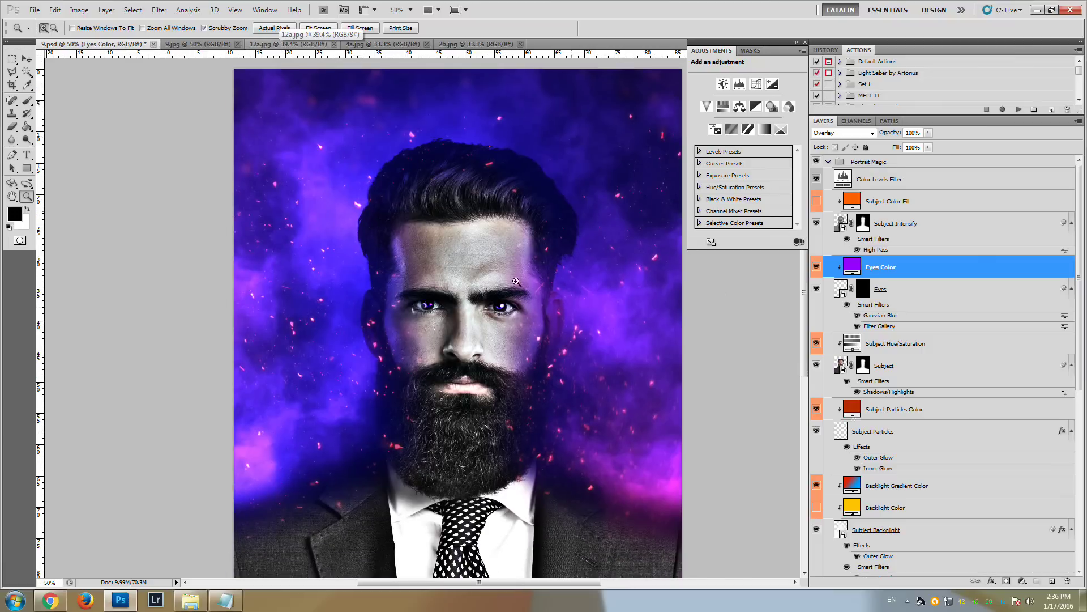
click(196, 45)
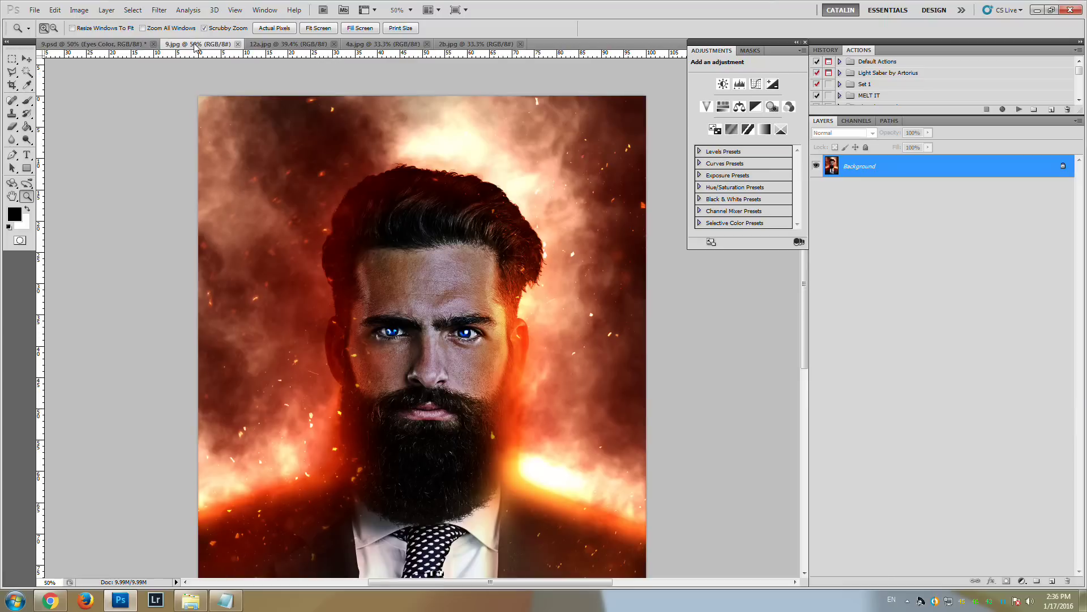
click(273, 45)
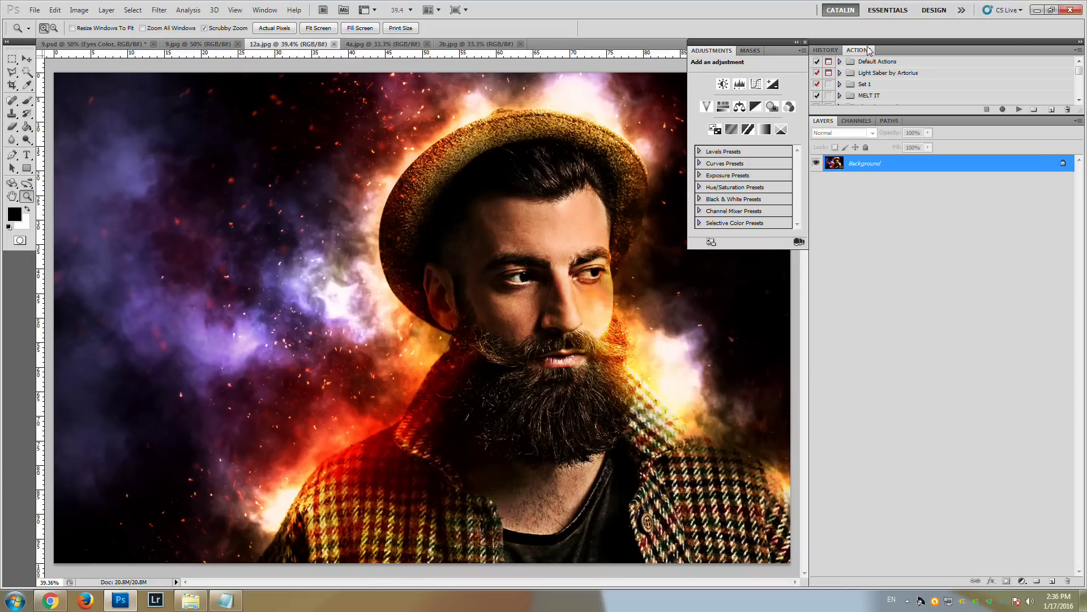
drag(781, 43, 733, 23)
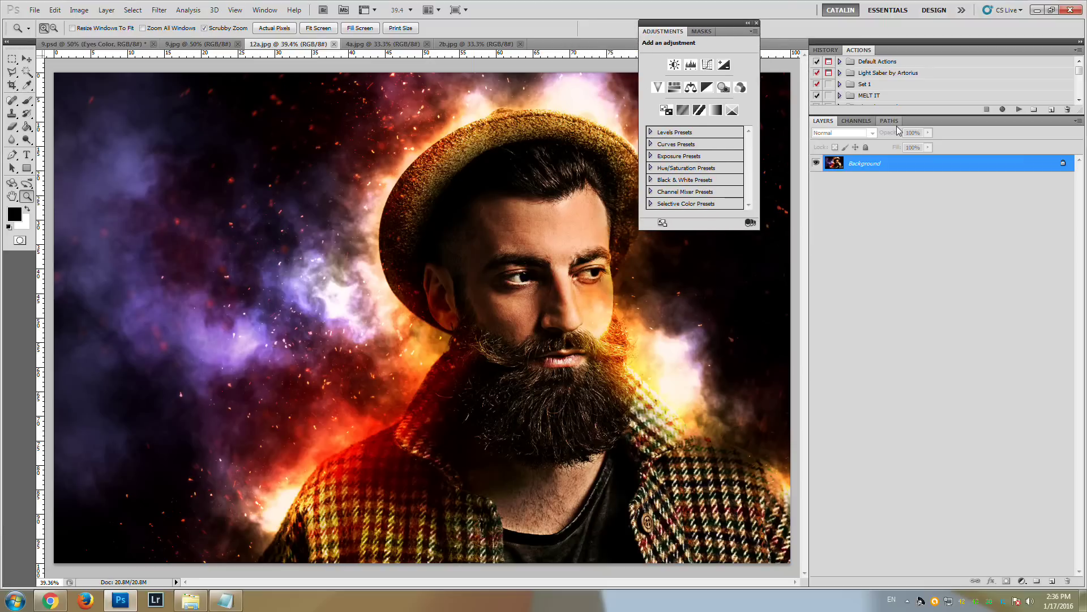
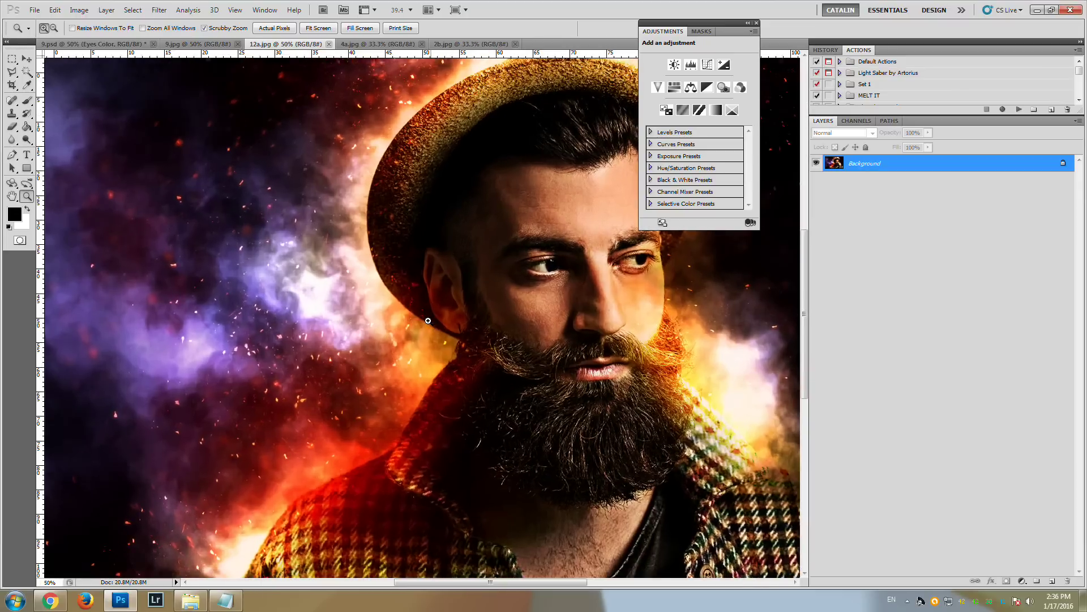
click(433, 331)
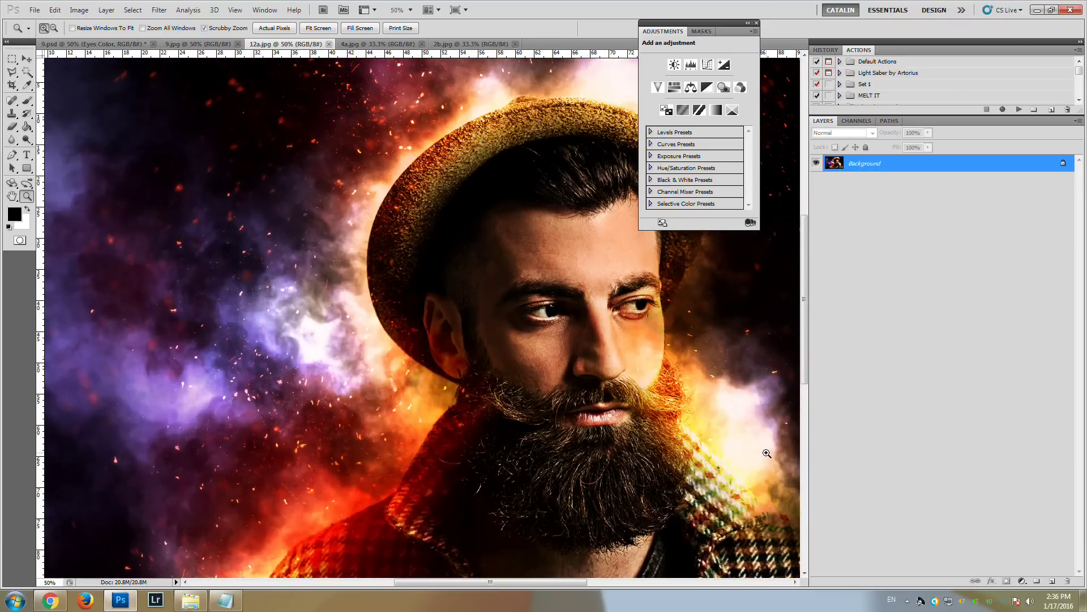
scroll(766, 453, down, 5)
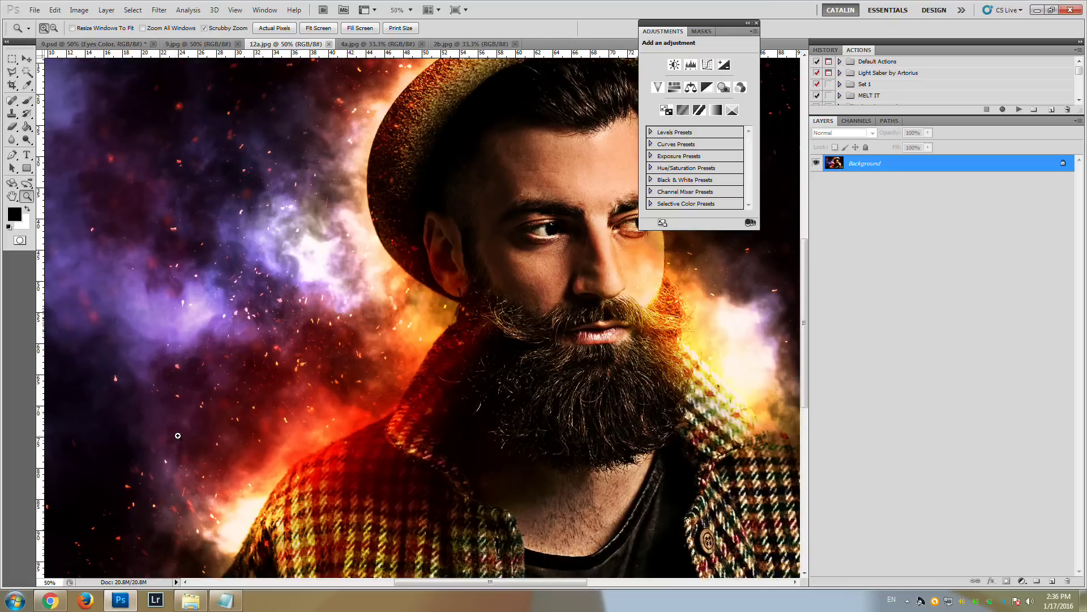
scroll(178, 436, up, 5)
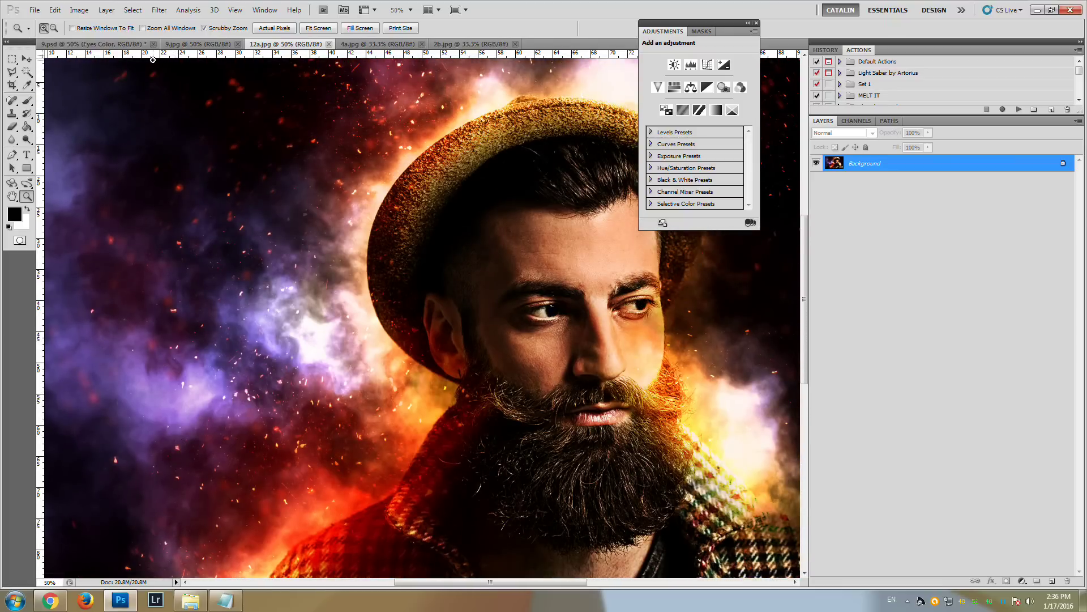
click(92, 44)
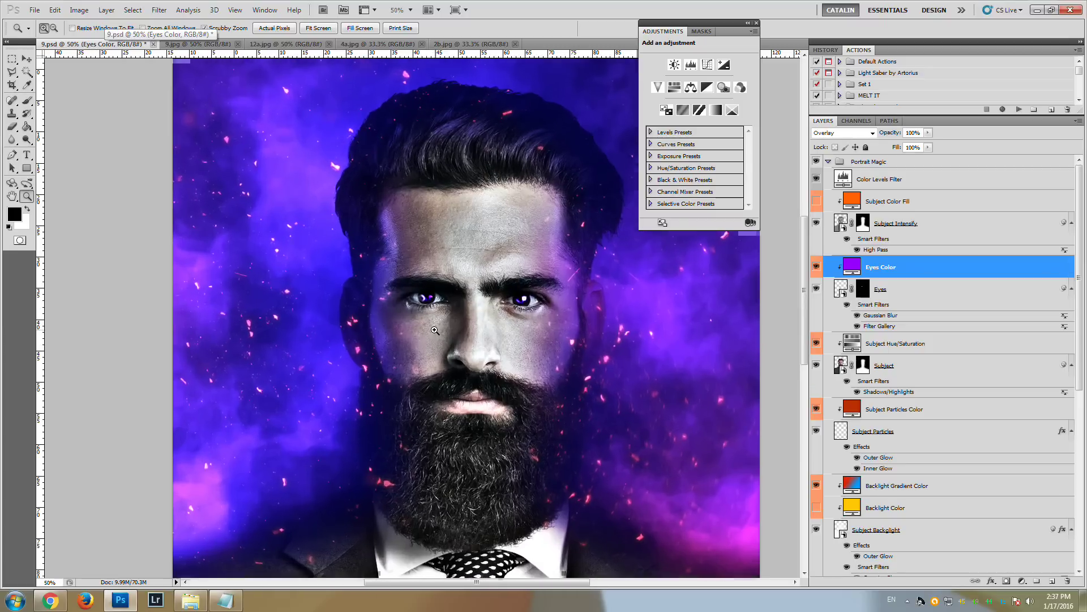
click(429, 326)
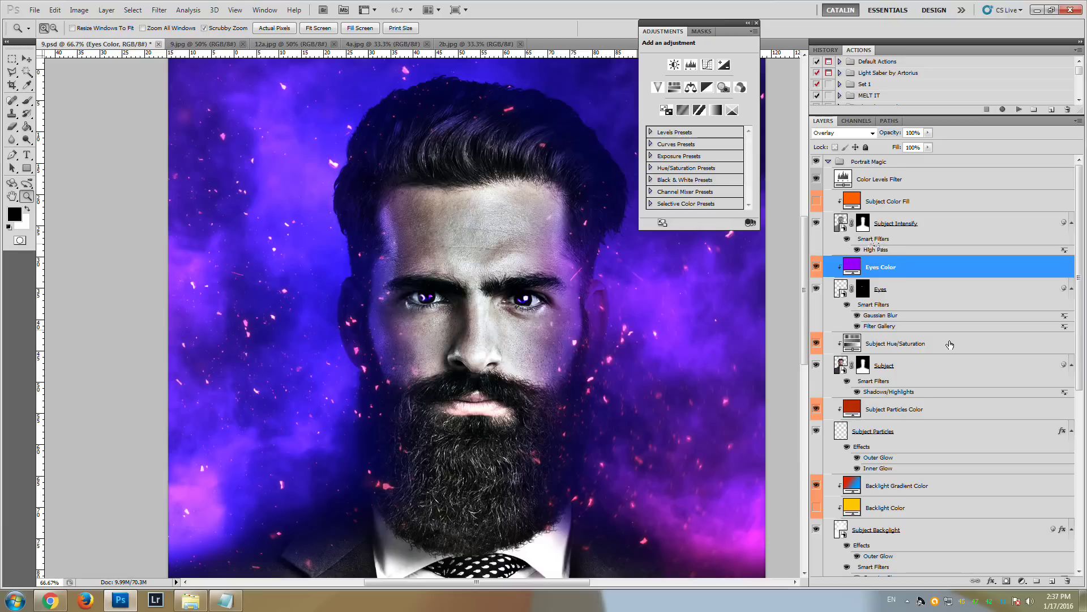
Paint black on the Subject layer mask with a soft 1551 px brush to fade the suit jacket on the image's right side
click(880, 374)
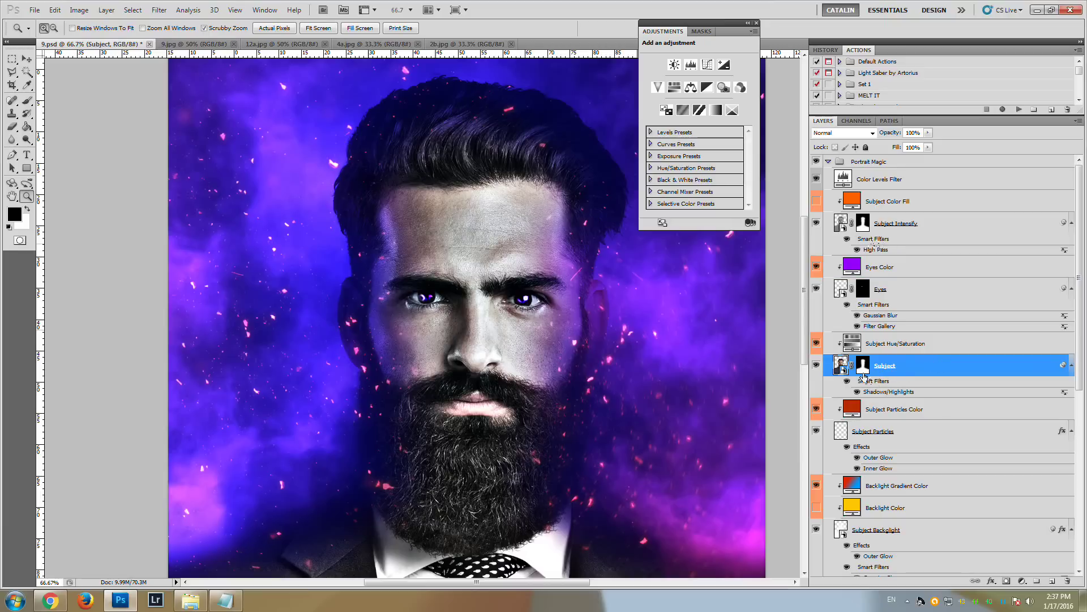
click(863, 367)
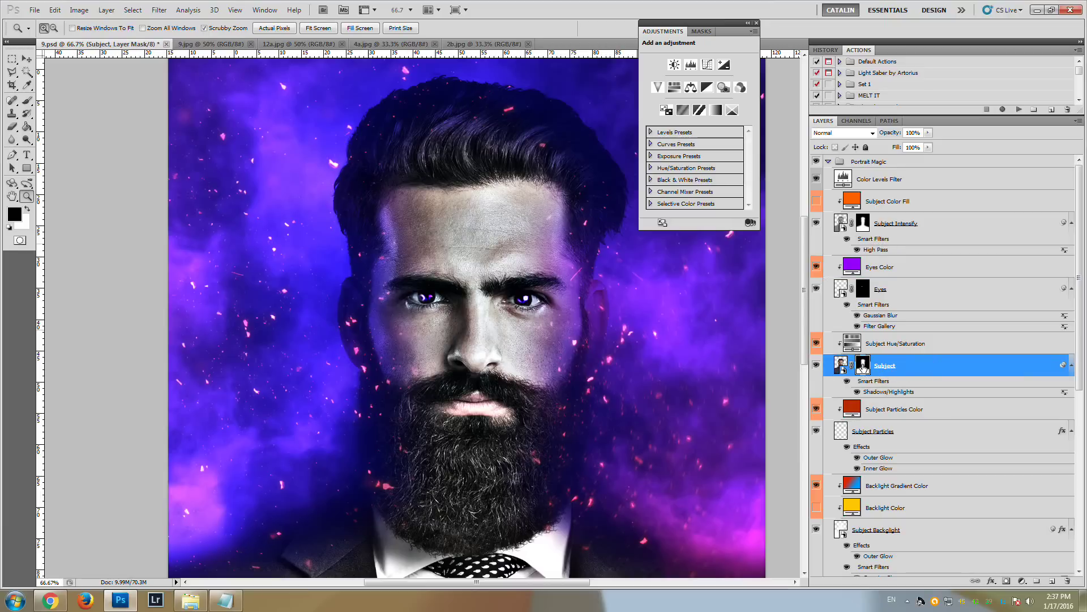
click(26, 100)
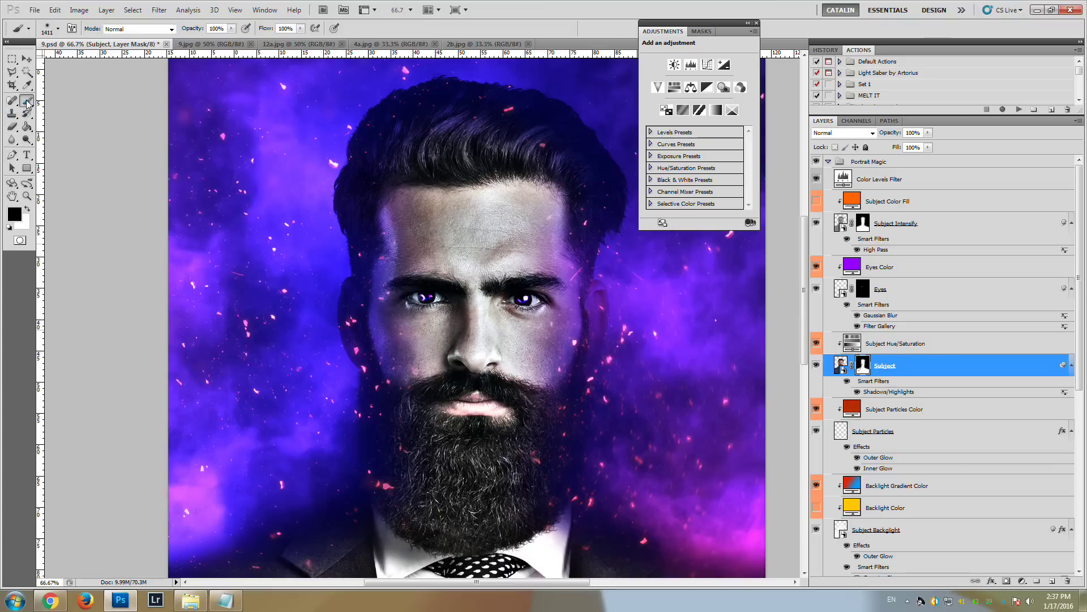
click(58, 29)
drag(121, 59, 117, 59)
click(508, 5)
scroll(511, 395, down, 3)
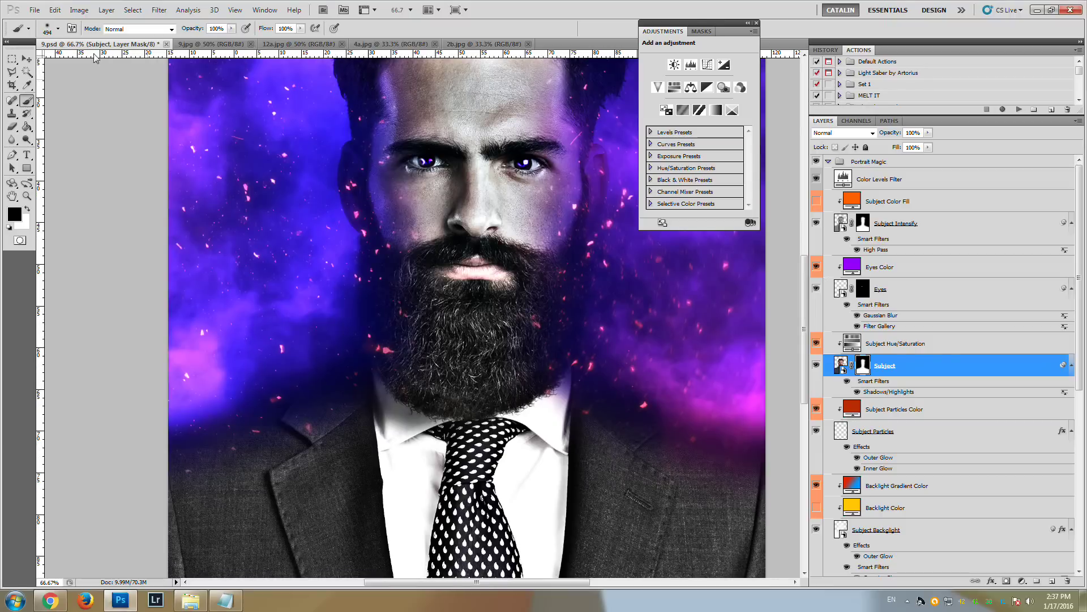
click(57, 28)
drag(117, 59, 125, 58)
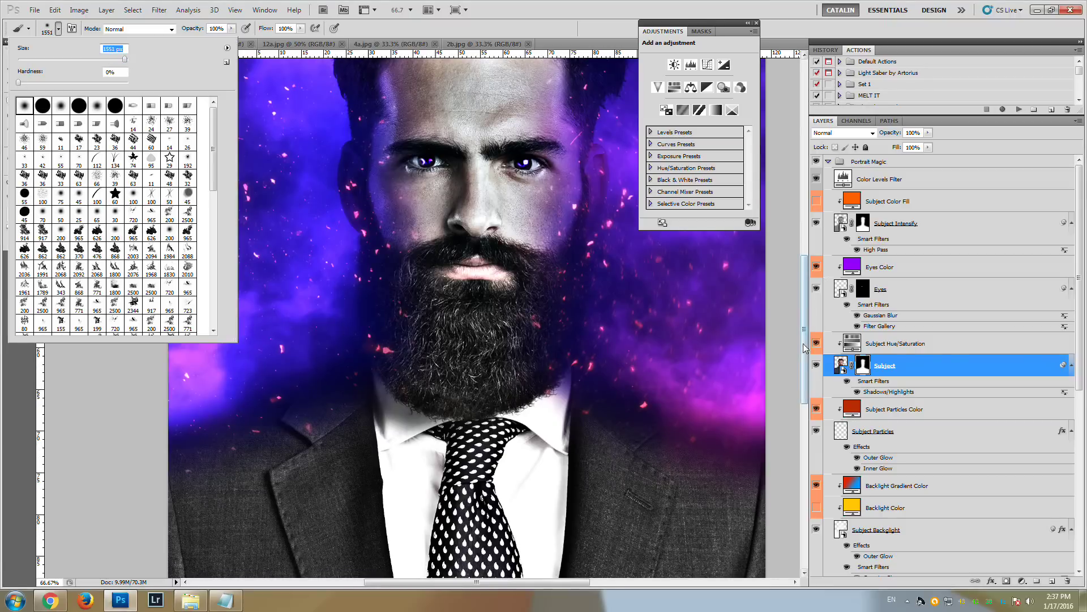
drag(805, 356, 805, 397)
click(769, 369)
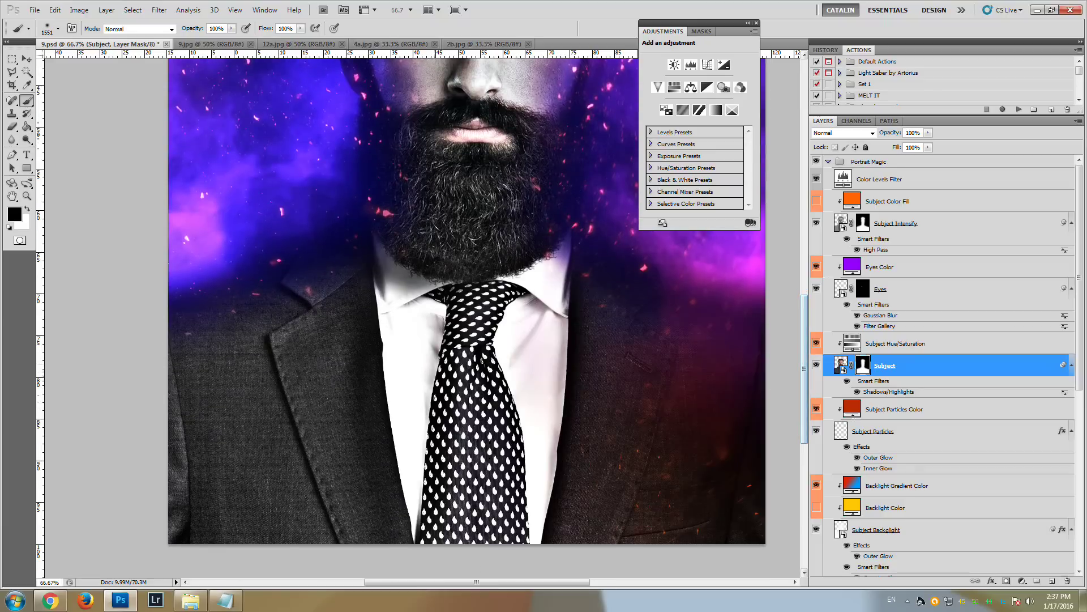
Fade the image's left side of the jacket and shirt into the background with black strokes on the Subject mask
click(166, 364)
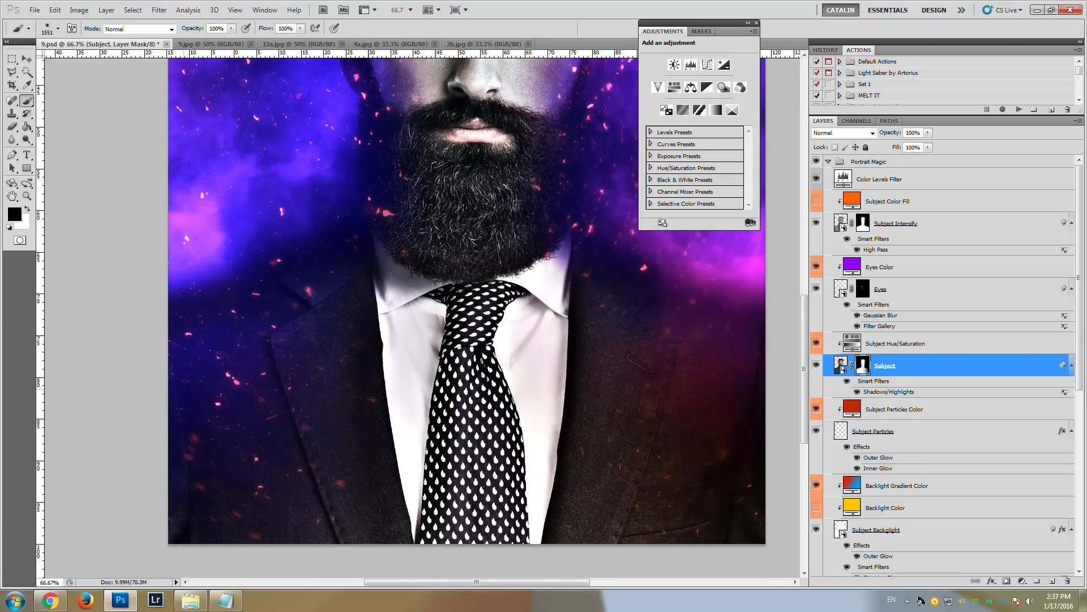
click(197, 346)
click(200, 350)
scroll(200, 349, up, 3)
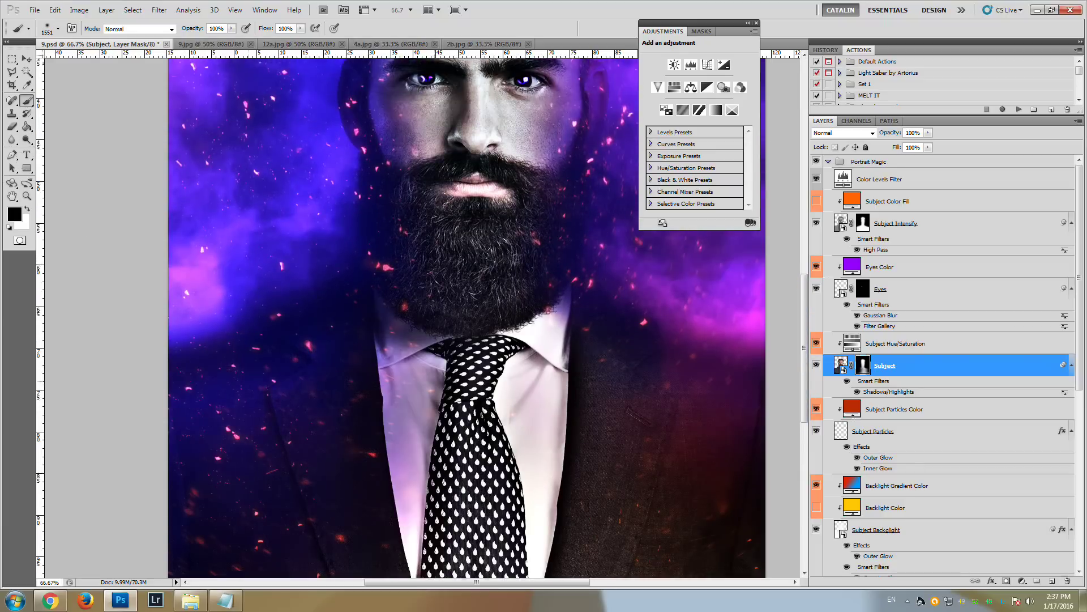
Fade the lower right part of the shirt and jacket on the Subject mask, and compare the portrait with Subject Intensity hidden and shown
click(27, 196)
alt+click(536, 334)
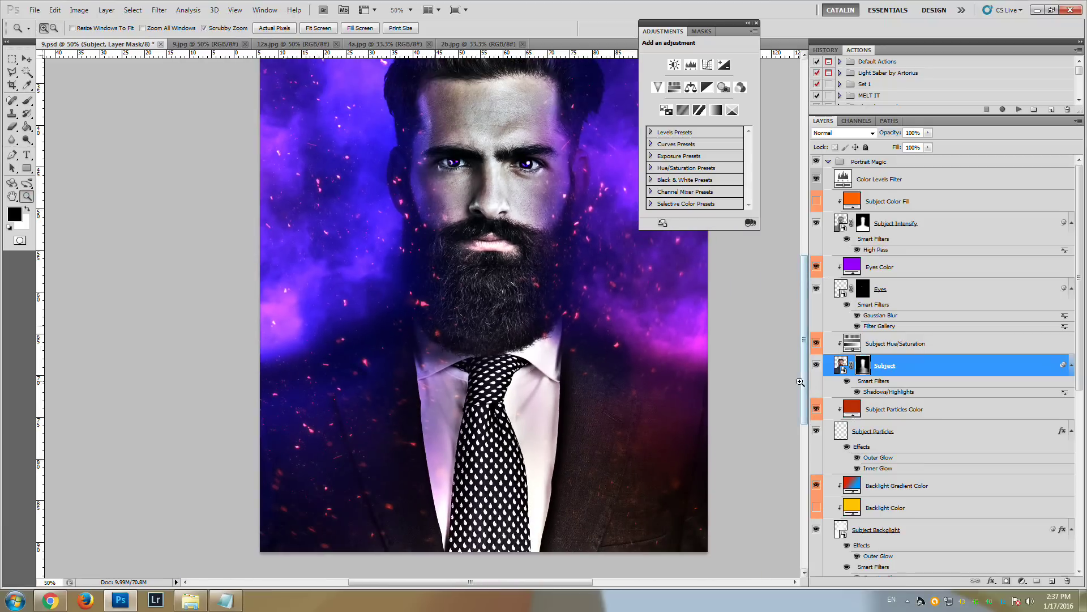
click(27, 100)
click(620, 445)
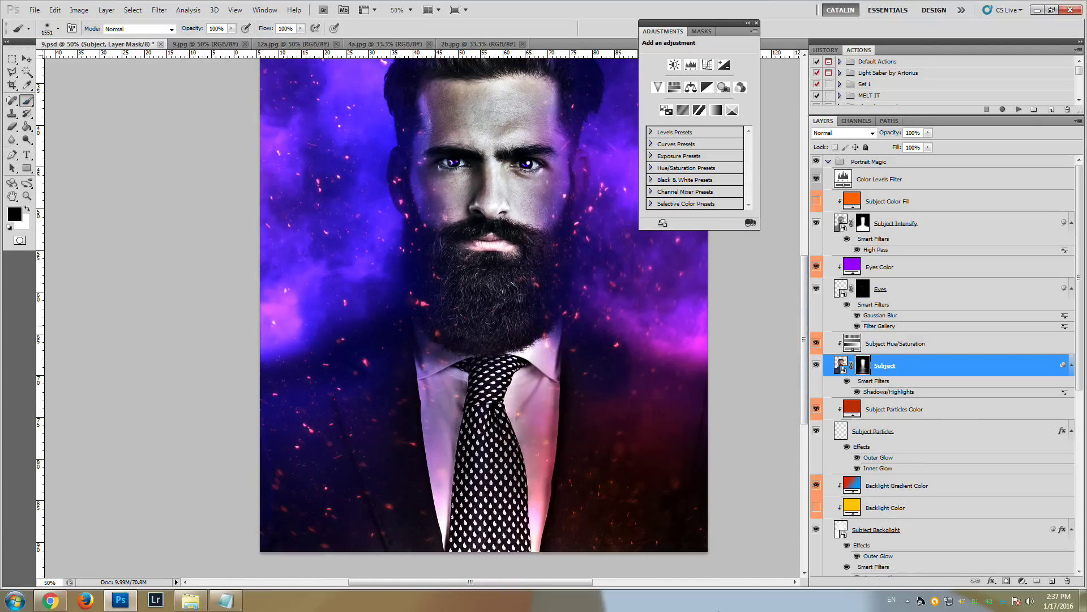
scroll(484, 318, up, 3)
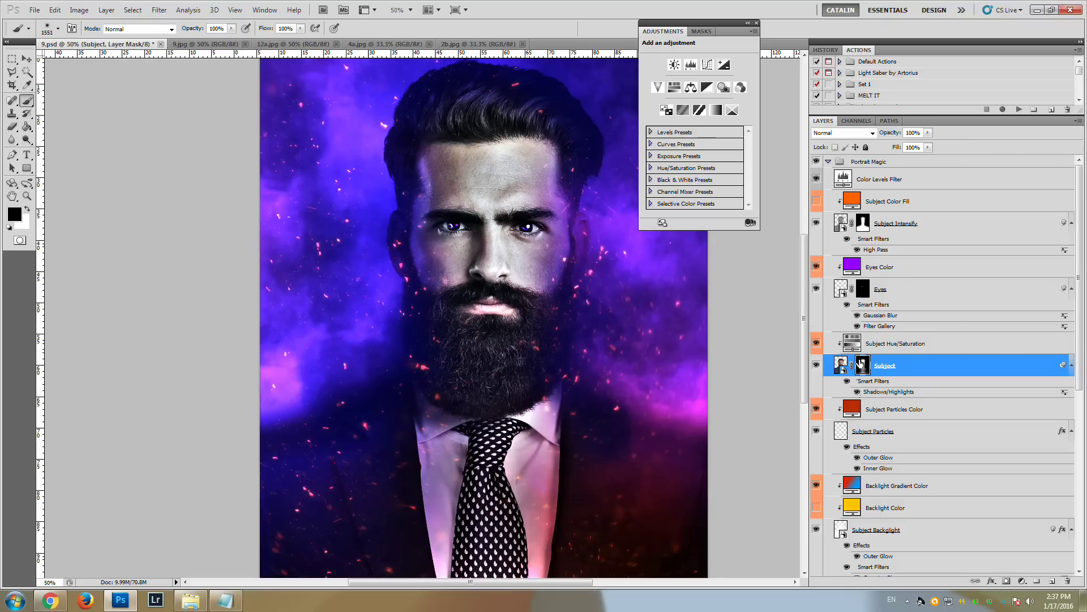
click(817, 223)
click(816, 224)
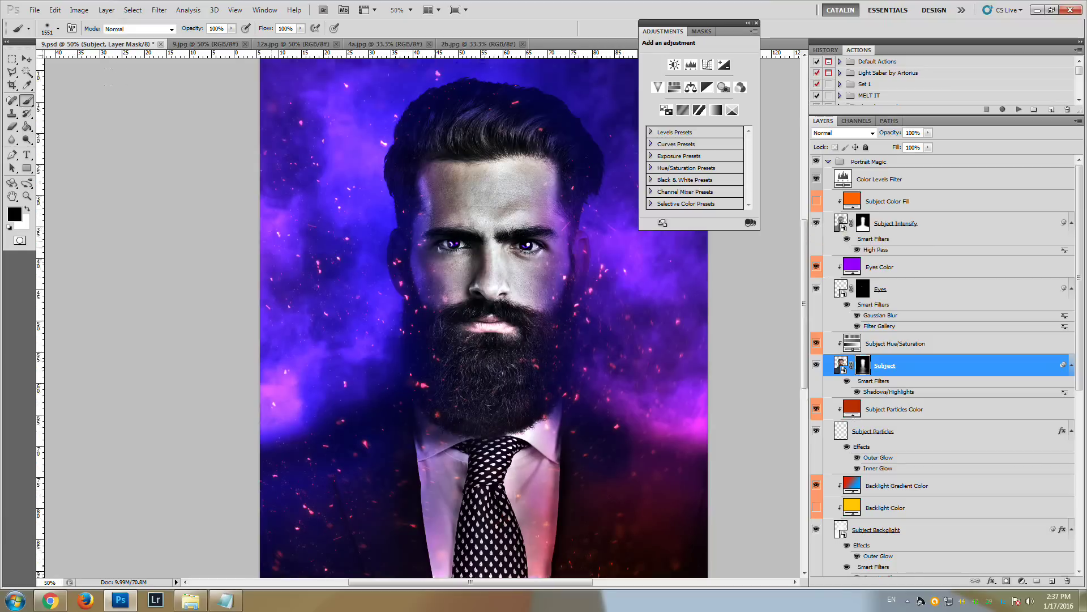
Paint black over the man's hair on the Subject mask with a soft 166 px brush to blend it with the background
scroll(161, 131, up, 3)
click(26, 195)
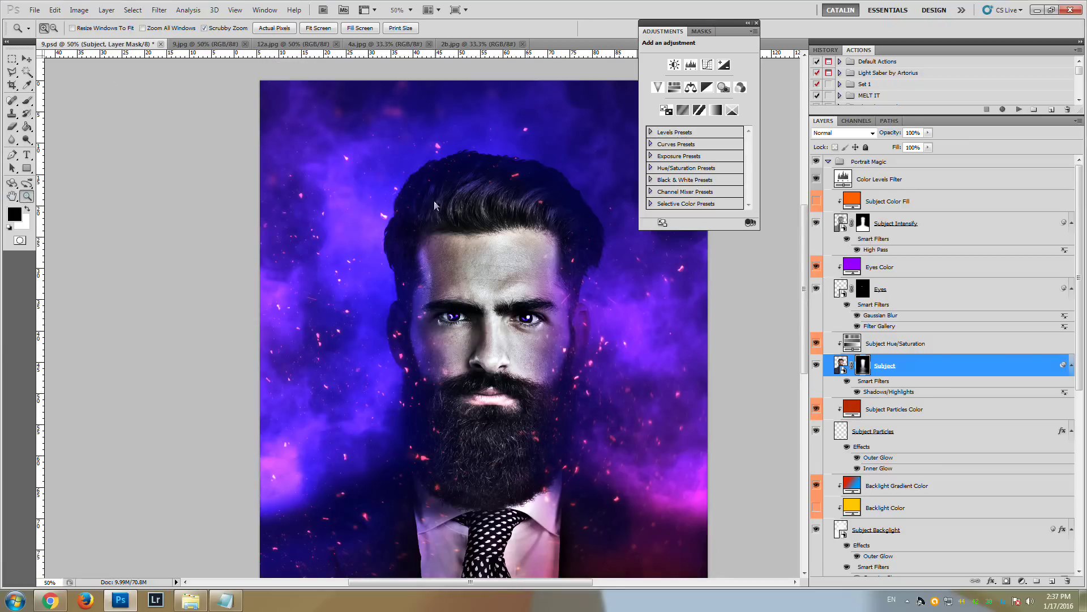
click(506, 191)
click(506, 191)
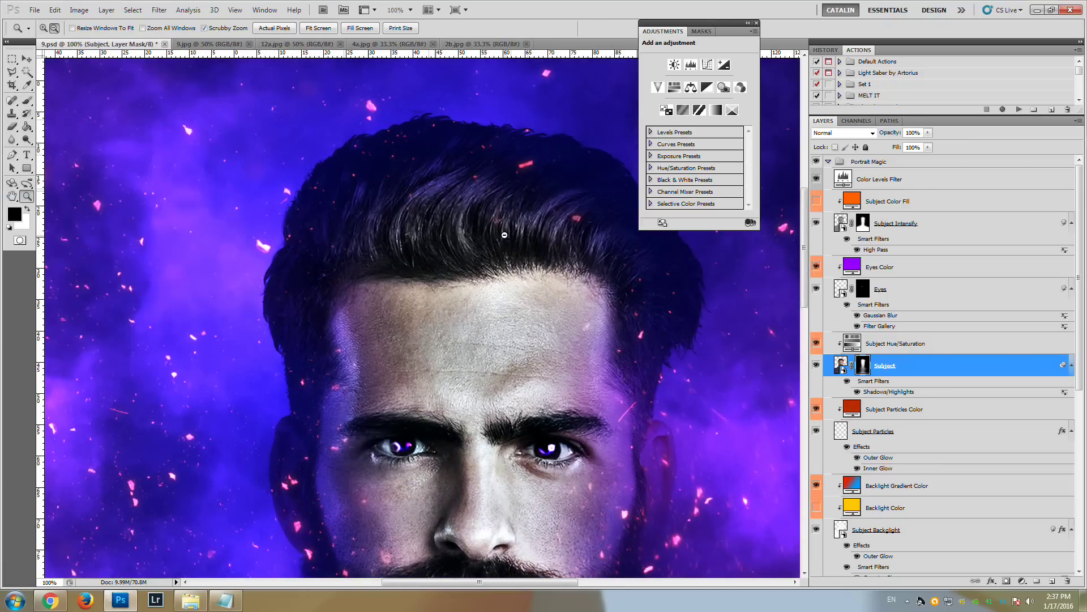
alt+click(506, 191)
click(27, 101)
click(57, 28)
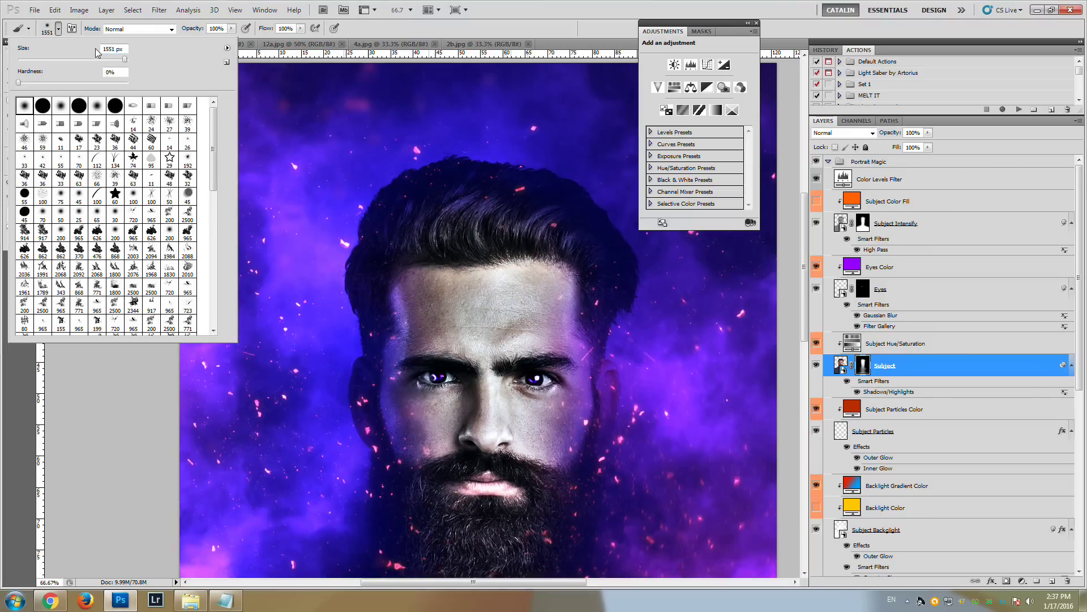
drag(97, 59, 94, 60)
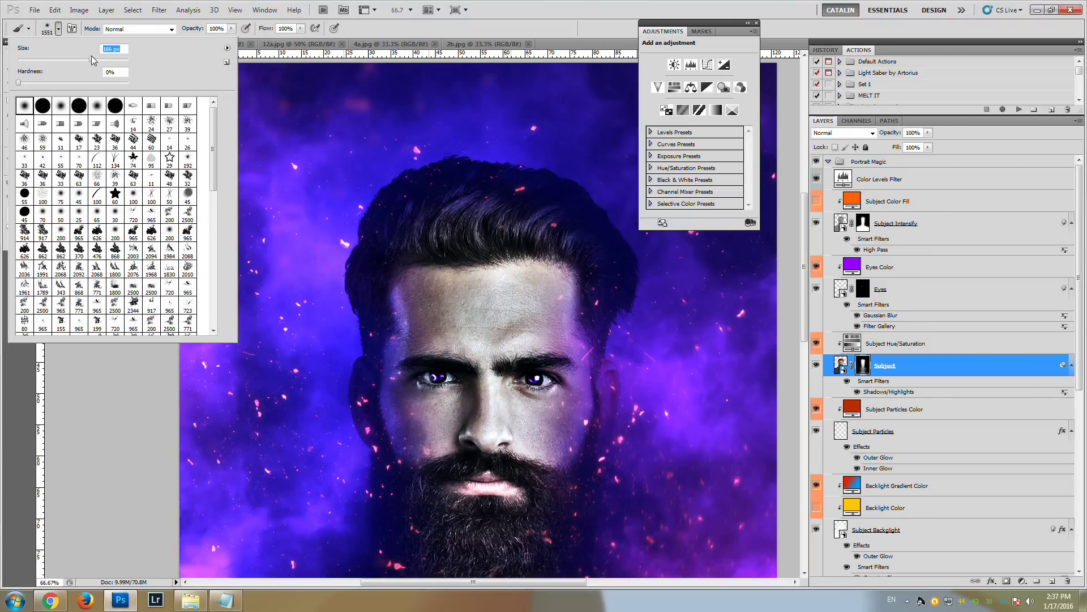
click(558, 220)
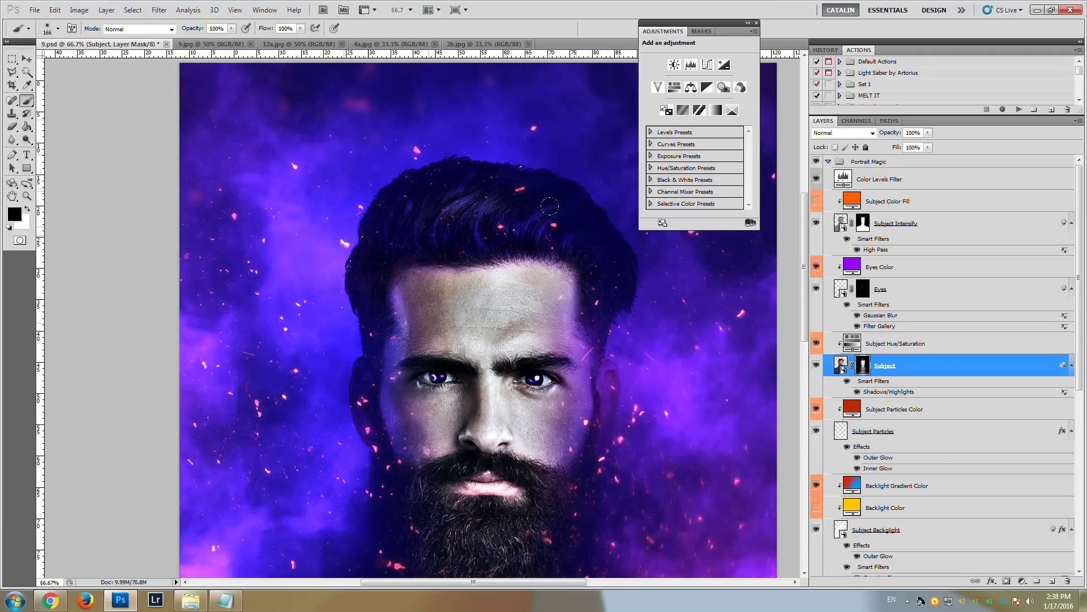
Change the Background Color Multiply fill to blue 348dc6
scroll(730, 399, down, 5)
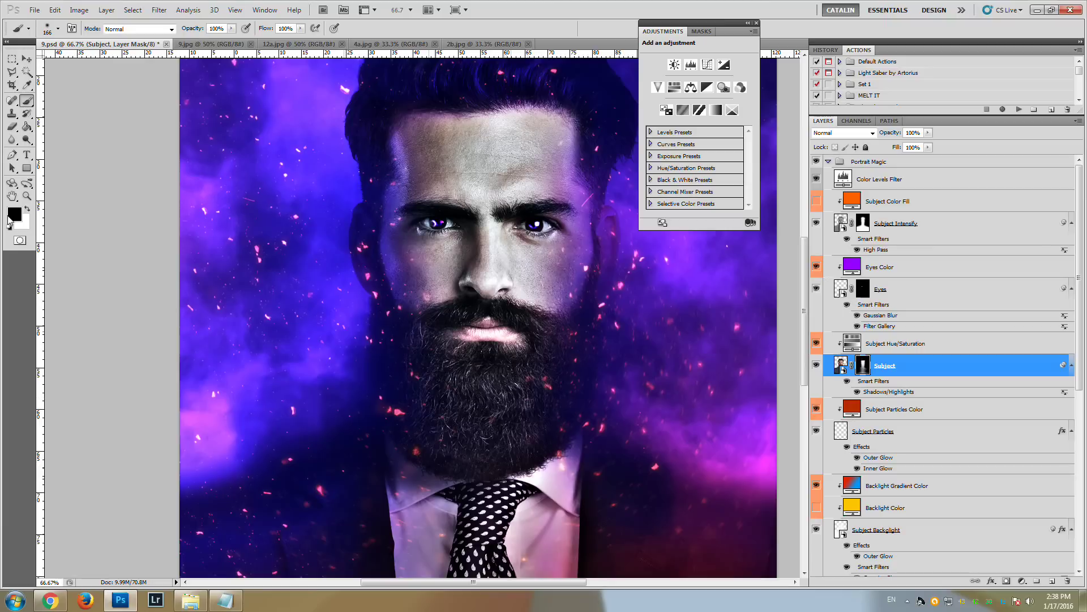
click(27, 196)
alt+click(480, 251)
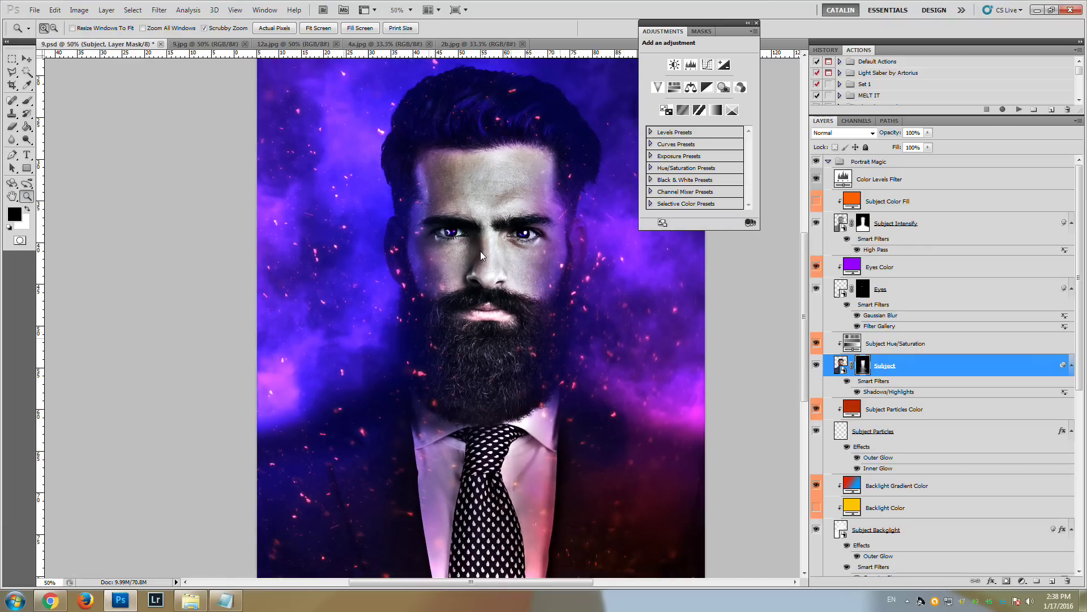
click(508, 191)
scroll(567, 331, up, 2)
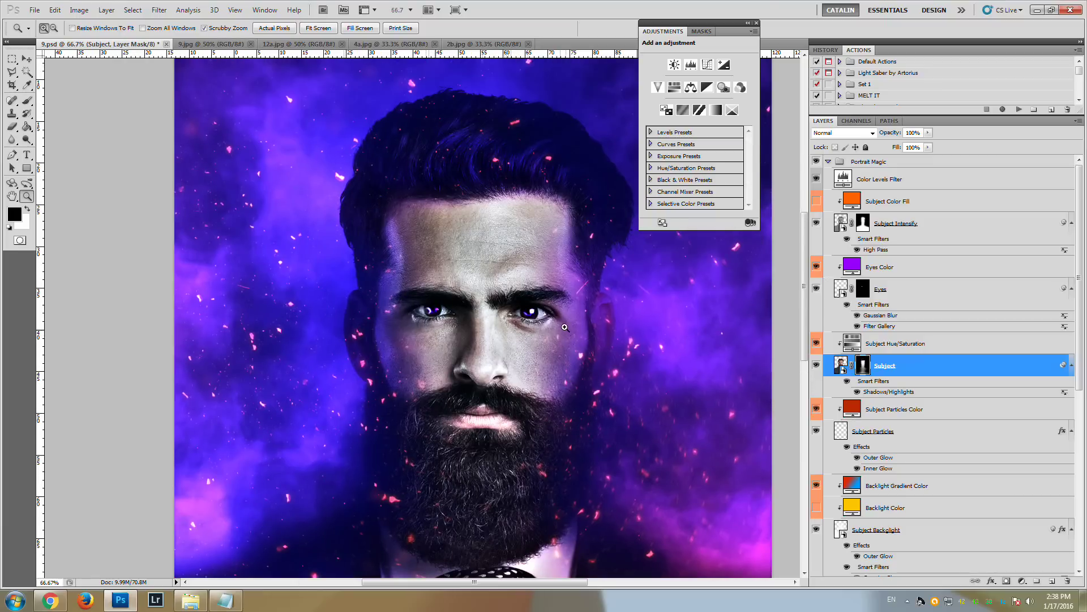
scroll(869, 435, down, 3)
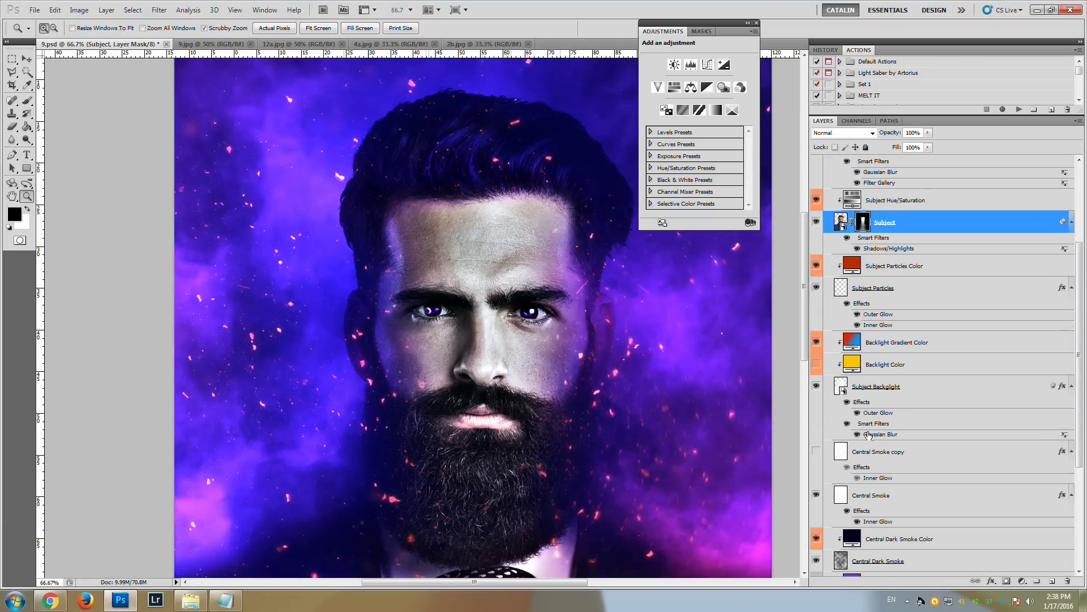
scroll(869, 435, down, 2)
double_click(854, 491)
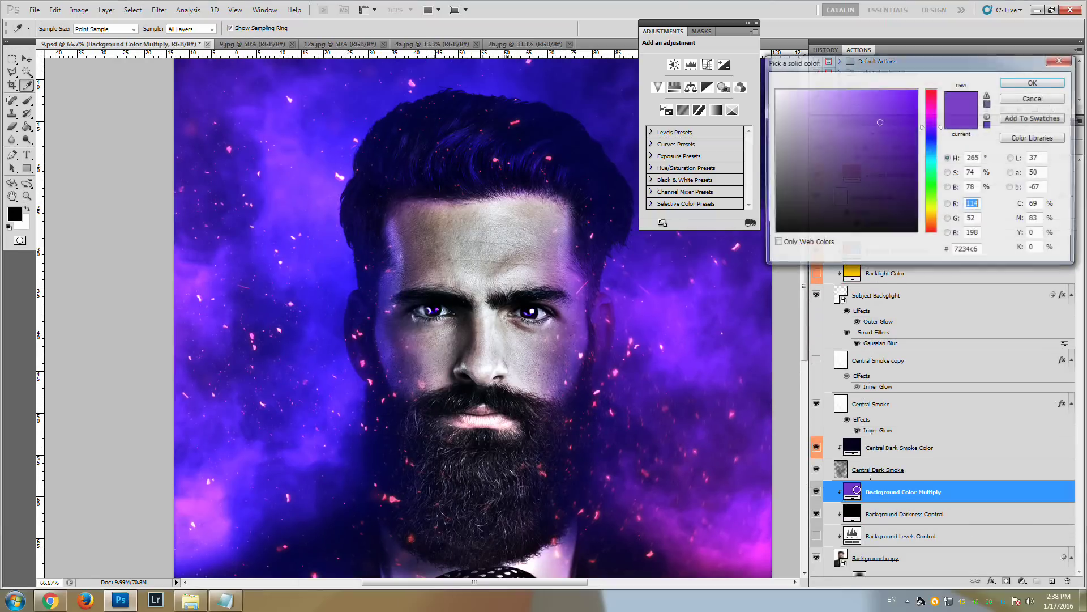
click(934, 153)
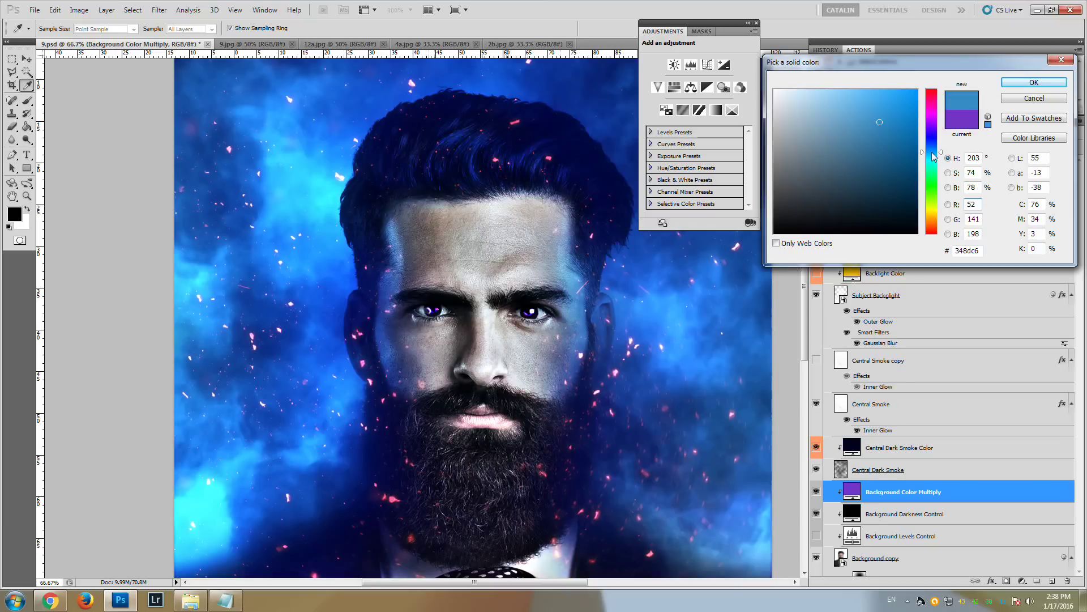
click(1034, 82)
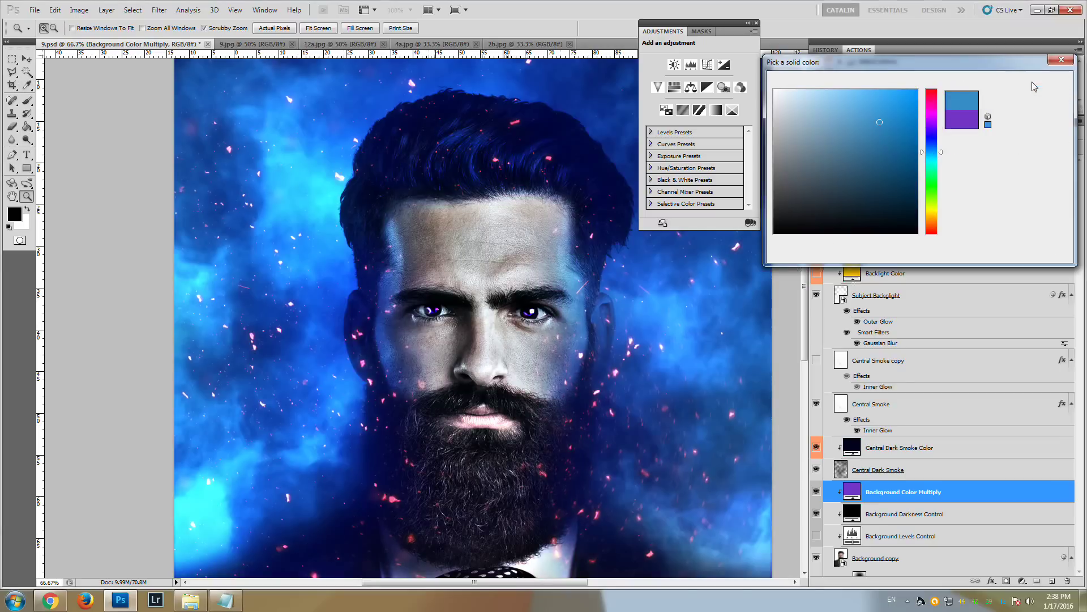
Check the blue version of the portrait at 50% and 66.7% zoom, and close the floating Adjustments panel
alt+click(483, 357)
scroll(580, 394, down, 3)
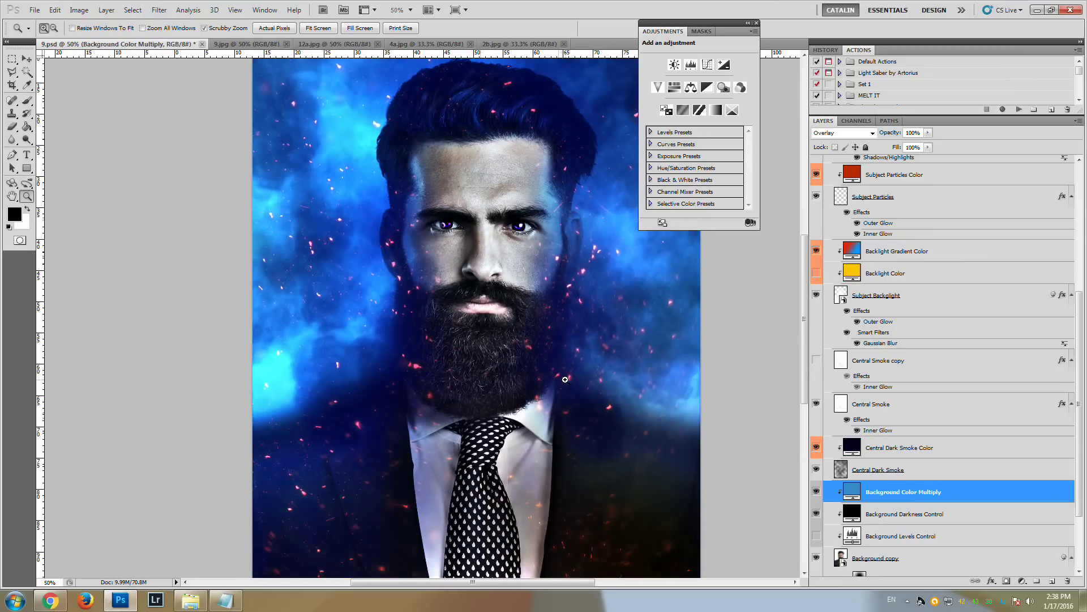
scroll(546, 372, up, 3)
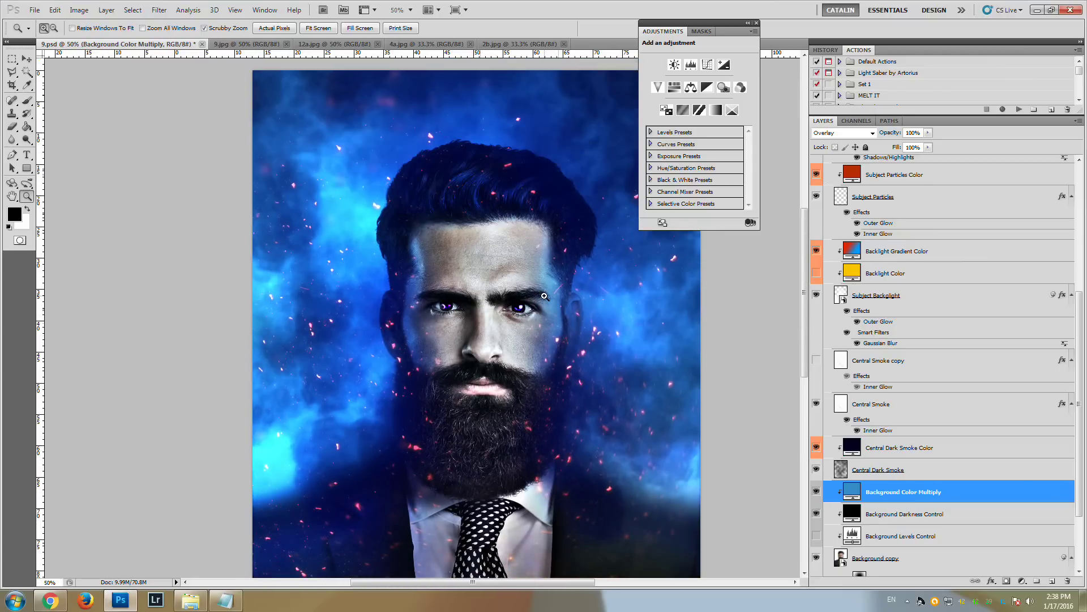
click(544, 298)
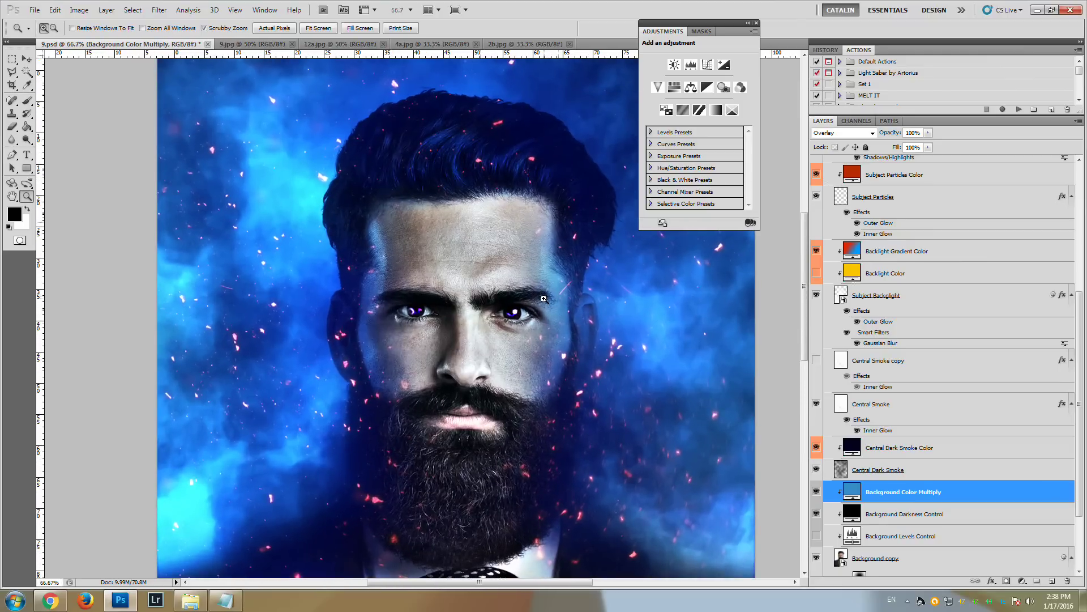
click(756, 24)
Examine the hair, face and blue smoke background up close at 100% and 200%, and return to 66.7%
scroll(588, 308, up, 1)
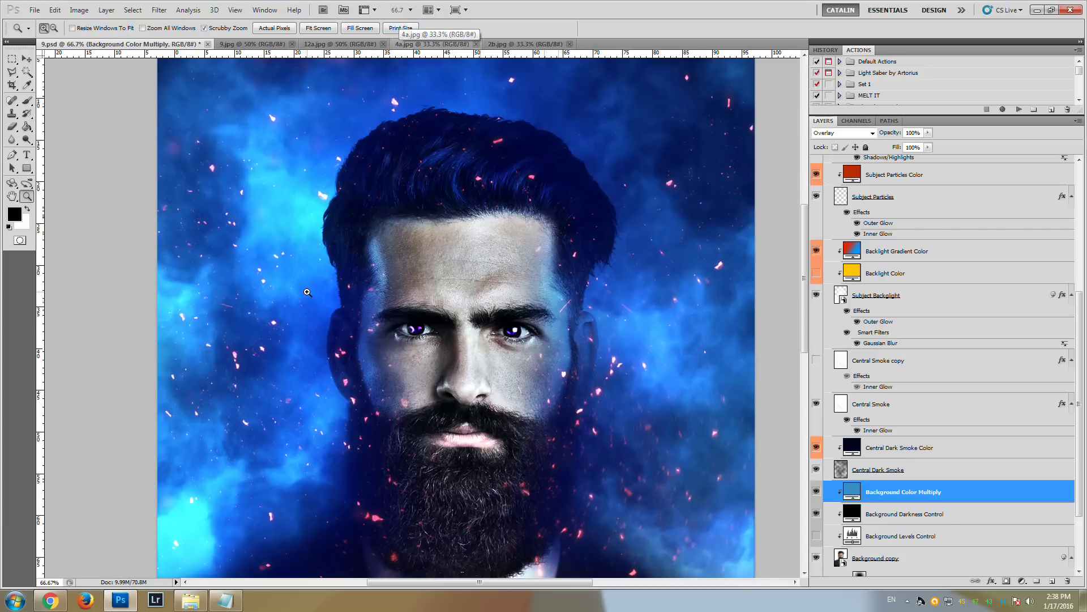
scroll(317, 266, up, 1)
click(327, 241)
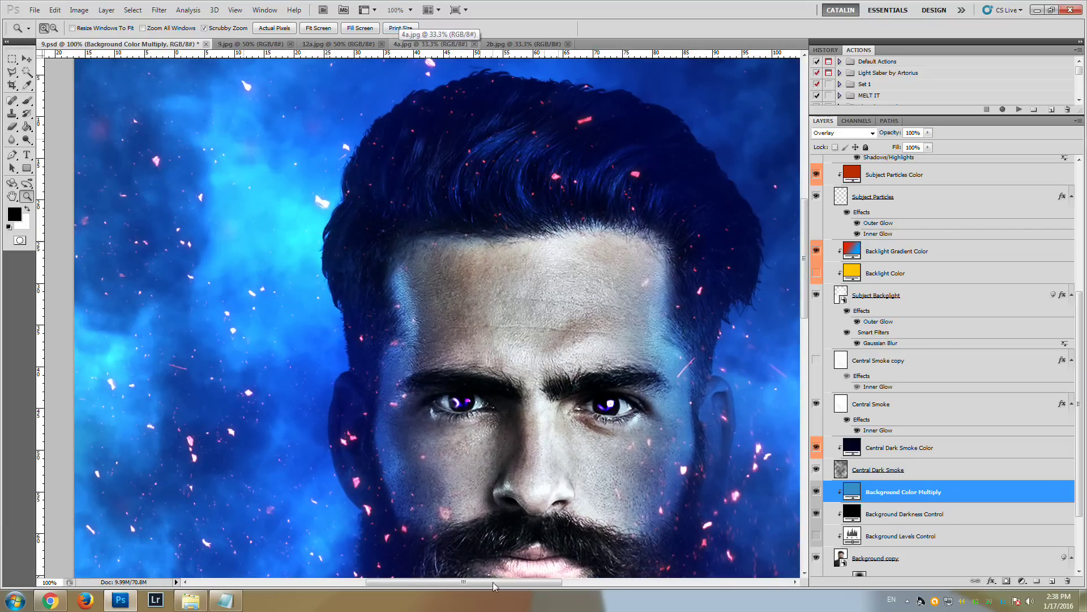
drag(494, 586, 522, 581)
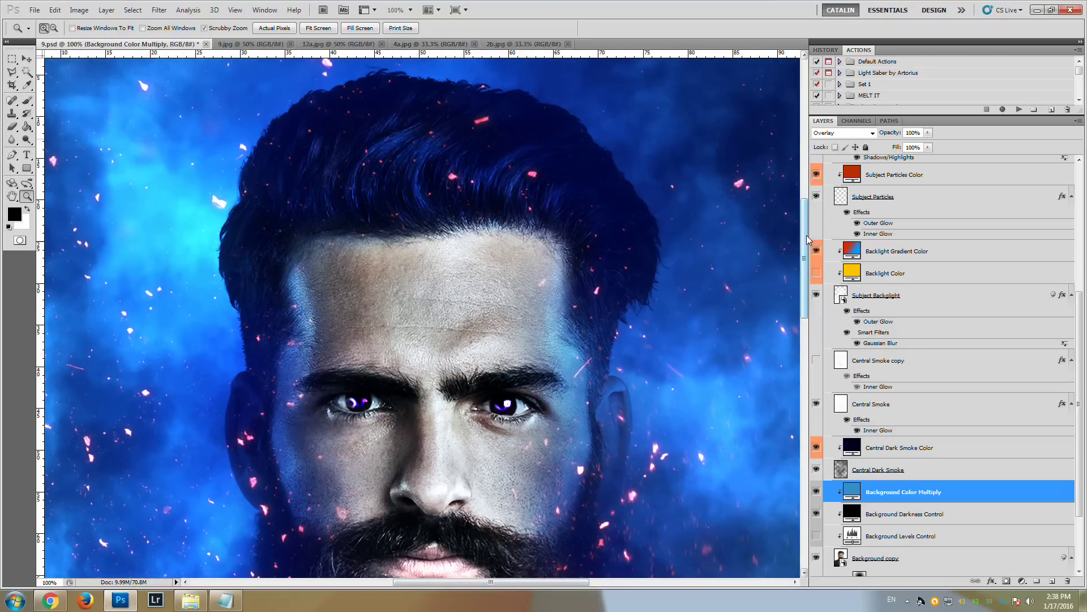
mouse_move(808, 237)
mouse_down()
mouse_move(808, 252)
mouse_move(807, 239)
mouse_up()
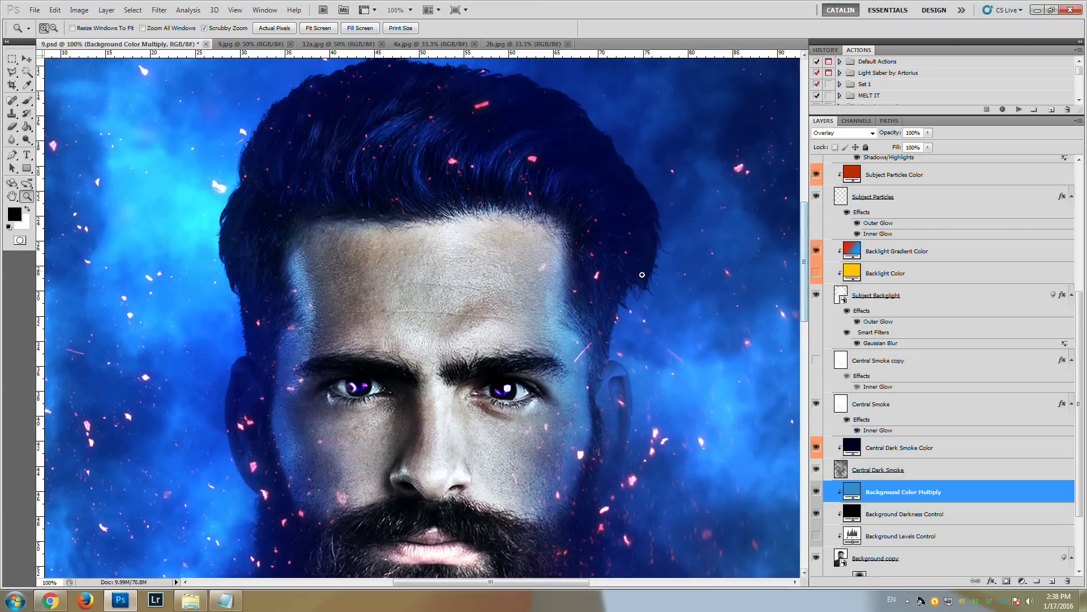
scroll(621, 251, up, 2)
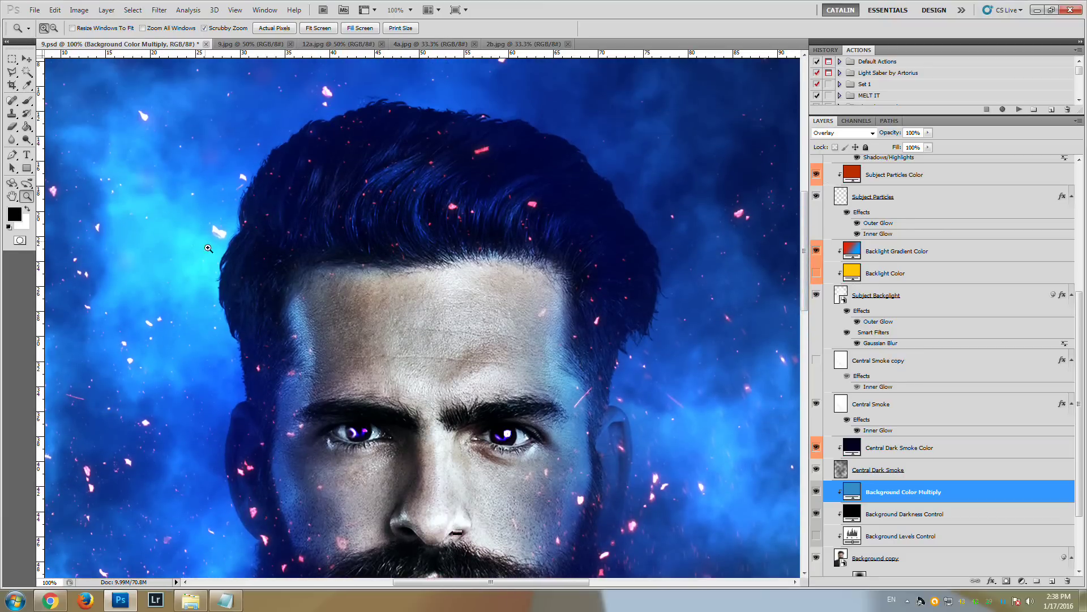
click(241, 261)
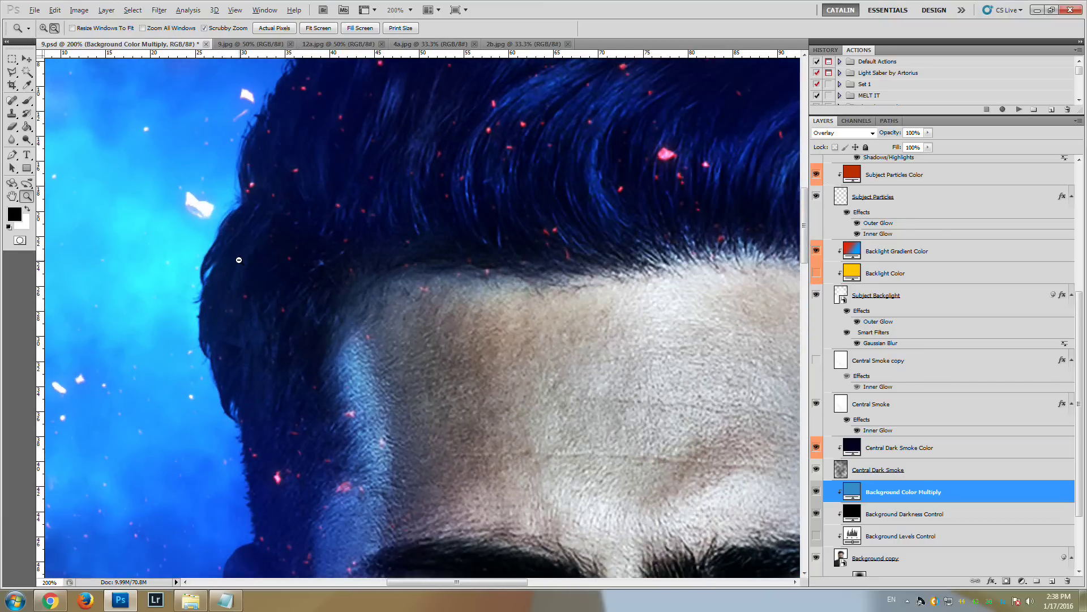
alt+click(240, 261)
scroll(620, 237, down, 4)
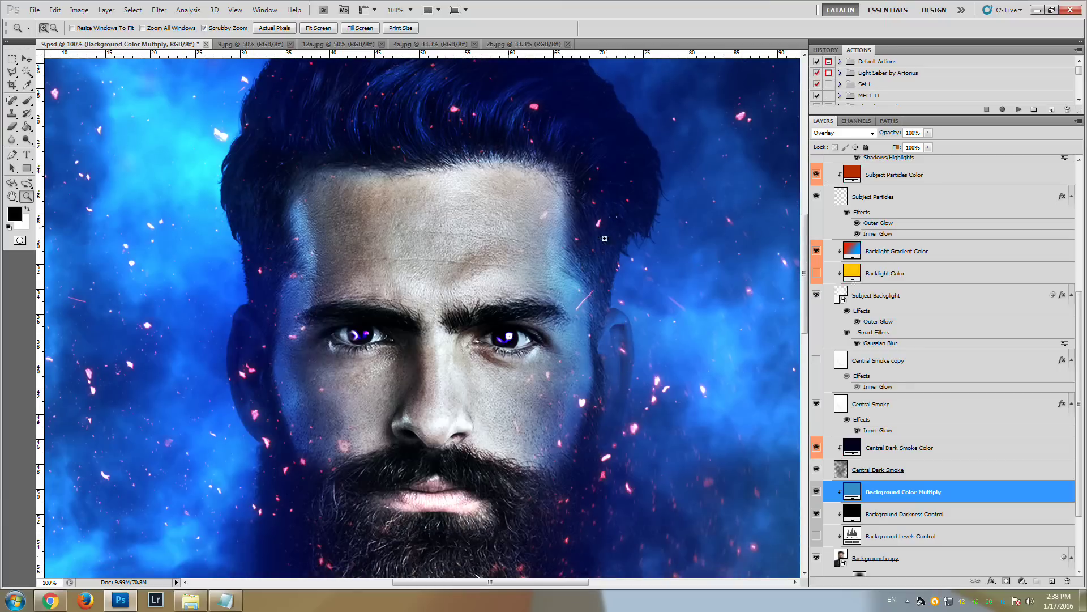
alt+click(348, 223)
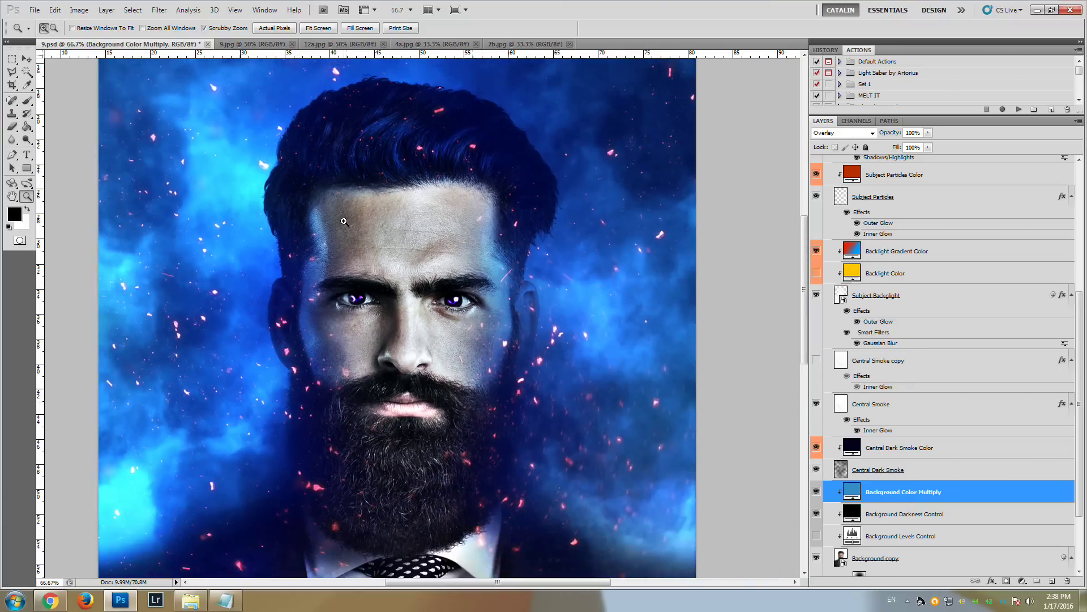
Examine the hair edges, face, neck and fiery smoke background of the 4a.jpg example up close at 100% zoom
click(412, 46)
scroll(516, 272, up, 2)
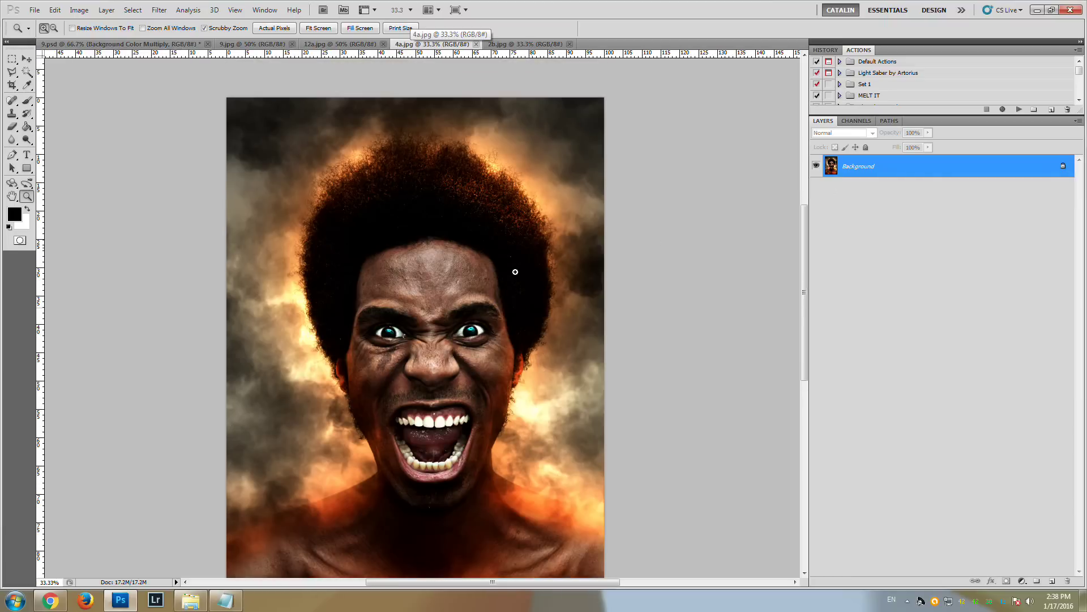
click(385, 173)
click(379, 133)
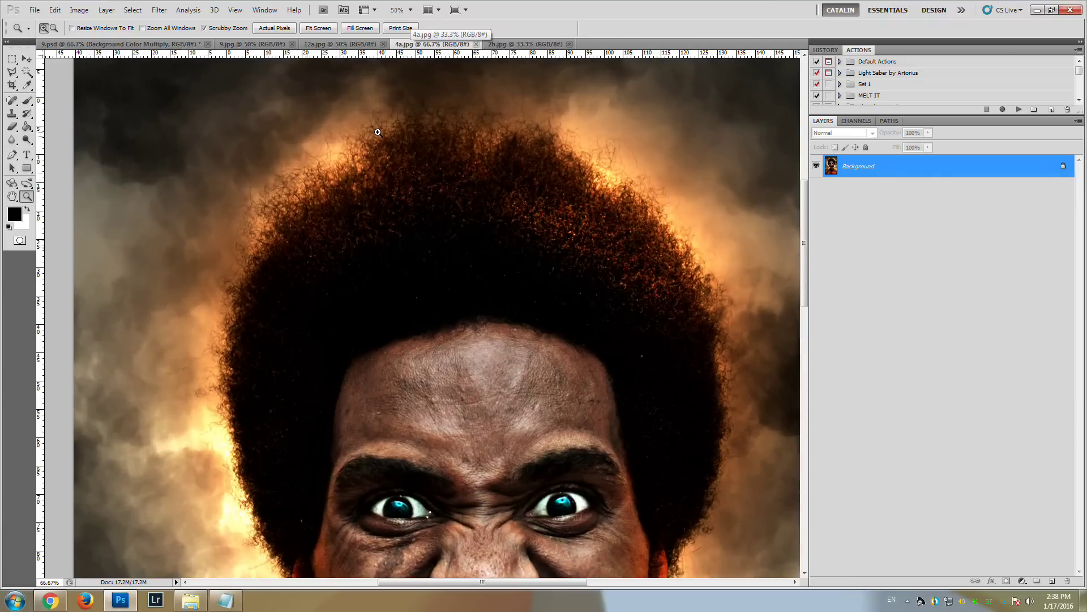
click(346, 150)
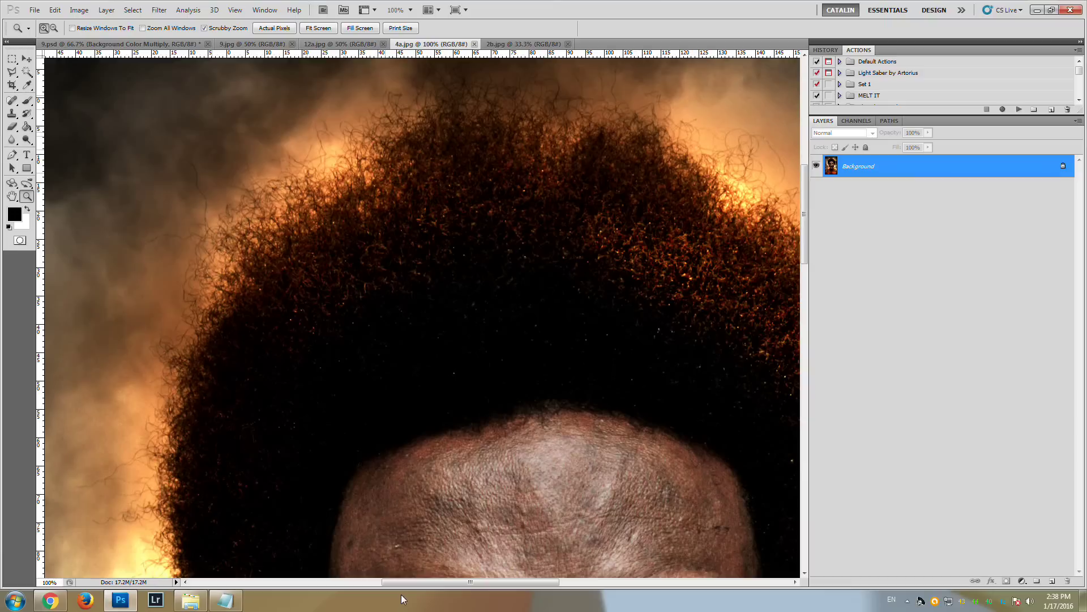
mouse_move(400, 582)
mouse_down()
mouse_move(475, 580)
mouse_move(381, 581)
mouse_up()
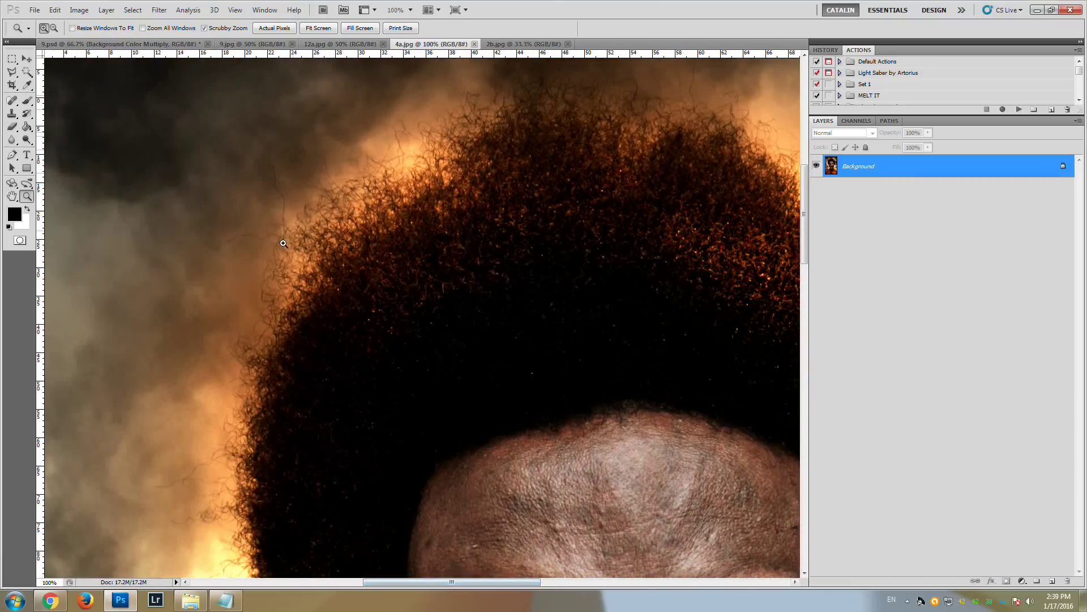
scroll(270, 450, down, 10)
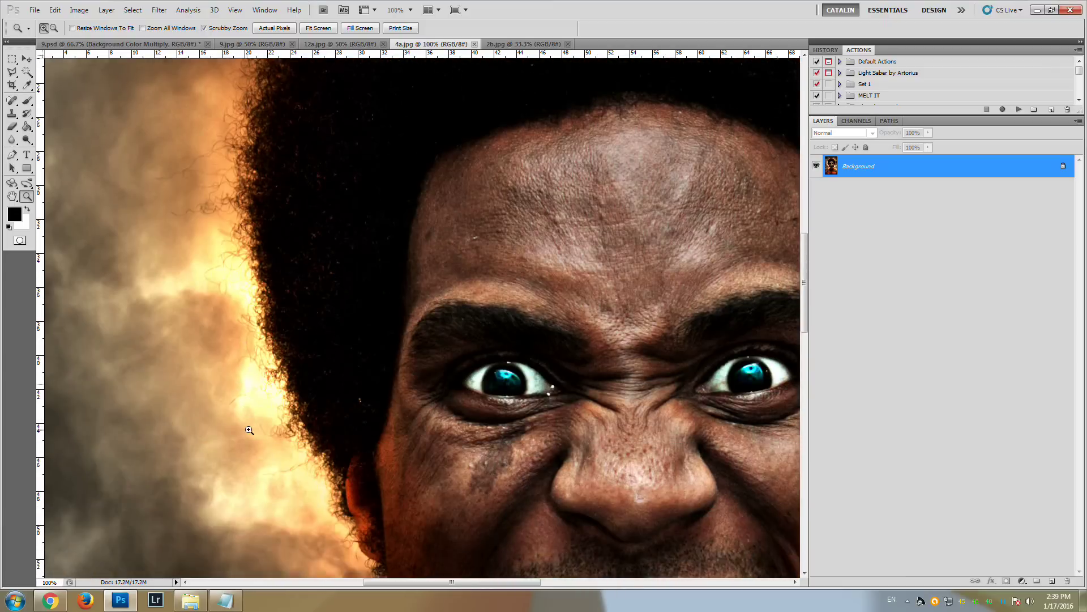
scroll(250, 428, down, 10)
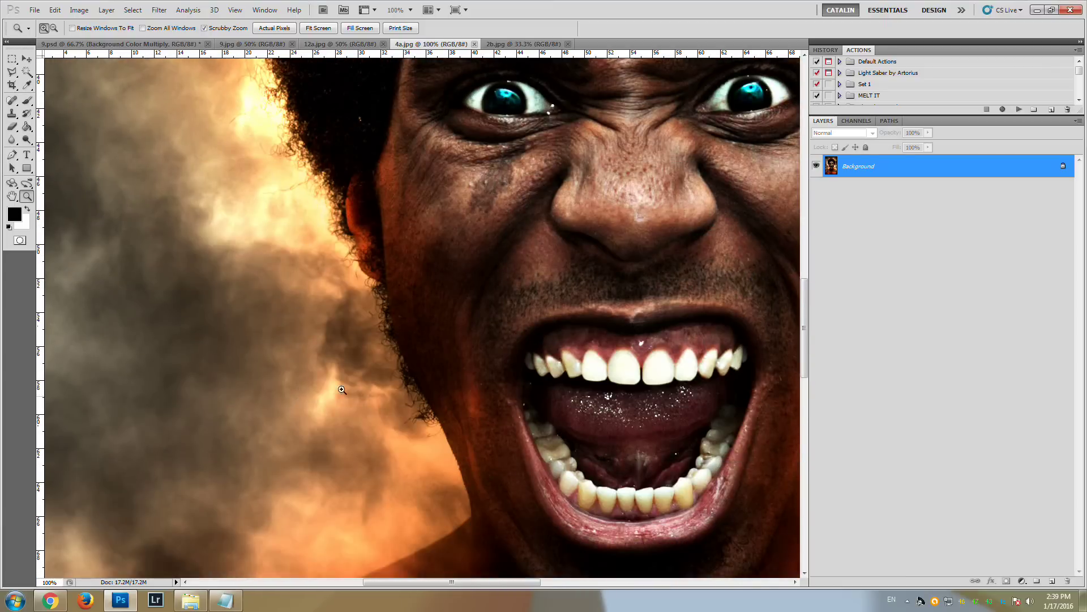
scroll(391, 336, down, 3)
scroll(422, 187, up, 2)
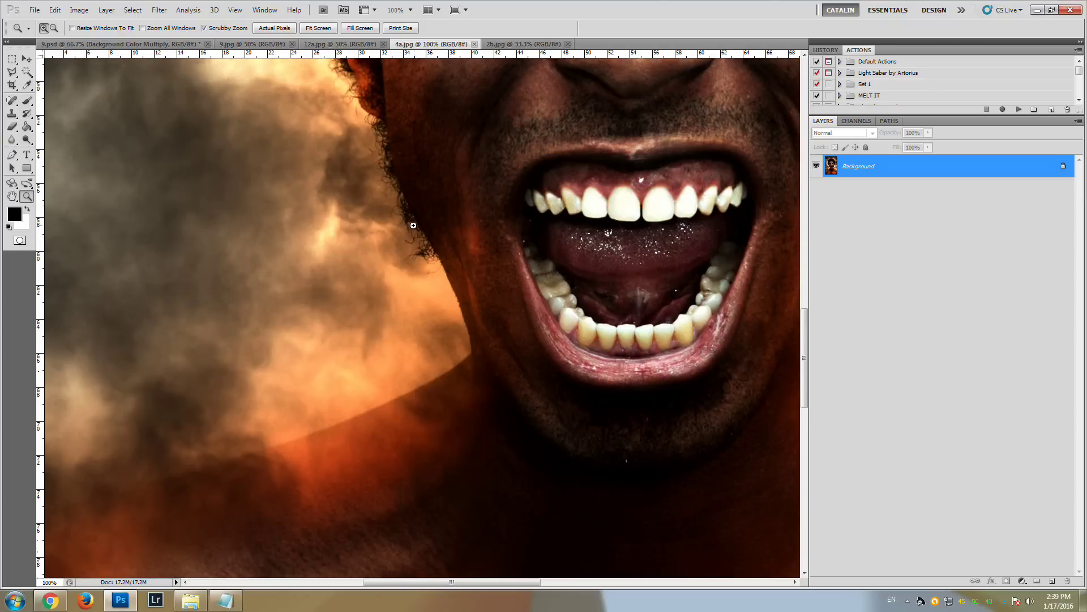
scroll(392, 217, up, 4)
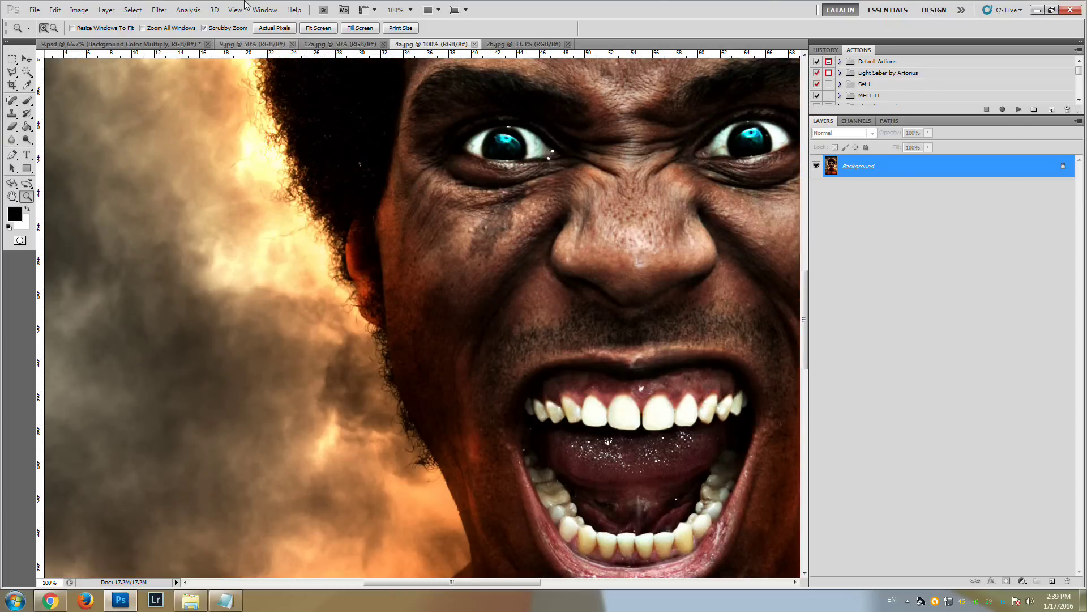
View the blue 2b.jpg example, return to 9.psd, and review the upper layers of the Portrait Magic group and the portrait
click(504, 44)
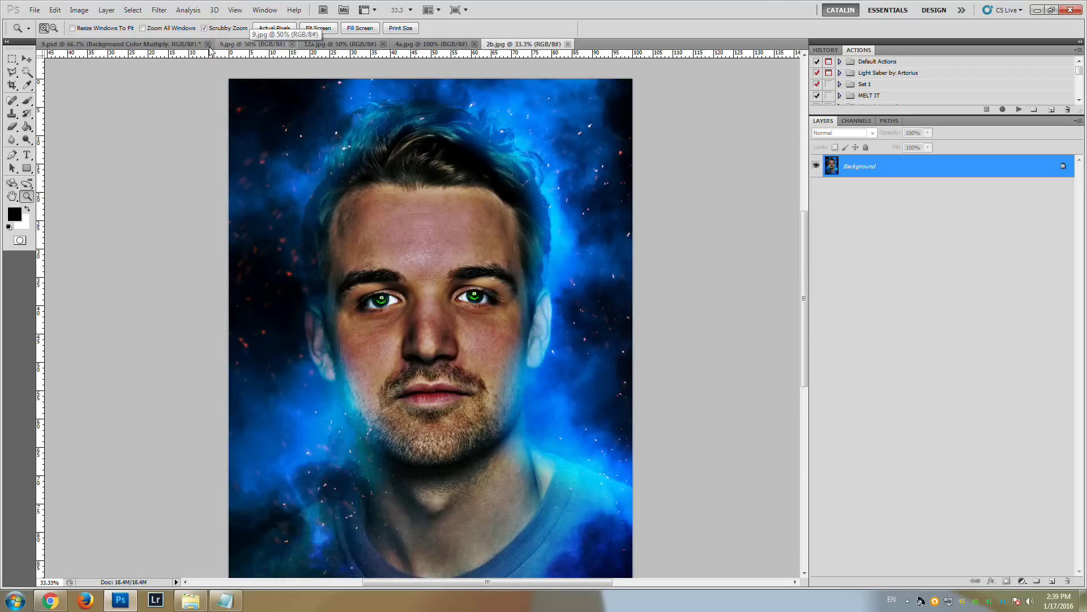
click(166, 45)
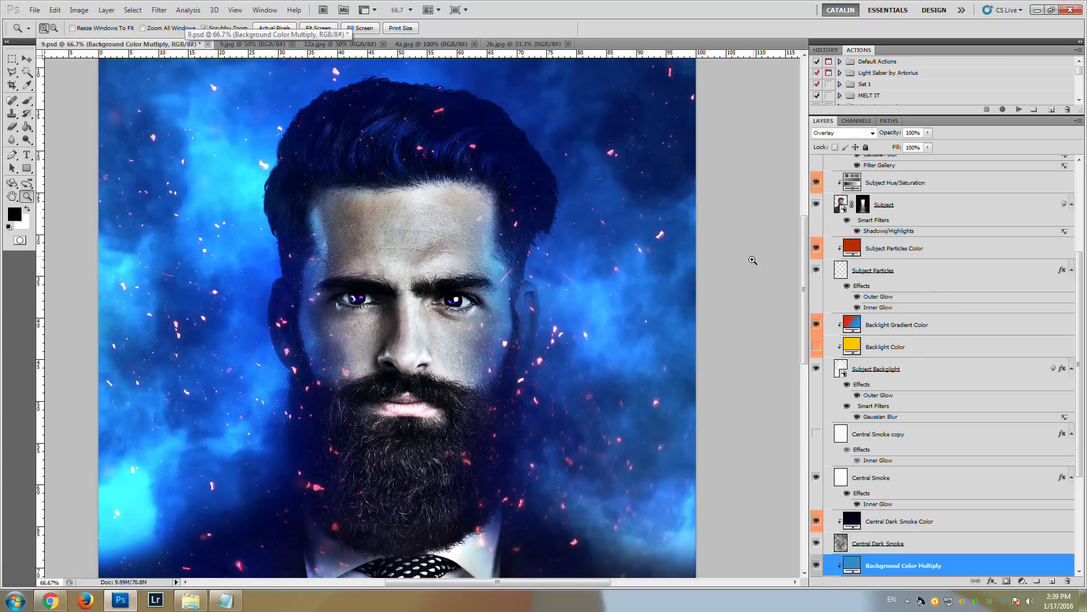
scroll(998, 333, up, 5)
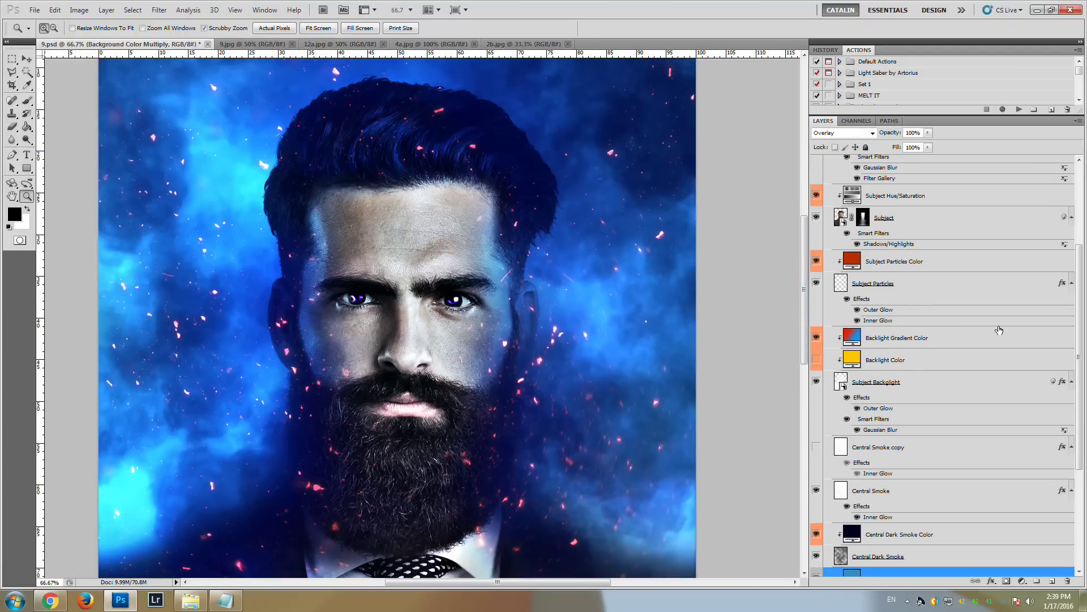
scroll(999, 330, up, 1)
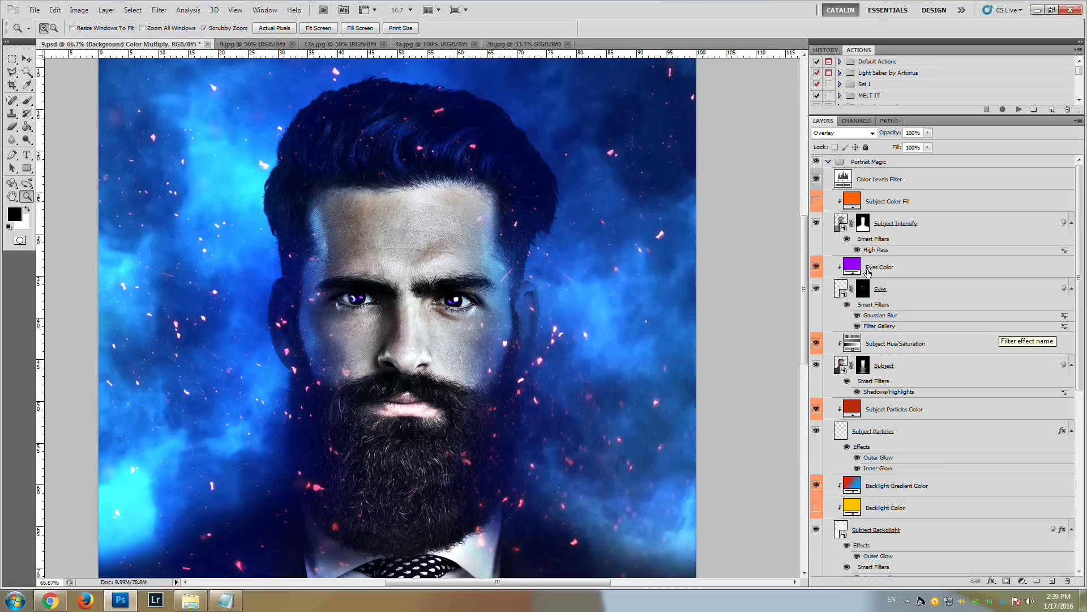
scroll(805, 265, up, 1)
scroll(805, 265, down, 1)
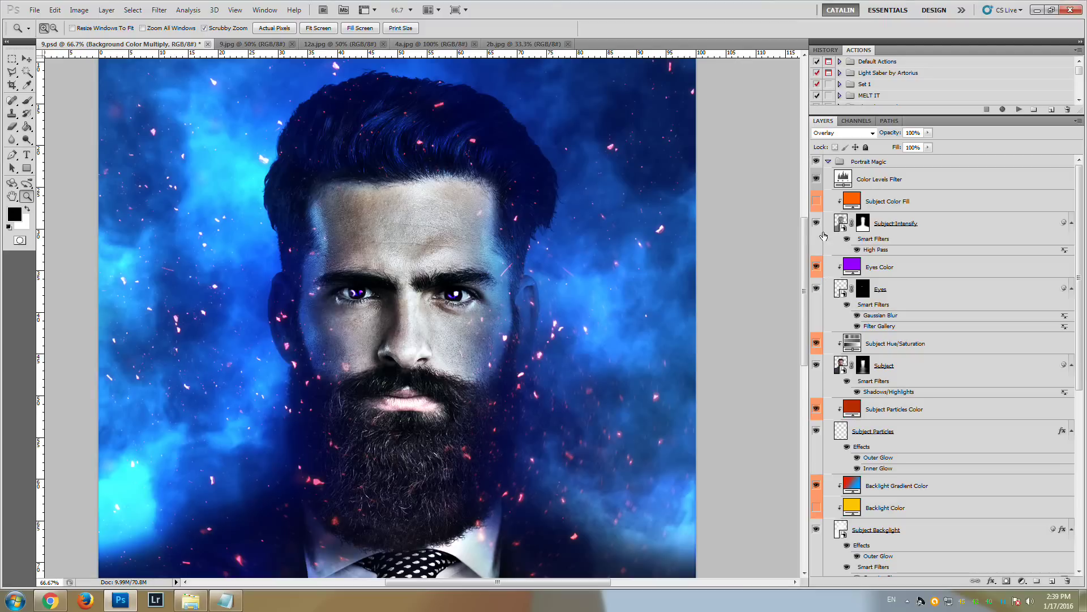
drag(807, 236, 807, 226)
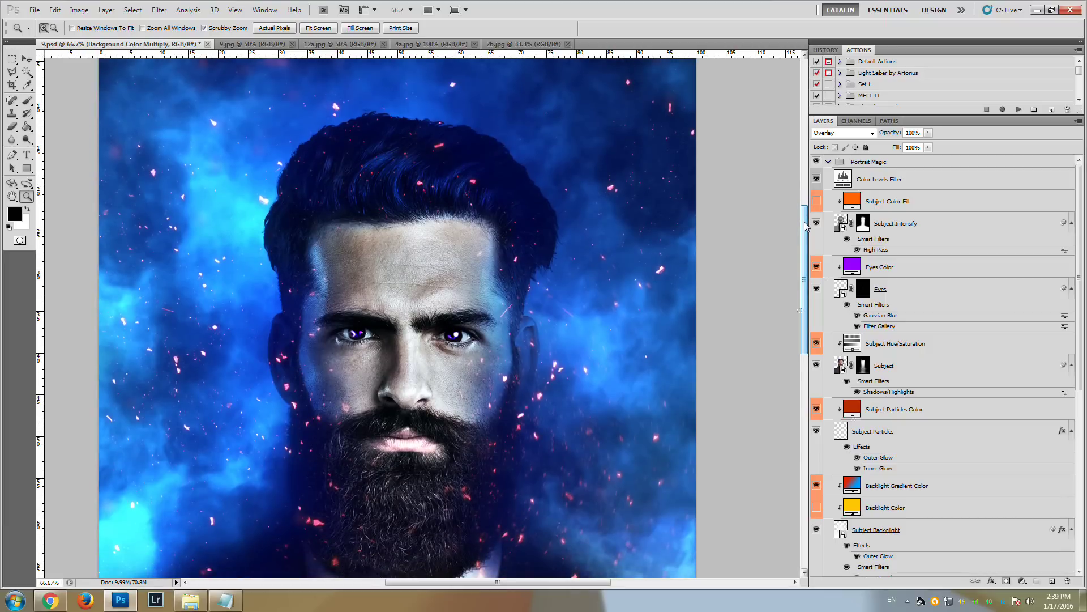